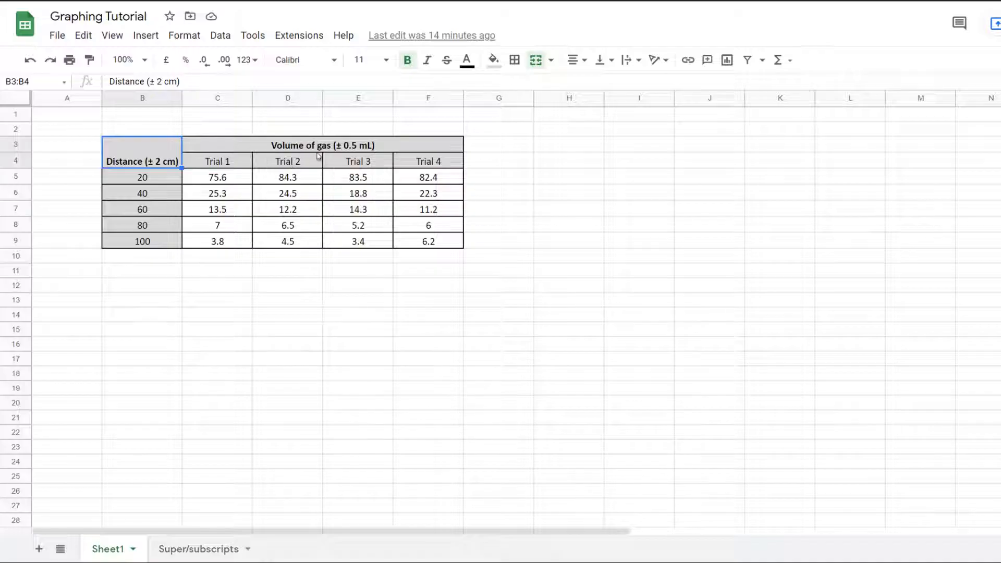
# Step: Examine the gas volume heading and the trial values in the table, comparing how many decimal places they show
pyautogui.click(353, 151)
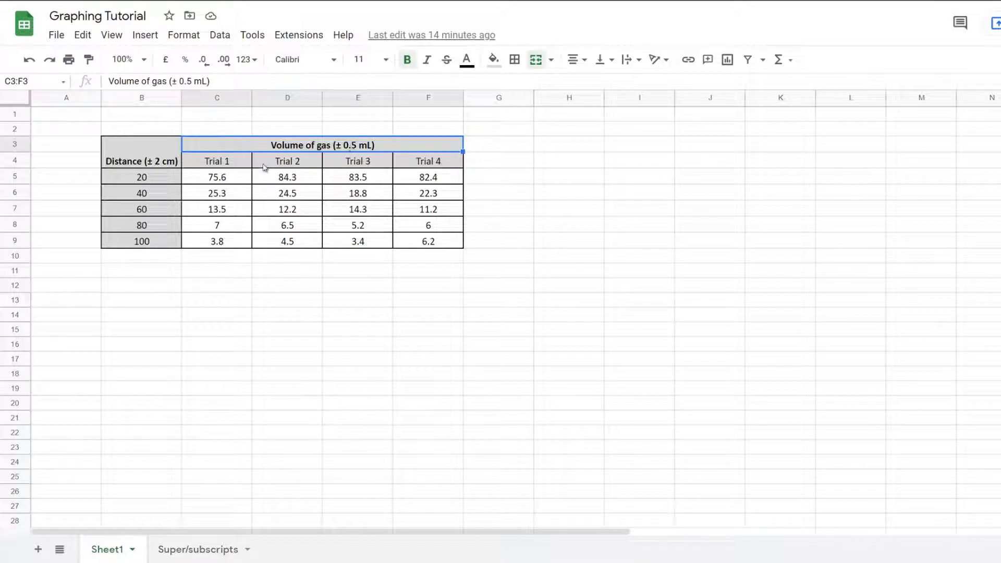
pyautogui.moveTo(224, 178)
pyautogui.mouseDown()
pyautogui.moveTo(290, 196)
pyautogui.moveTo(395, 194)
pyautogui.moveTo(263, 194)
pyautogui.moveTo(238, 183)
pyautogui.mouseUp()
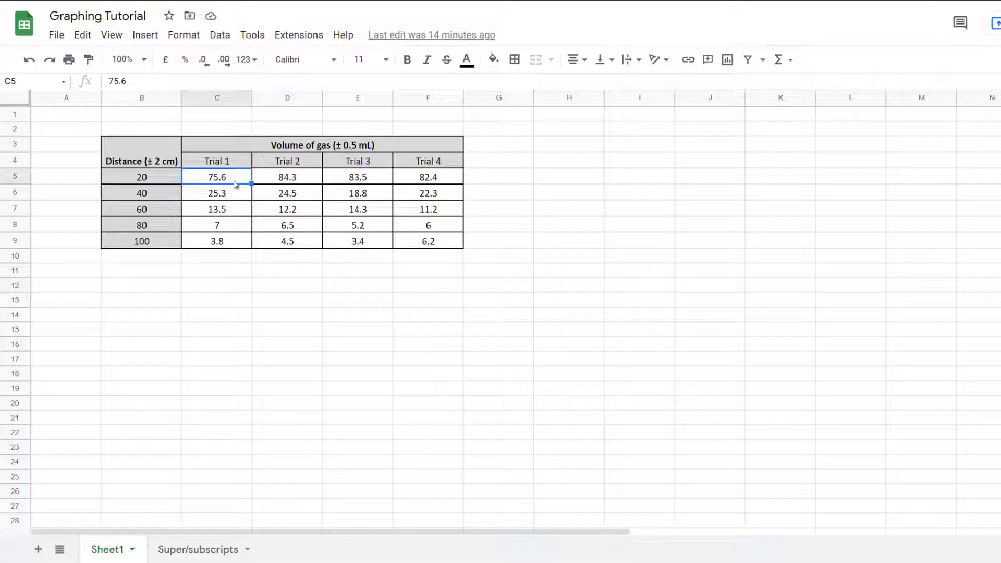
pyautogui.click(236, 197)
pyautogui.press('Down')
pyautogui.press('Down')
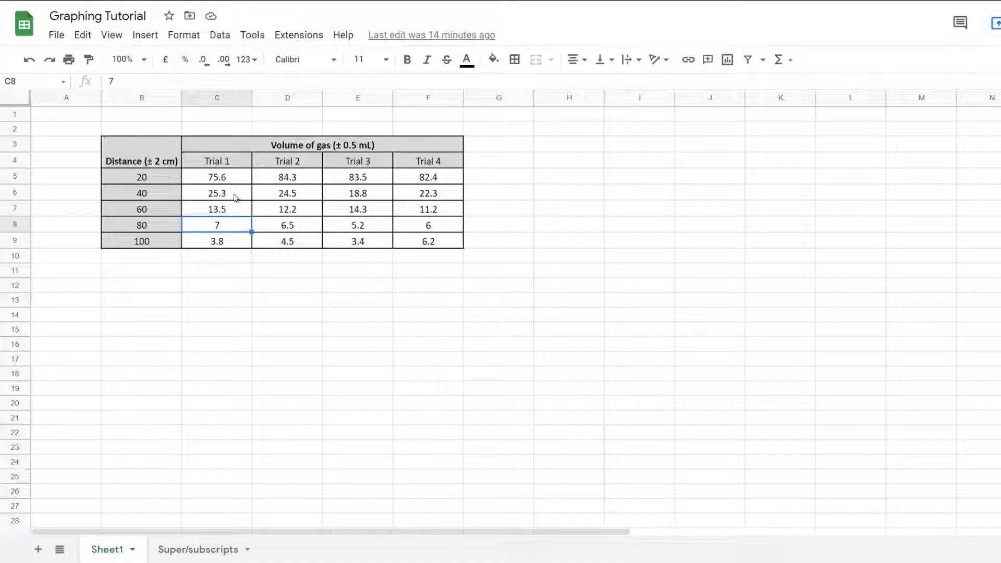
pyautogui.press('Down')
pyautogui.press('Right')
pyautogui.press('Right')
pyautogui.press('Right')
pyautogui.press('Up')
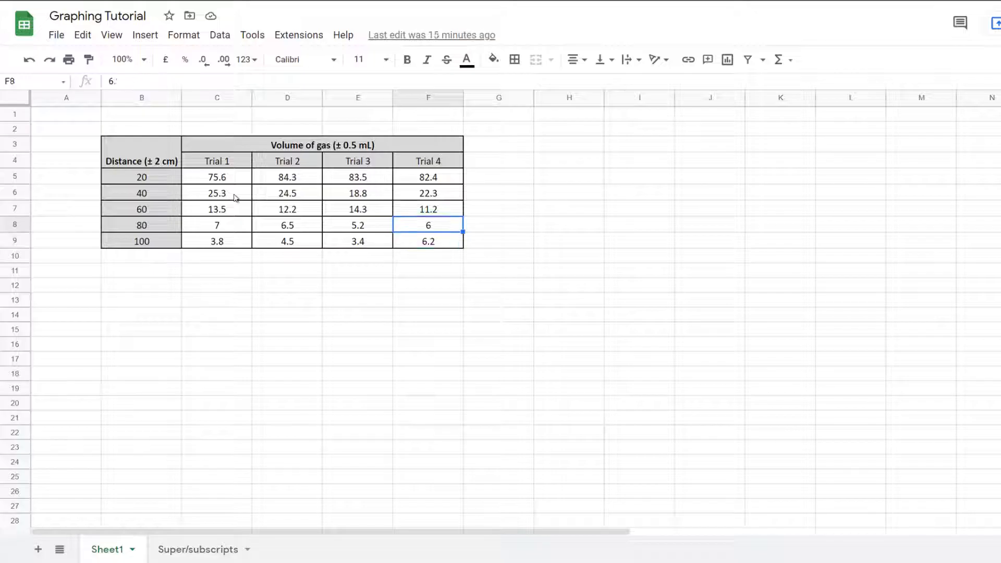
# Step: Display all trial volumes in C5:F9 with one decimal place
pyautogui.moveTo(211, 180); pyautogui.dragTo(398, 240)
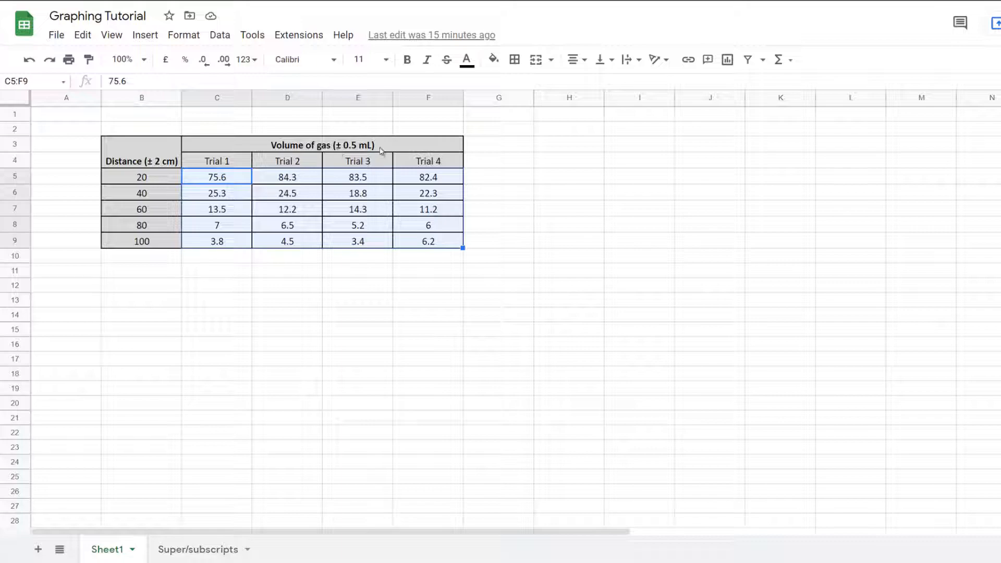
pyautogui.click(207, 66)
pyautogui.click(226, 65)
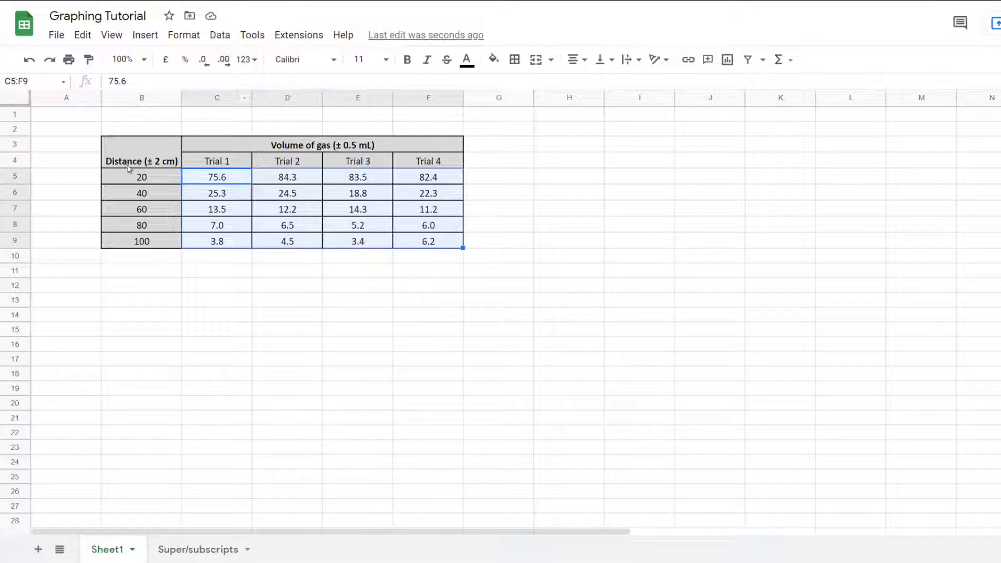
# Step: Copy the "Distance (± 2 cm)" heading from the original table into cell B13
pyautogui.click(160, 166)
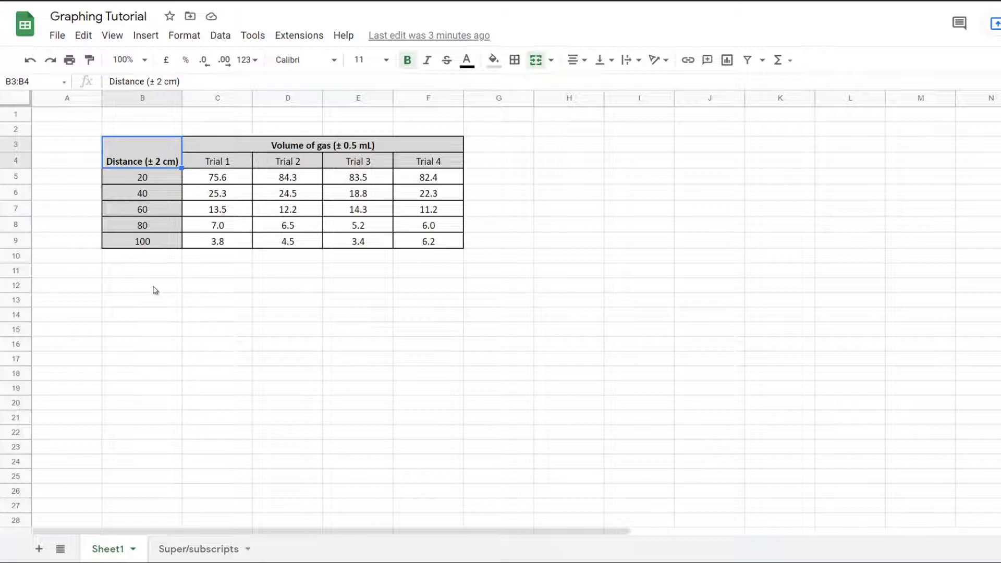
pyautogui.doubleClick(117, 166)
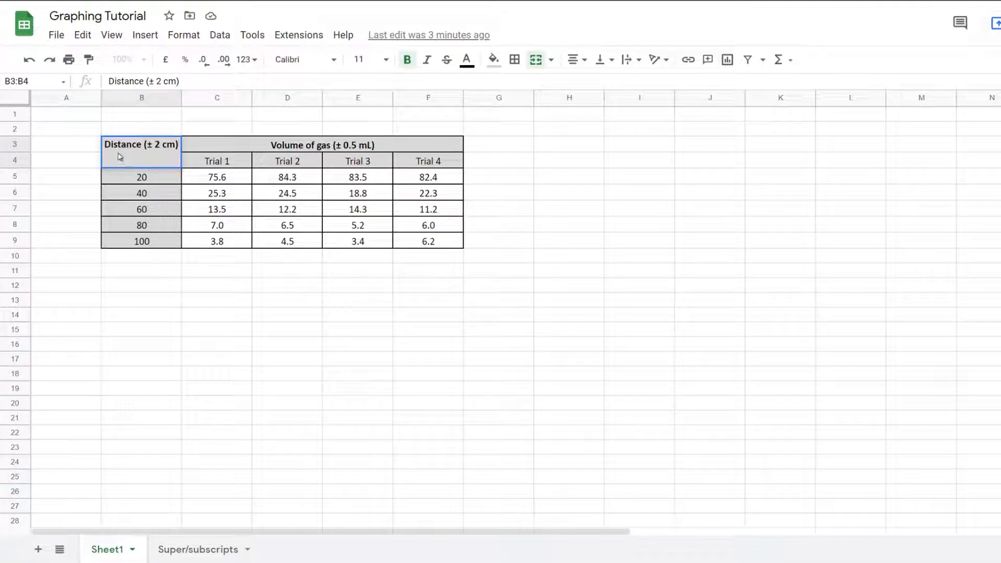
pyautogui.moveTo(111, 149); pyautogui.dragTo(182, 155)
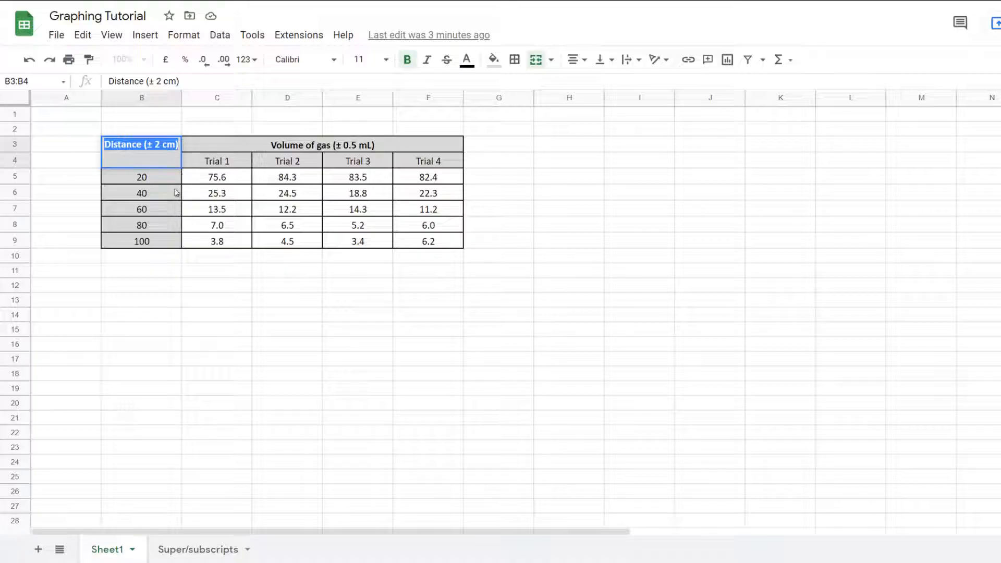
pyautogui.rightClick(148, 147)
pyautogui.click(175, 180)
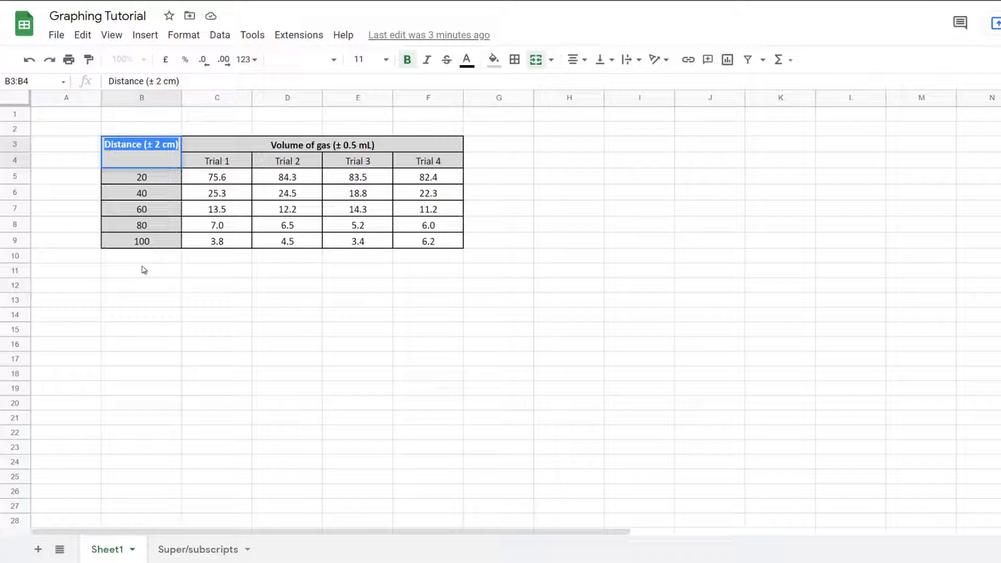
pyautogui.click(144, 305)
pyautogui.hotkey('ctrl', 'v')
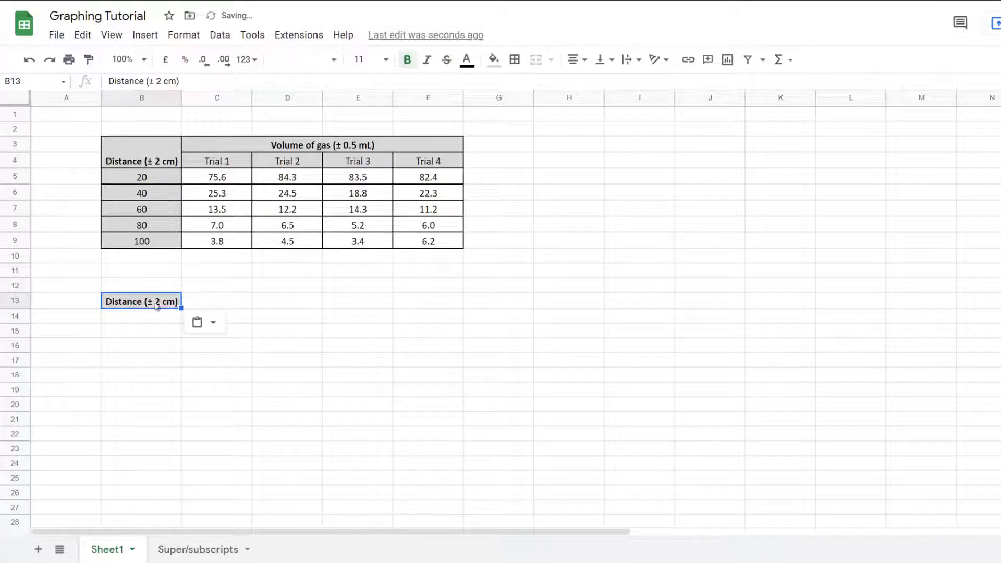
pyautogui.doubleClick(156, 306)
pyautogui.moveTo(147, 302); pyautogui.dragTo(151, 302)
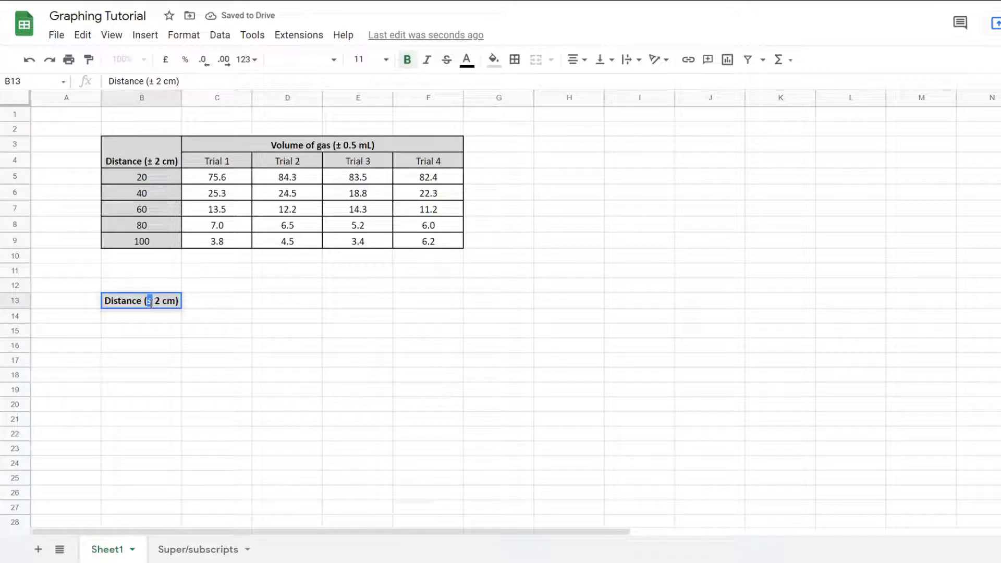
pyautogui.moveTo(111, 307); pyautogui.dragTo(134, 305)
# Step: Enter the distances 20, 40, 60, 80 and 100 in cells B14 to B18 under the copied heading
pyautogui.click(152, 317)
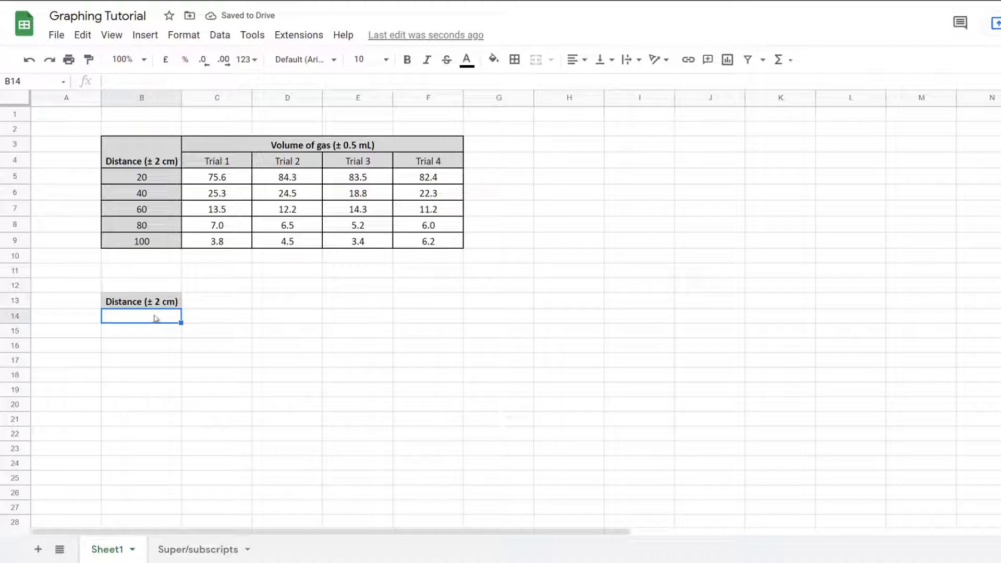
pyautogui.write('20')
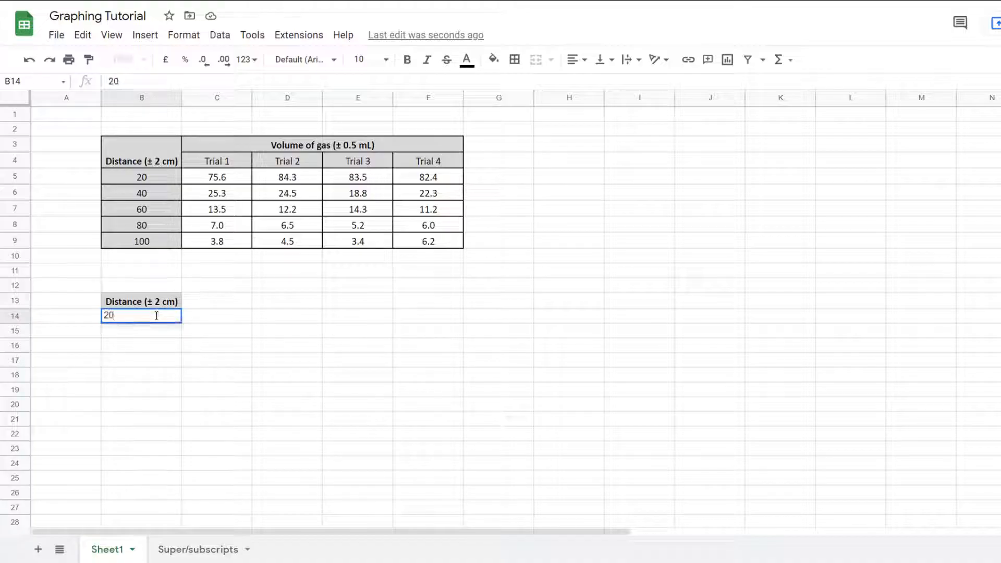
pyautogui.press('Return')
pyautogui.write('40')
pyautogui.press('Return')
pyautogui.write('60')
pyautogui.press('Return')
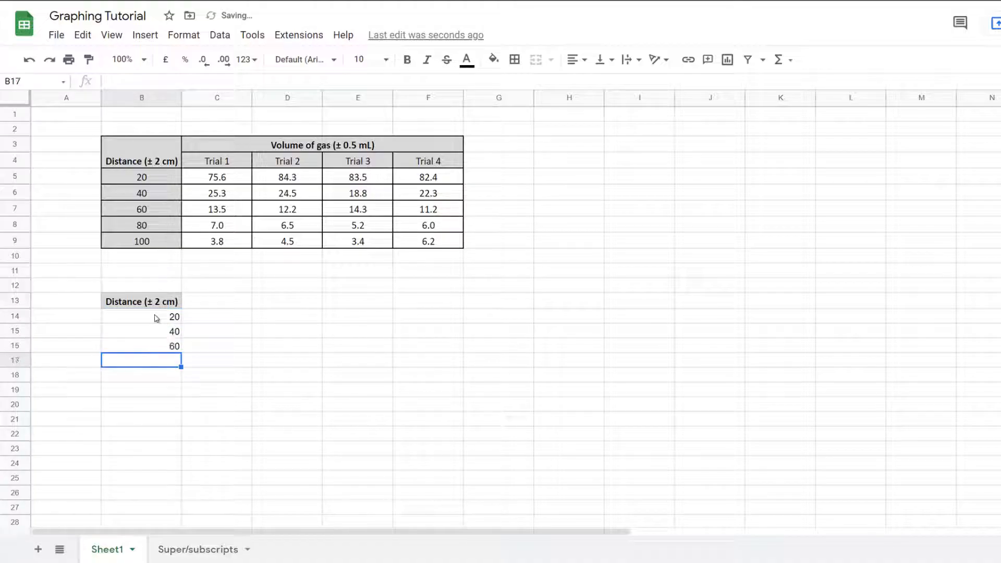
pyautogui.write('80')
pyautogui.press('Return')
pyautogui.write('100')
pyautogui.press('Return')
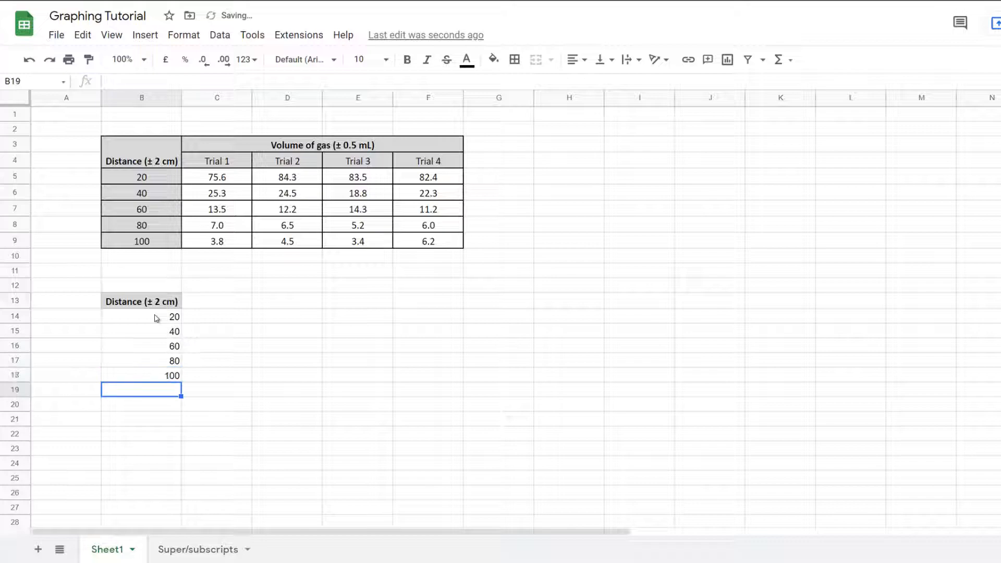
# Step: Enter the column headings Trial 1, Trial 2, Trial 3 and Trial 4 in cells C13 to F13
pyautogui.press('Right')
pyautogui.press('Up')
pyautogui.press('Up')
pyautogui.press('Up')
pyautogui.press('Up')
pyautogui.press('Up')
pyautogui.press('Up')
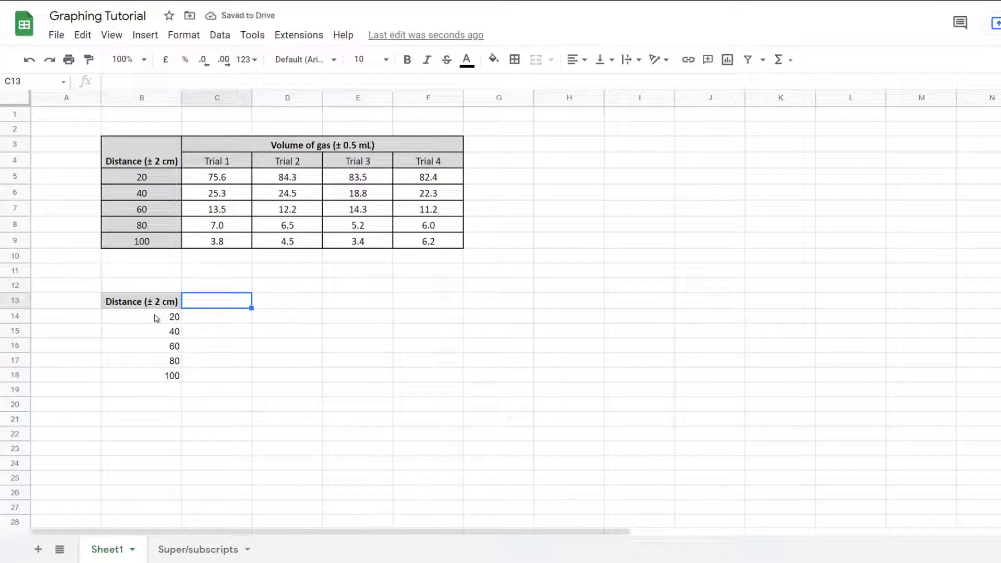
pyautogui.write('Trial 1')
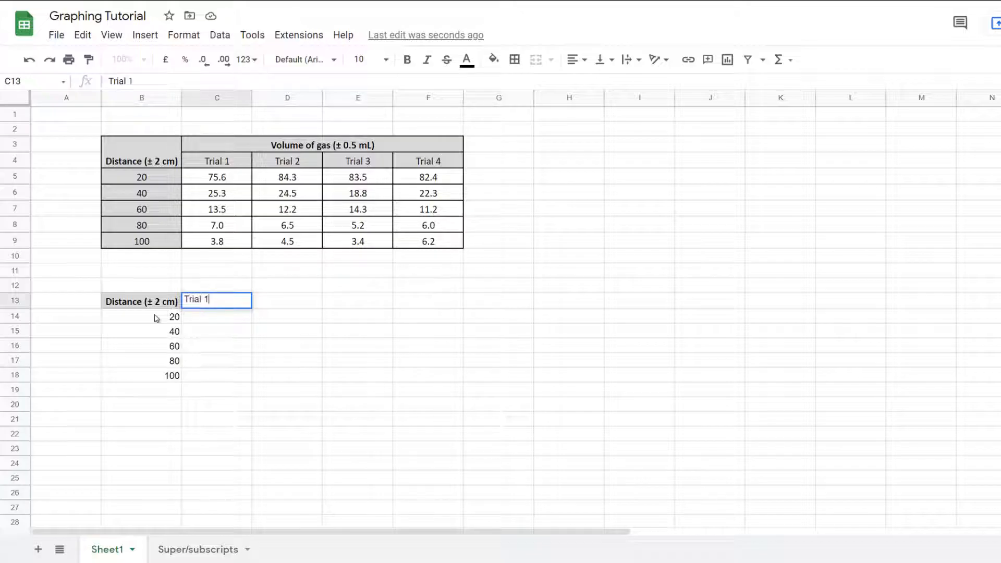
pyautogui.press('Tab')
pyautogui.write('Trial 2')
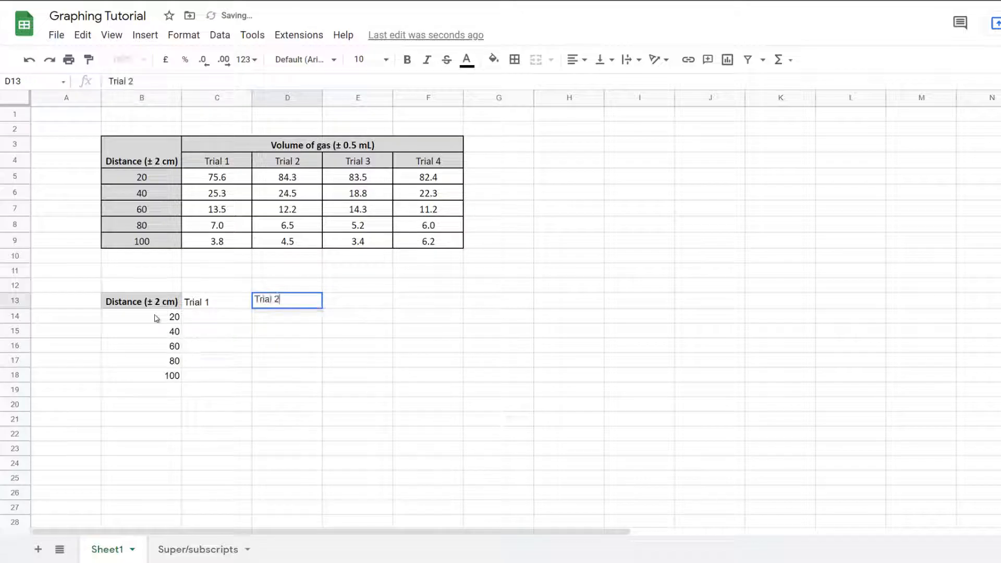
pyautogui.press('Tab')
pyautogui.write('Trial 3')
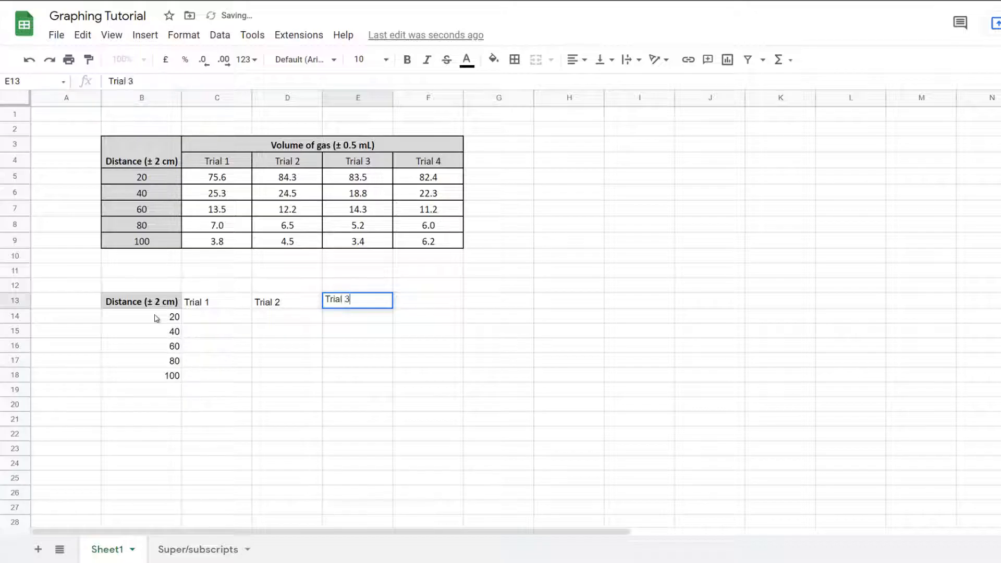
pyautogui.press('Tab')
pyautogui.write('Trial')
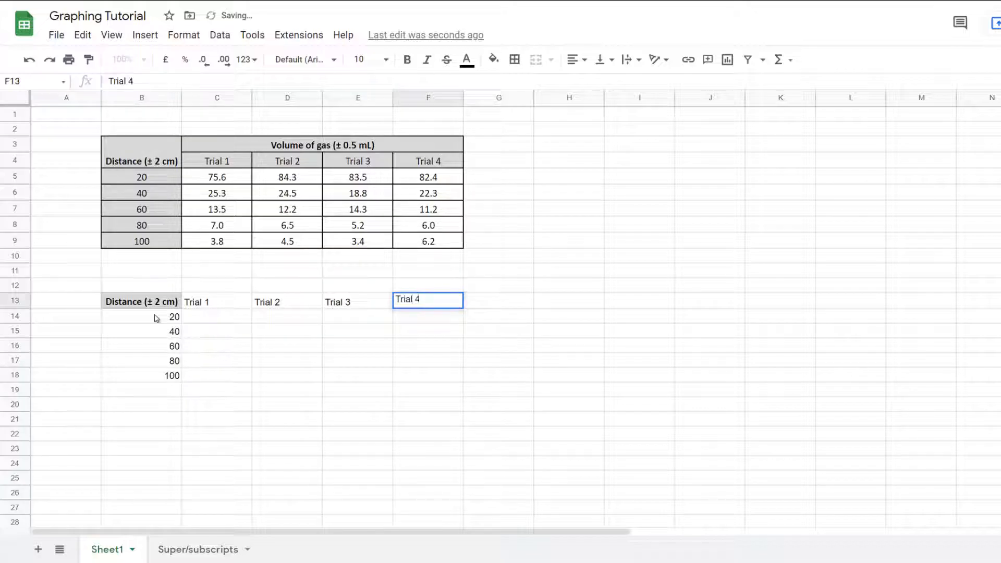
pyautogui.write(' 4')
pyautogui.press('Return')
# Step: Merge cells C12:F12 above the four trial headings into one cell
pyautogui.press('Up')
pyautogui.press('Up')
pyautogui.hotkey('shift', 'Right')
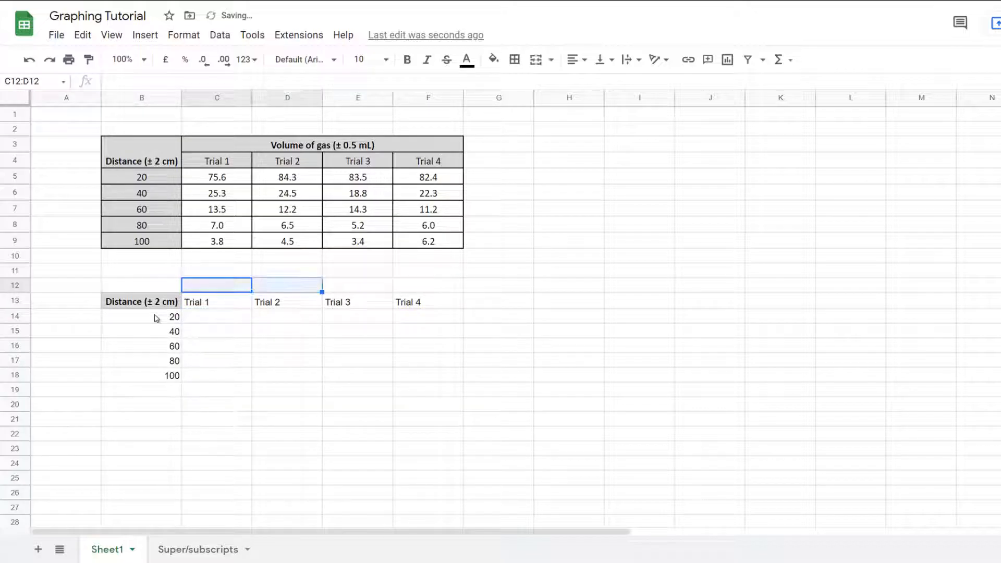
pyautogui.hotkey('shift', 'Right')
pyautogui.hotkey('shift', 'Right')
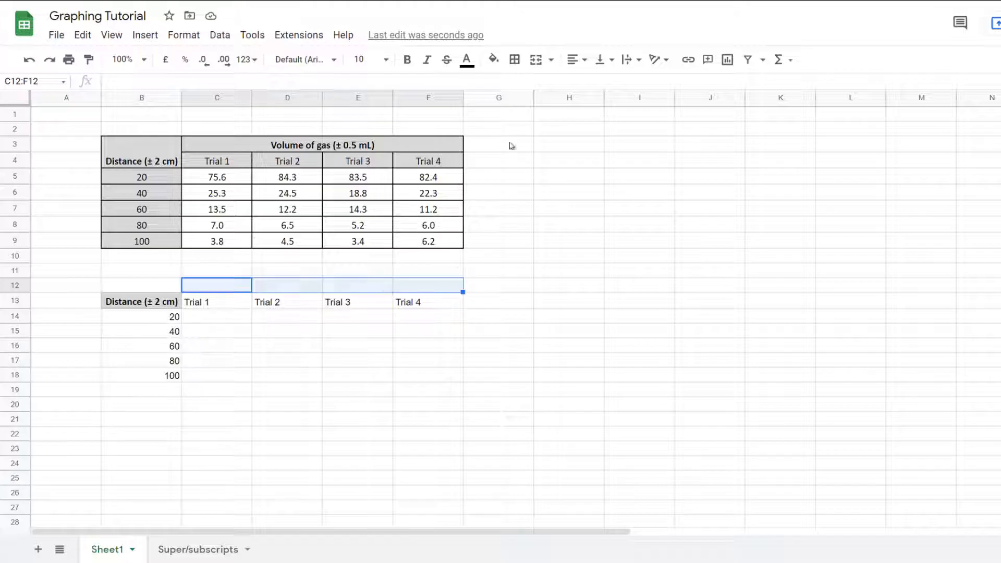
pyautogui.click(536, 61)
# Step: Enter the heading "Volume of gas (± 0.5 mL)" in the merged cell, copying the ± symbol from the original table's heading
pyautogui.write('Volume ')
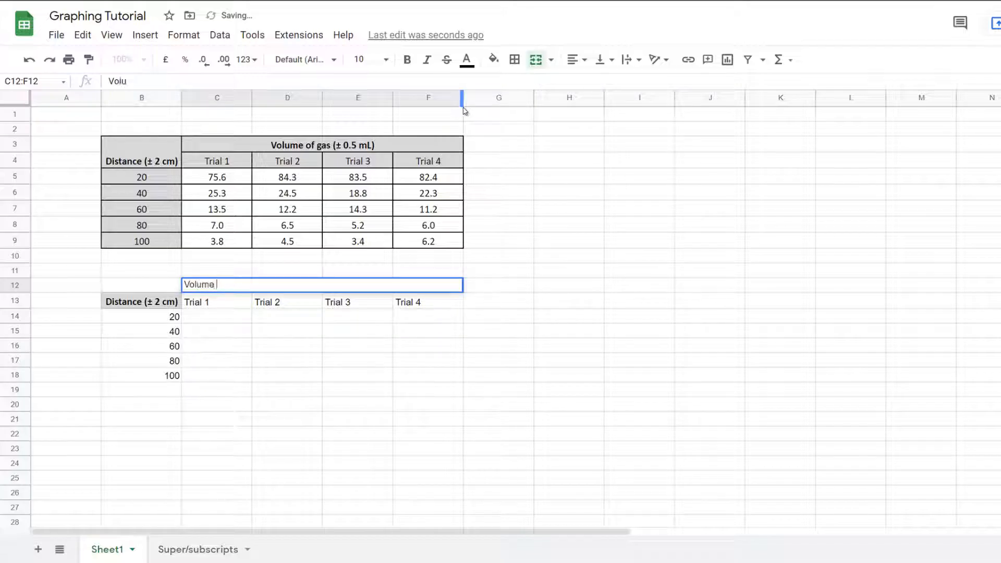
pyautogui.write('of gas (')
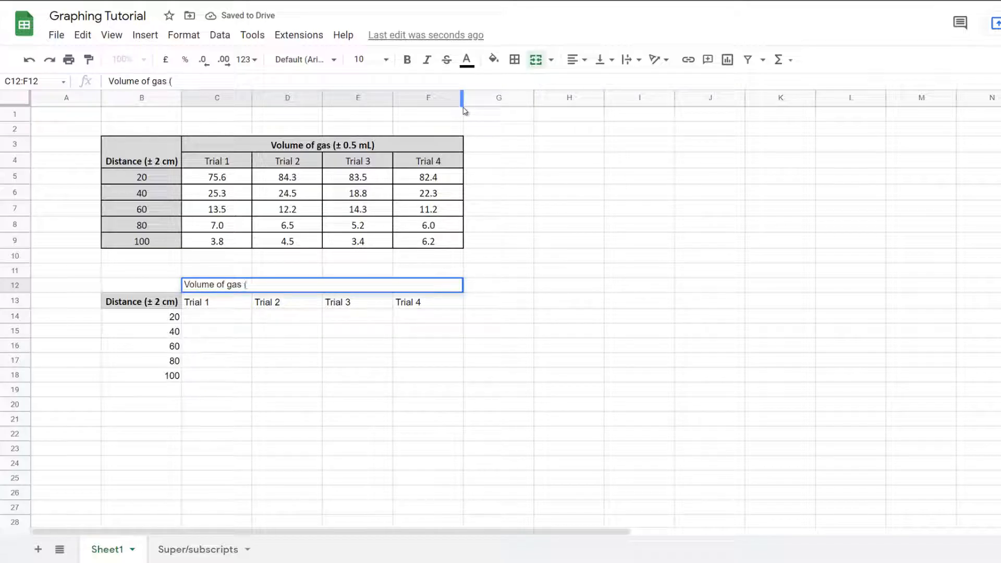
pyautogui.doubleClick(344, 144)
pyautogui.moveTo(335, 145); pyautogui.dragTo(342, 144)
pyautogui.hotkey('ctrl', 'c')
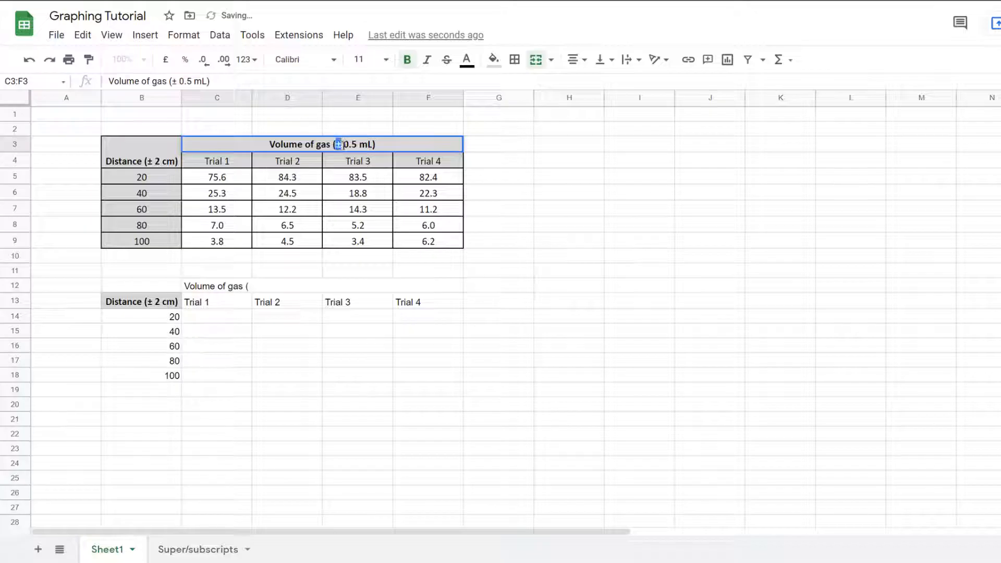
pyautogui.doubleClick(274, 285)
pyautogui.hotkey('ctrl', 'v')
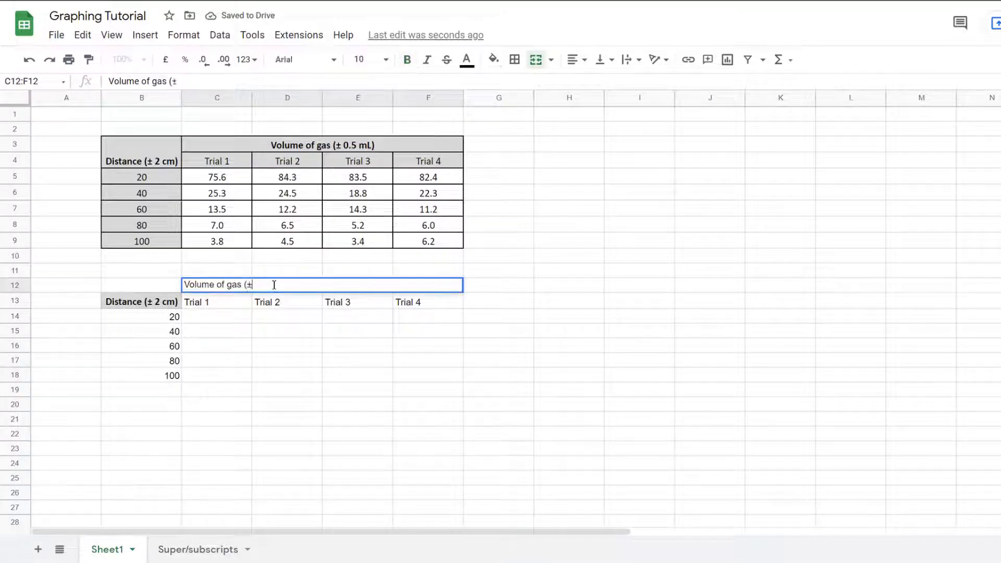
pyautogui.write('0.5 mL)')
pyautogui.press('Return')
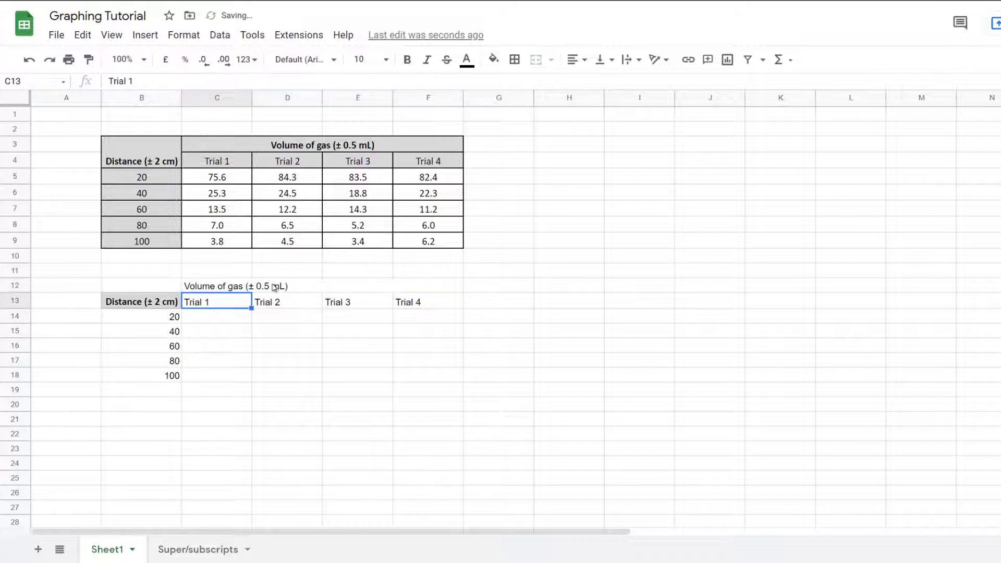
# Step: Copy the trial volumes from C5:F9 into the new table, starting at cell C14
pyautogui.press('Down')
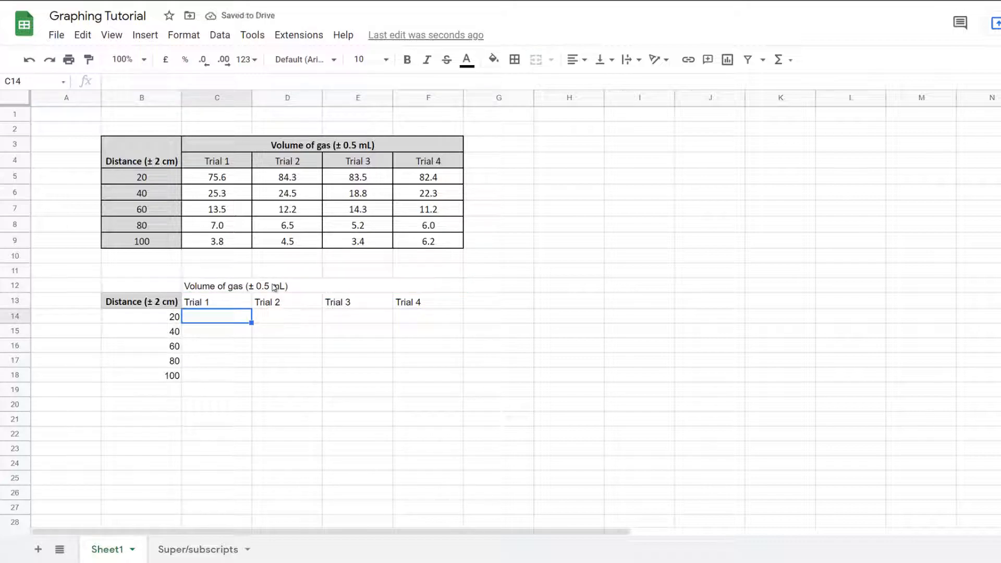
pyautogui.moveTo(221, 175); pyautogui.dragTo(437, 245)
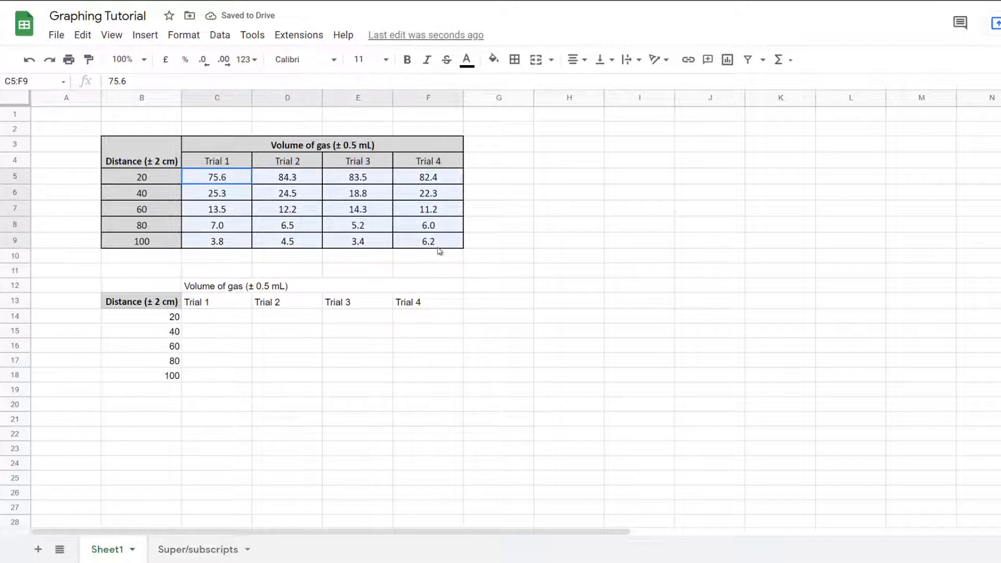
pyautogui.hotkey('ctrl', 'c')
pyautogui.click(224, 320)
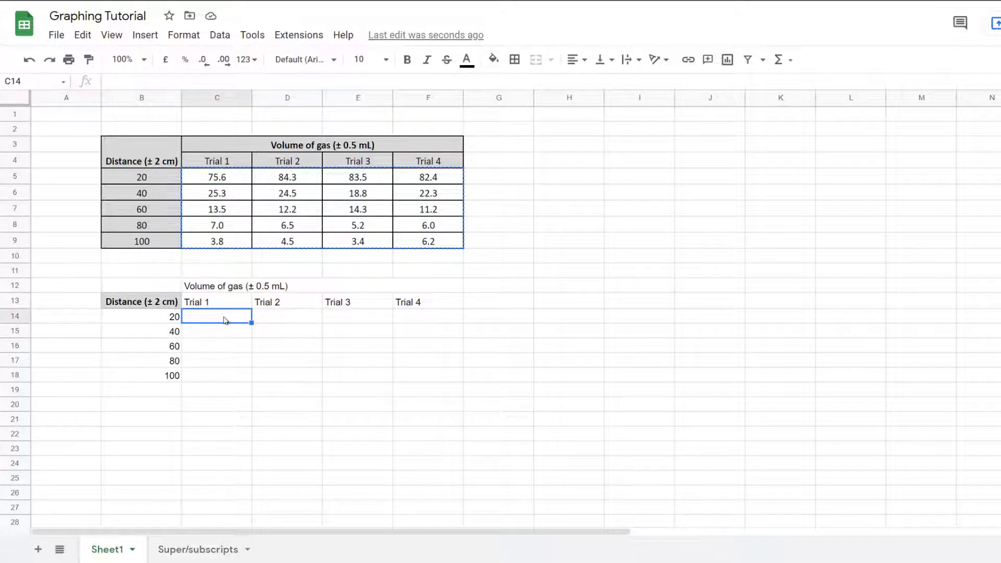
pyautogui.hotkey('ctrl', 'v')
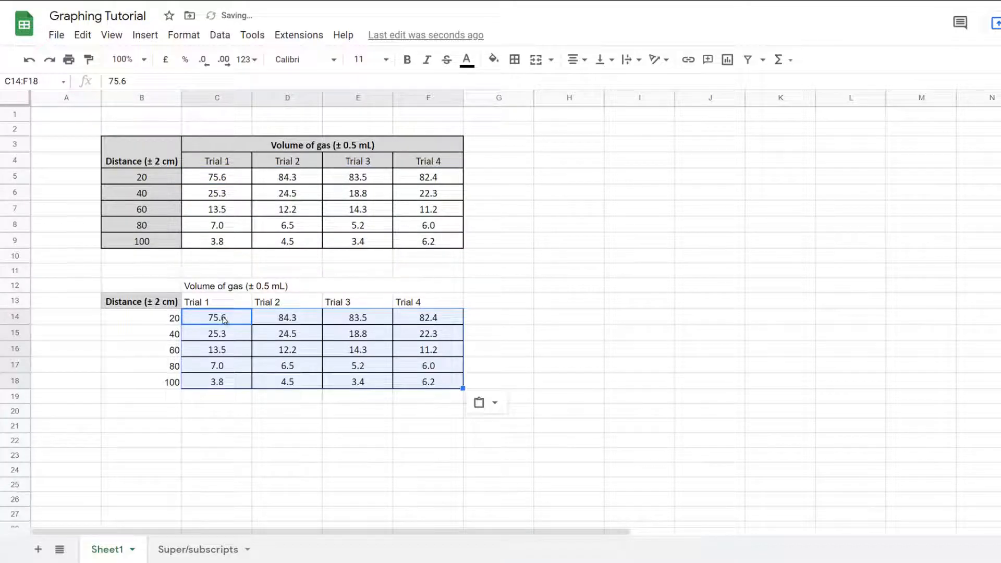
pyautogui.click(385, 372)
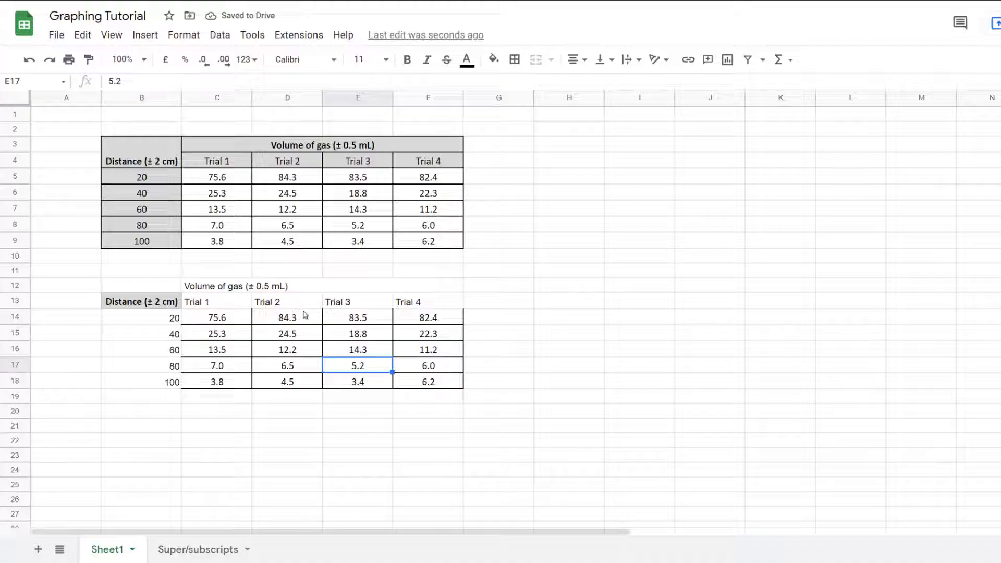
# Step: Centre the contents of the new table B12:F18 horizontally and vertically in their cells
pyautogui.moveTo(427, 386); pyautogui.dragTo(156, 292)
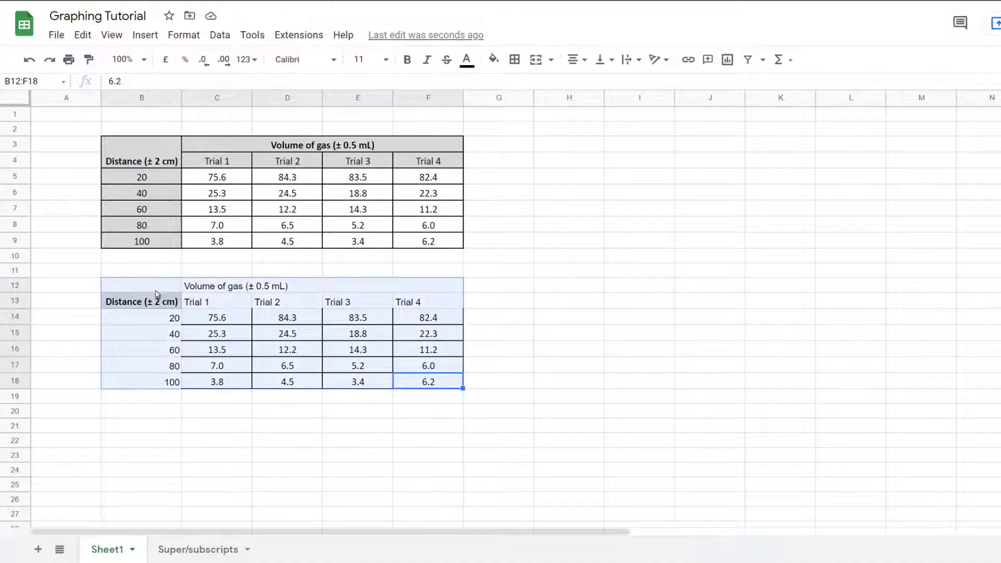
pyautogui.click(579, 67)
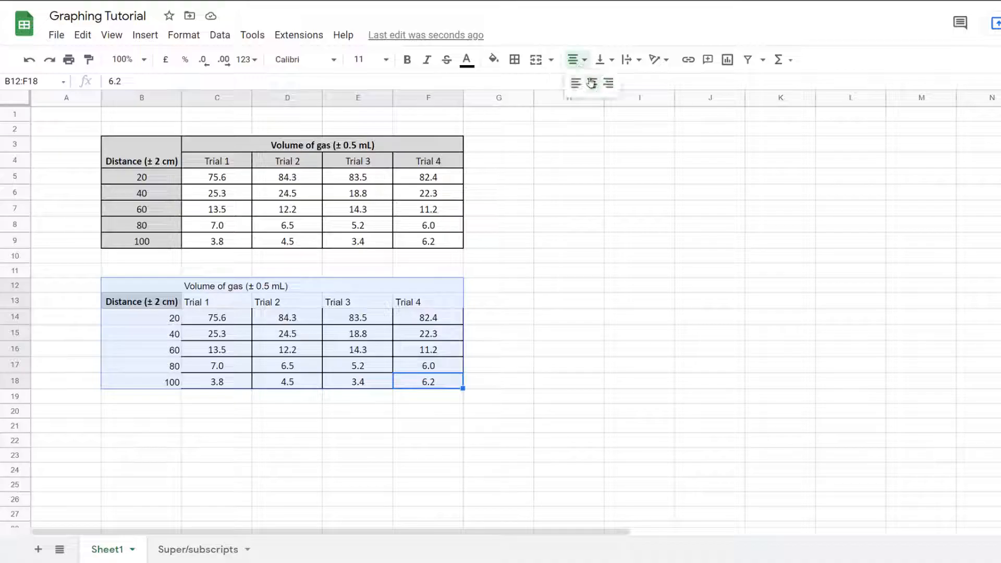
pyautogui.click(594, 81)
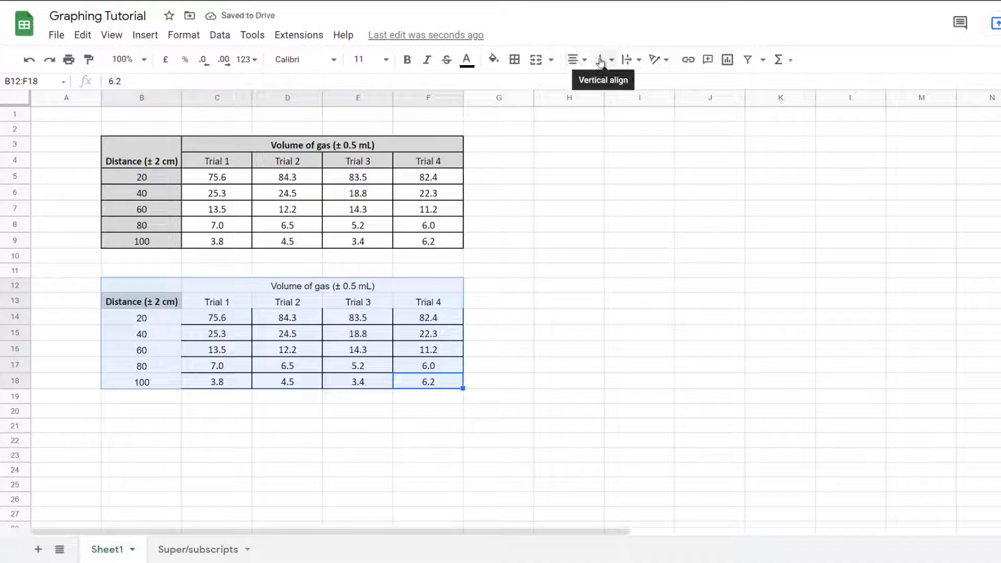
pyautogui.click(600, 61)
pyautogui.click(615, 84)
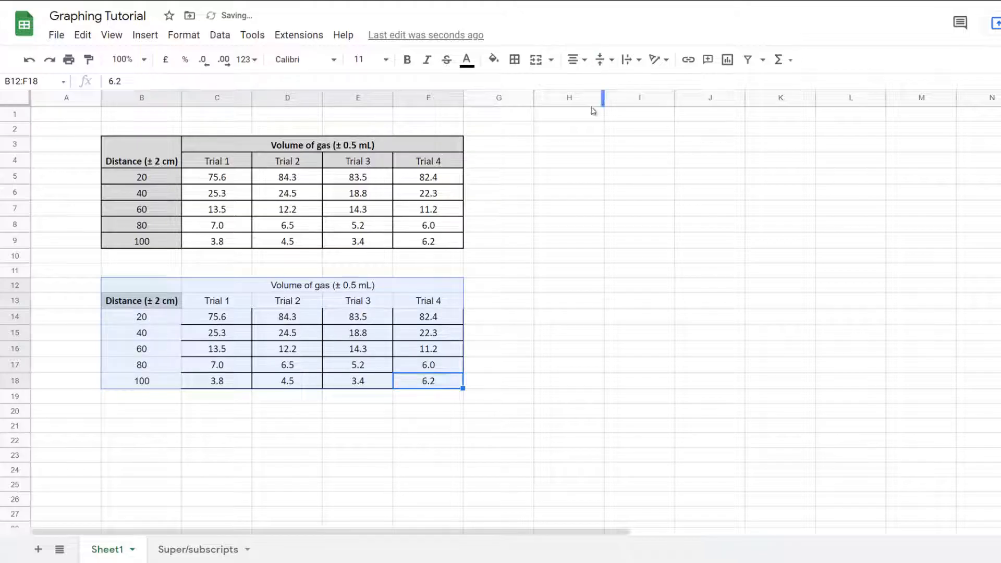
# Step: Apply borders around every cell of the new table, B12:F18
pyautogui.click(167, 324)
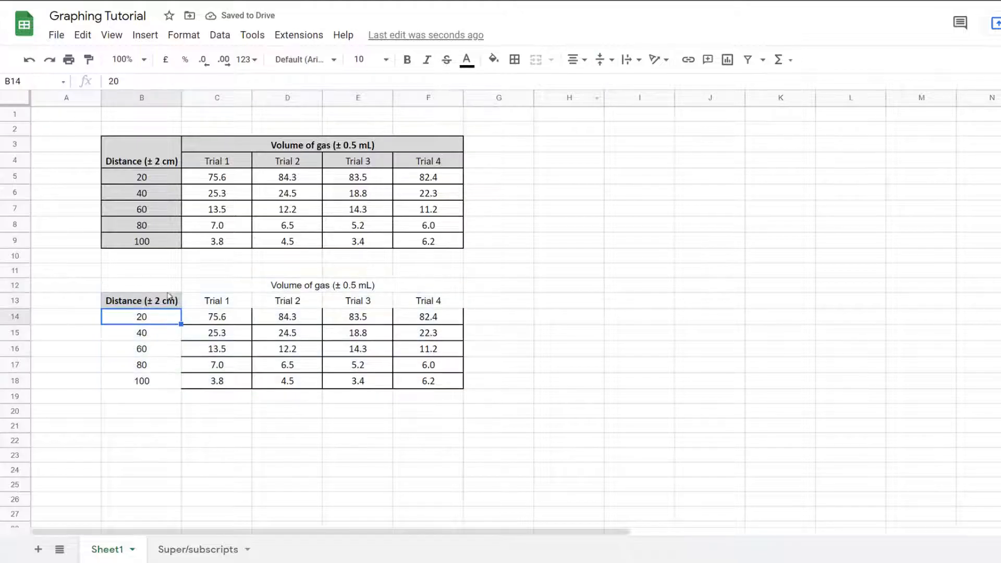
pyautogui.moveTo(162, 291); pyautogui.dragTo(163, 299)
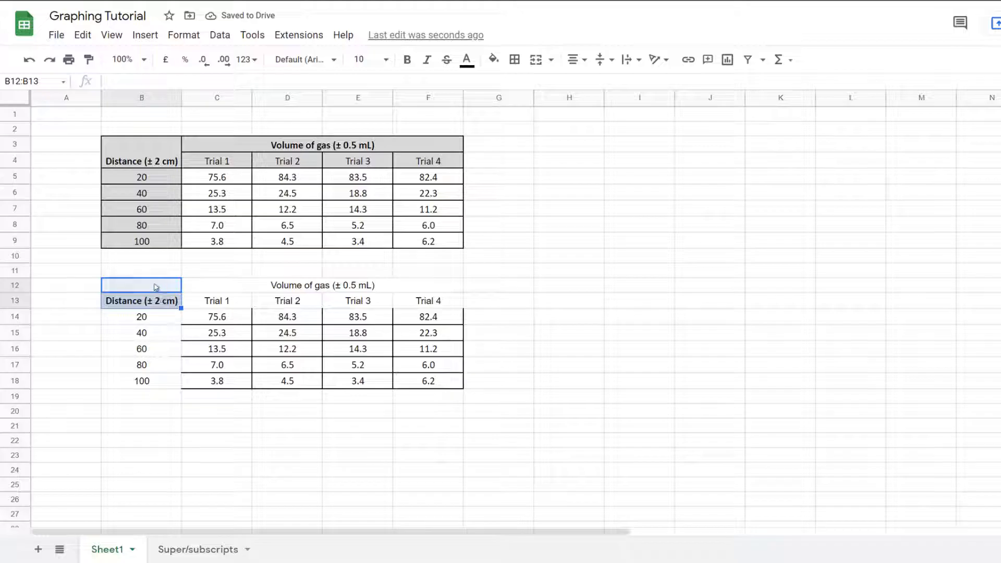
pyautogui.moveTo(250, 293); pyautogui.dragTo(169, 380)
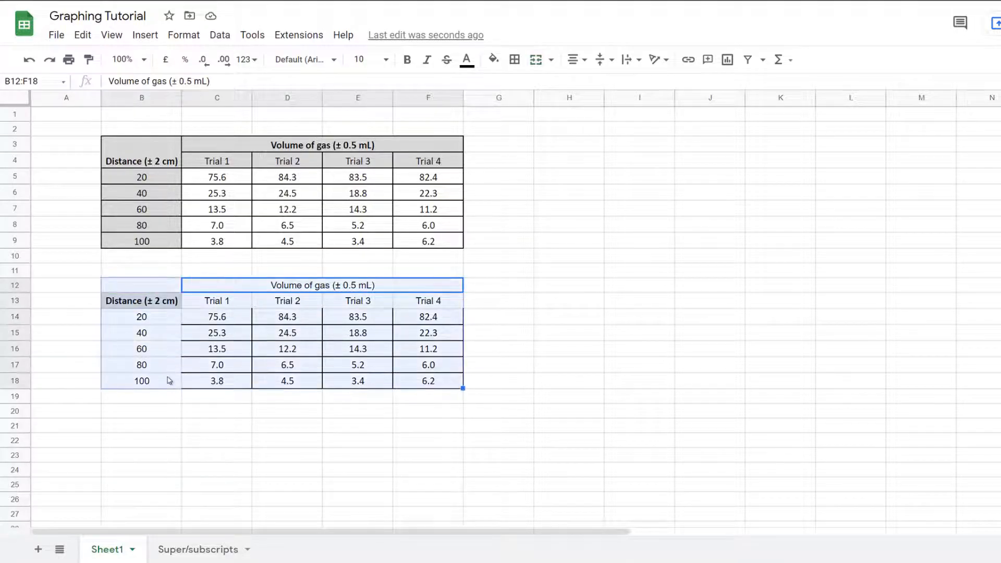
pyautogui.click(514, 59)
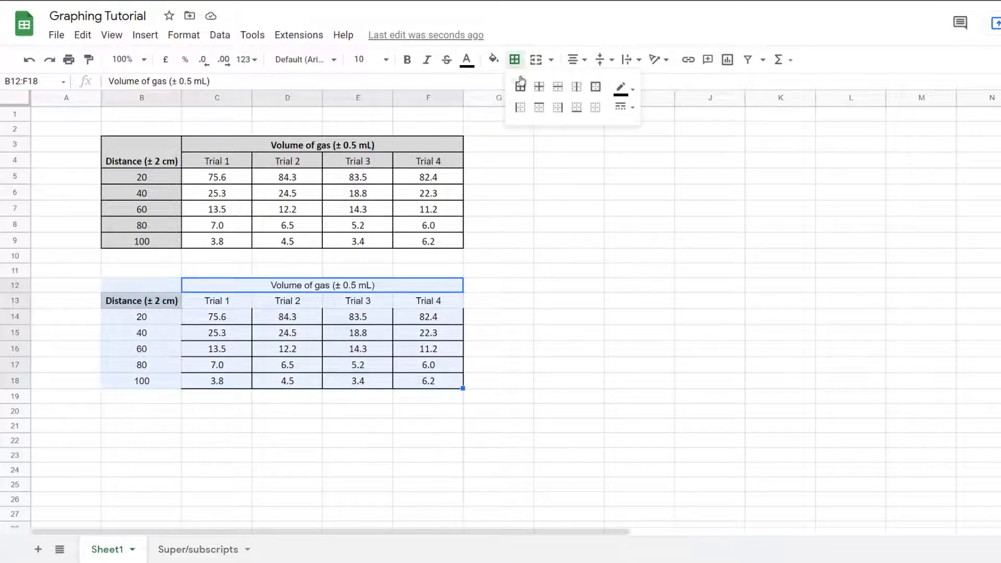
pyautogui.click(520, 86)
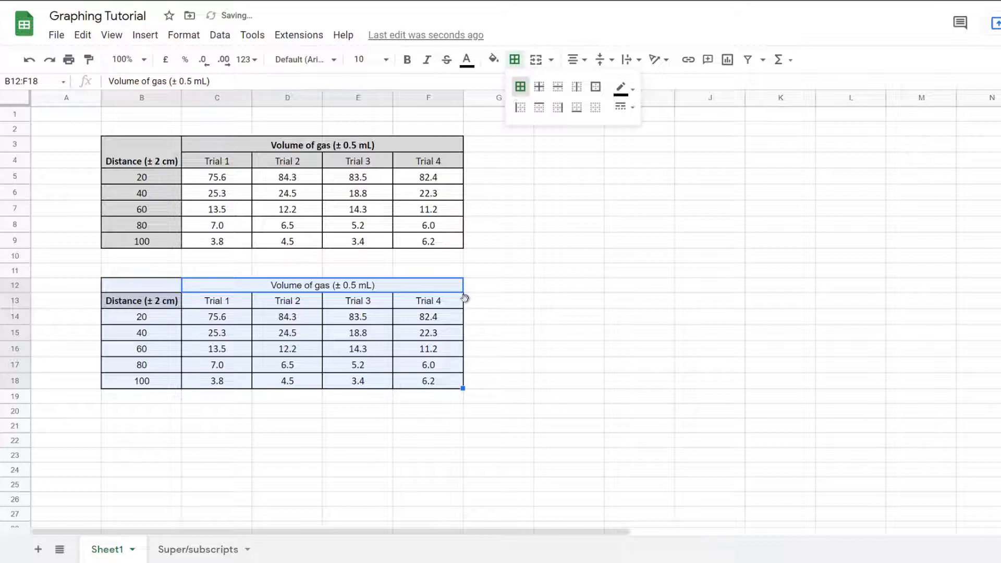
pyautogui.click(443, 298)
# Step: Fill the heading rows B12:F13 and distance cells B14:B18 with light grey, and make the "Volume of gas (± 0.5 mL)" heading bold
pyautogui.moveTo(339, 286); pyautogui.dragTo(167, 308)
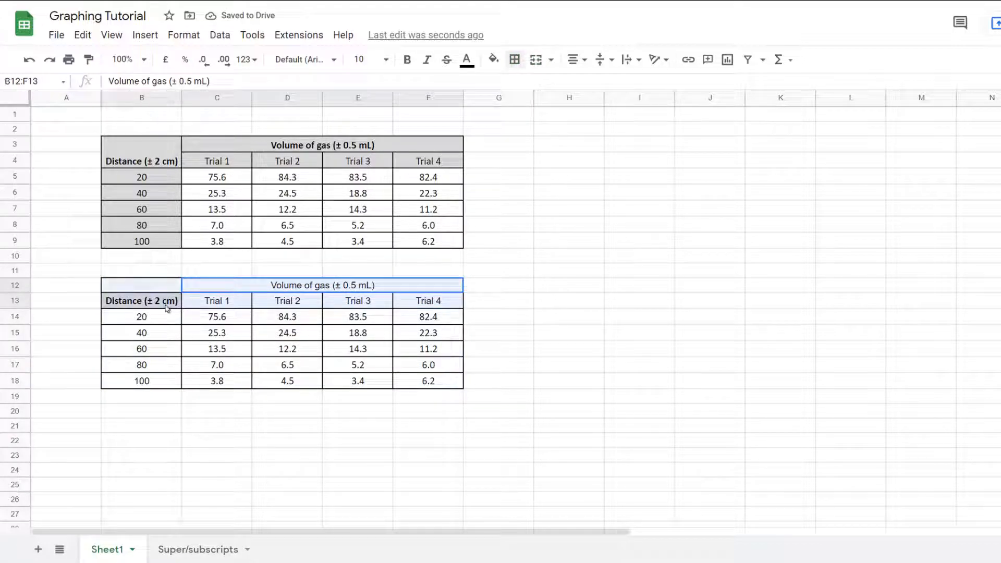
pyautogui.moveTo(164, 384); pyautogui.dragTo(164, 317)
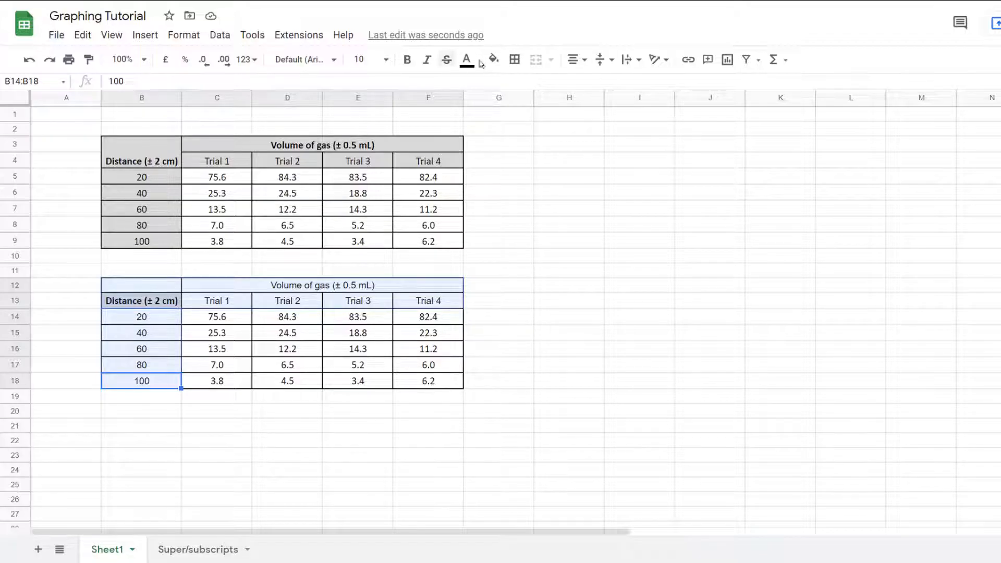
pyautogui.click(493, 59)
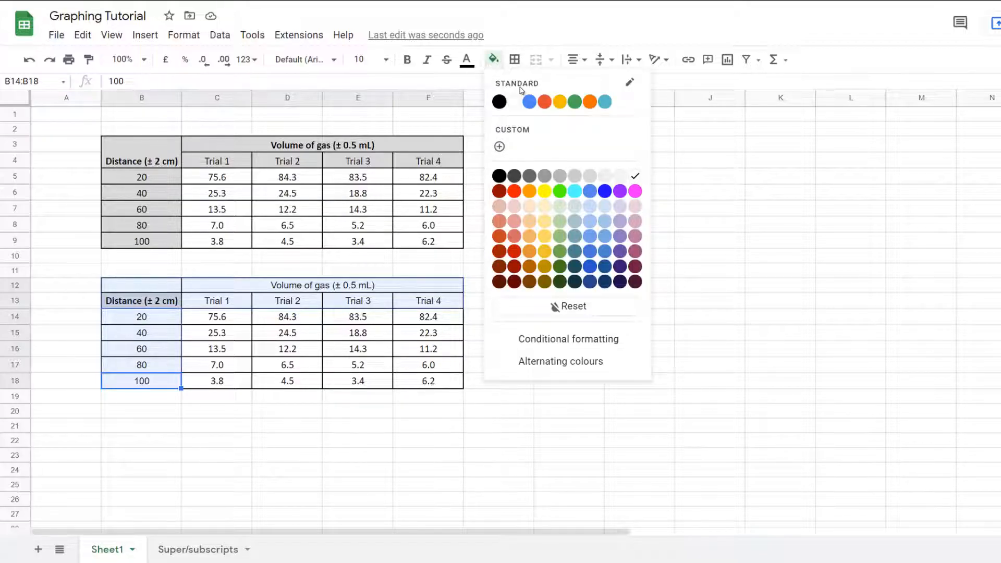
pyautogui.click(590, 177)
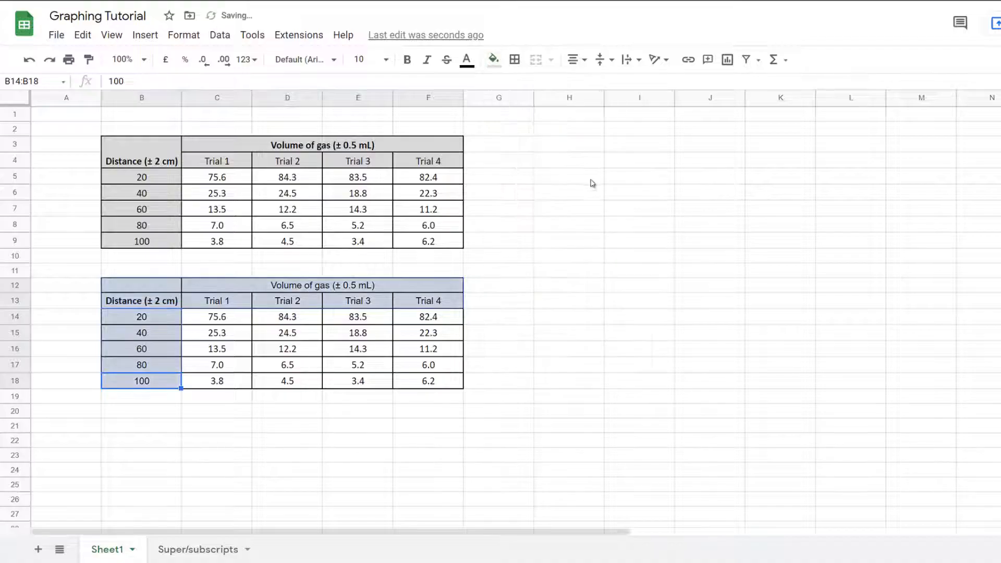
pyautogui.click(477, 284)
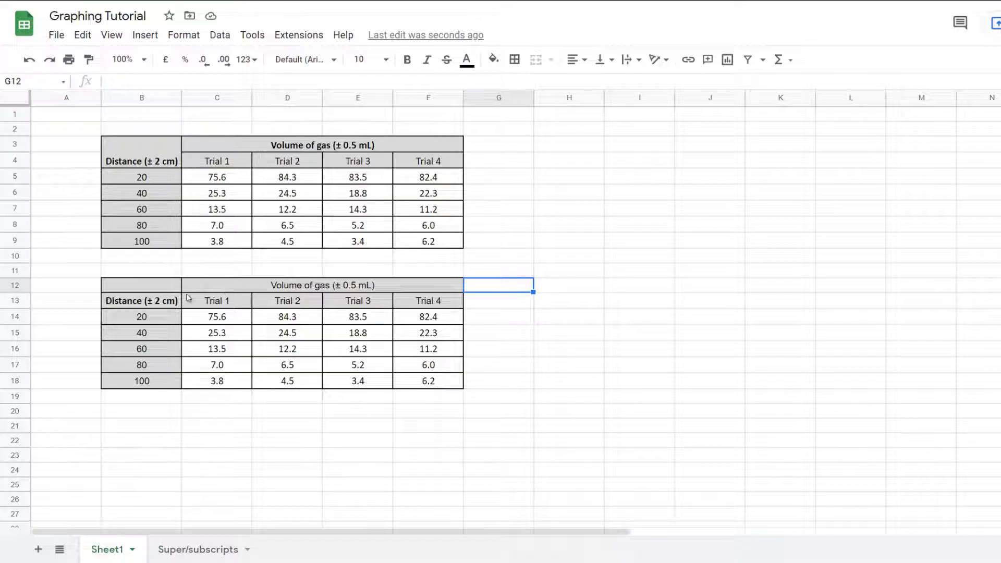
pyautogui.click(255, 287)
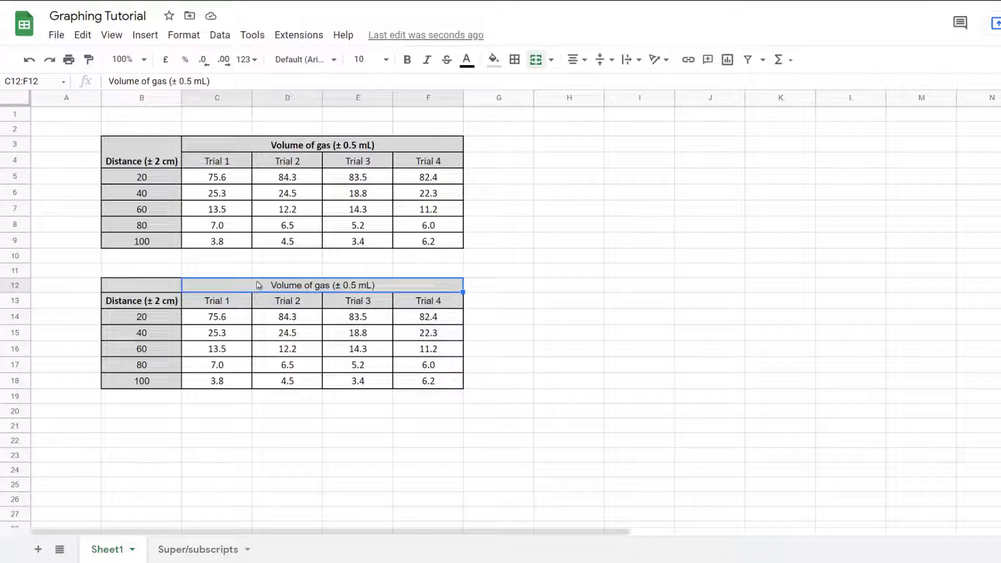
pyautogui.hotkey('ctrl', 'b')
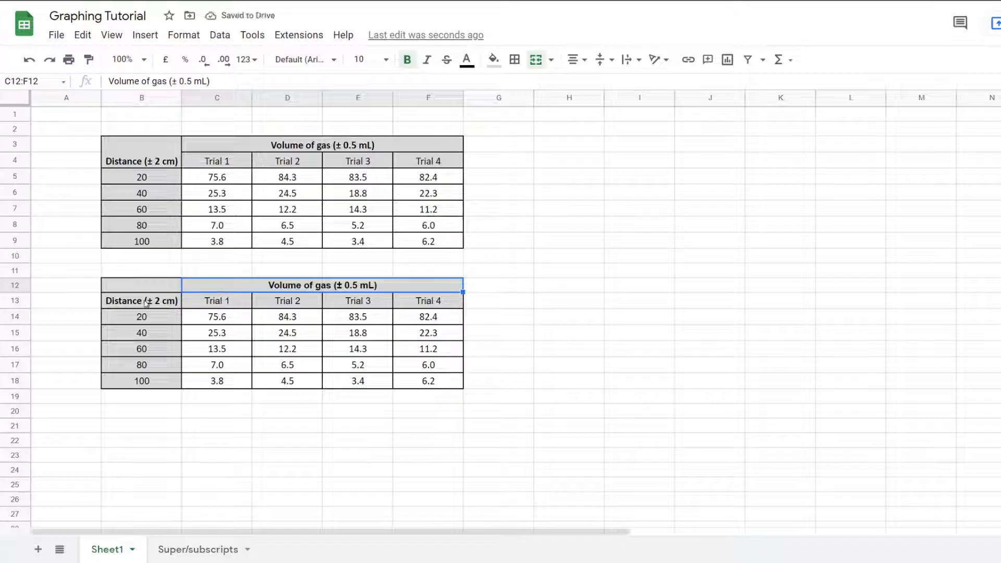
# Step: Merge cell B12 with the "Distance (± 2 cm)" heading in B13 into one cell
pyautogui.click(159, 288)
pyautogui.moveTo(159, 289); pyautogui.dragTo(158, 301)
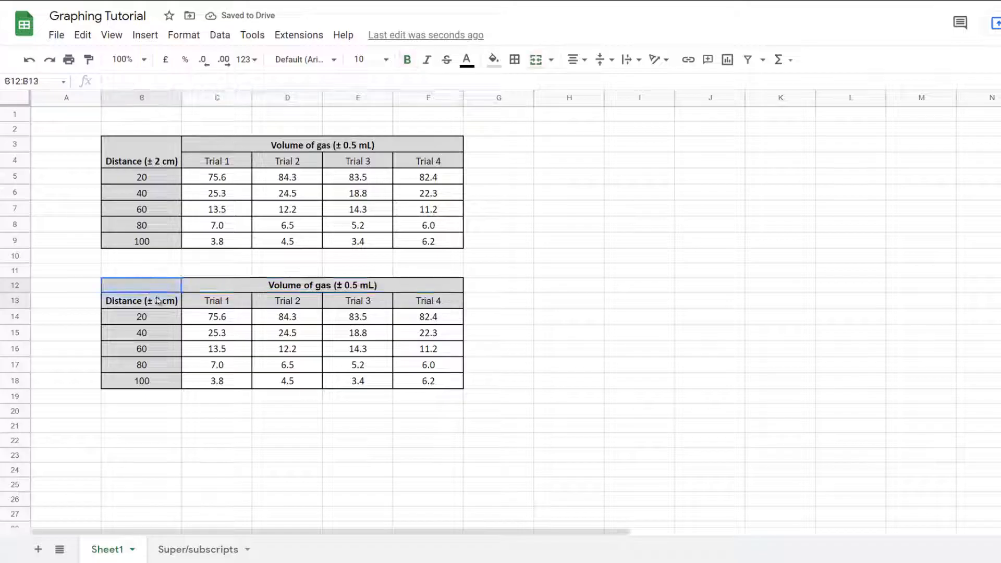
pyautogui.click(165, 316)
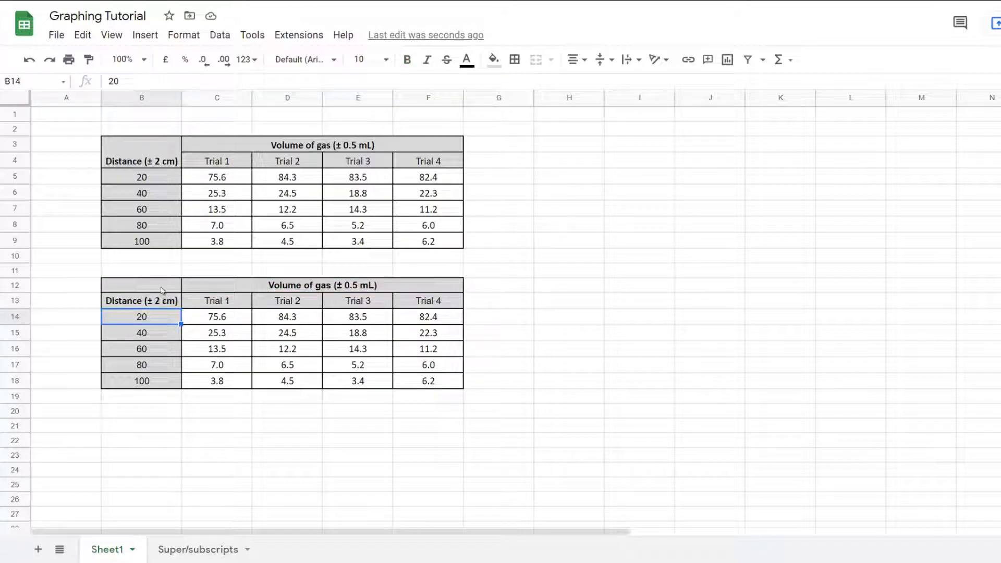
pyautogui.click(161, 290)
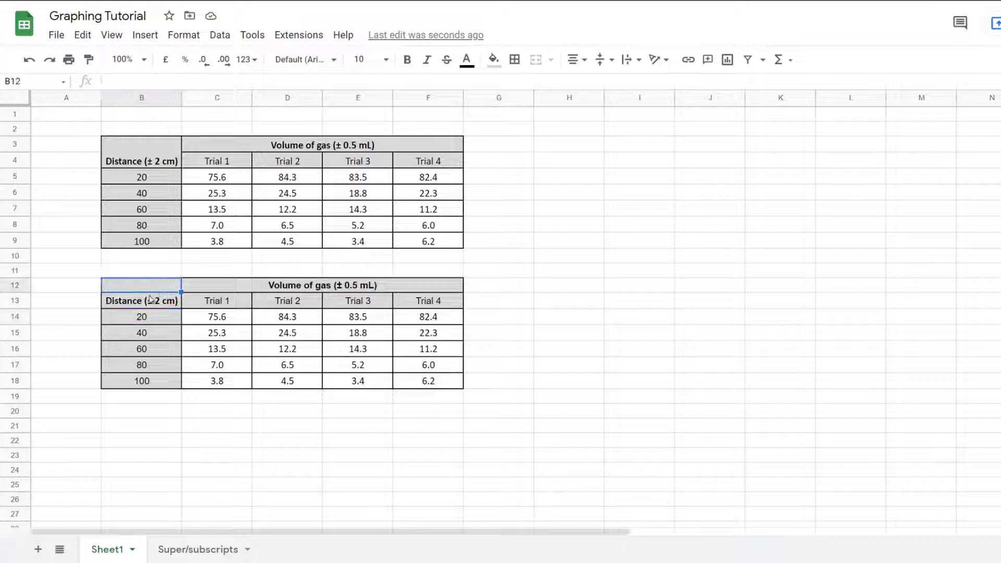
pyautogui.keyDown('shift'); pyautogui.click(149, 302); pyautogui.keyUp('shift')
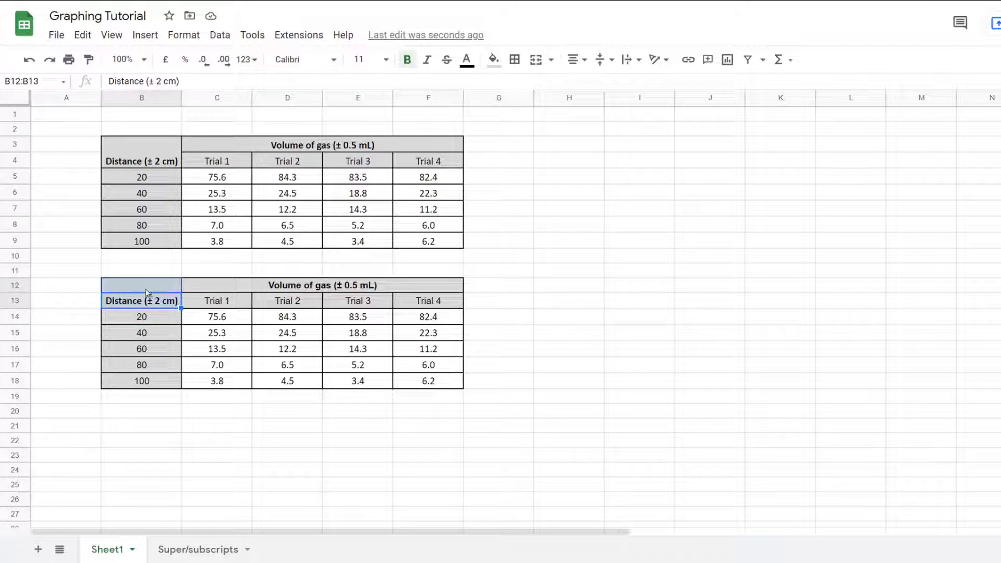
pyautogui.click(536, 60)
pyautogui.click(361, 317)
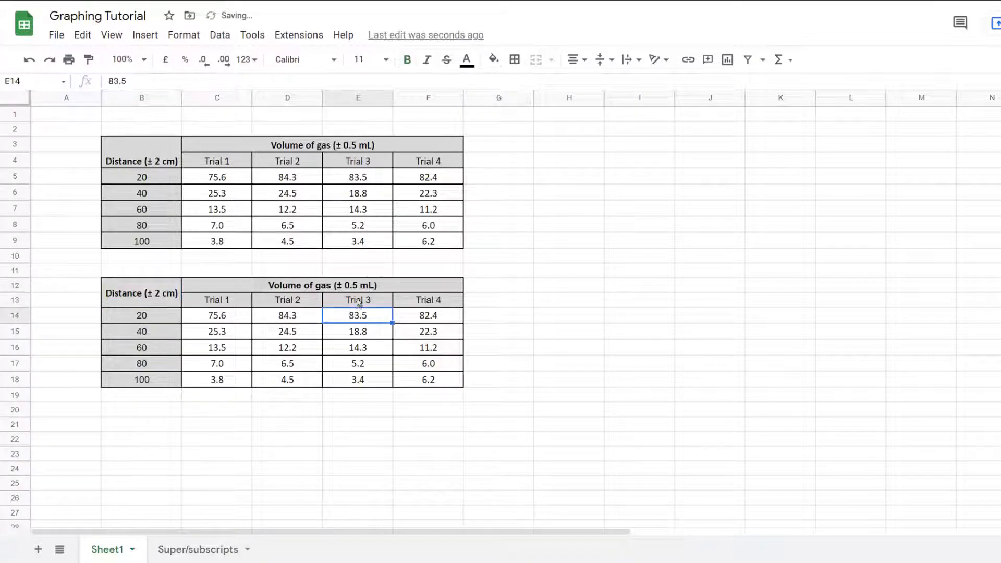
# Step: Centre the "Distance (± 2 cm)" heading of the original table vertically in merged cell B3:B4
pyautogui.moveTo(141, 149); pyautogui.dragTo(152, 166)
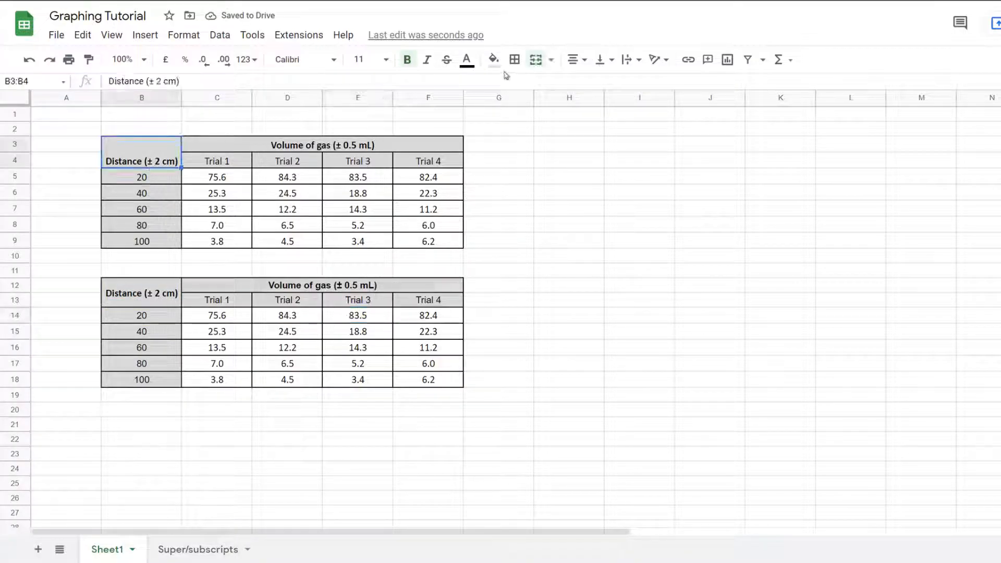
pyautogui.click(605, 59)
pyautogui.click(615, 84)
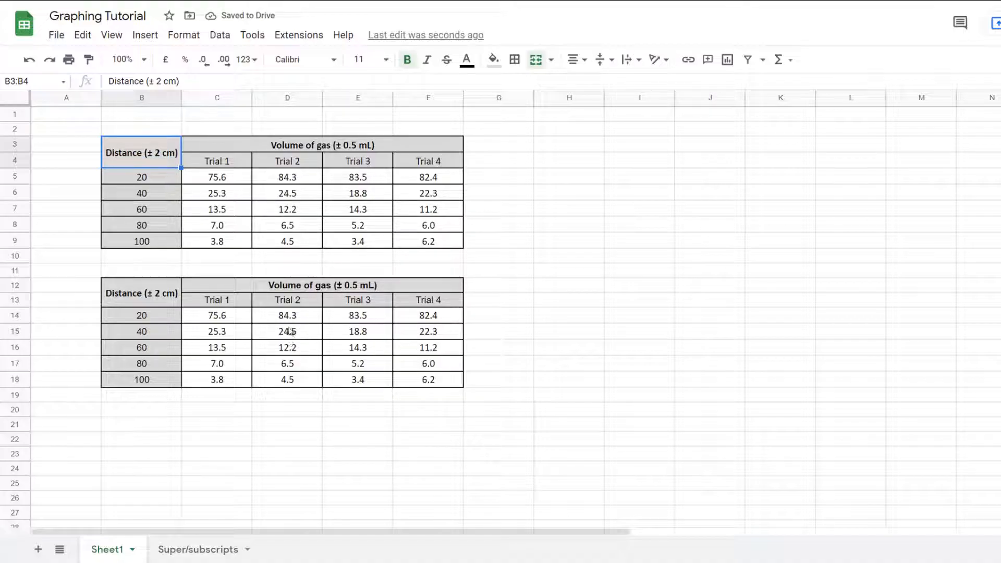
# Step: Delete rows 12 to 18 to remove the recreated table below the original
pyautogui.click(218, 423)
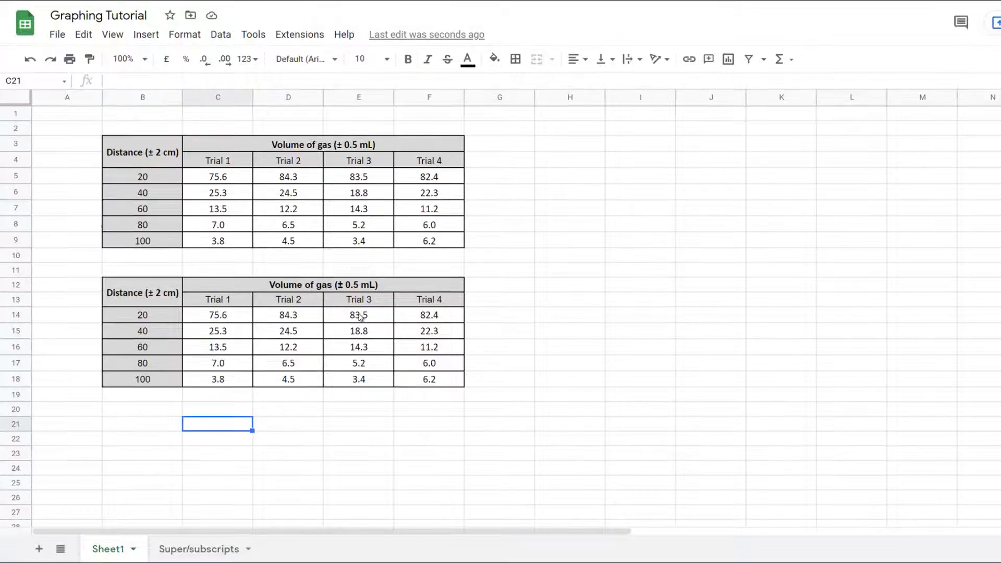
pyautogui.moveTo(16, 285); pyautogui.dragTo(11, 380)
pyautogui.rightClick(12, 319)
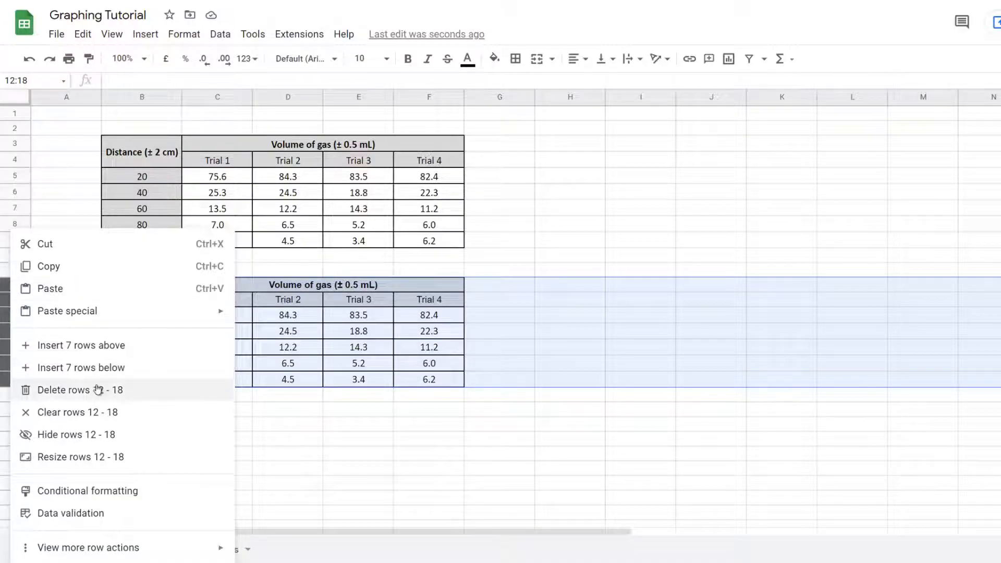
pyautogui.click(145, 390)
pyautogui.click(312, 317)
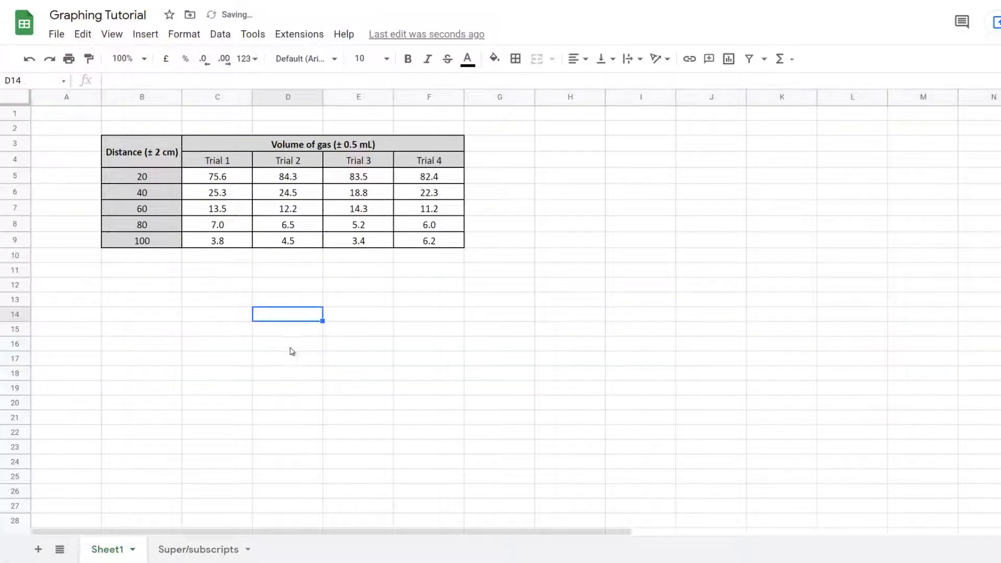
# Step: Copy the table B3:F9 and paste it into the "Sample calculations" Google Docs document, linked to the spreadsheet
pyautogui.moveTo(166, 178); pyautogui.dragTo(169, 225)
pyautogui.moveTo(203, 183); pyautogui.dragTo(398, 180)
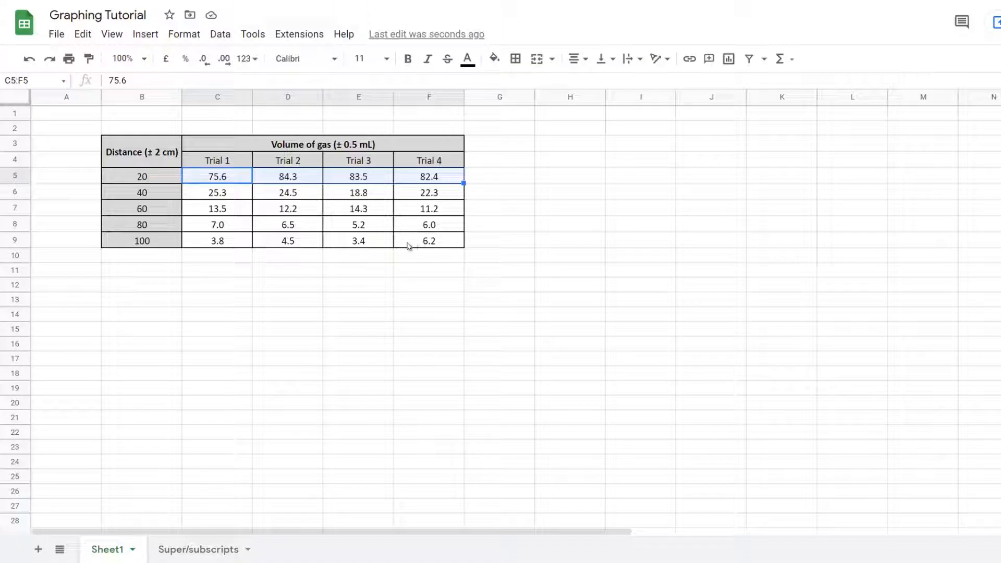
pyautogui.moveTo(413, 245); pyautogui.dragTo(159, 156)
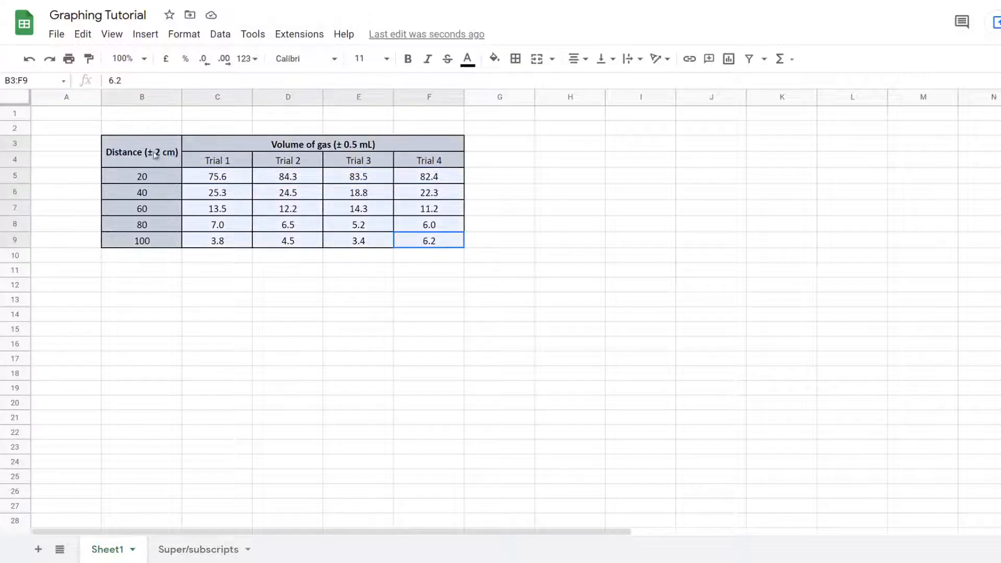
pyautogui.rightClick(164, 153)
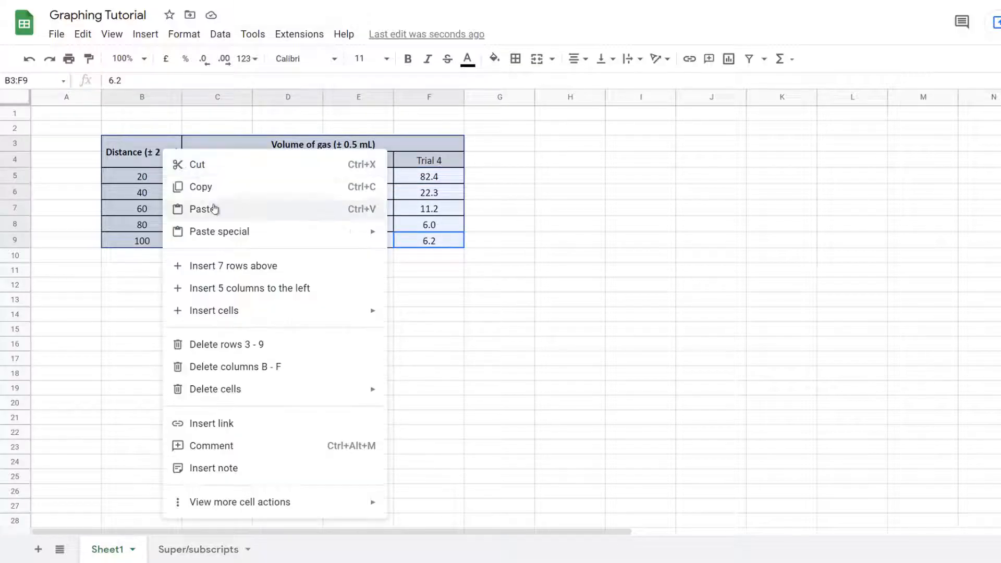
pyautogui.click(194, 188)
pyautogui.click(282, 1)
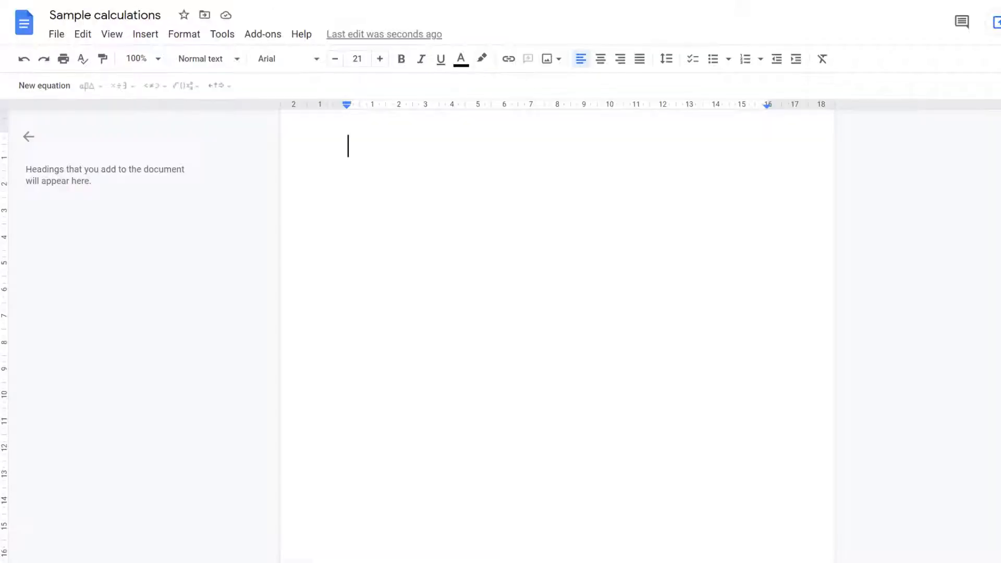
pyautogui.rightClick(352, 157)
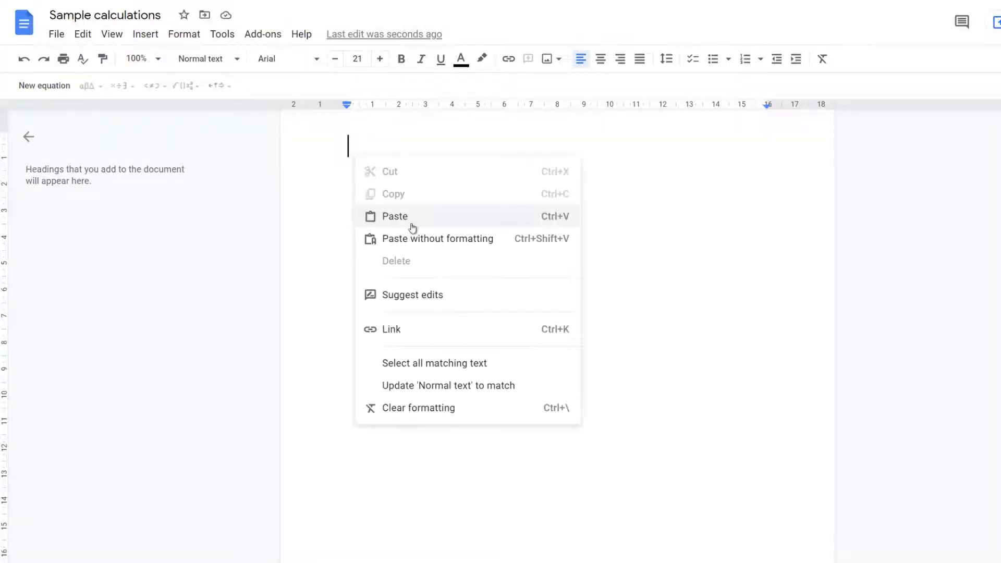
pyautogui.click(411, 226)
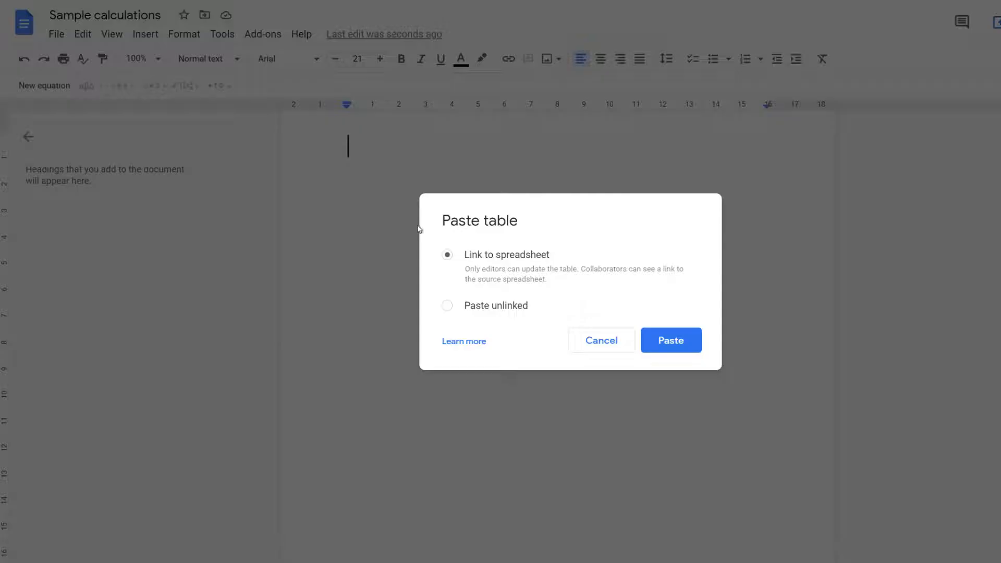
pyautogui.click(672, 341)
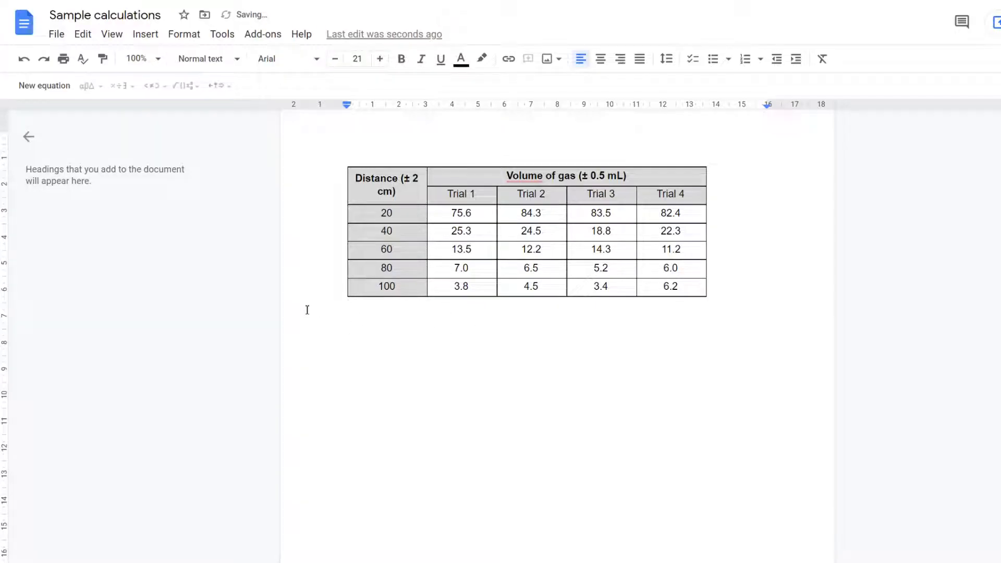
# Step: Apply the Normal text style to the empty line below the pasted table
pyautogui.press('Return')
pyautogui.click(214, 62)
pyautogui.click(214, 89)
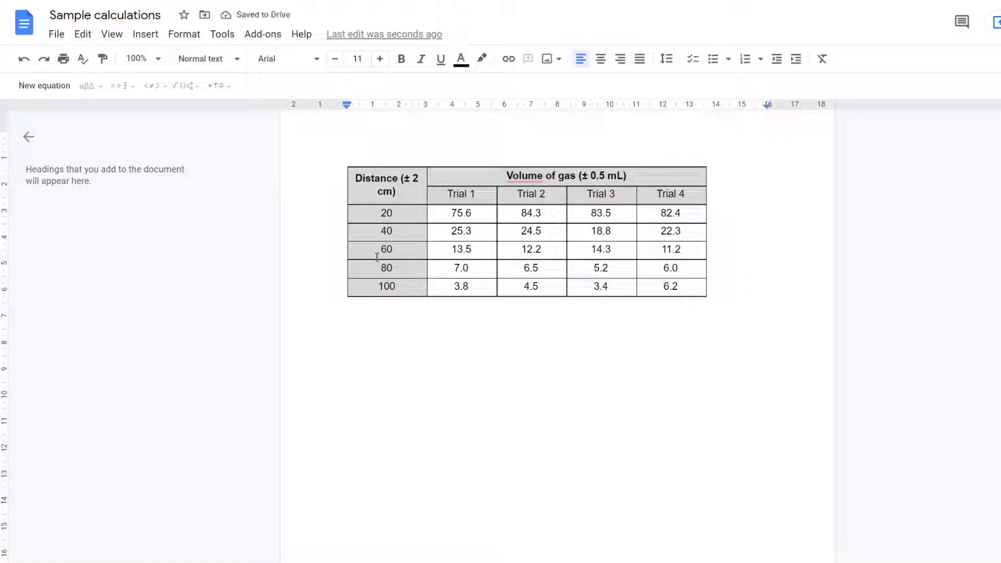
pyautogui.click(372, 213)
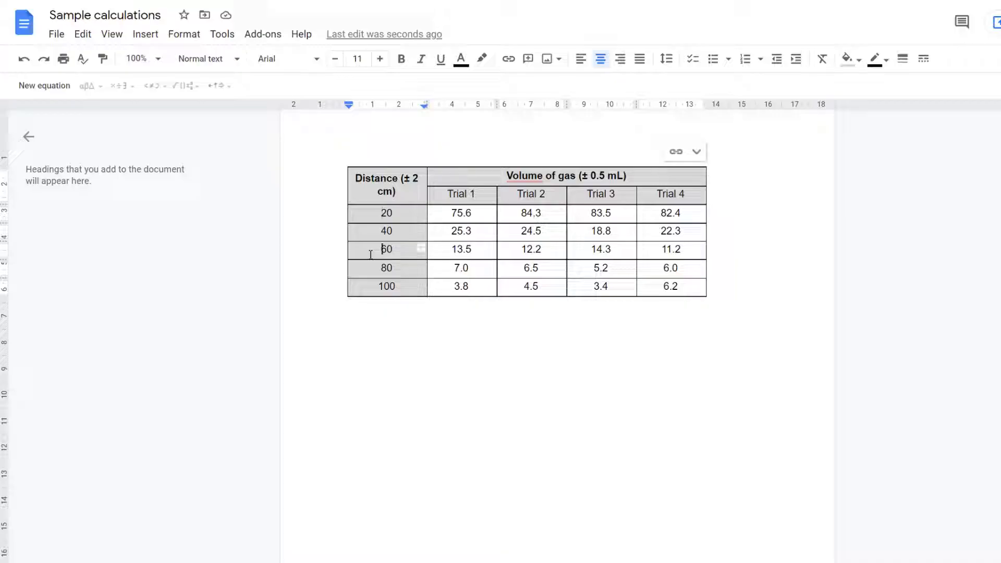
# Step: Add the line "Sample calculation for distance of 60" below the pasted table
pyautogui.moveTo(371, 255); pyautogui.dragTo(542, 255)
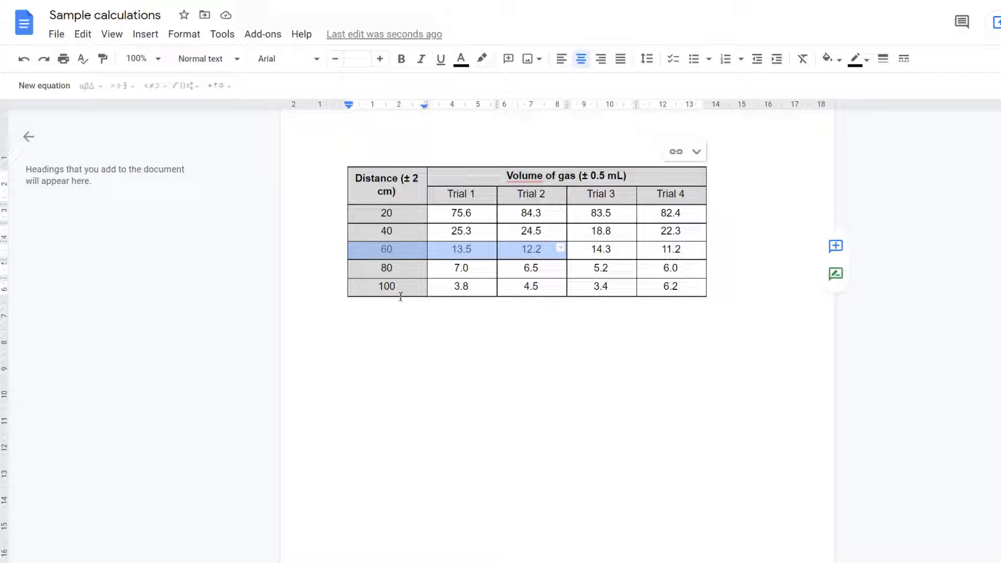
pyautogui.click(394, 340)
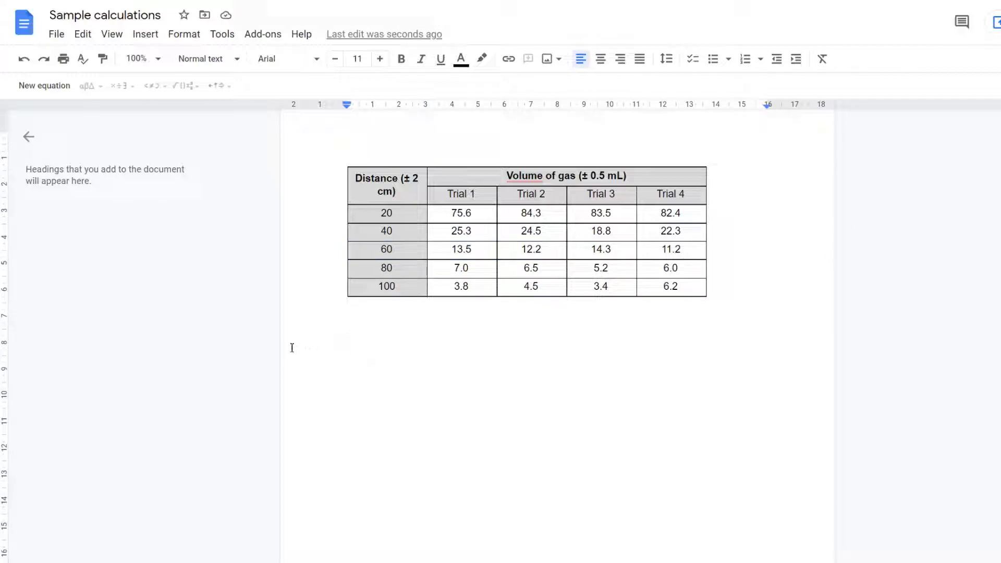
pyautogui.write('Sample')
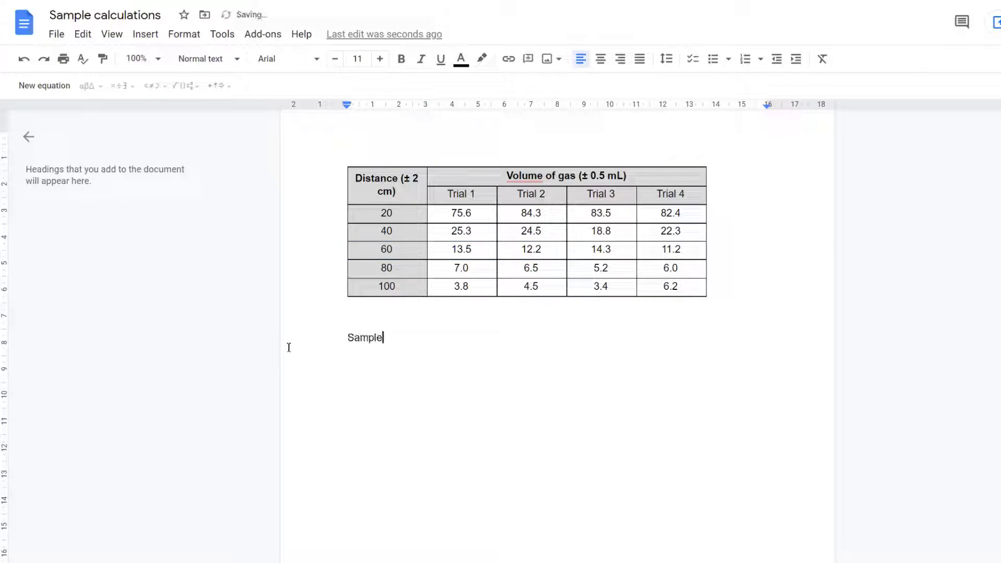
pyautogui.write(' calculation for ')
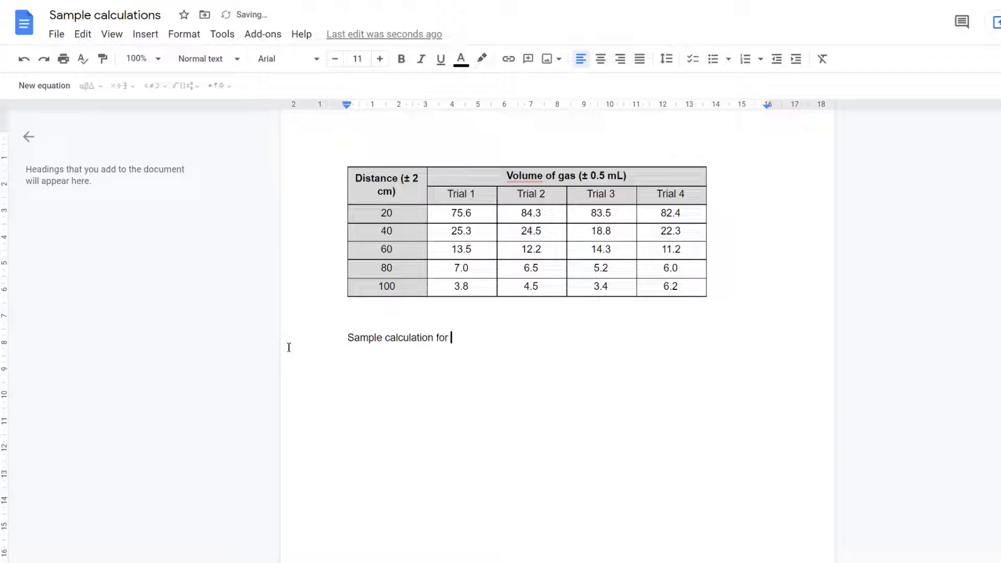
pyautogui.write('distance of 60')
# Step: Complete the distance in the sample calculation line as "60 ± 2 cm", copying the ± sign from the table's distance heading
pyautogui.click(408, 179)
pyautogui.click(542, 342)
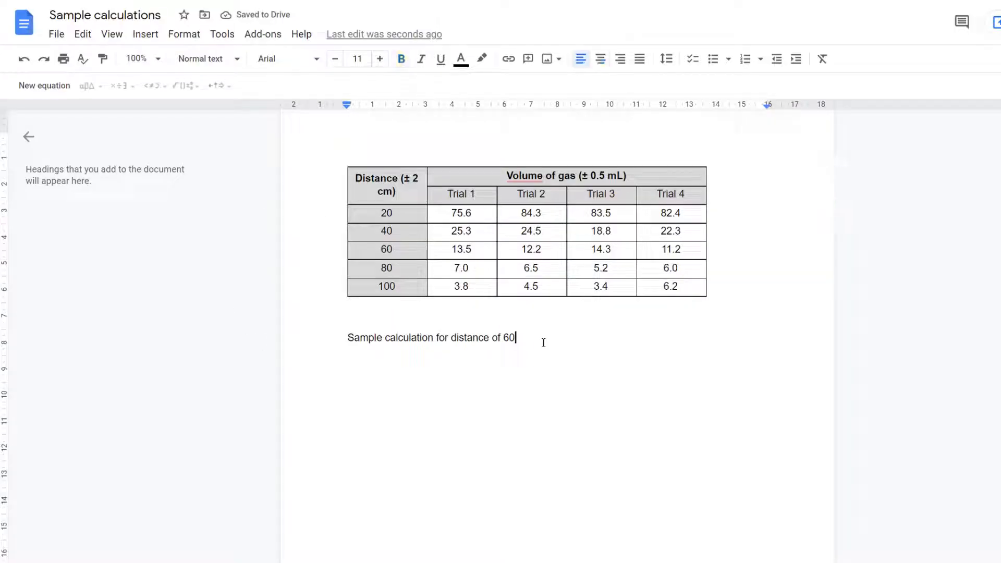
pyautogui.hotkey('ctrl', 'v')
pyautogui.write('2 cm')
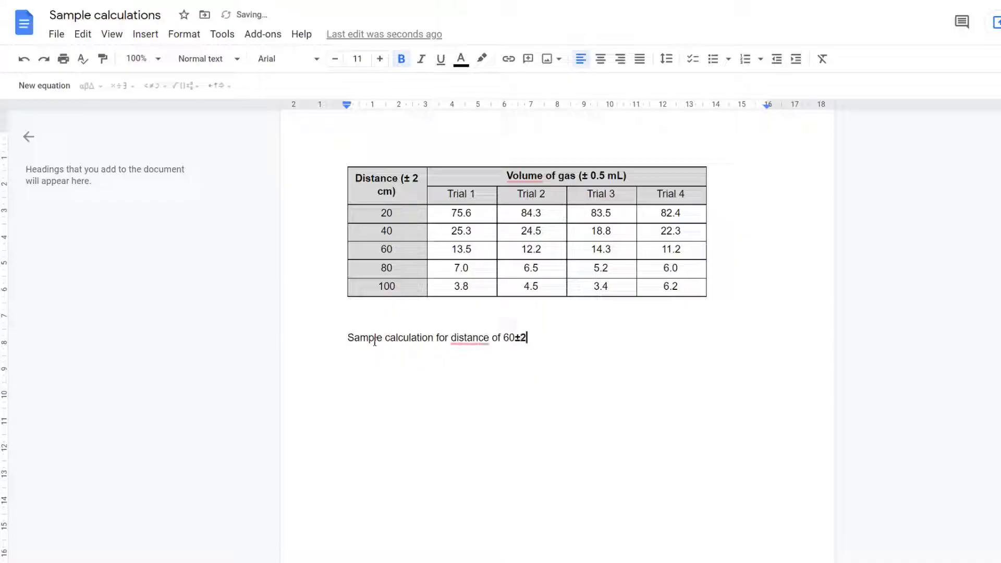
pyautogui.press('Left')
pyautogui.press('Left')
pyautogui.press('Left')
pyautogui.press('Left')
pyautogui.press('Left')
pyautogui.press('Right')
pyautogui.press('Right')
pyautogui.hotkey('shift', 'Right')
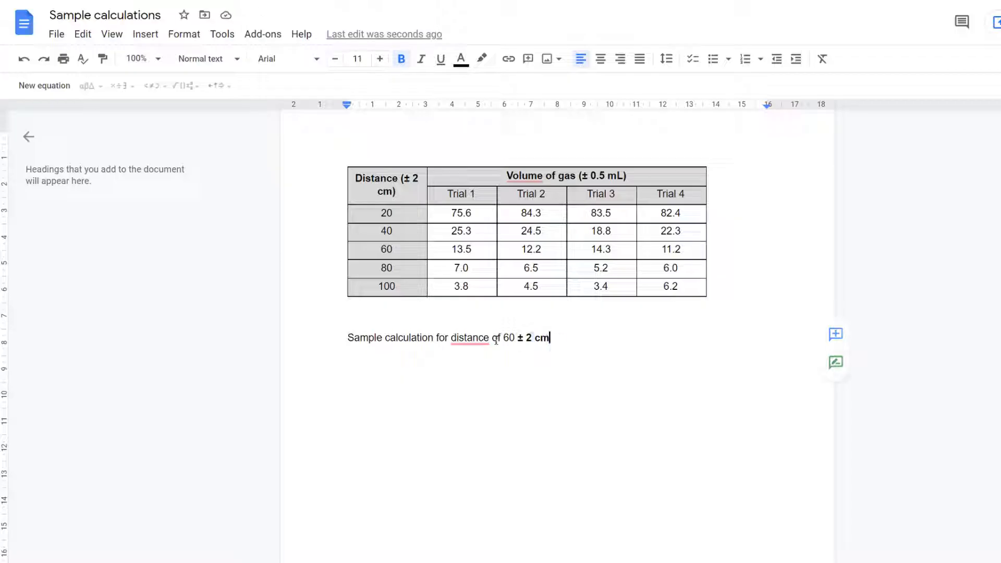
# Step: Accept the suggested article "a" before "distance" and reapply the Normal text style to the sample calculation line
pyautogui.moveTo(551, 338); pyautogui.dragTo(451, 339)
pyautogui.click(473, 345)
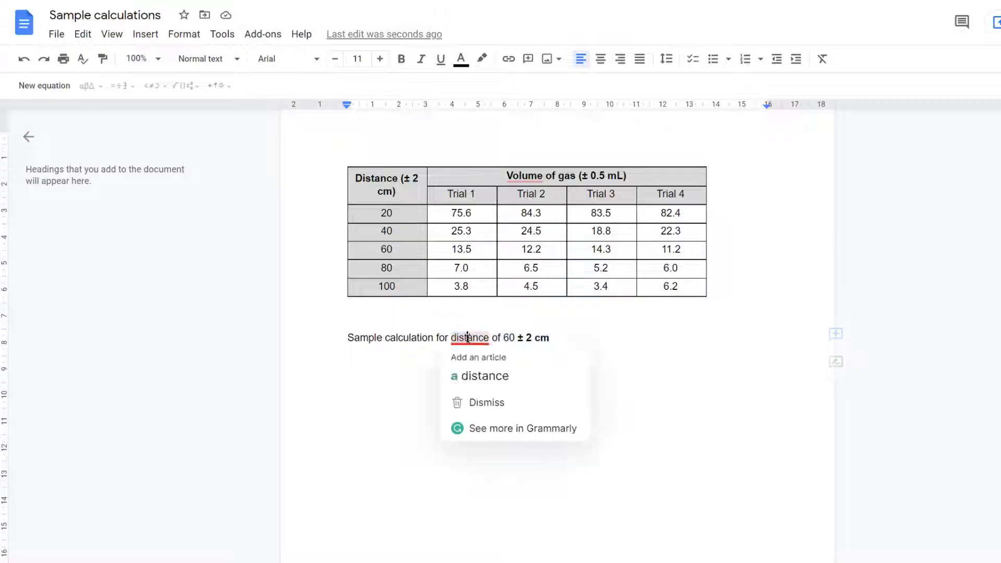
pyautogui.click(469, 373)
pyautogui.click(589, 342)
pyautogui.moveTo(412, 326); pyautogui.dragTo(376, 334)
pyautogui.click(199, 61)
pyautogui.click(201, 95)
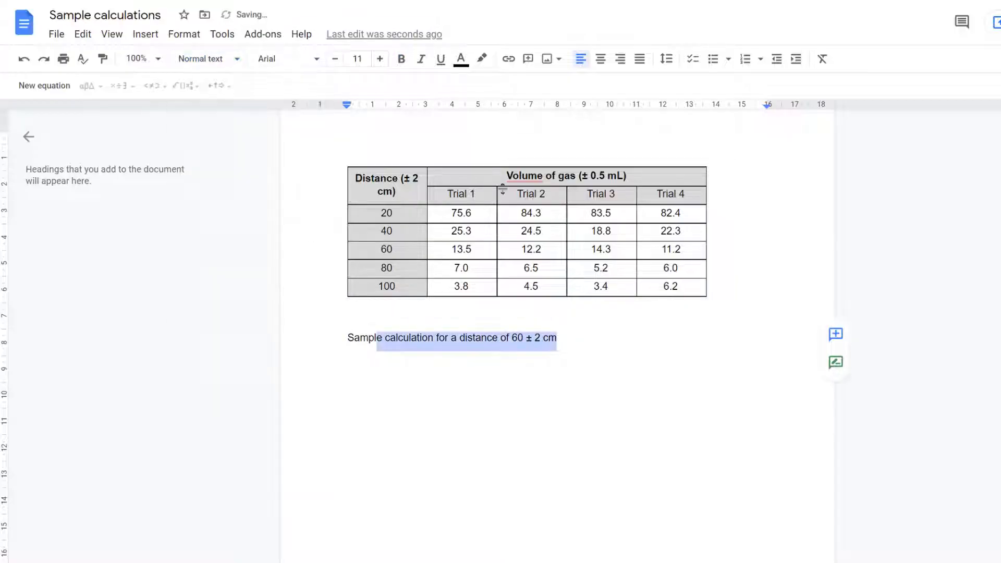
pyautogui.click(571, 339)
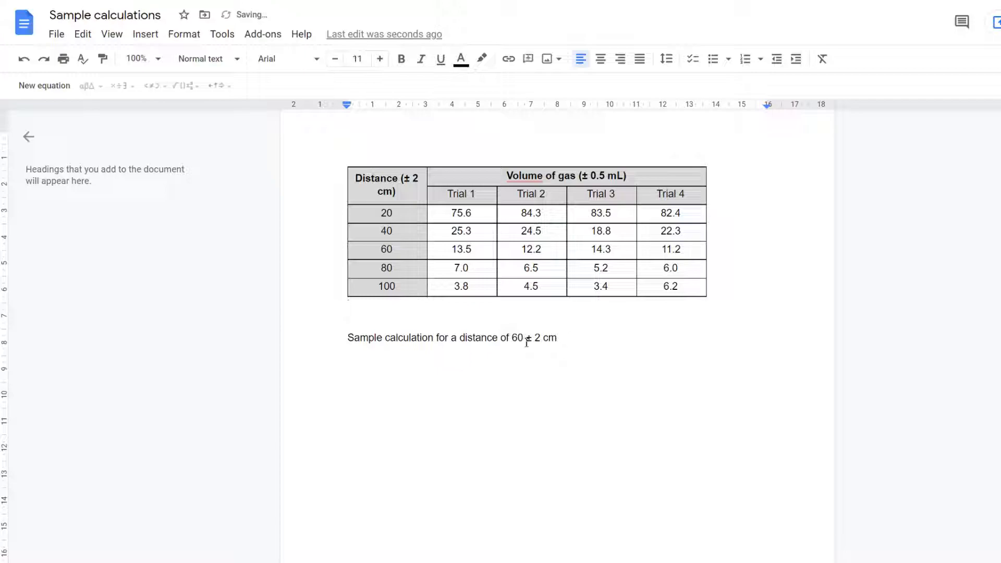
# Step: End the sample calculation line with a colon and add the line "The centre was calculated using average:" beneath it
pyautogui.write(':')
pyautogui.press('Return')
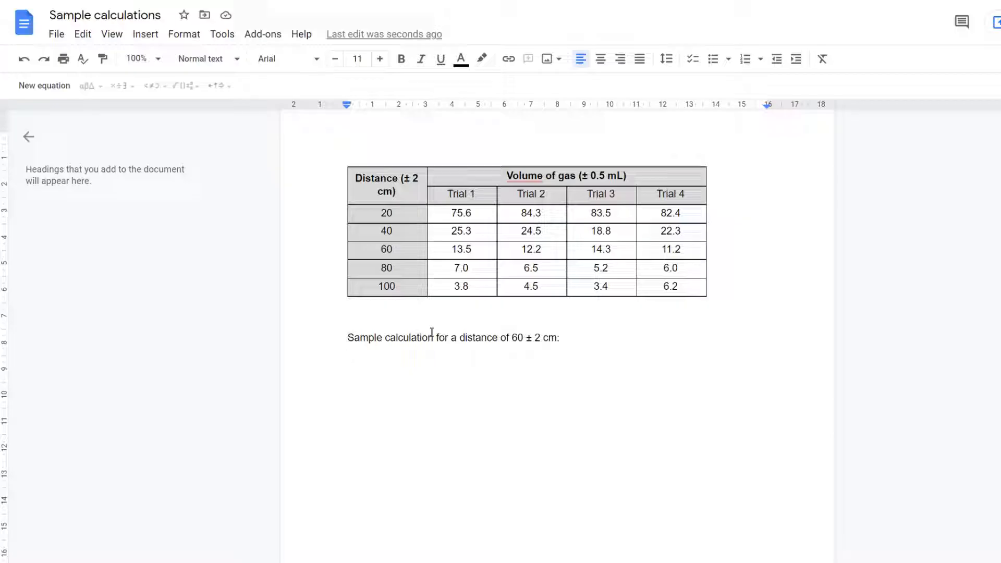
pyautogui.write('The avera')
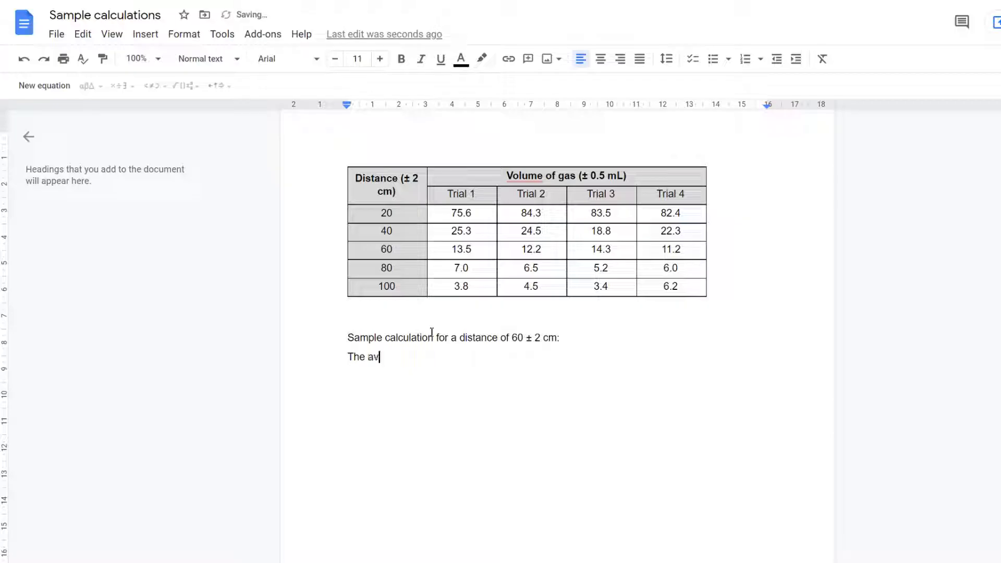
pyautogui.press('BackSpace')
pyautogui.press('BackSpace')
pyautogui.press('BackSpace')
pyautogui.press('BackSpace')
pyautogui.press('BackSpace')
pyautogui.write('centre was calculated us')
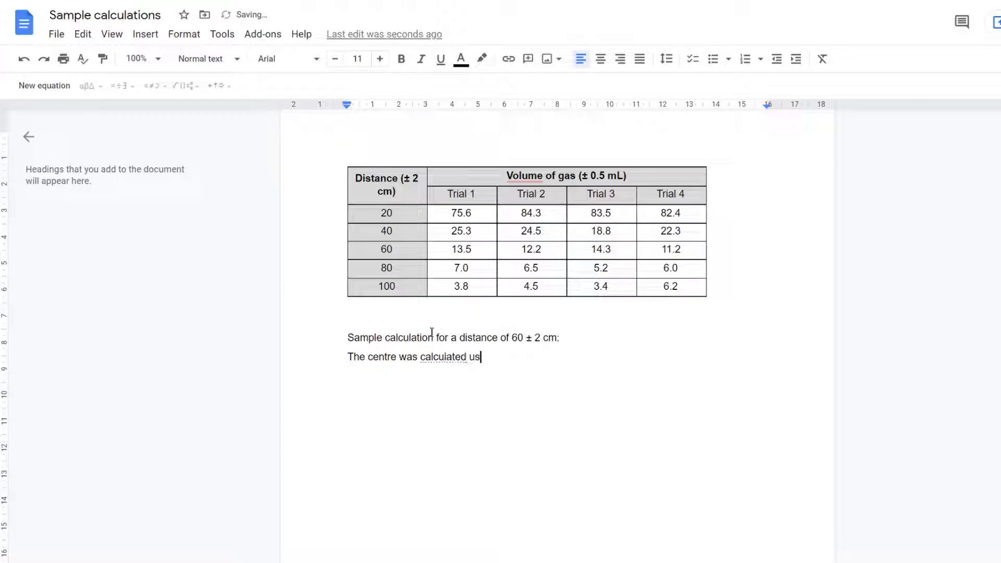
pyautogui.write('ing average')
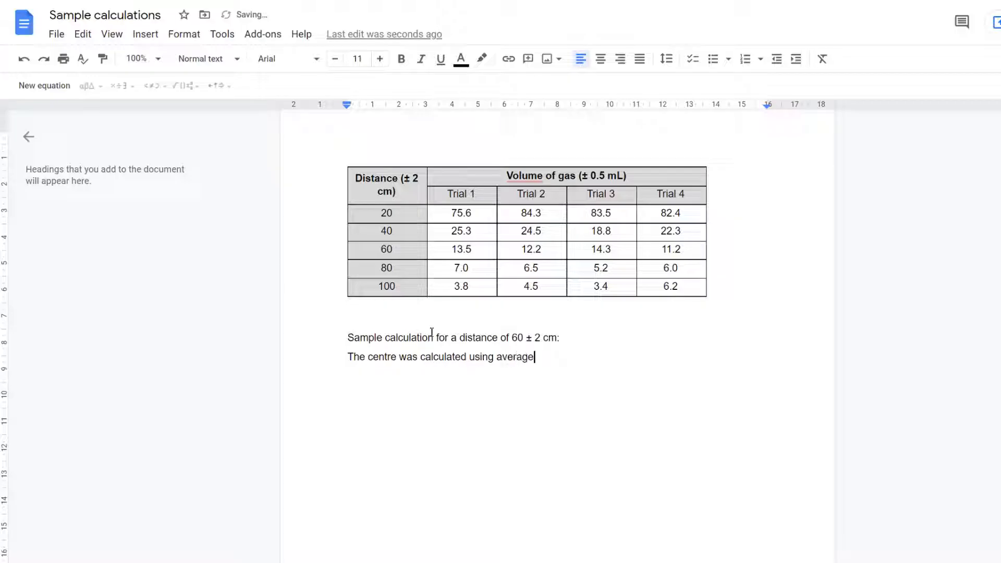
pyautogui.write(':')
pyautogui.press('Return')
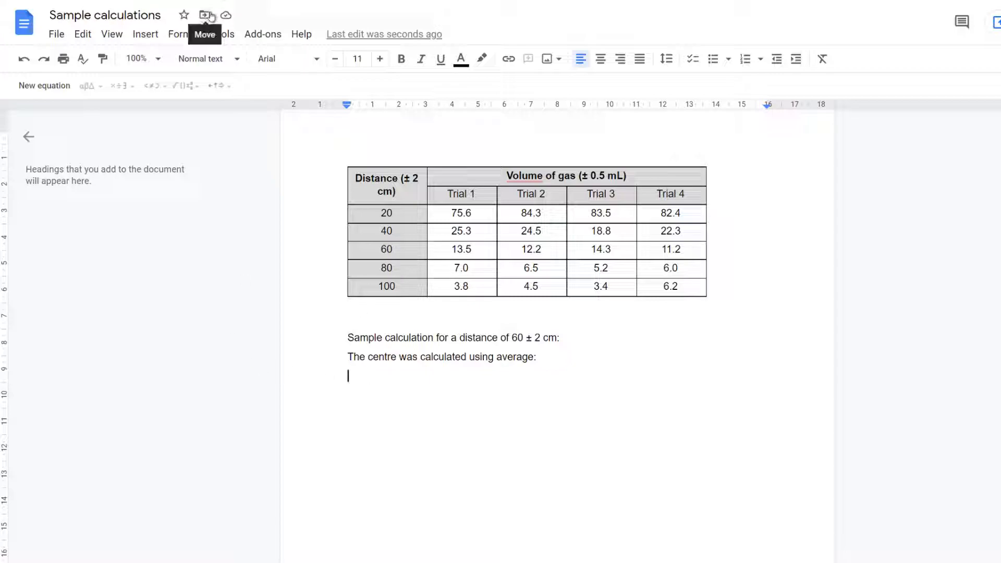
# Step: Insert a centred equation below the text and begin it with "average ="
pyautogui.click(598, 61)
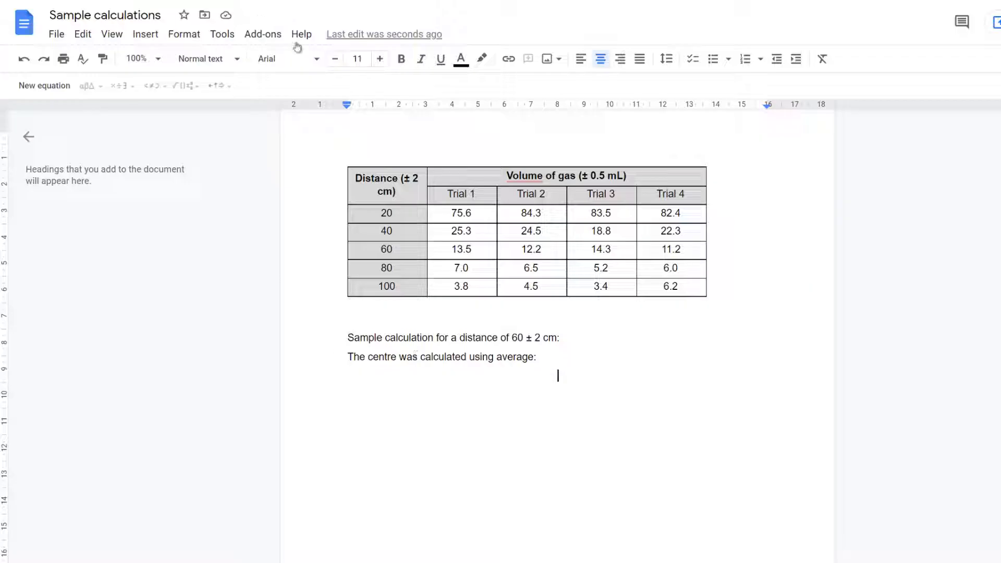
pyautogui.click(144, 34)
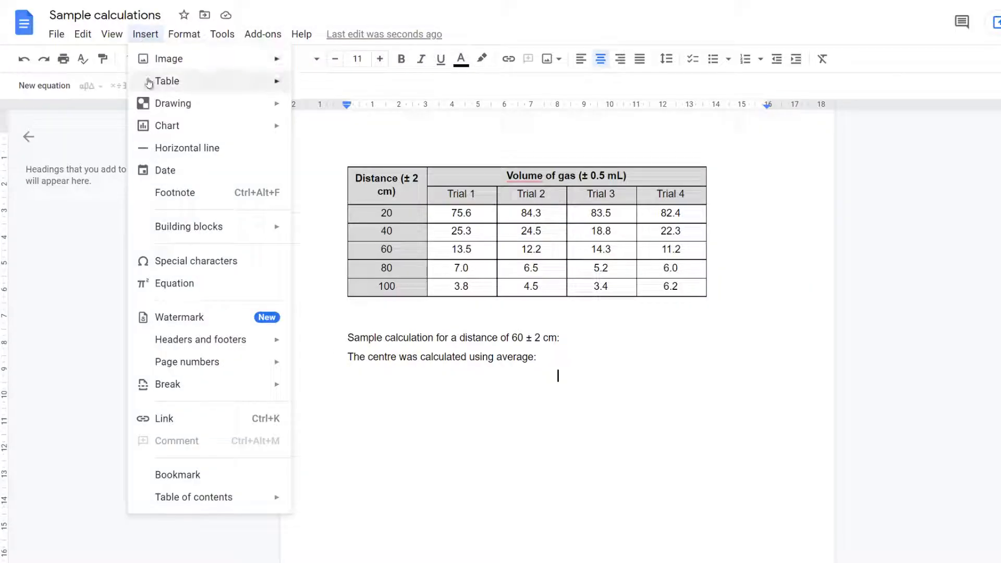
pyautogui.click(200, 286)
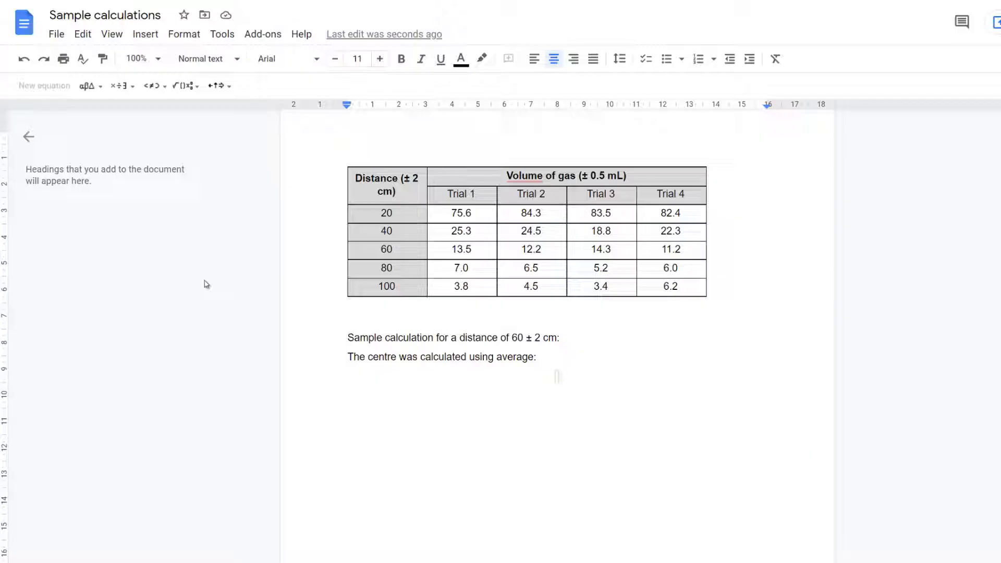
pyautogui.write('average ')
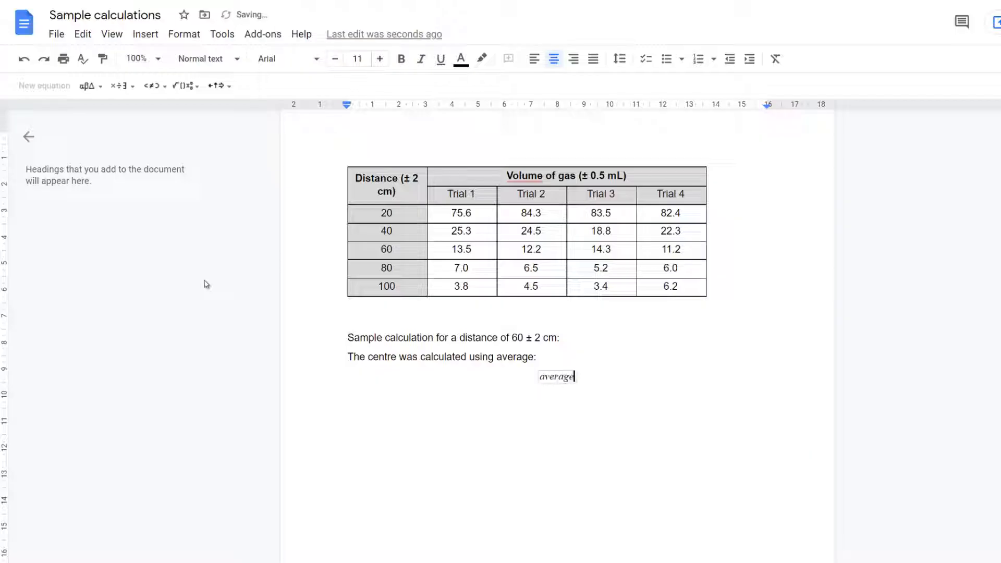
pyautogui.write('=')
# Step: Add a fraction to the equation with numerator 13.5+12.2+14.3+11.2 and denominator 4
pyautogui.click(223, 87)
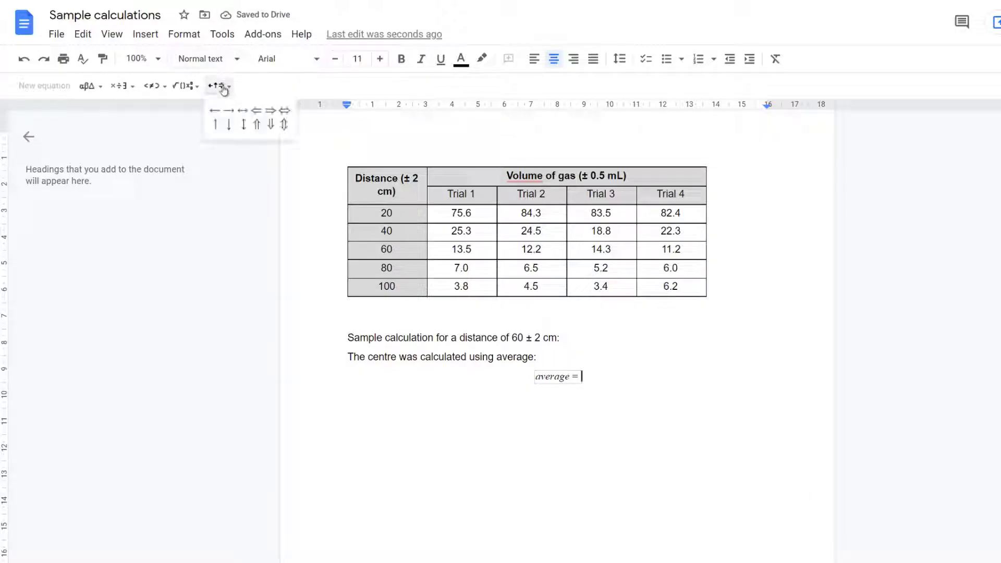
pyautogui.click(185, 87)
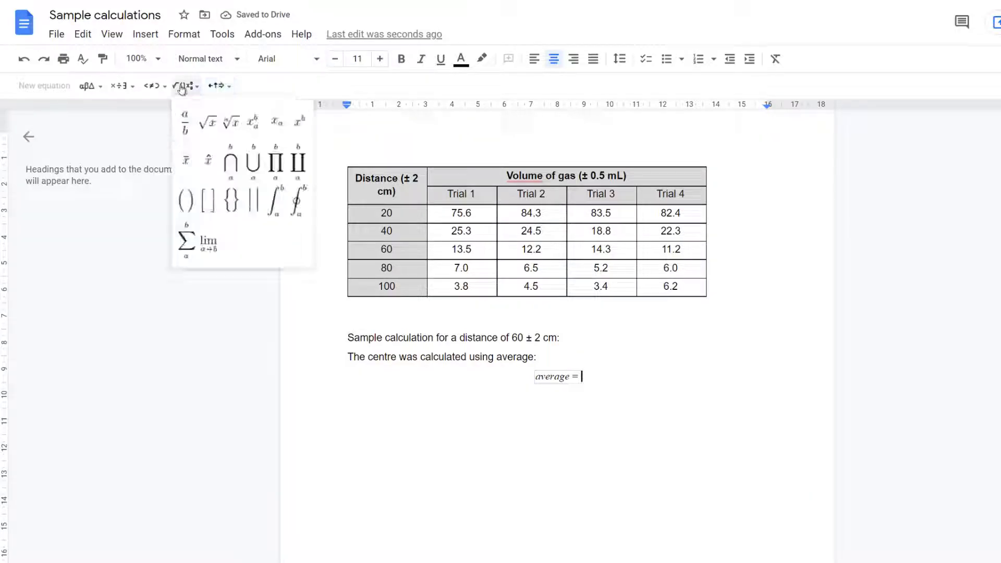
pyautogui.click(185, 126)
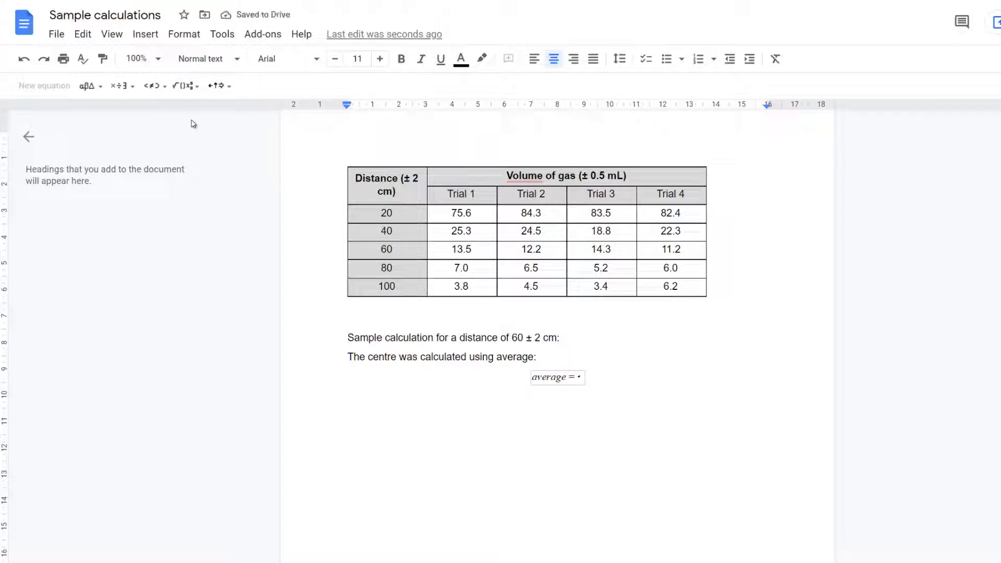
pyautogui.write('13.5')
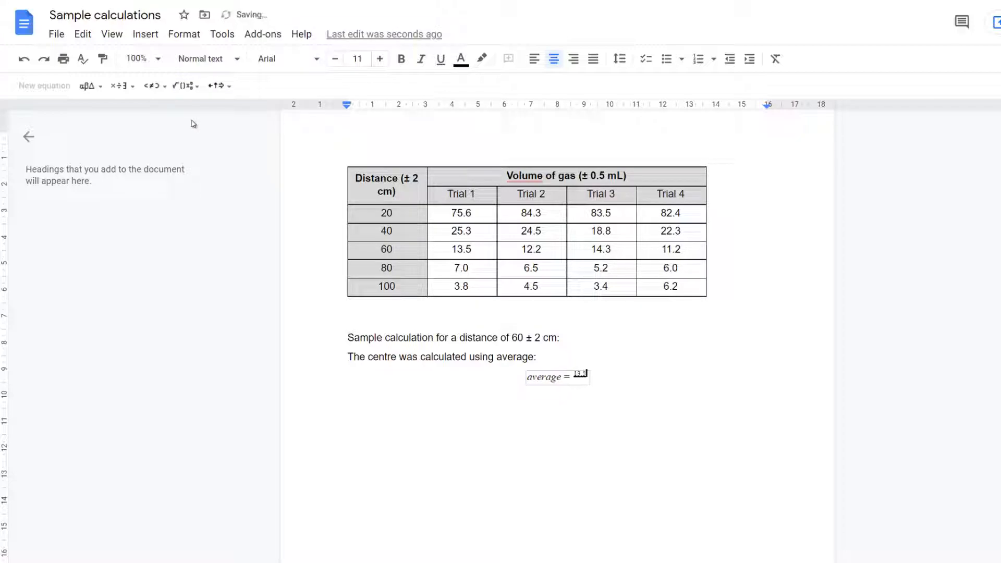
pyautogui.write('+12.2+14.')
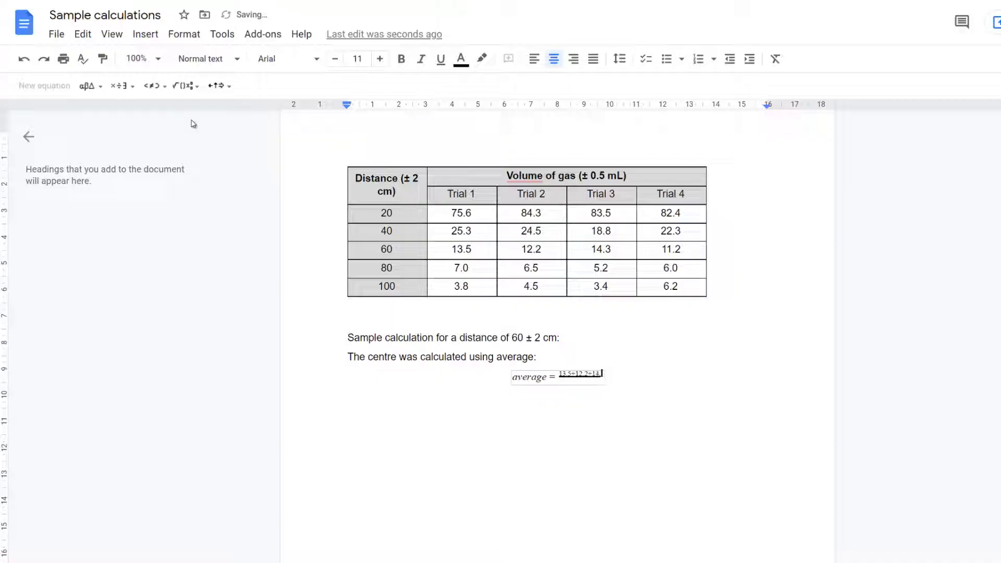
pyautogui.write('3+11.2')
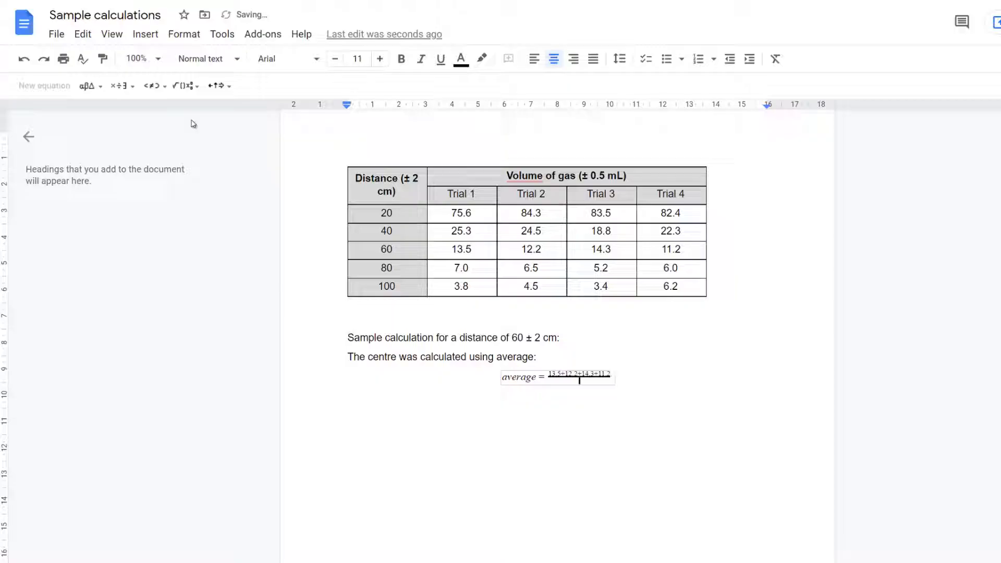
pyautogui.press('Down')
pyautogui.write('4')
pyautogui.click(539, 371)
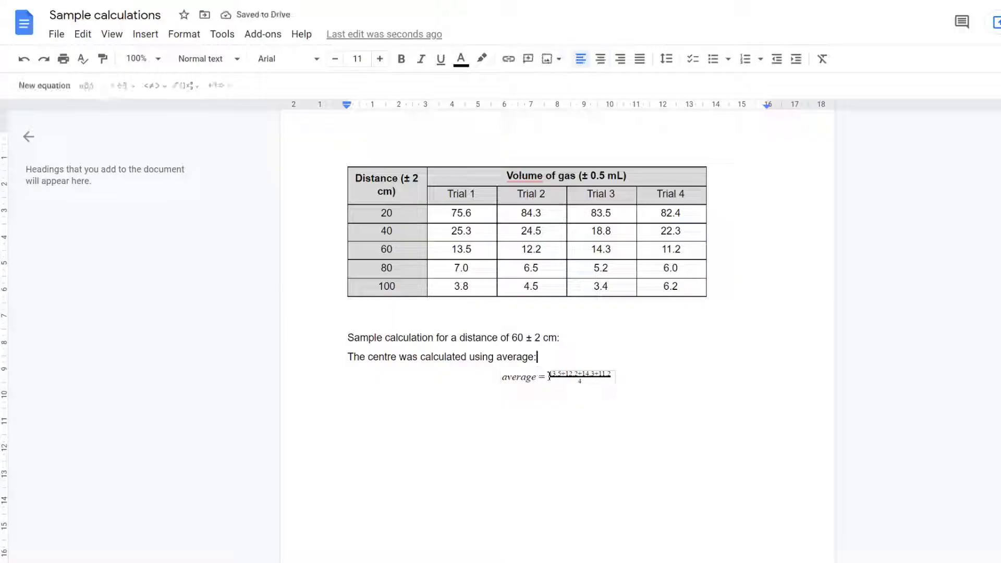
# Step: Keep the equation centred and try to enlarge its fraction by raising the font size
pyautogui.moveTo(507, 378); pyautogui.dragTo(582, 381)
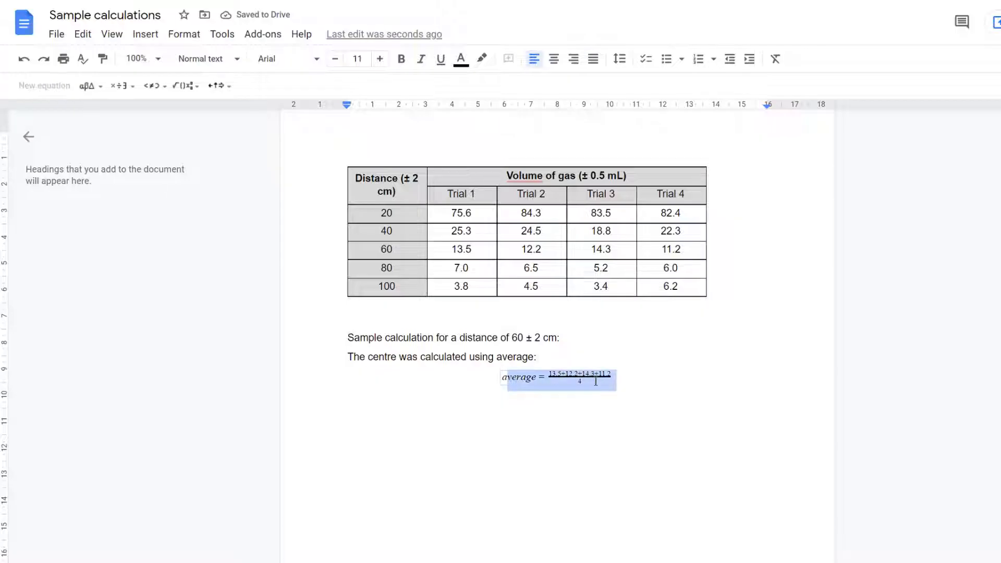
pyautogui.hotkey('ctrl', 'shift', 'e')
pyautogui.click(618, 407)
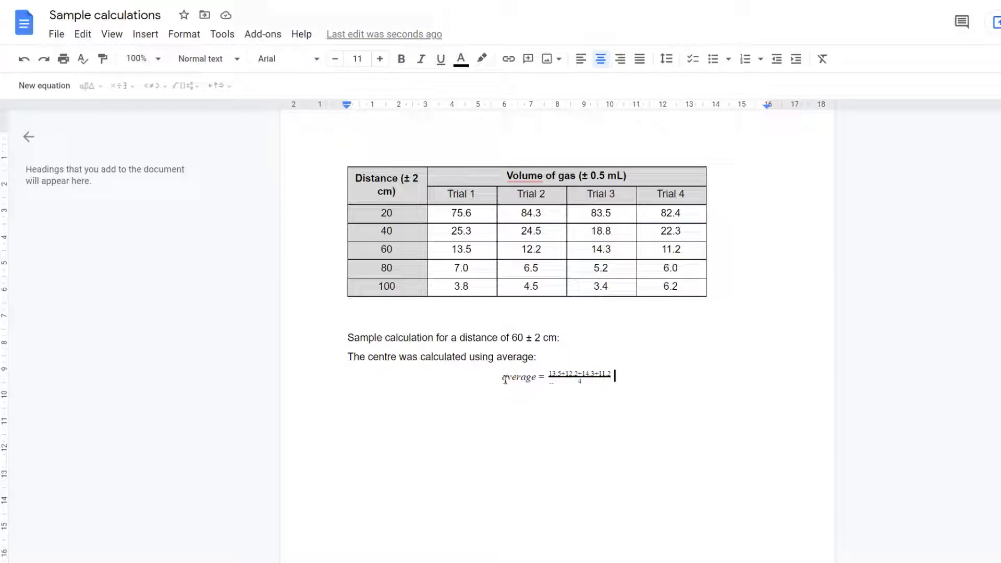
pyautogui.moveTo(505, 379); pyautogui.dragTo(552, 377)
pyautogui.click(611, 378)
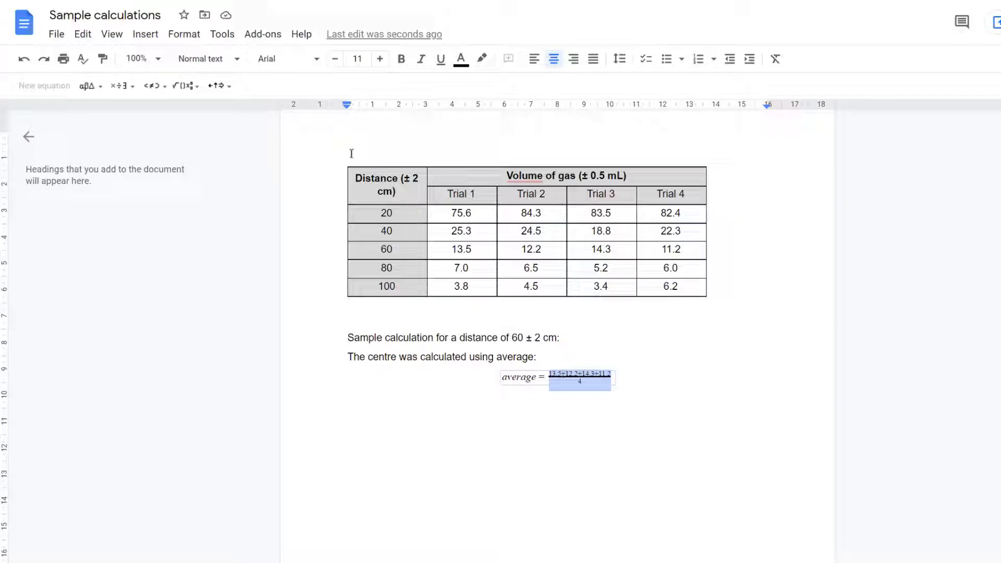
pyautogui.click(382, 60)
pyautogui.click(382, 60)
pyautogui.click(382, 60)
pyautogui.click(382, 61)
pyautogui.click(383, 61)
pyautogui.click(383, 61)
pyautogui.click(383, 62)
pyautogui.click(384, 62)
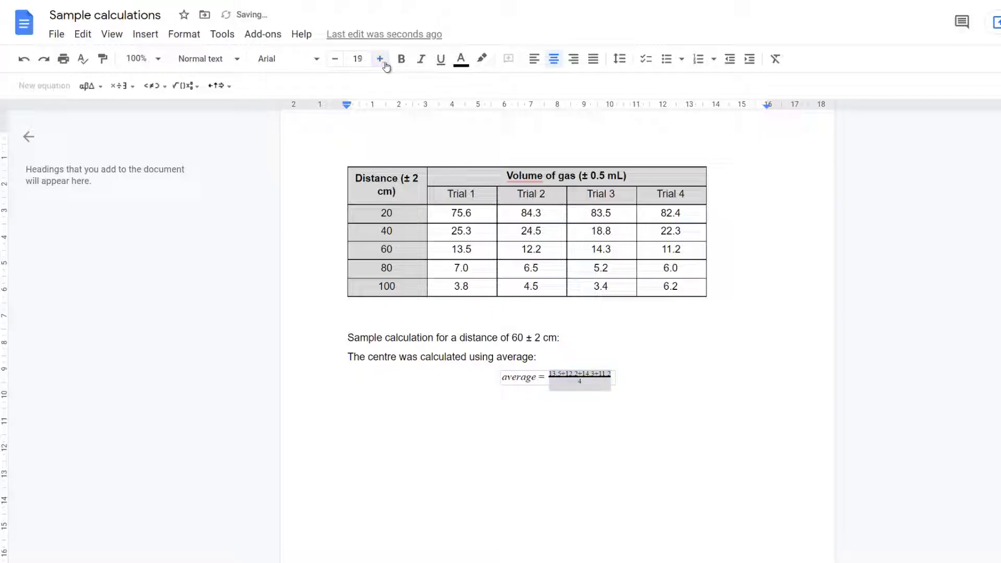
pyautogui.click(385, 64)
pyautogui.click(385, 64)
pyautogui.click(334, 59)
pyautogui.click(505, 377)
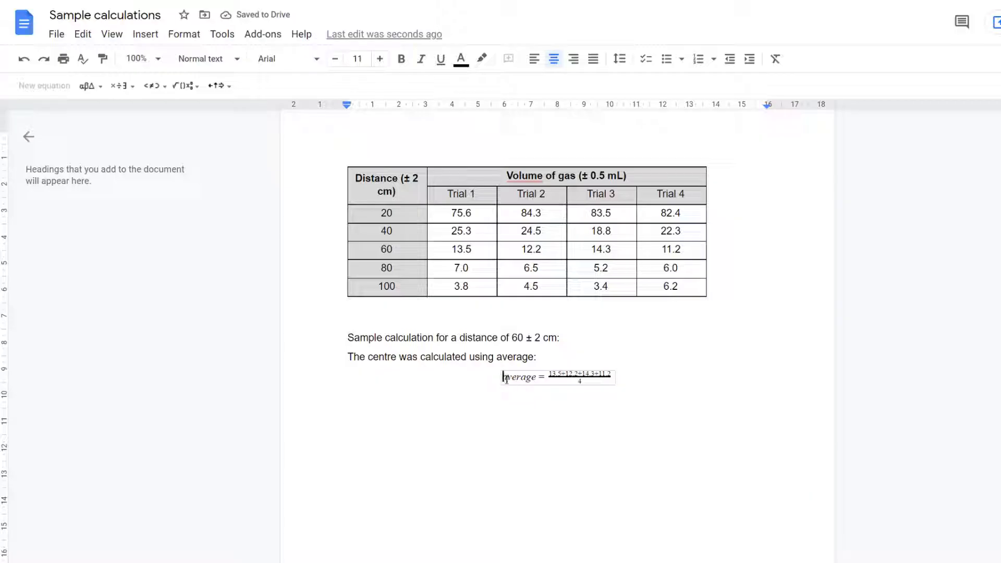
# Step: Enlarge the whole average equation, including its fraction, to font size 14
pyautogui.moveTo(506, 378); pyautogui.dragTo(571, 383)
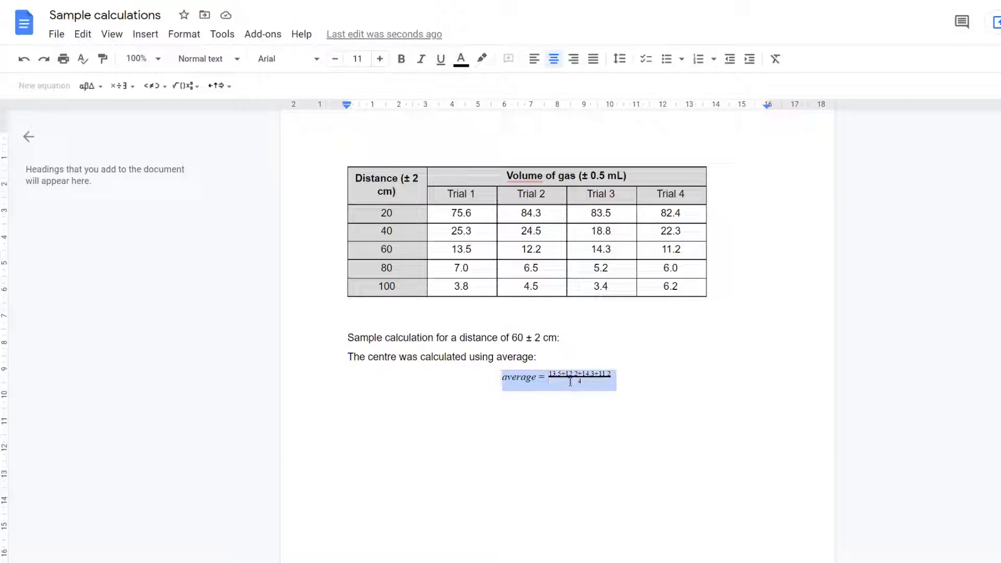
pyautogui.click(380, 58)
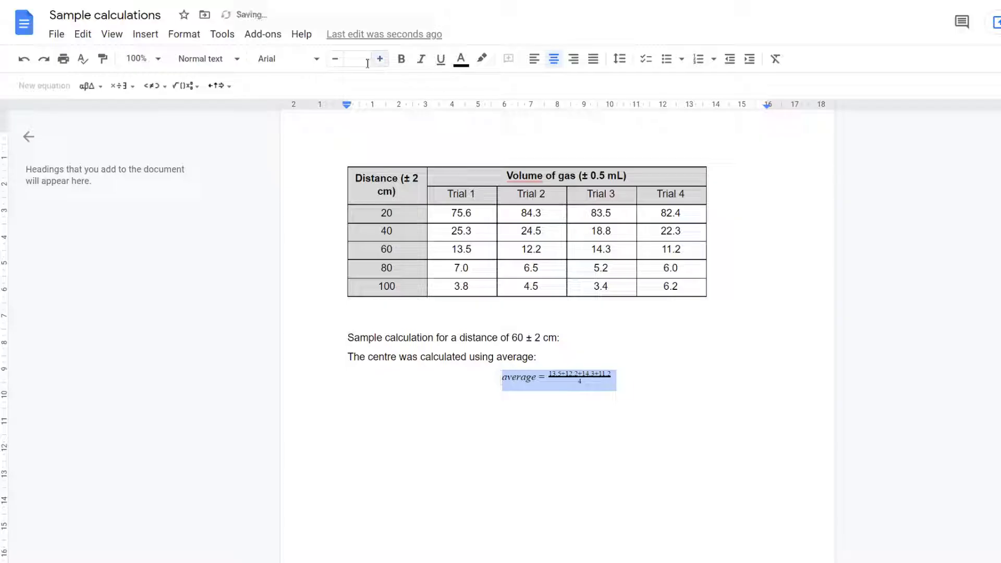
pyautogui.click(334, 59)
pyautogui.click(438, 336)
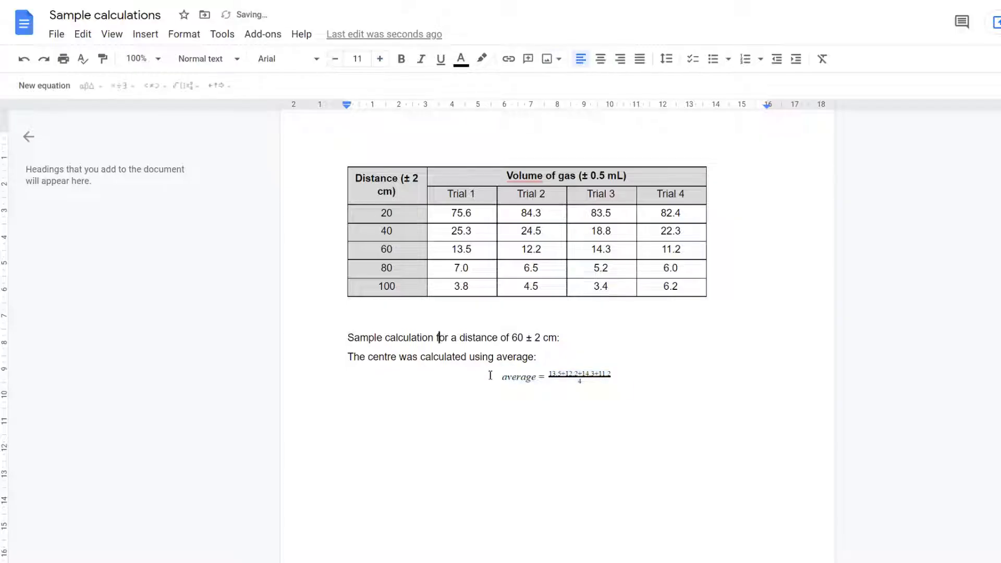
pyautogui.moveTo(503, 379)
pyautogui.mouseDown()
pyautogui.moveTo(635, 381)
pyautogui.moveTo(508, 375)
pyautogui.mouseUp()
pyautogui.click(641, 381)
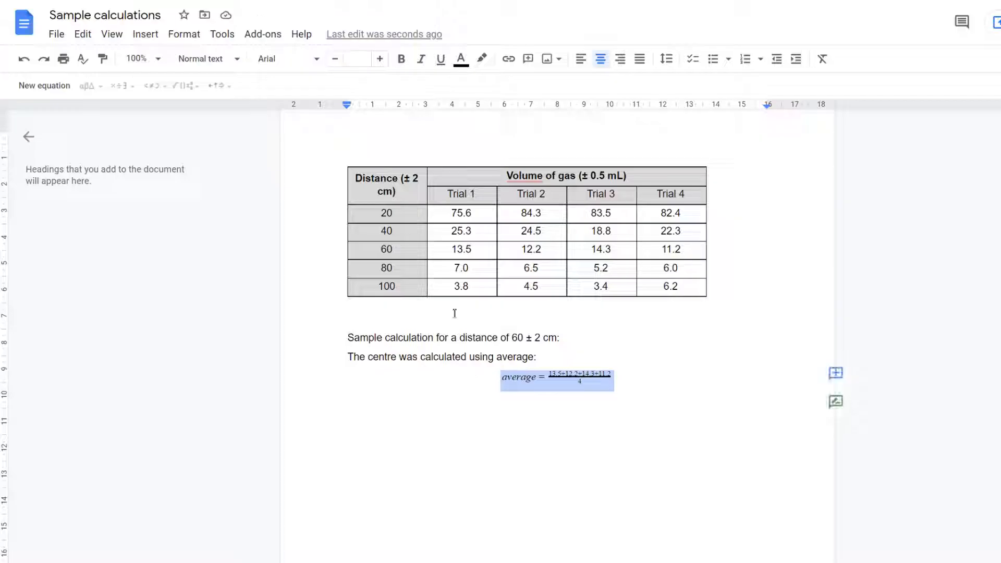
pyautogui.click(380, 58)
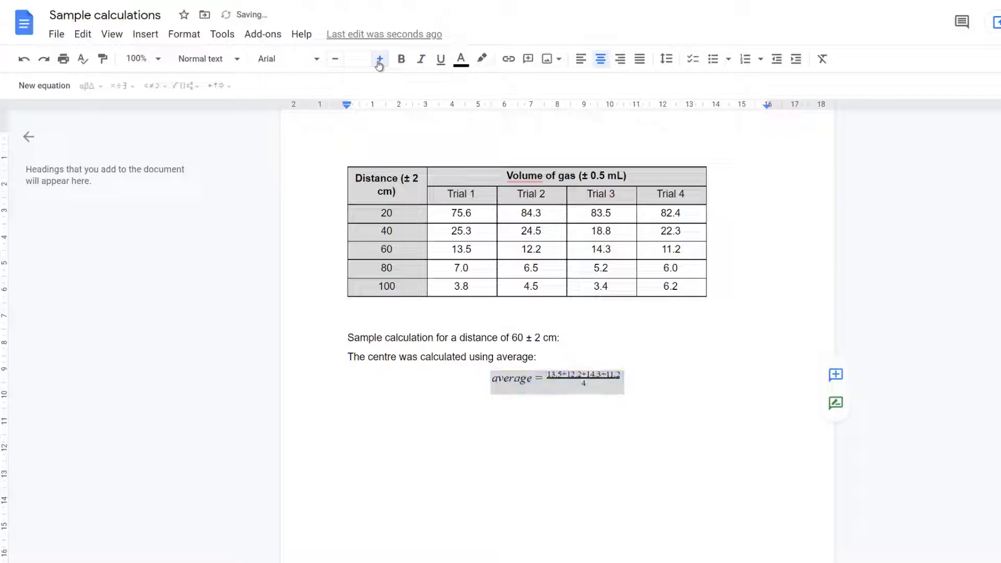
pyautogui.click(380, 59)
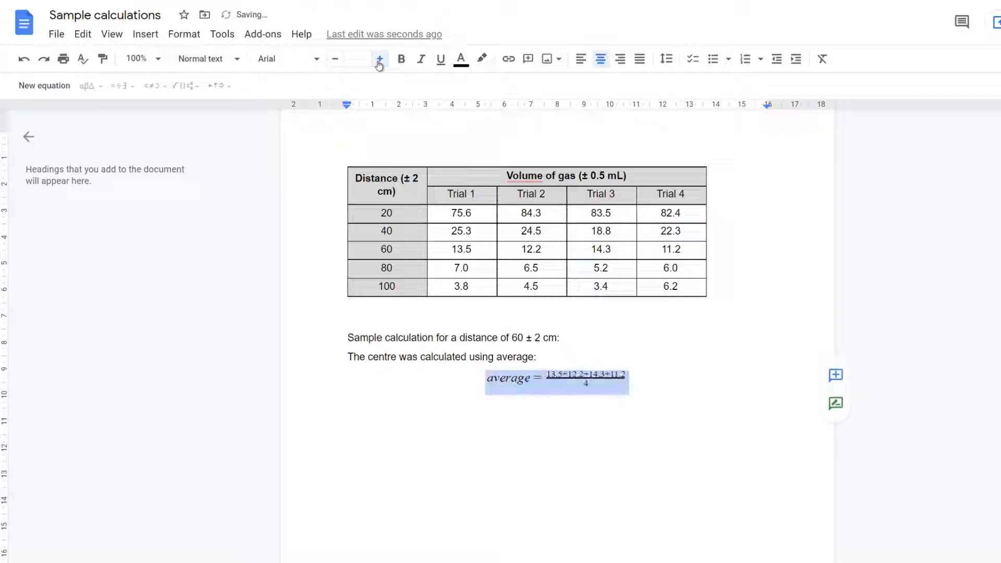
pyautogui.click(504, 377)
pyautogui.click(481, 380)
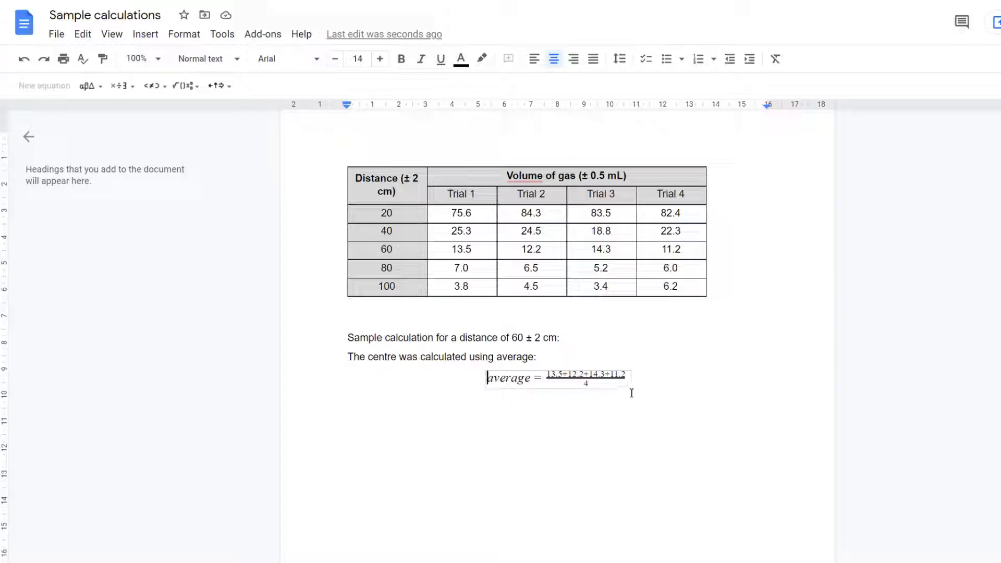
# Step: Set the font size of the entire average equation to 16
pyautogui.moveTo(487, 378); pyautogui.dragTo(600, 374)
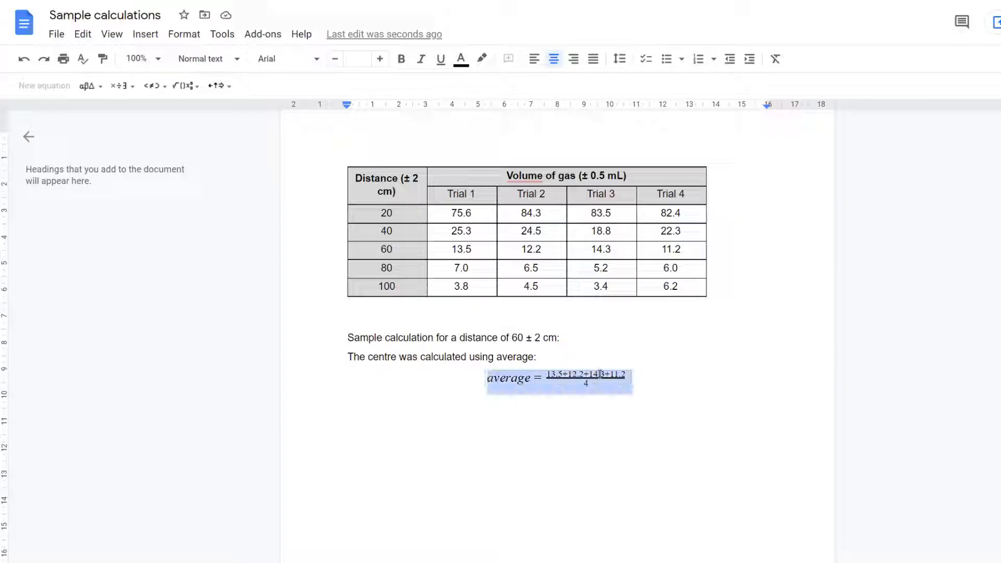
pyautogui.click(379, 58)
pyautogui.click(618, 377)
pyautogui.moveTo(642, 376); pyautogui.dragTo(475, 381)
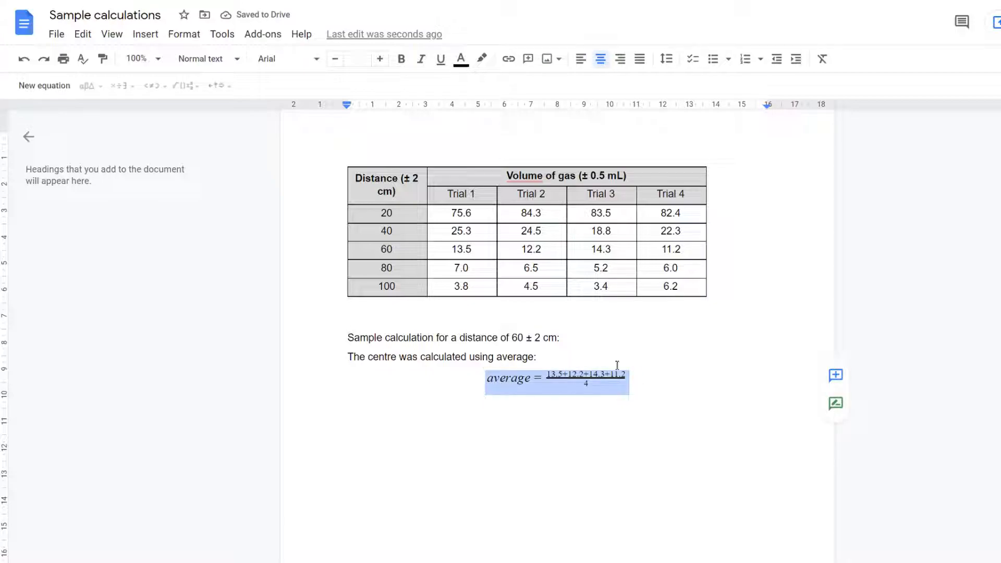
pyautogui.click(383, 60)
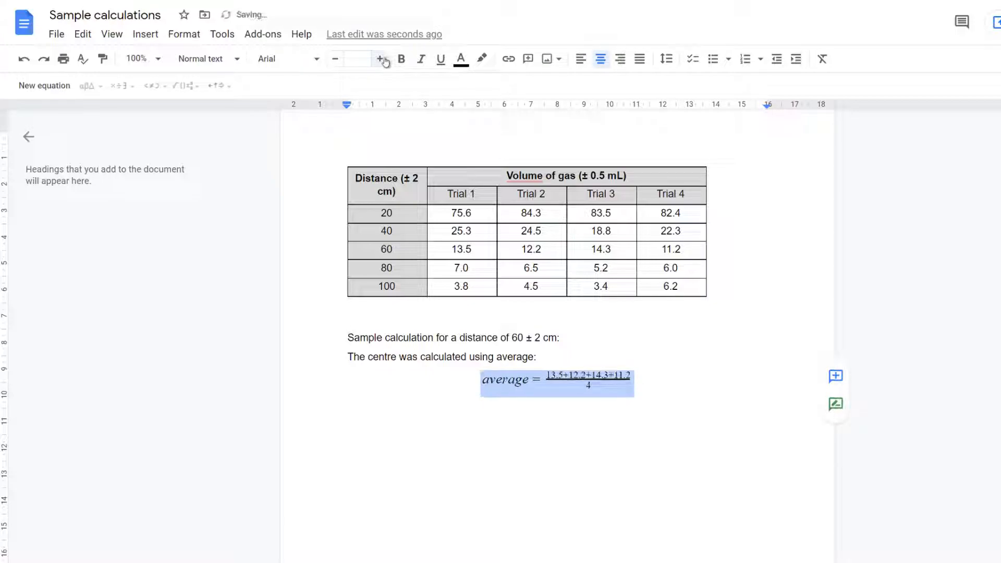
pyautogui.click(384, 60)
pyautogui.click(357, 59)
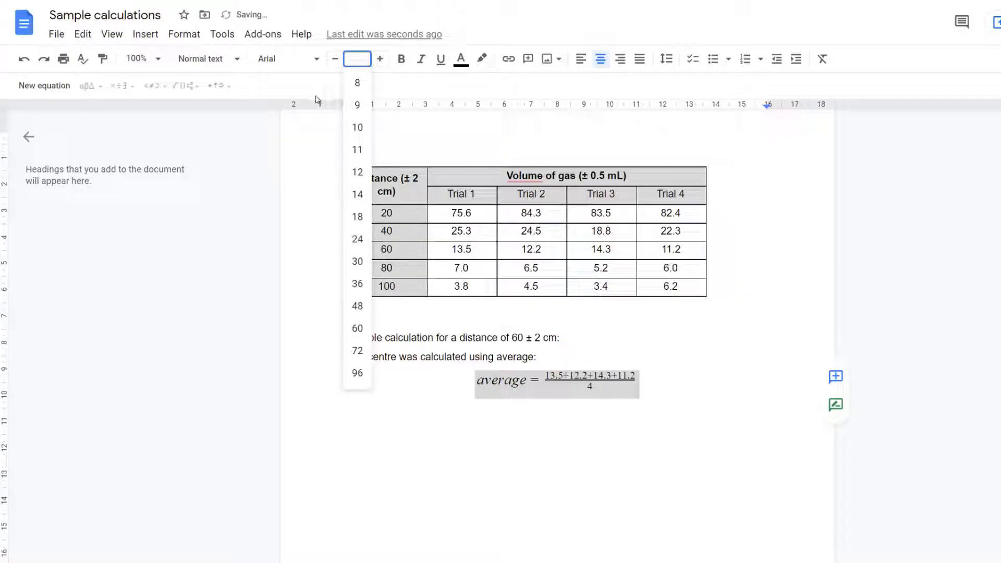
pyautogui.write('16')
pyautogui.press('Return')
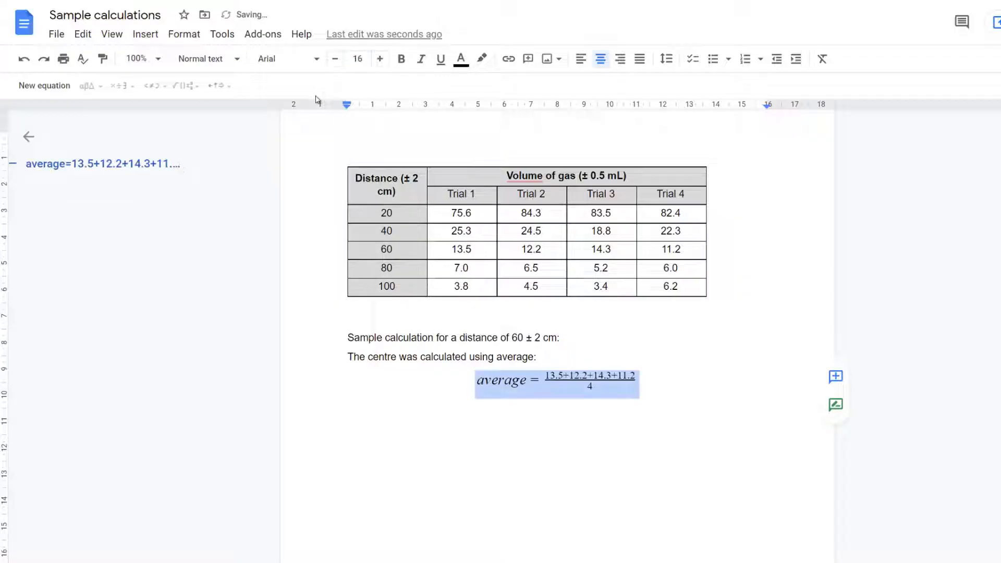
# Step: Add a second centred equation beneath the average fraction reading "= 12.8 mL", with its equals sign lined up under the one above
pyautogui.click(668, 389)
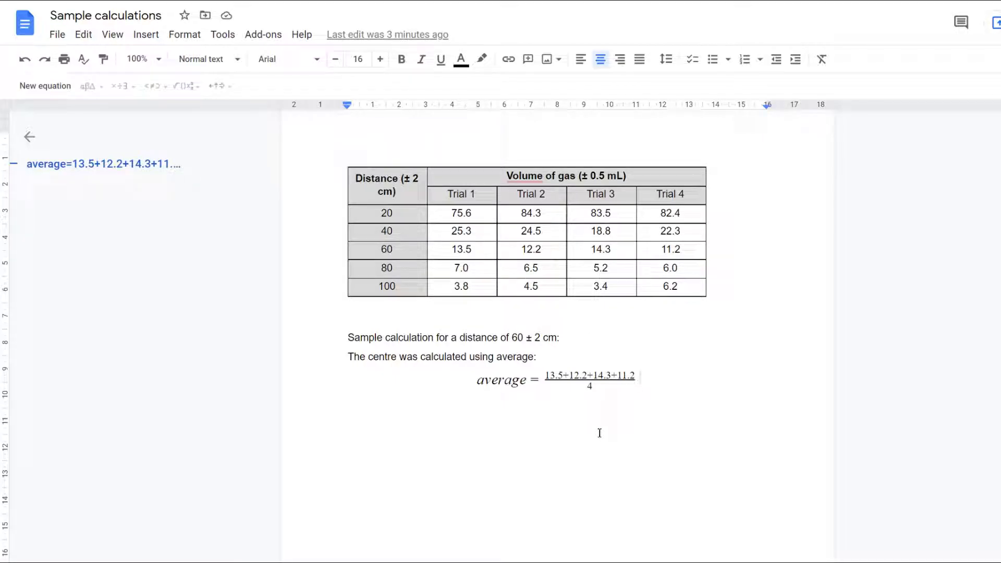
pyautogui.click(146, 35)
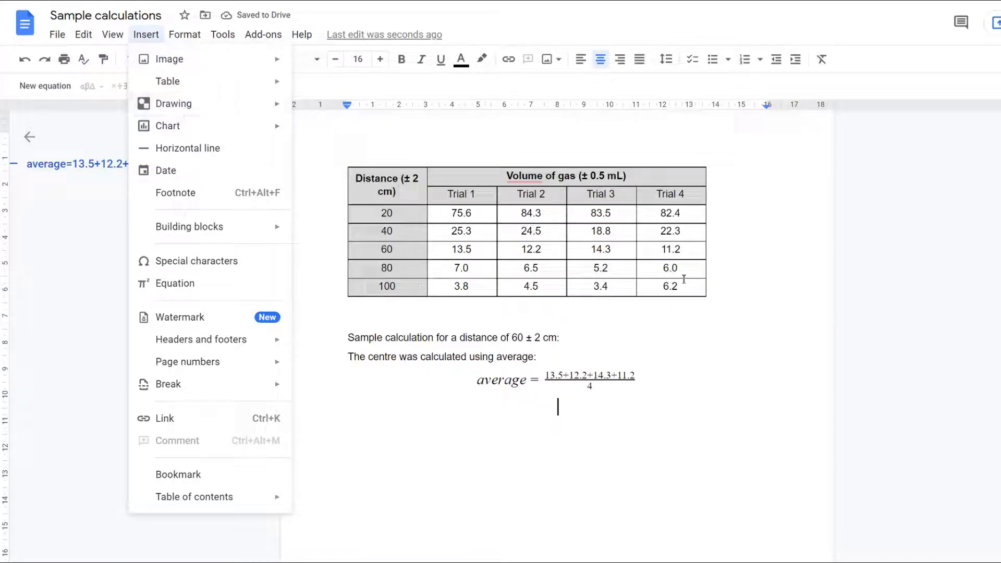
pyautogui.click(704, 356)
pyautogui.doubleClick(579, 405)
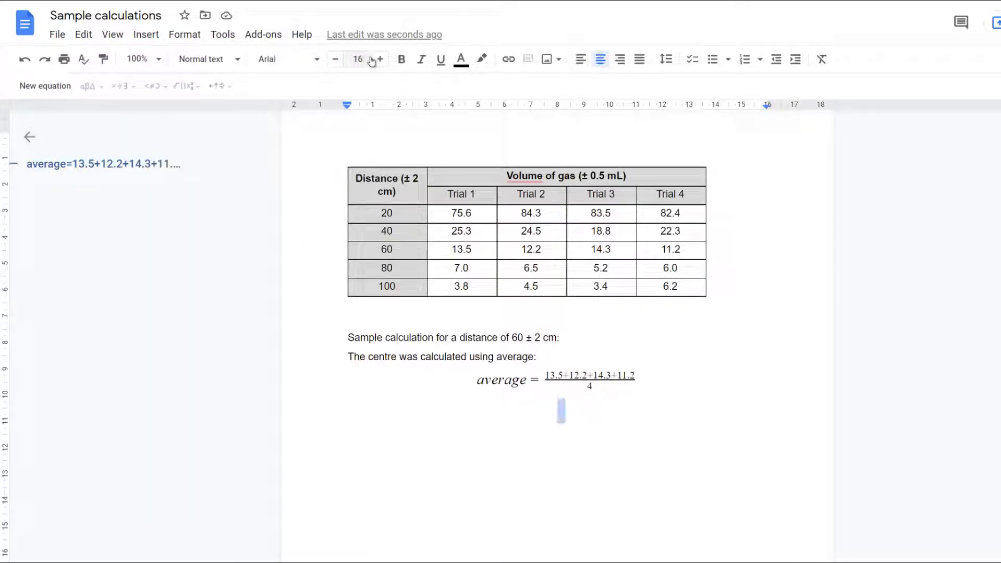
pyautogui.click(146, 34)
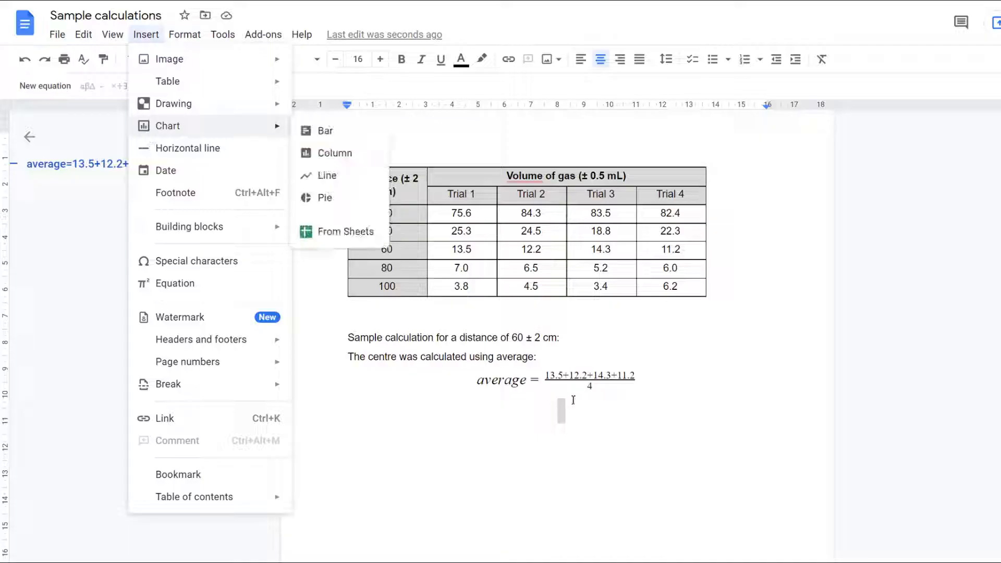
pyautogui.click(226, 284)
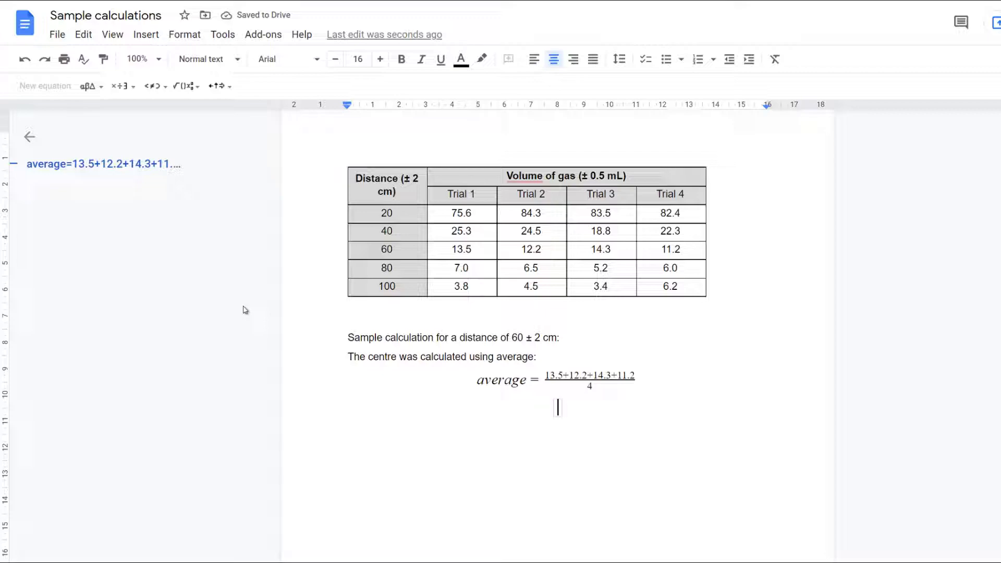
pyautogui.write('12.8')
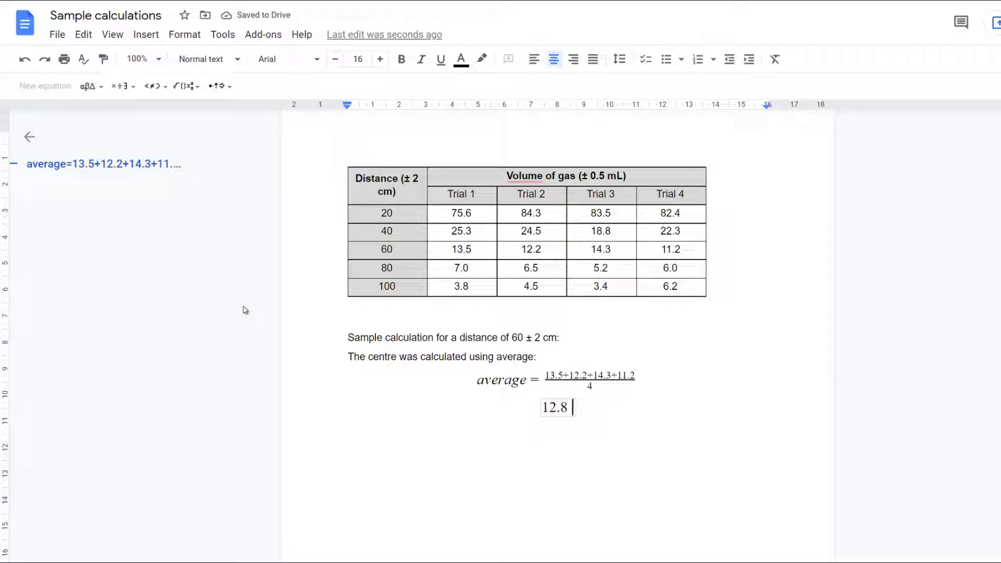
pyautogui.write(' mL')
pyautogui.click(536, 408)
pyautogui.write('=')
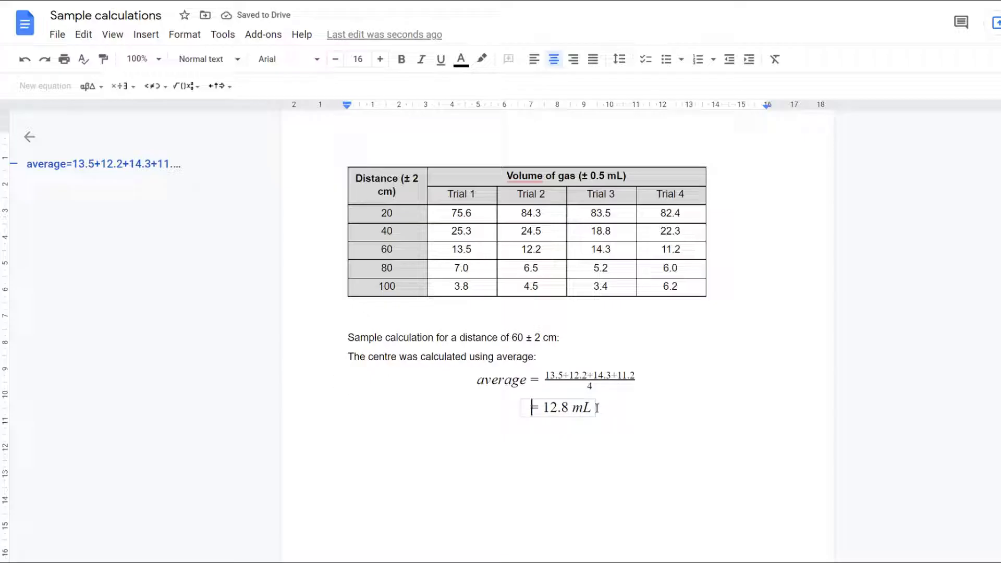
pyautogui.moveTo(597, 407); pyautogui.dragTo(525, 405)
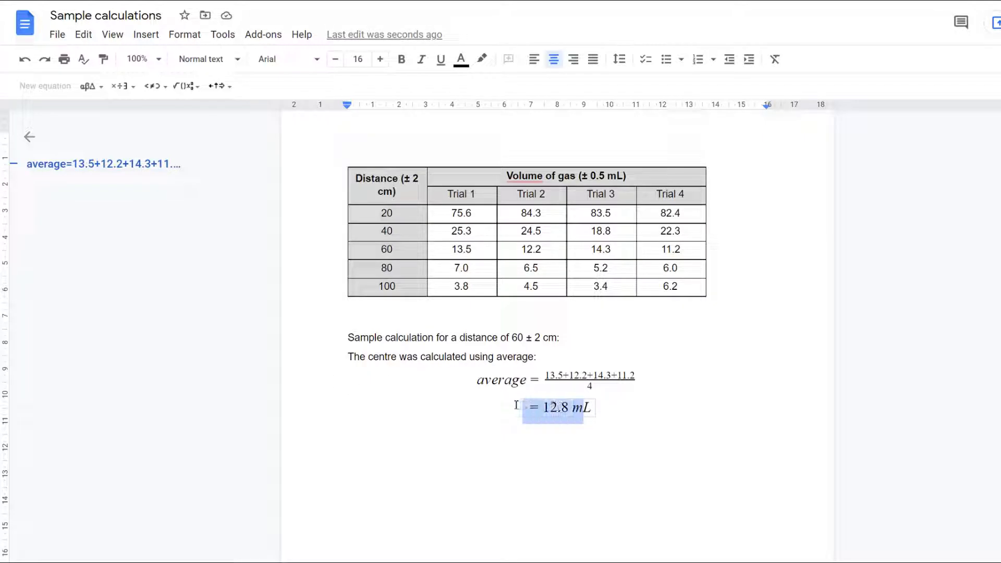
pyautogui.click(616, 407)
# Step: Add a left-aligned line in the Normal text style below the result, reading "The spread was calculated using:"
pyautogui.click(603, 433)
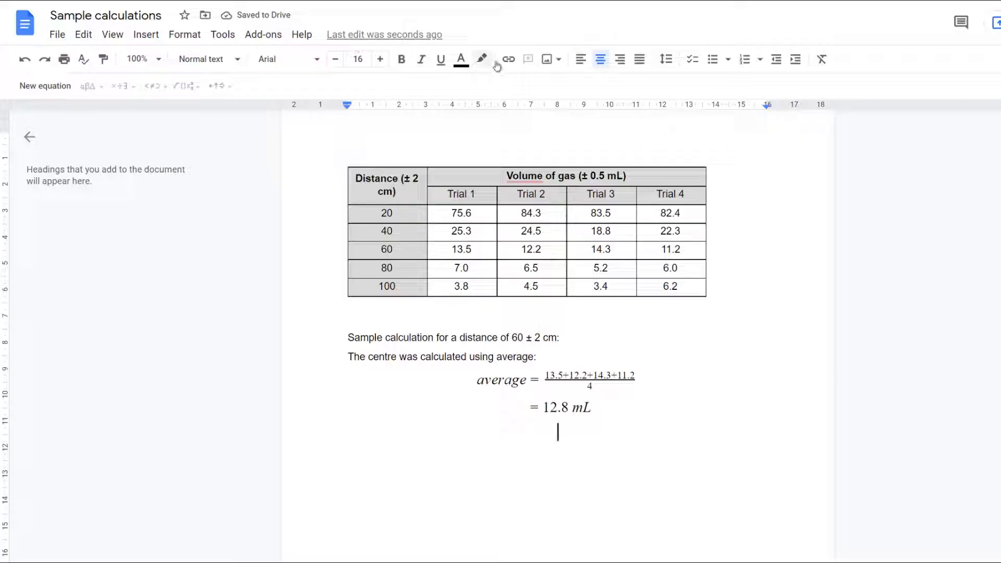
pyautogui.click(580, 59)
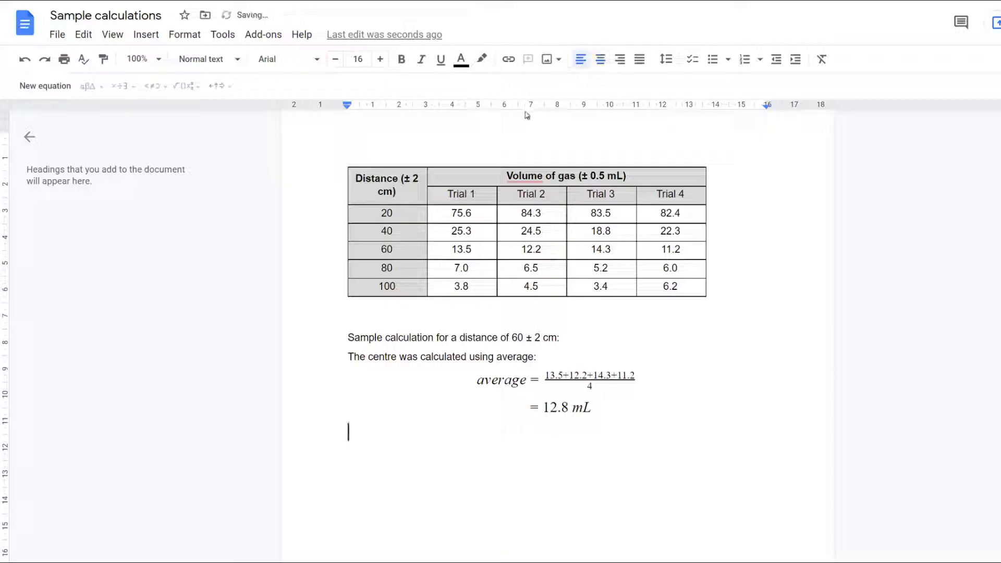
pyautogui.click(214, 56)
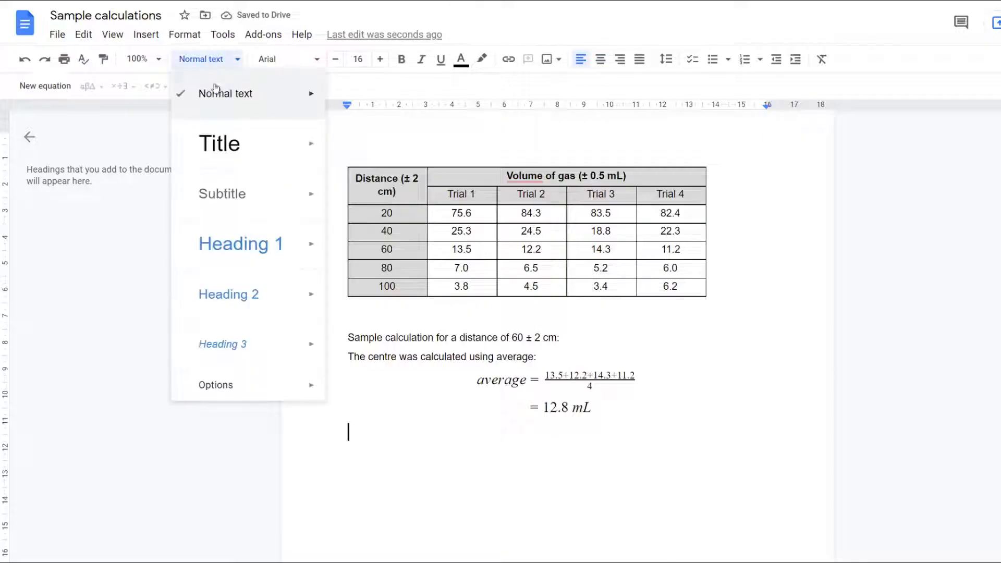
pyautogui.click(217, 94)
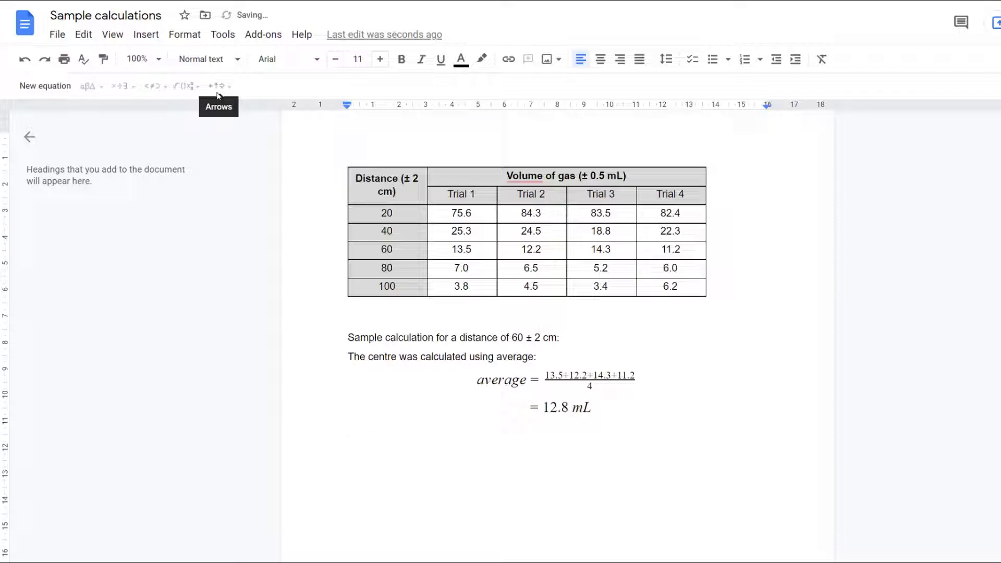
pyautogui.write('The spread wa')
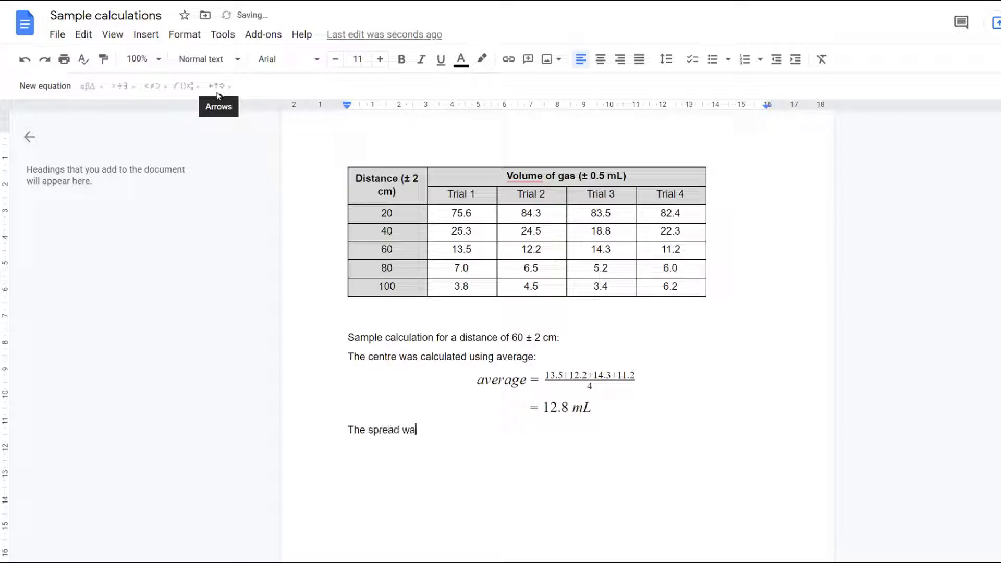
pyautogui.write('s calculated using:')
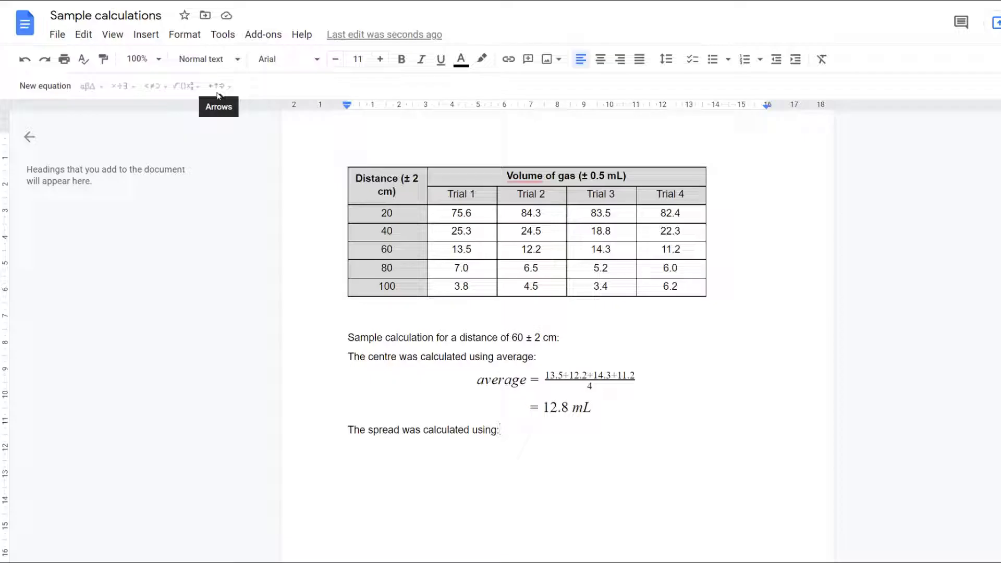
pyautogui.press('Return')
pyautogui.click(145, 35)
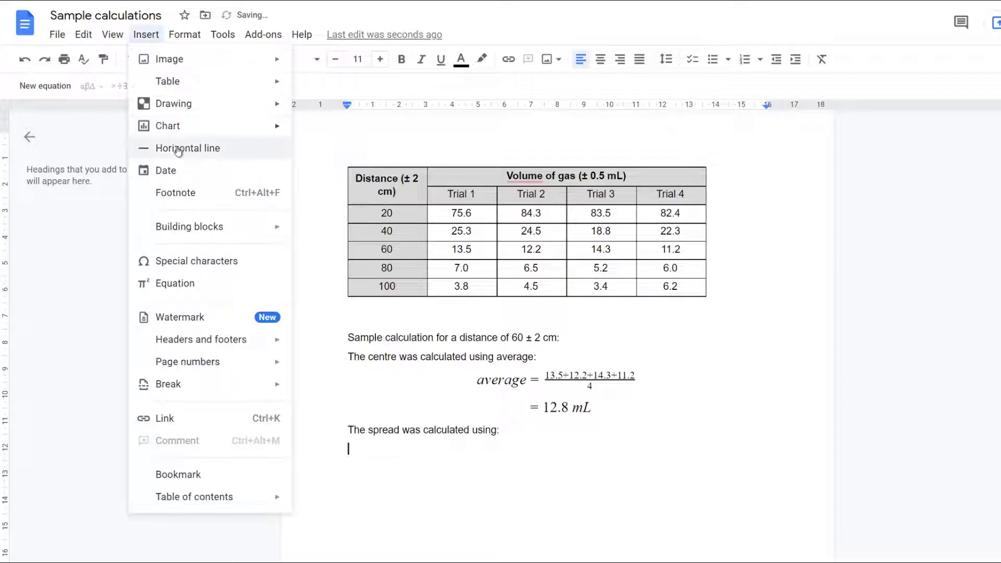
pyautogui.click(179, 284)
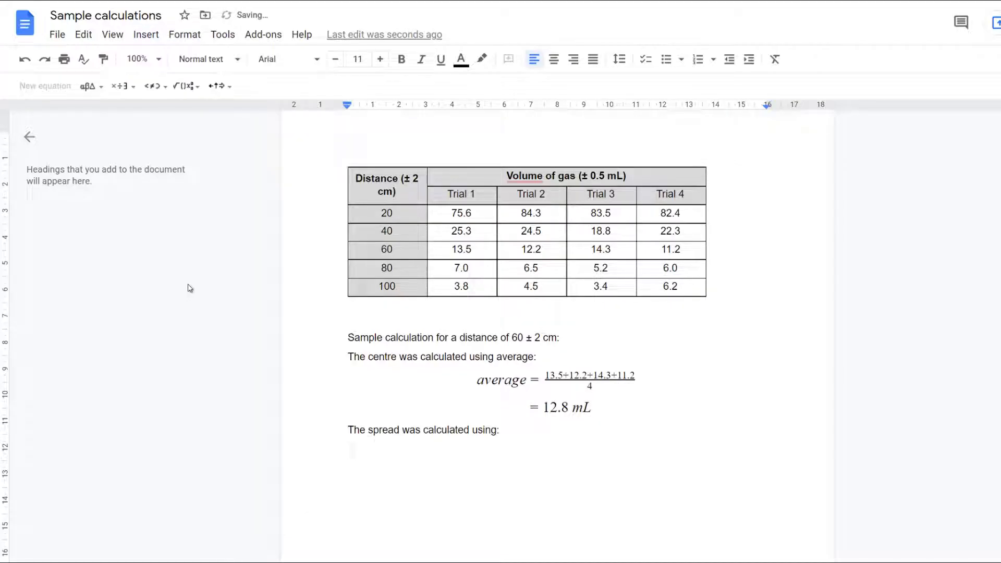
pyautogui.press('BackSpace')
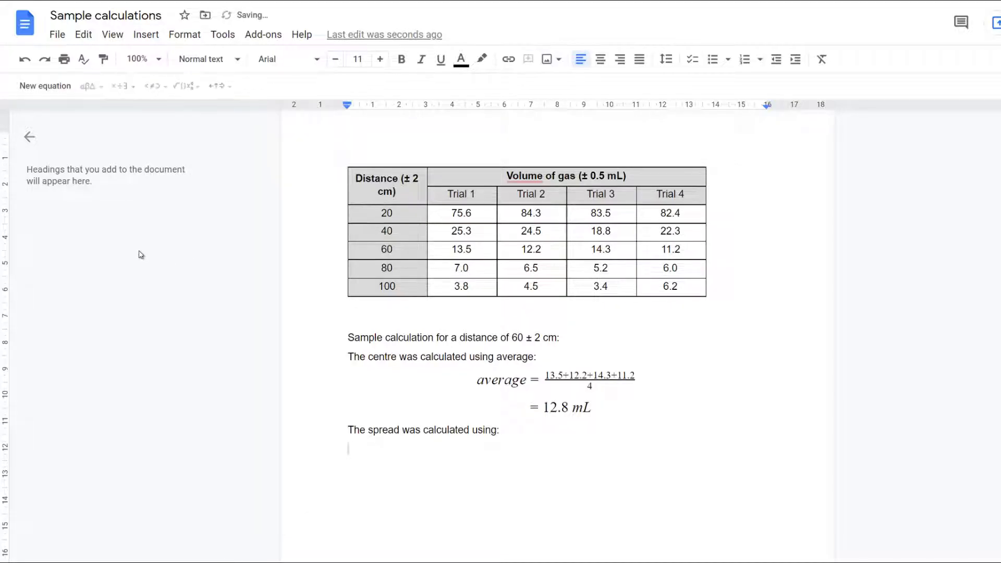
# Step: Start a centred equation at font size 16 on the empty line below the spread sentence, reading "absolute uncertainty ="
pyautogui.click(357, 59)
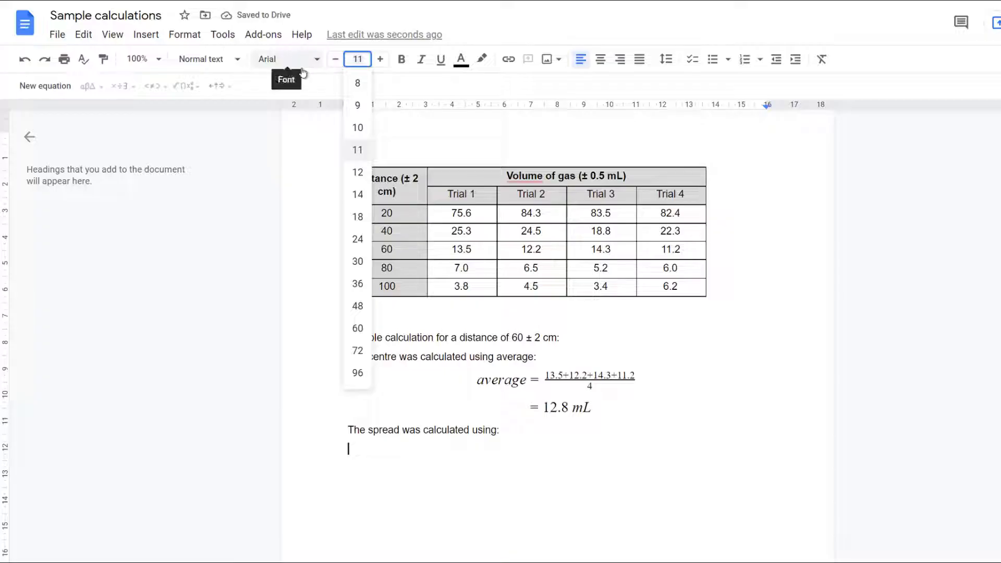
pyautogui.write('18')
pyautogui.press('Return')
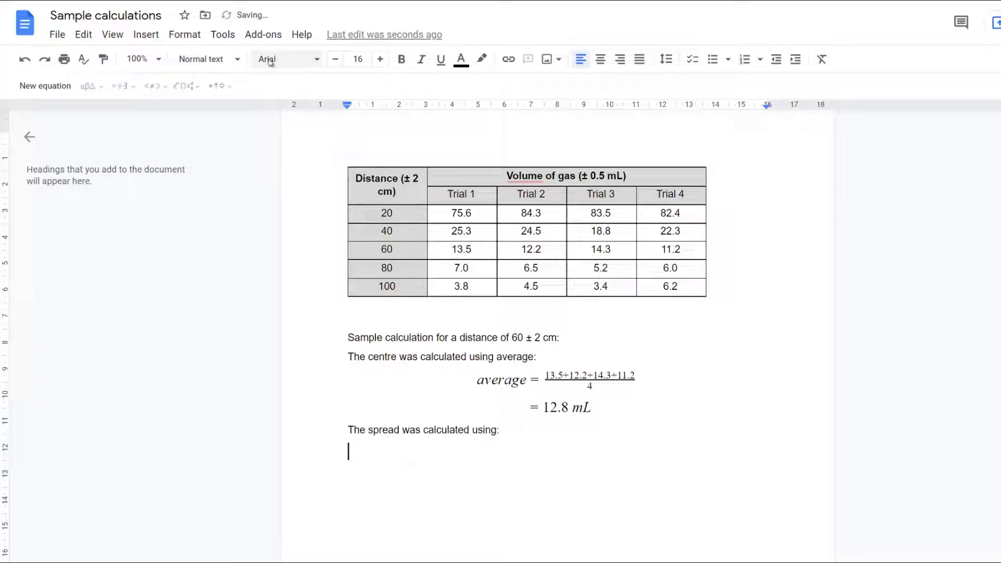
pyautogui.click(607, 61)
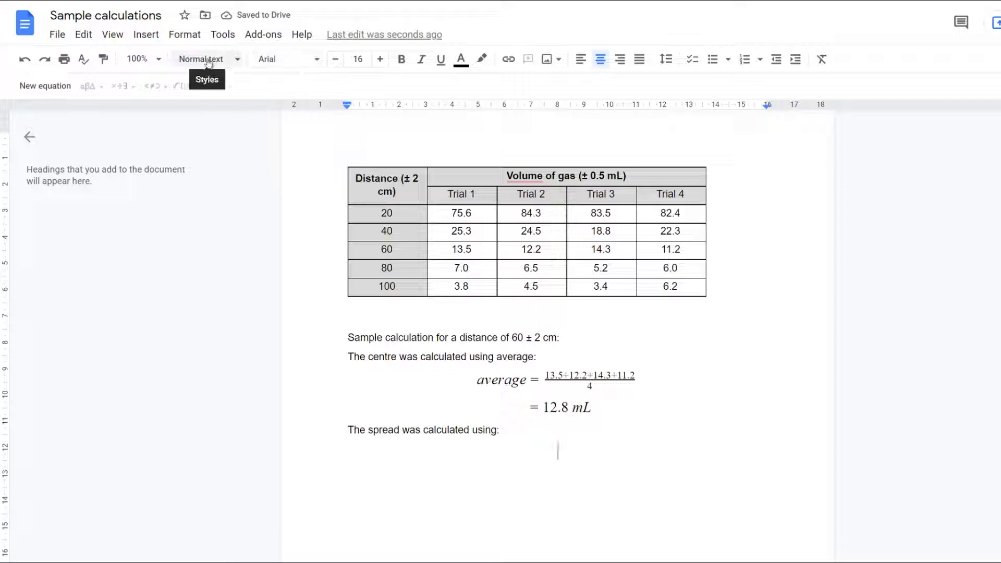
pyautogui.click(146, 35)
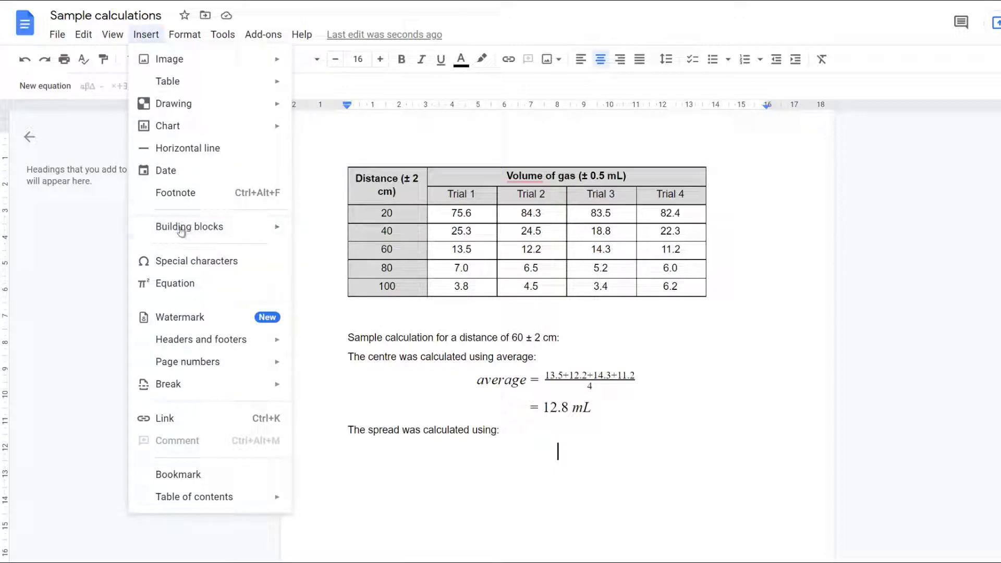
pyautogui.click(184, 284)
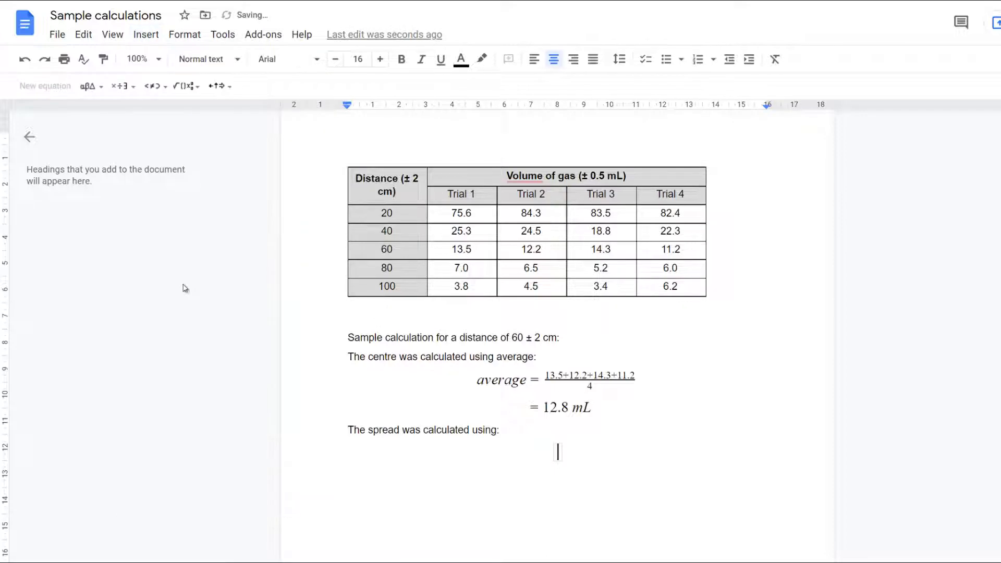
pyautogui.write('abso')
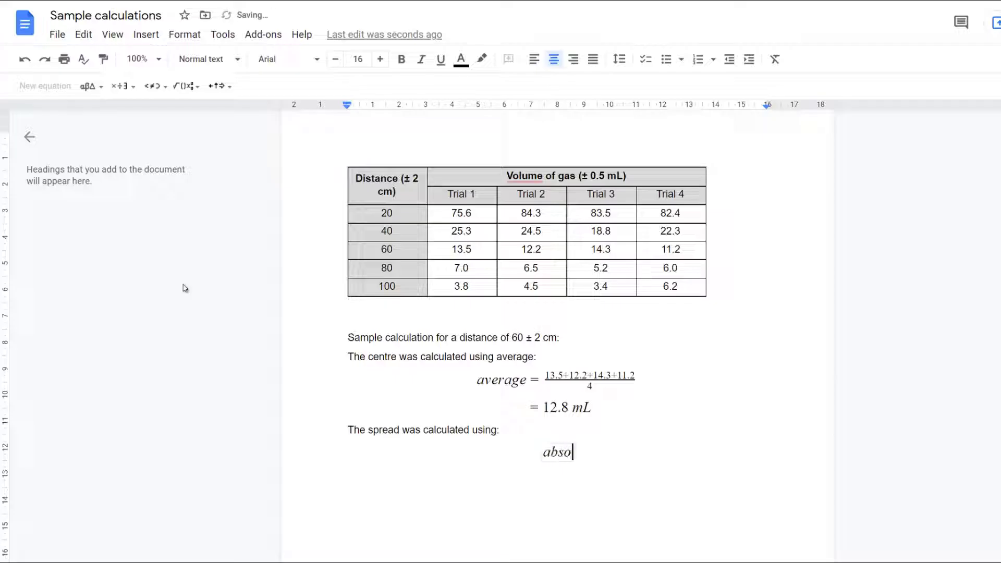
pyautogui.write('lute uncertainty ')
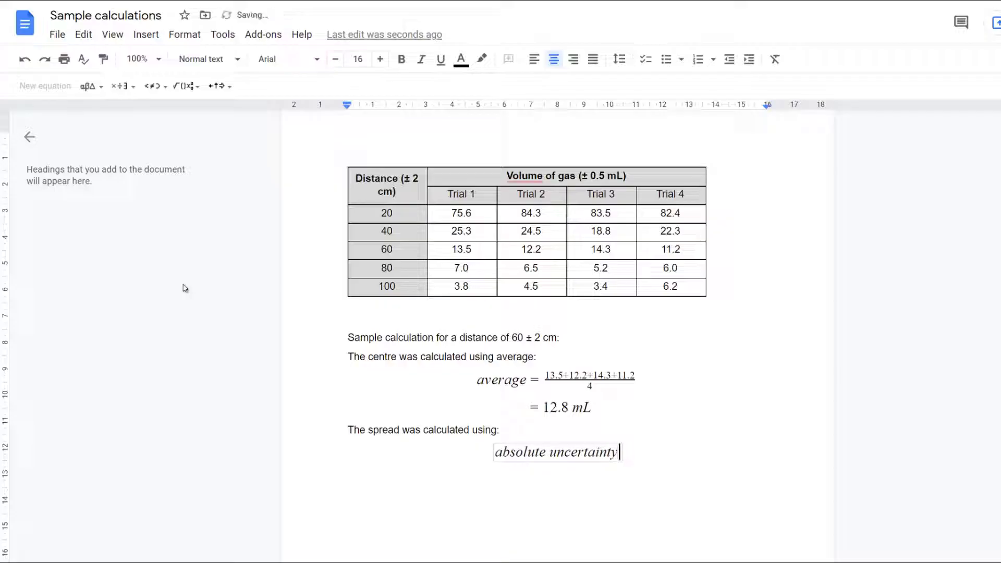
pyautogui.write('=')
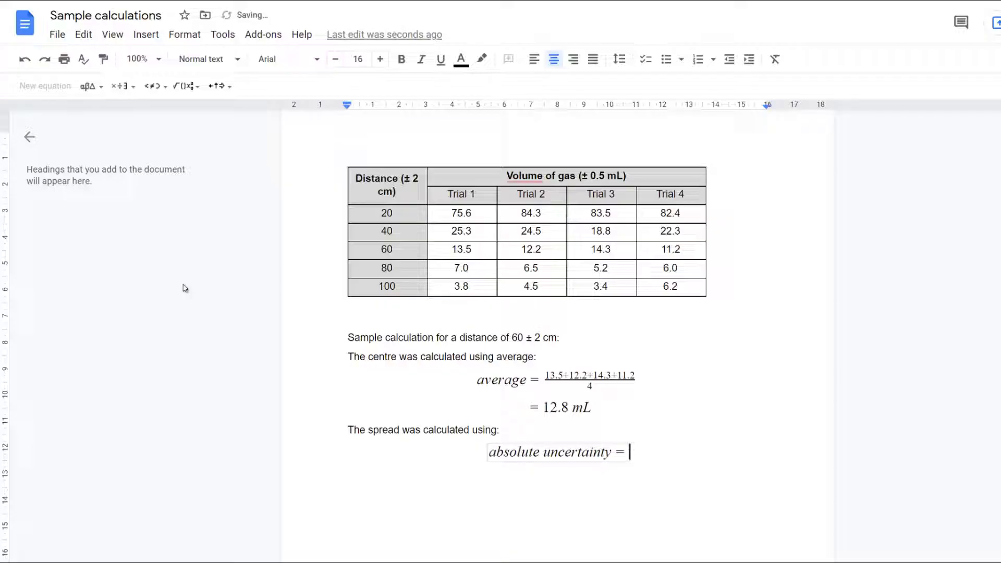
# Step: Complete the absolute uncertainty equation with a fraction that has "max − min" as numerator and 2 as denominator
pyautogui.click(125, 89)
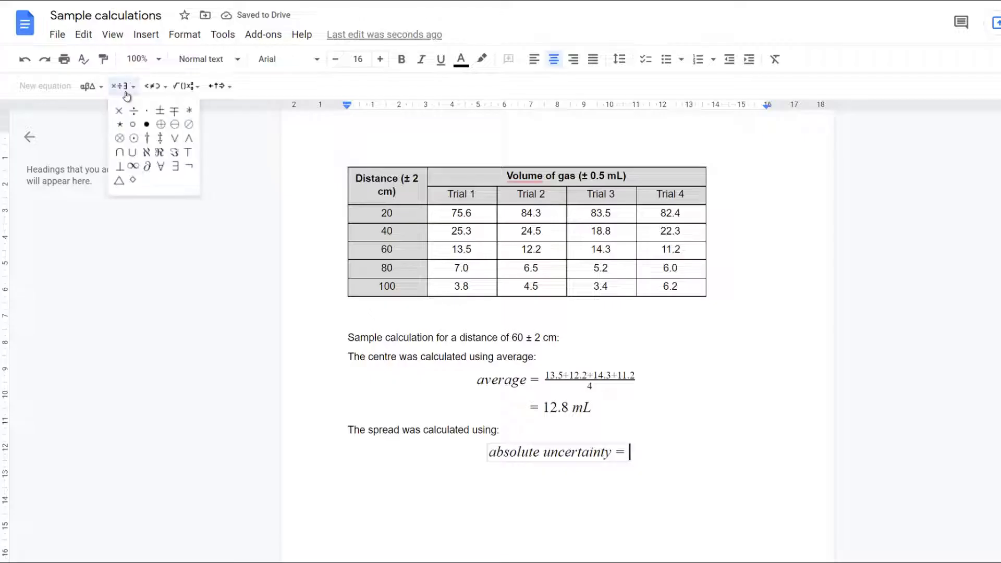
pyautogui.moveTo(186, 92)
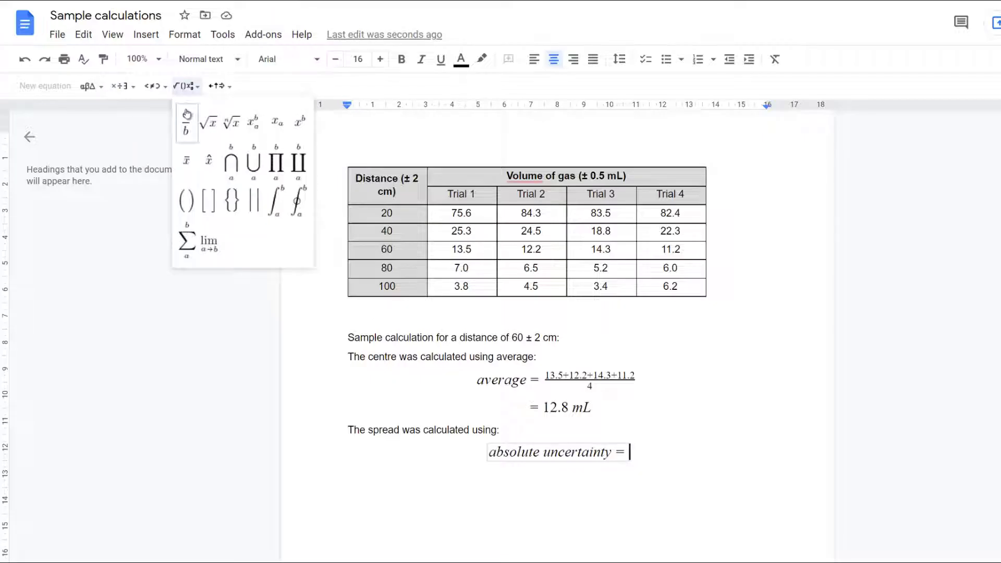
pyautogui.click(187, 114)
pyautogui.write('m')
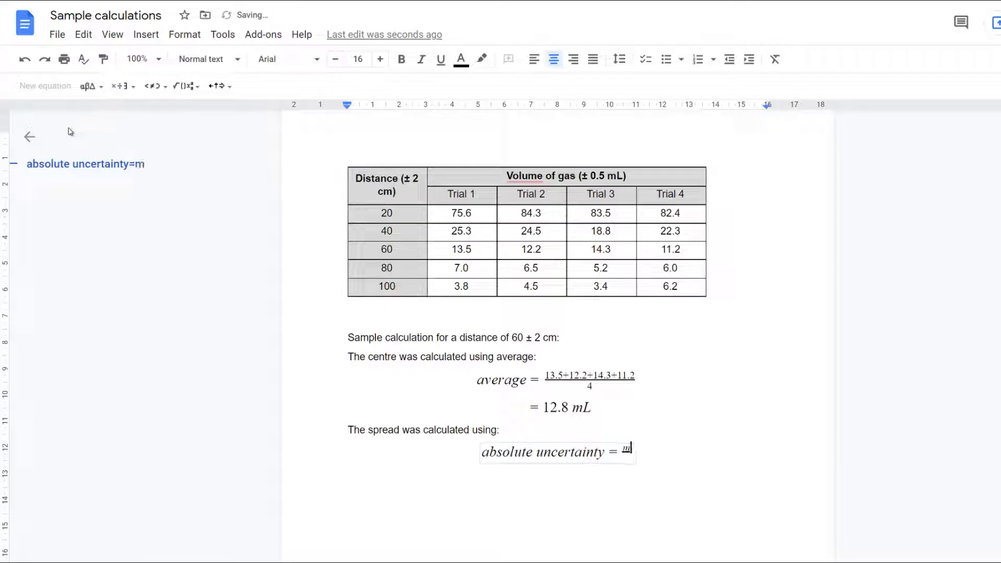
pyautogui.write('ax -')
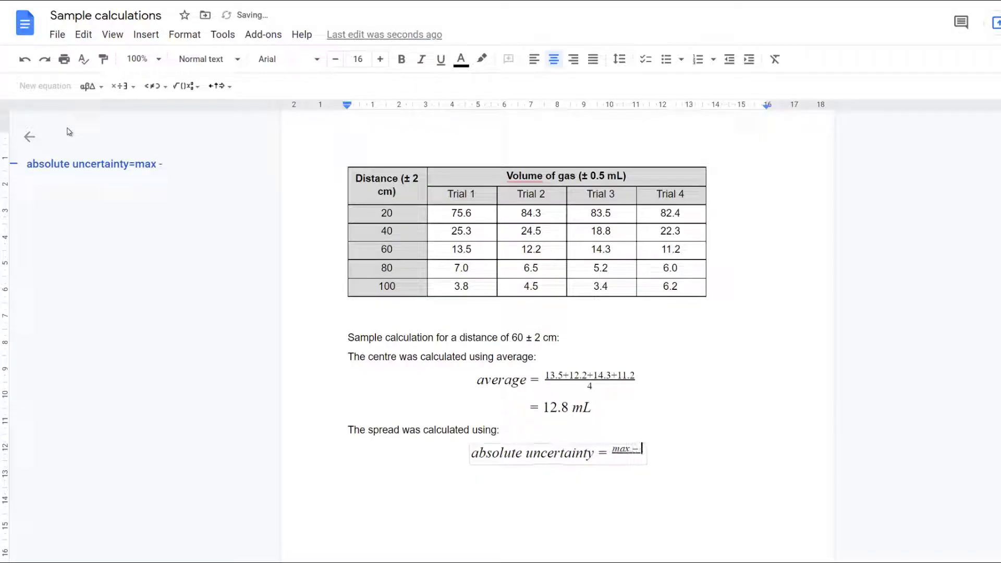
pyautogui.write('min')
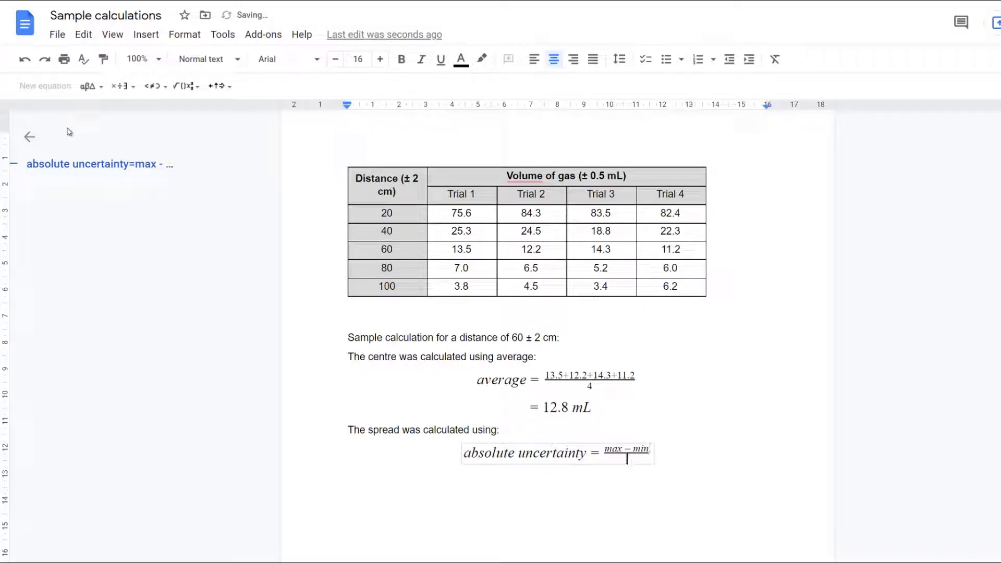
pyautogui.press('Down')
pyautogui.write('2')
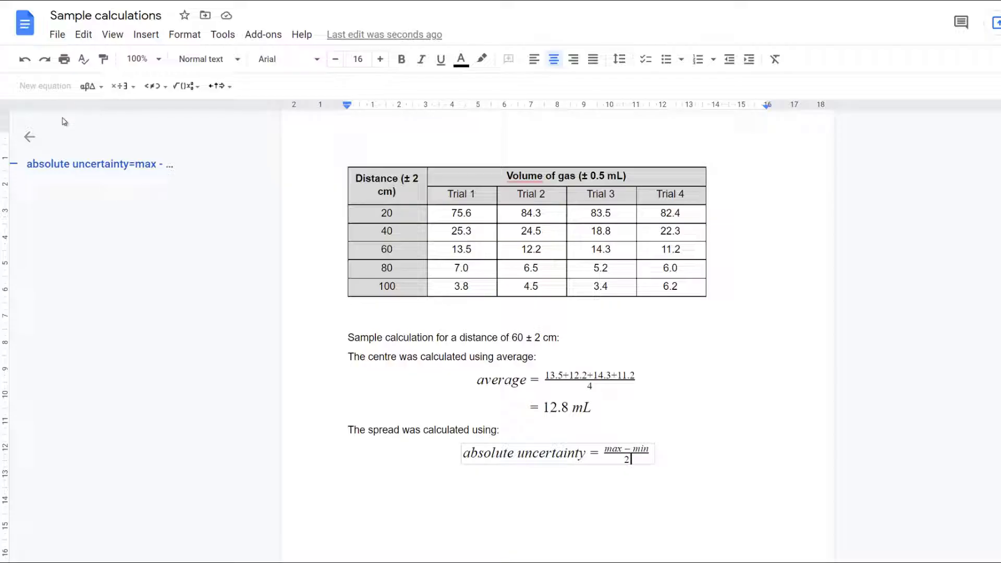
pyautogui.click(655, 453)
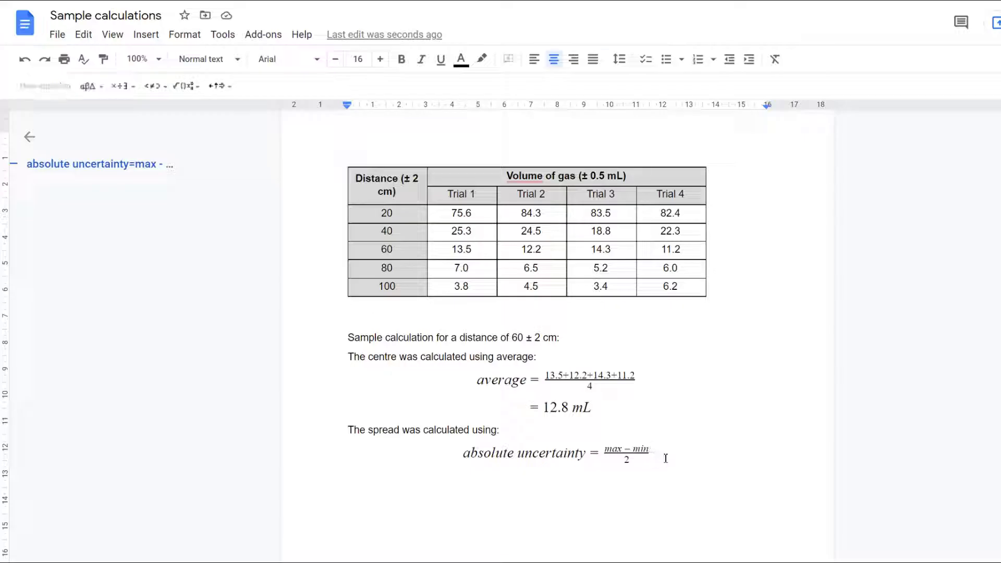
# Step: Add a centred equation below reading "=" and the fraction 14.3−11.2 over 2, with its equals sign lined up under the one above
pyautogui.press('Return')
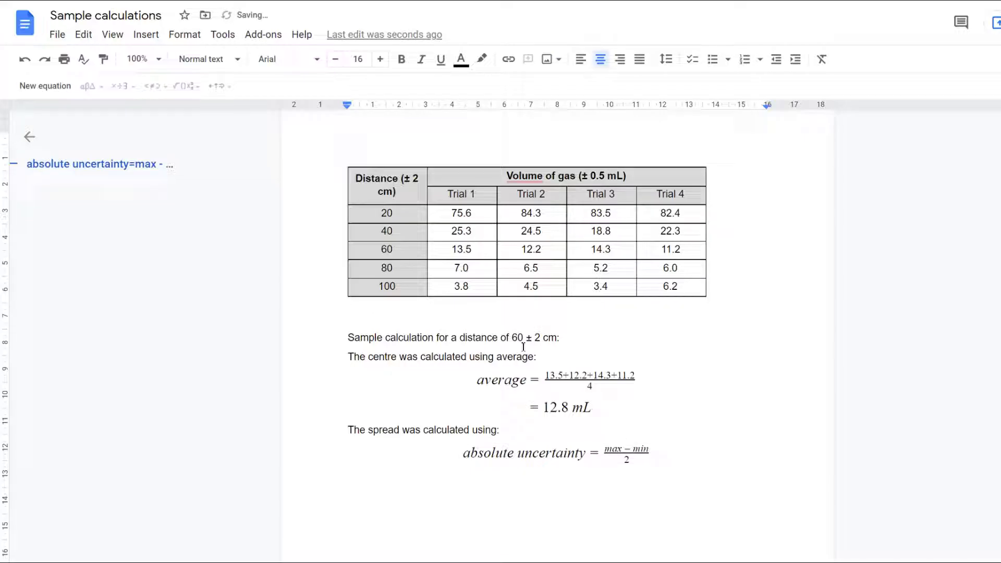
pyautogui.click(145, 35)
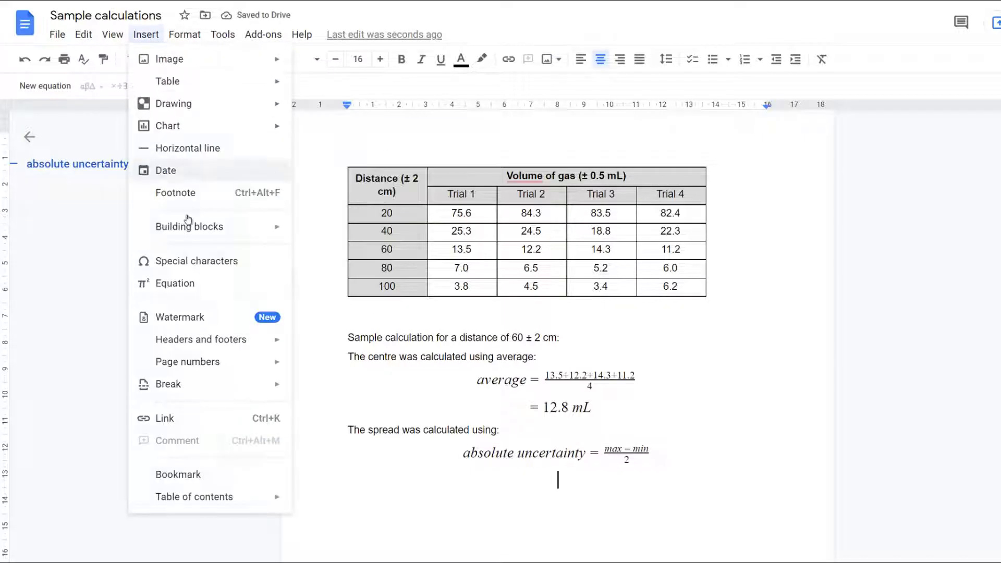
pyautogui.click(195, 284)
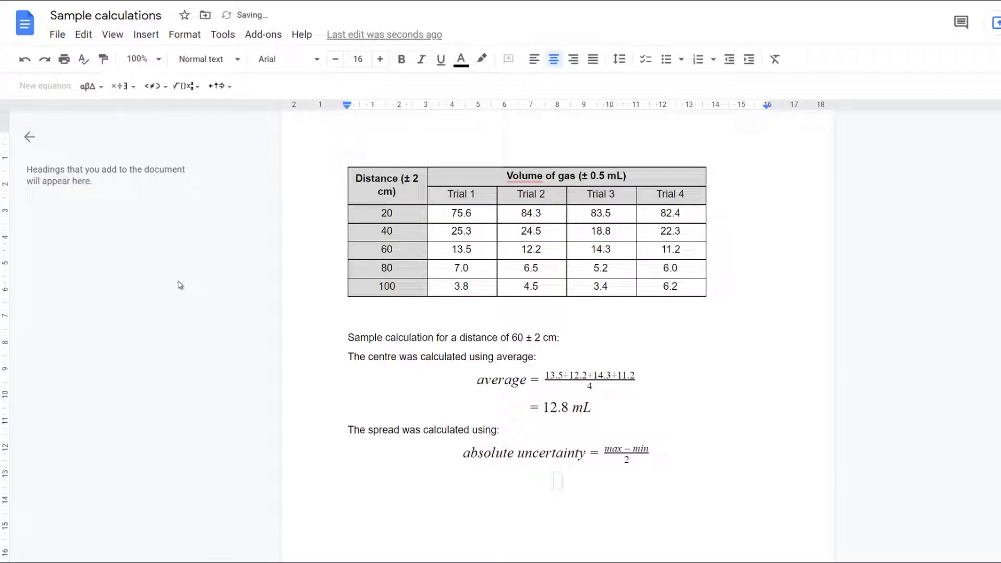
pyautogui.write('=')
pyautogui.click(187, 87)
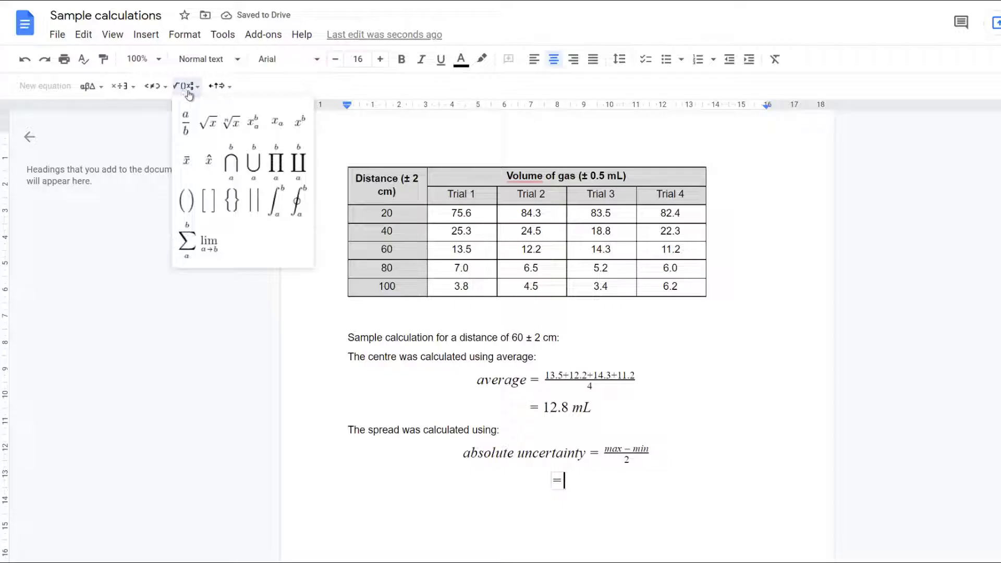
pyautogui.click(188, 123)
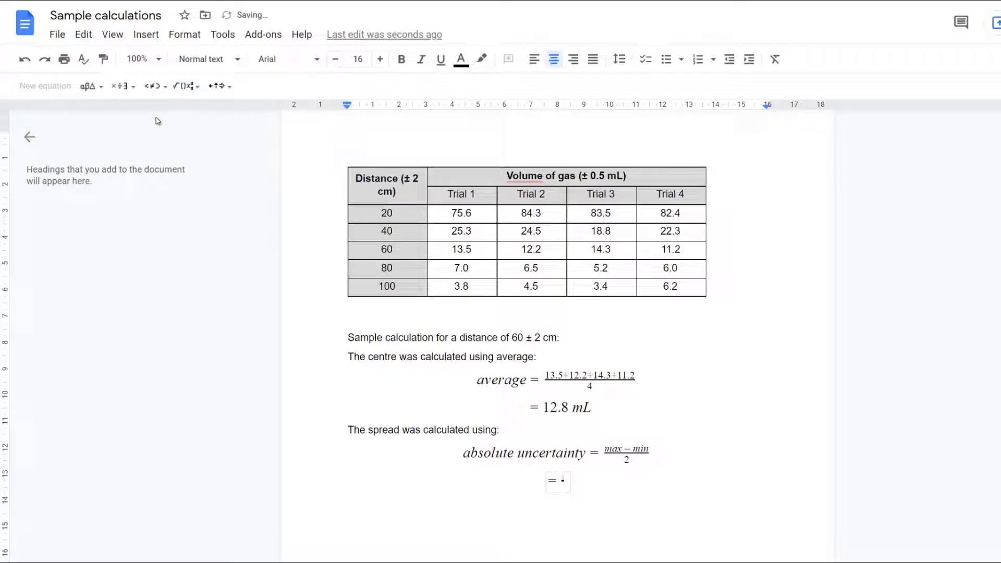
pyautogui.write('14.3-11.2')
pyautogui.press('Down')
pyautogui.write('2')
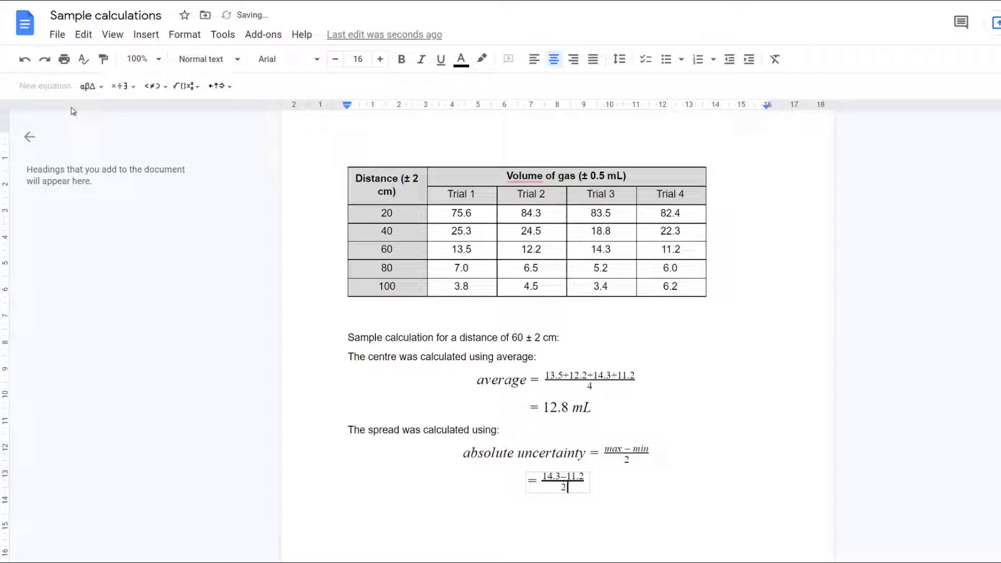
pyautogui.click(531, 483)
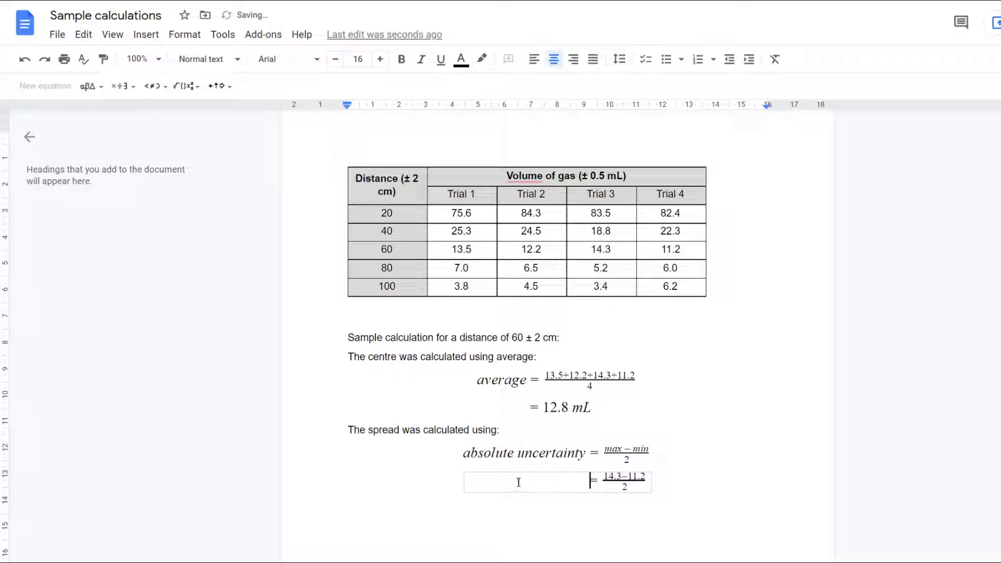
pyautogui.click(672, 487)
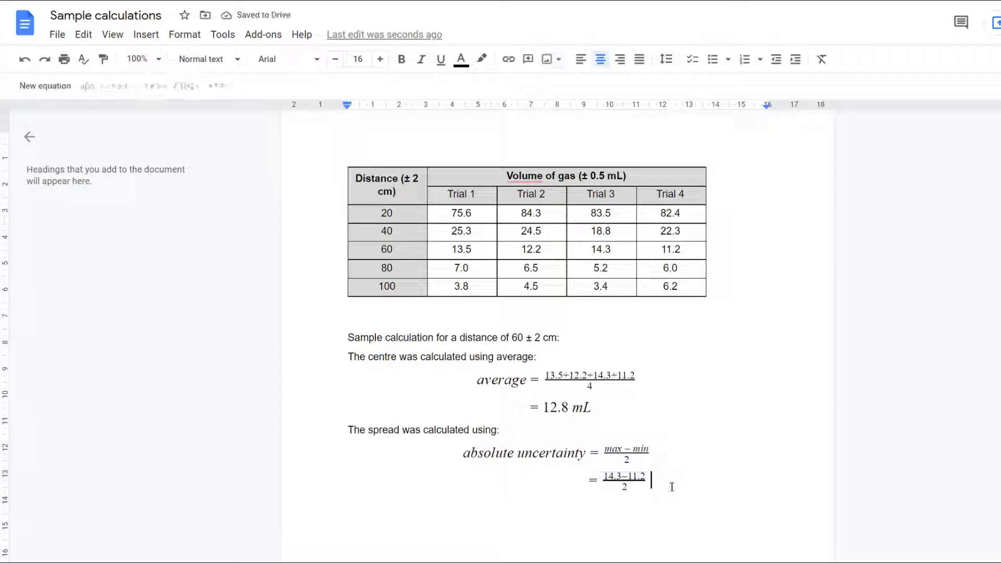
# Step: Add another equation beneath the substituted fraction reading "= 1.55 mL", with its equals sign aligned to the lines above
pyautogui.press('Return')
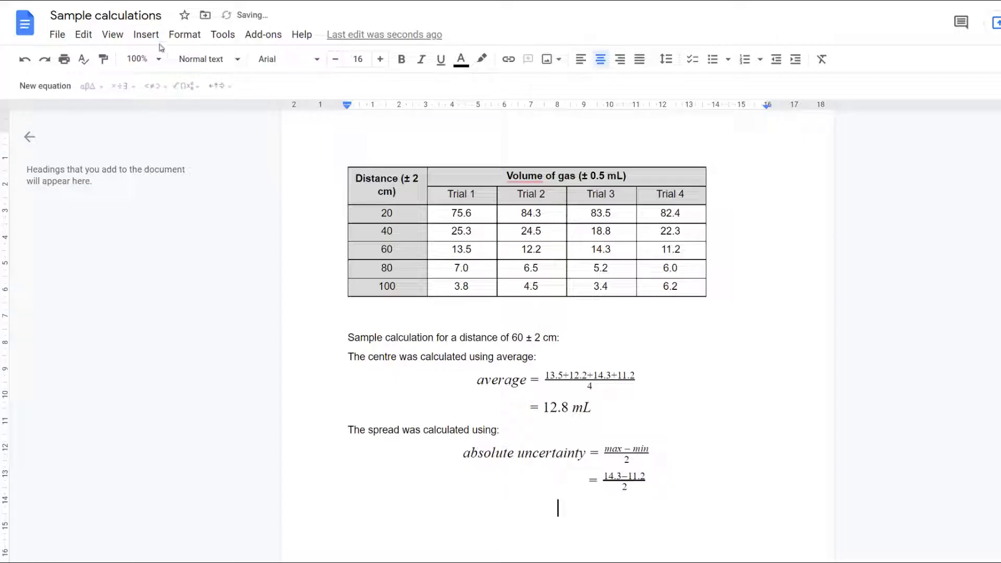
pyautogui.click(146, 34)
pyautogui.click(157, 220)
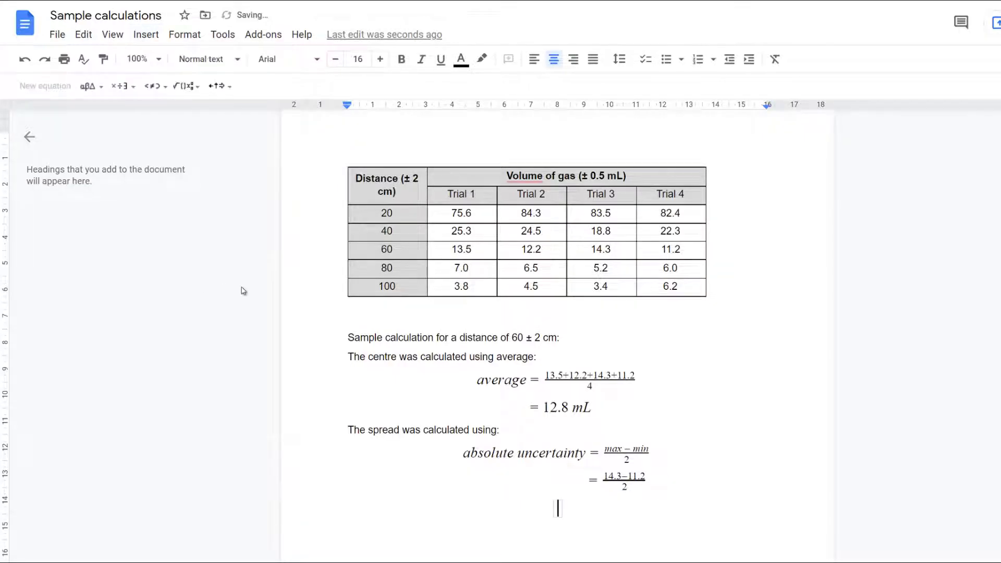
pyautogui.write('= ')
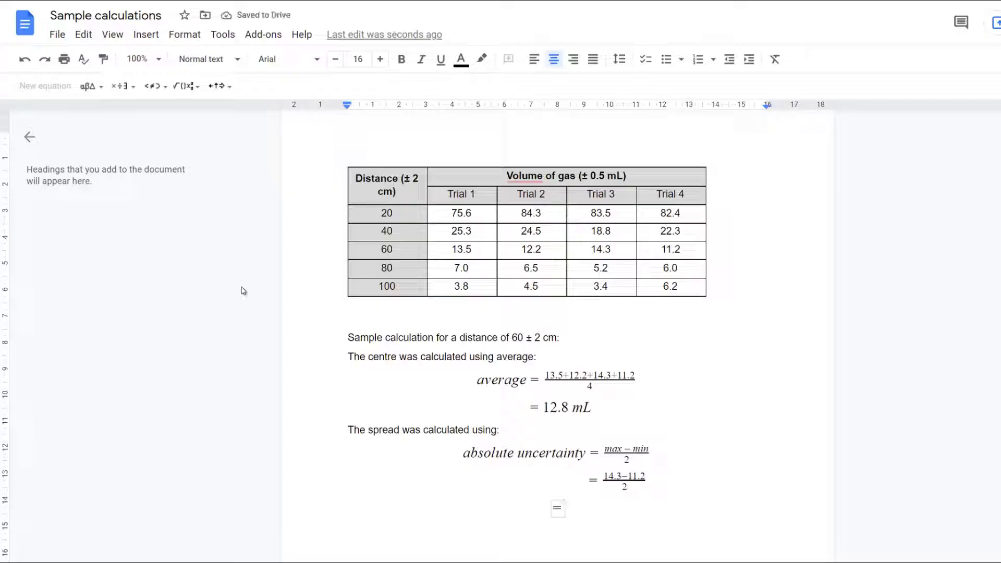
pyautogui.write('1.55')
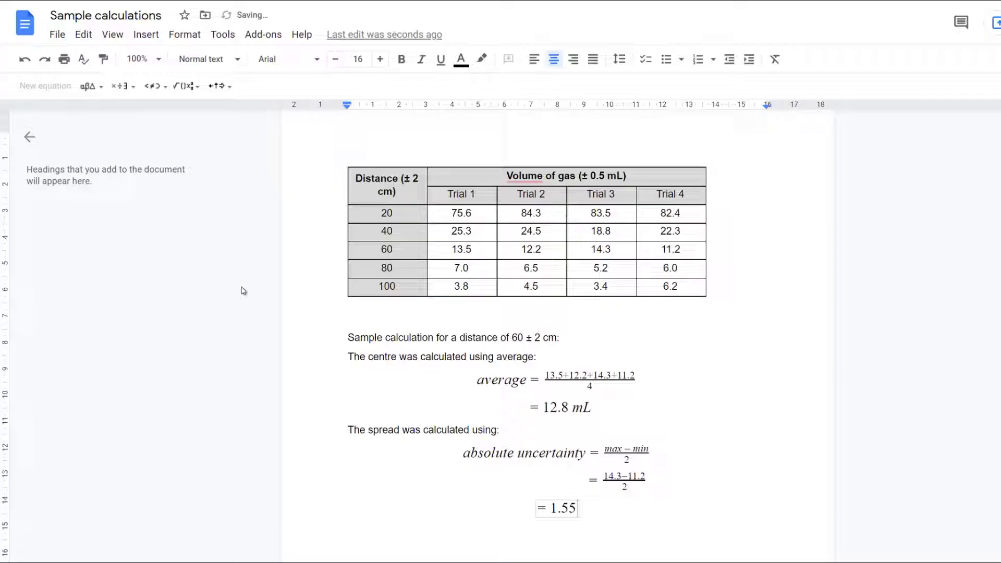
pyautogui.write(' mL')
pyautogui.click(527, 508)
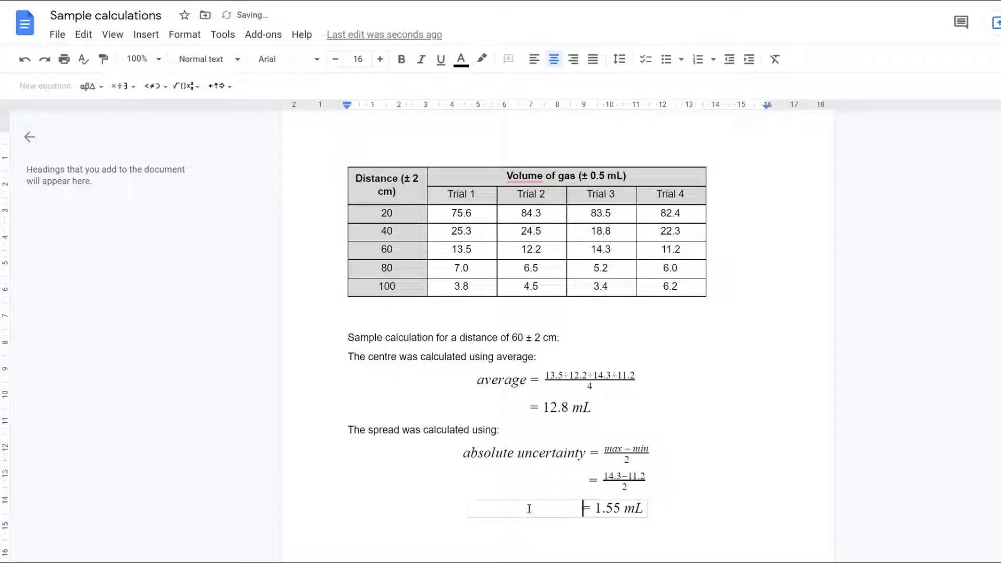
pyautogui.press('BackSpace')
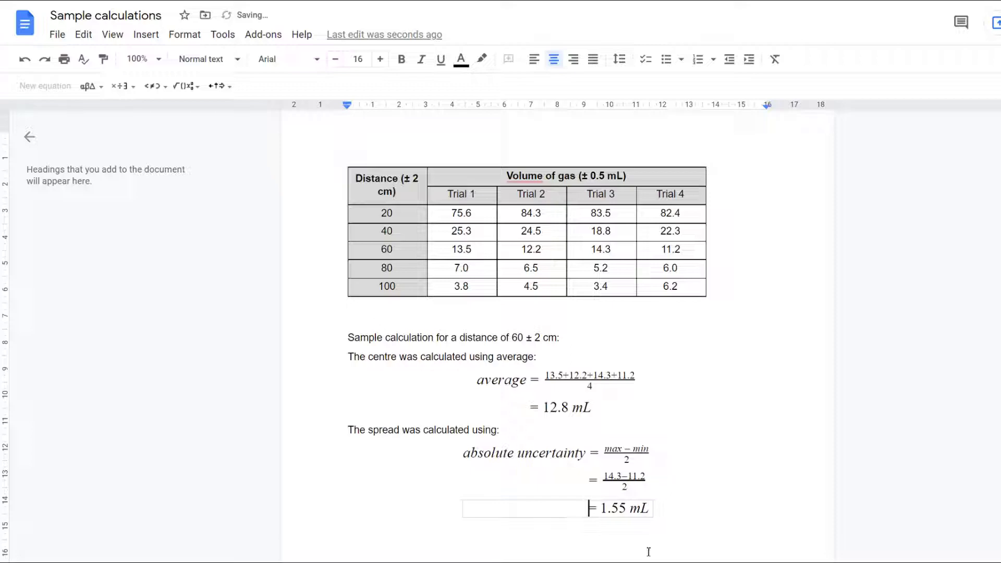
pyautogui.click(665, 509)
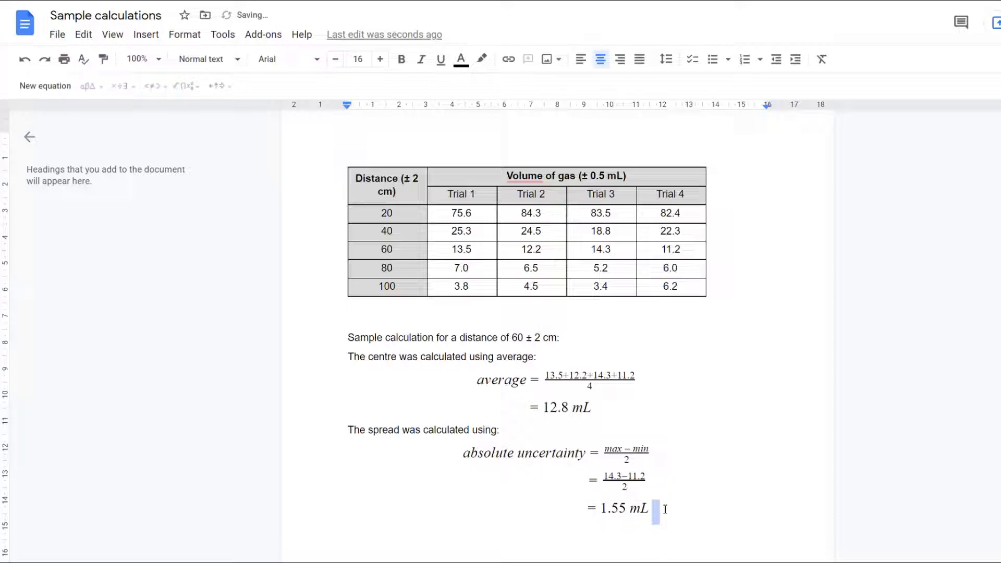
# Step: Add a line in the Normal text style below the result reading "Percentage uncertainty is calculated using:", followed by an empty line
pyautogui.press('Return')
pyautogui.click(202, 59)
pyautogui.click(197, 95)
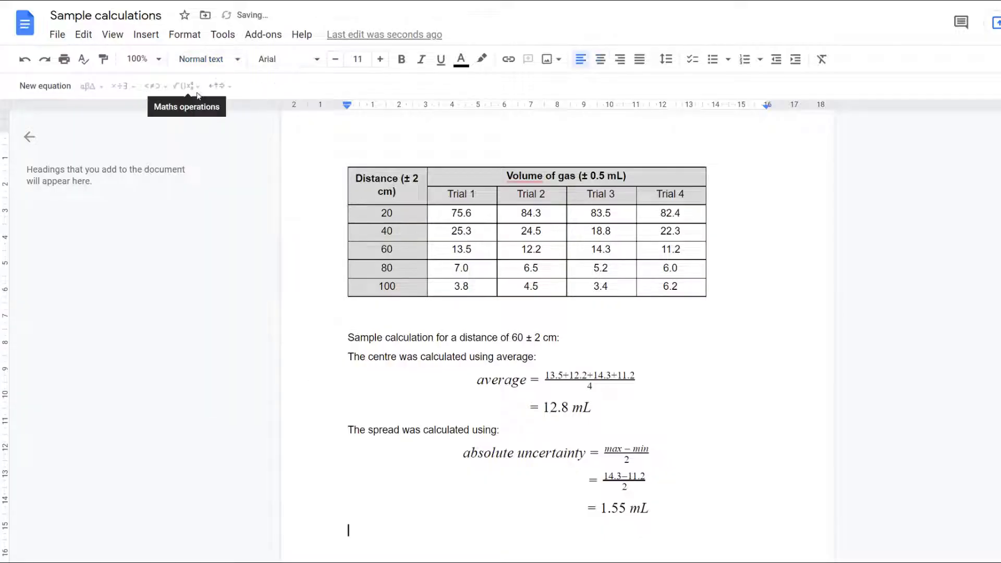
pyautogui.write('Percentage ')
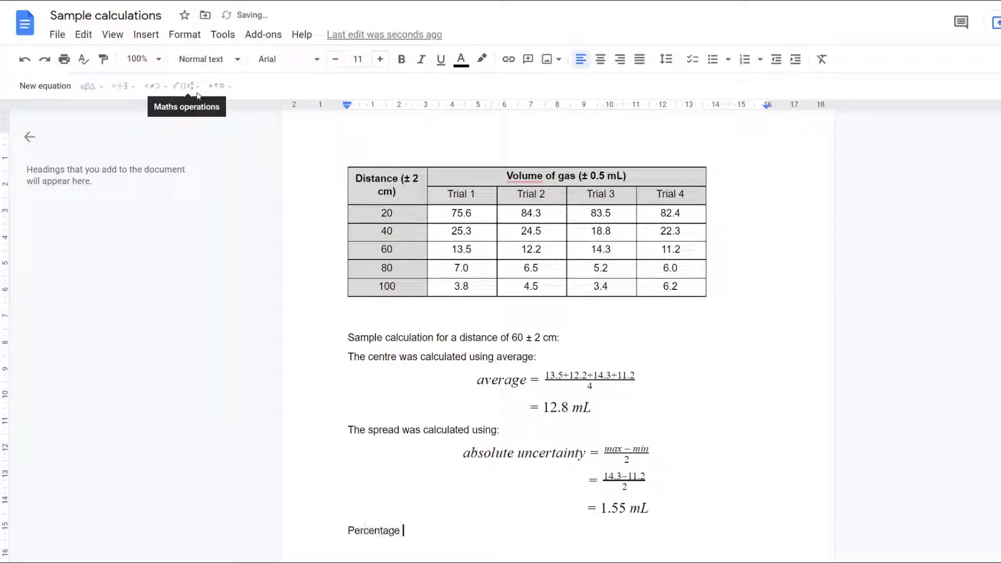
pyautogui.write('uncertainty is ca')
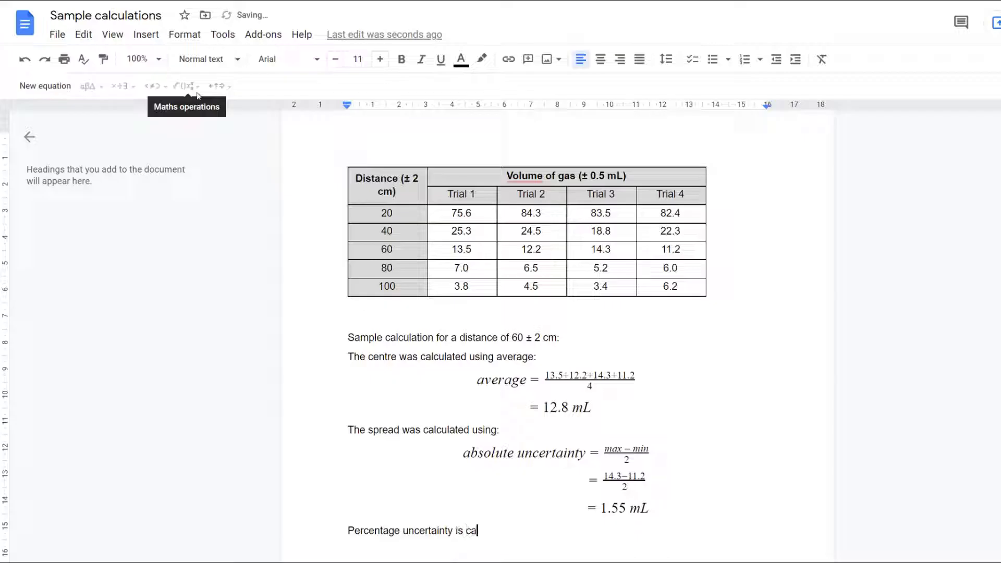
pyautogui.write('lculated using:')
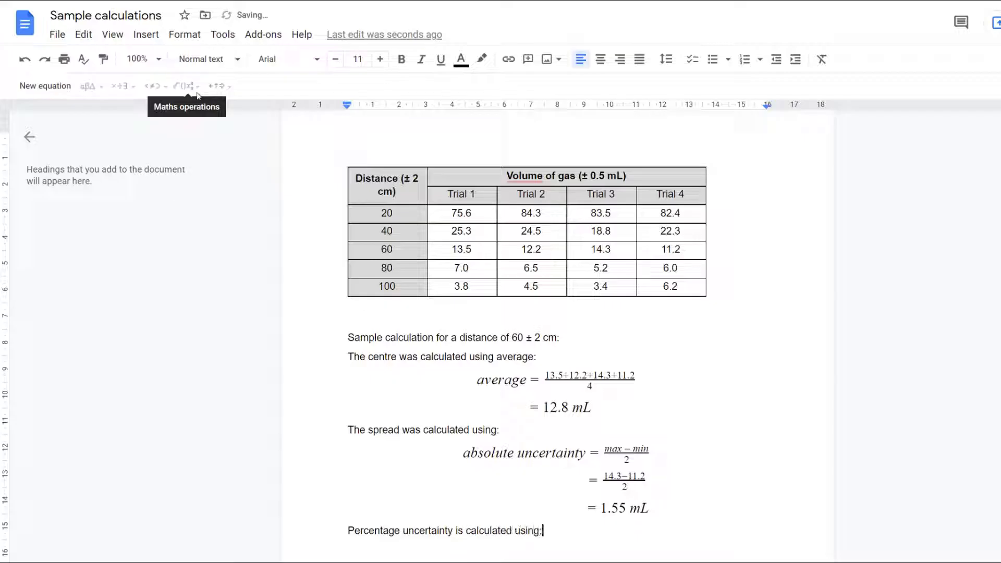
pyautogui.press('Return')
pyautogui.scroll(-2, 561, 299)
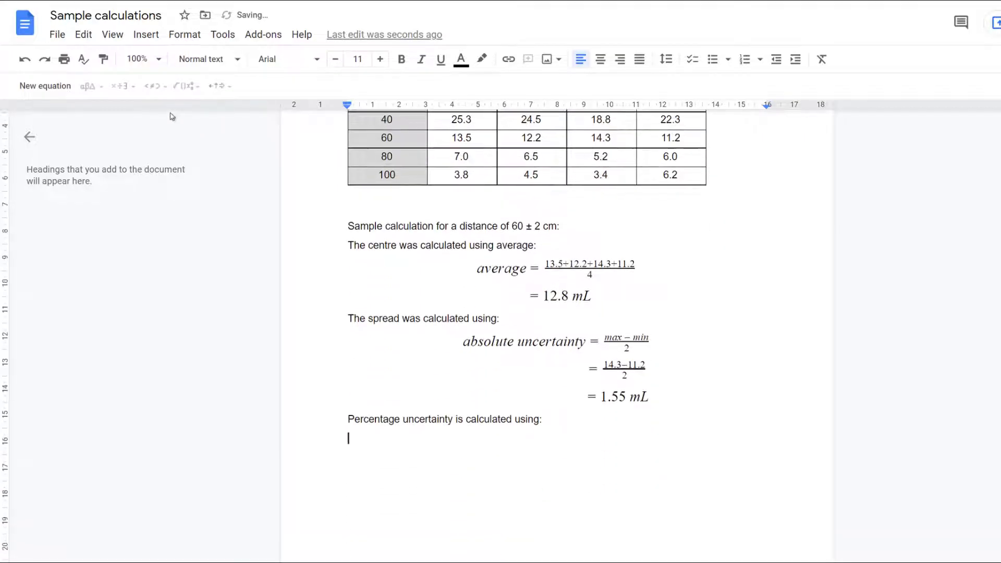
# Step: Insert an equation at font size 16 on the empty line below the percentage uncertainty sentence and begin it with "% uncertainty ="
pyautogui.scroll(-1, 255, 163)
pyautogui.click(140, 35)
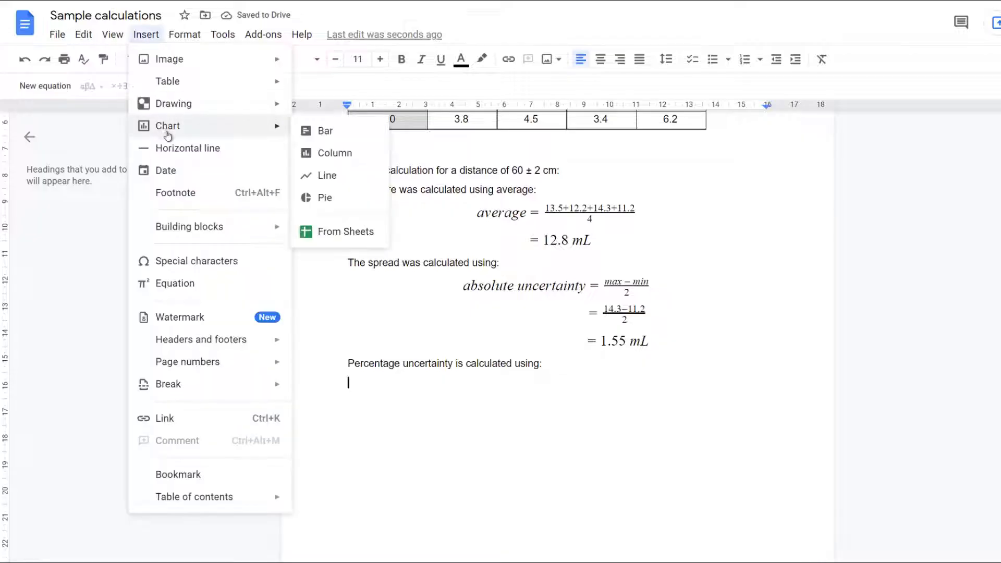
pyautogui.click(190, 284)
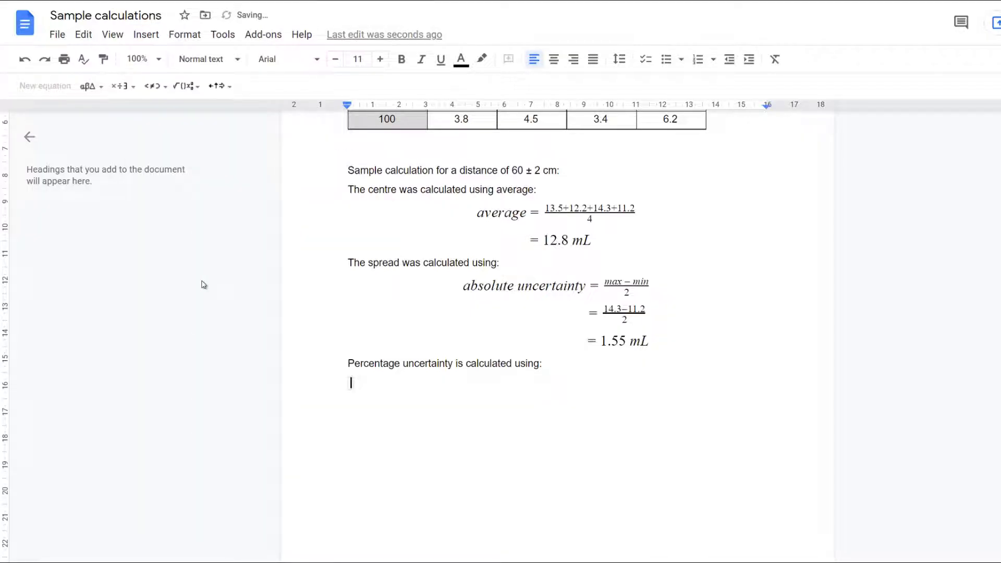
pyautogui.click(362, 59)
pyautogui.press('Return')
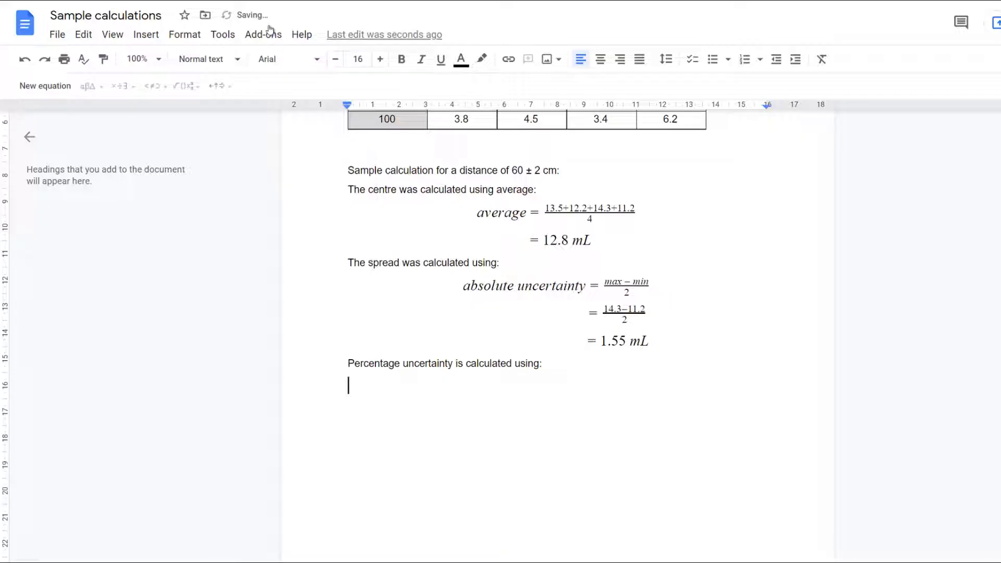
pyautogui.click(144, 35)
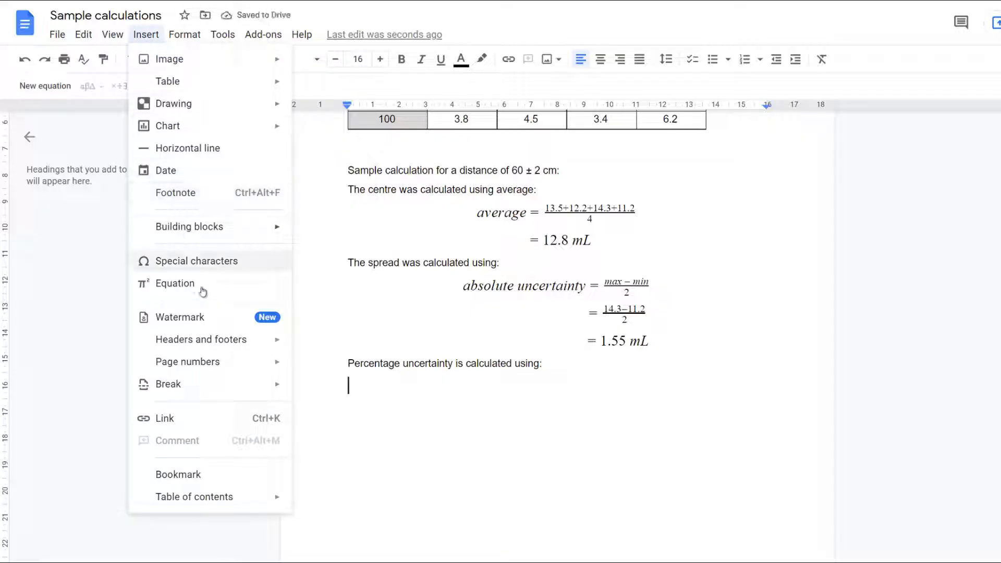
pyautogui.click(203, 291)
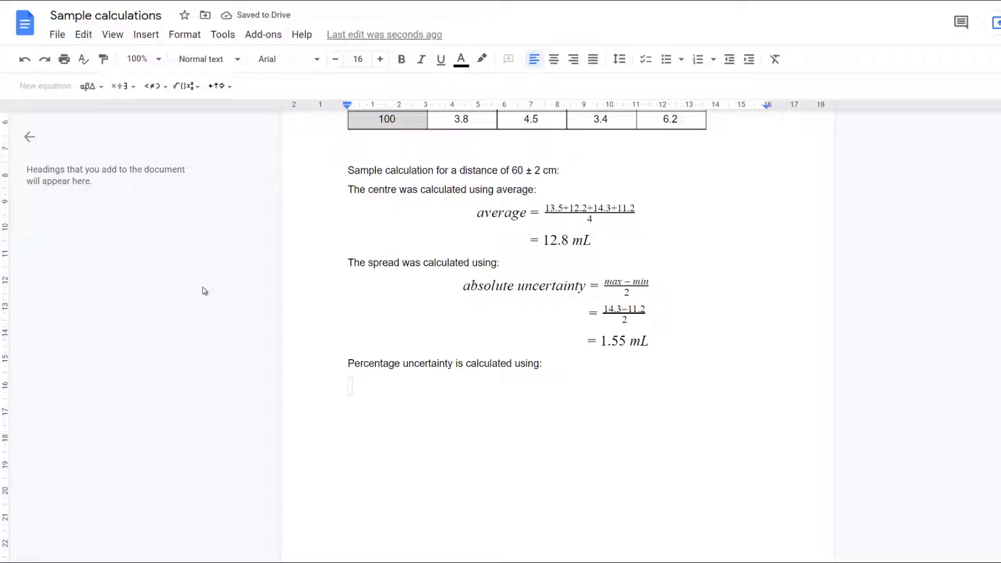
pyautogui.write('% uncertainty')
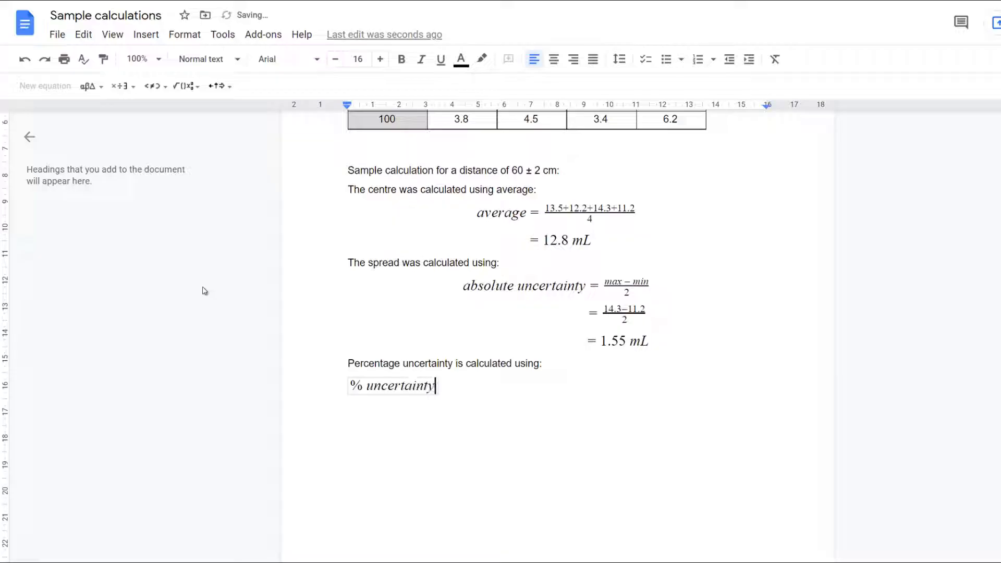
pyautogui.write(' =')
# Step: Add a fraction after the equals sign with "absolute uncertainty" as numerator and "average value" as denominator
pyautogui.click(152, 86)
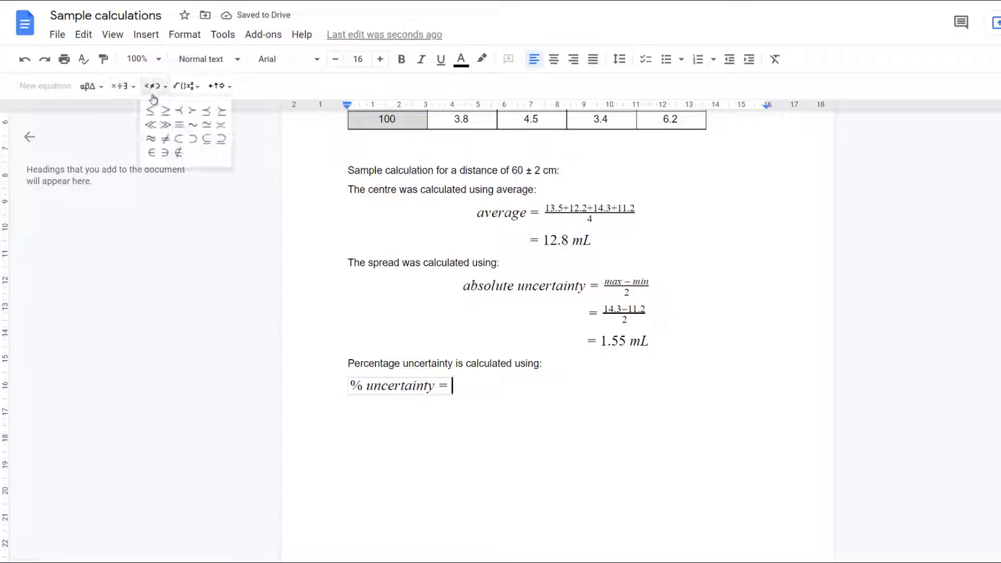
pyautogui.click(123, 87)
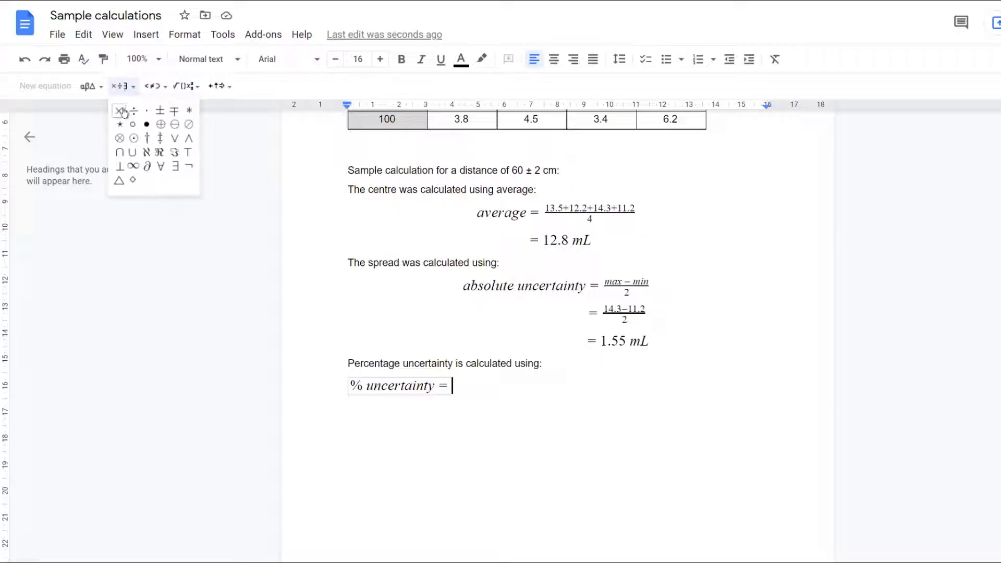
pyautogui.click(186, 86)
pyautogui.click(180, 119)
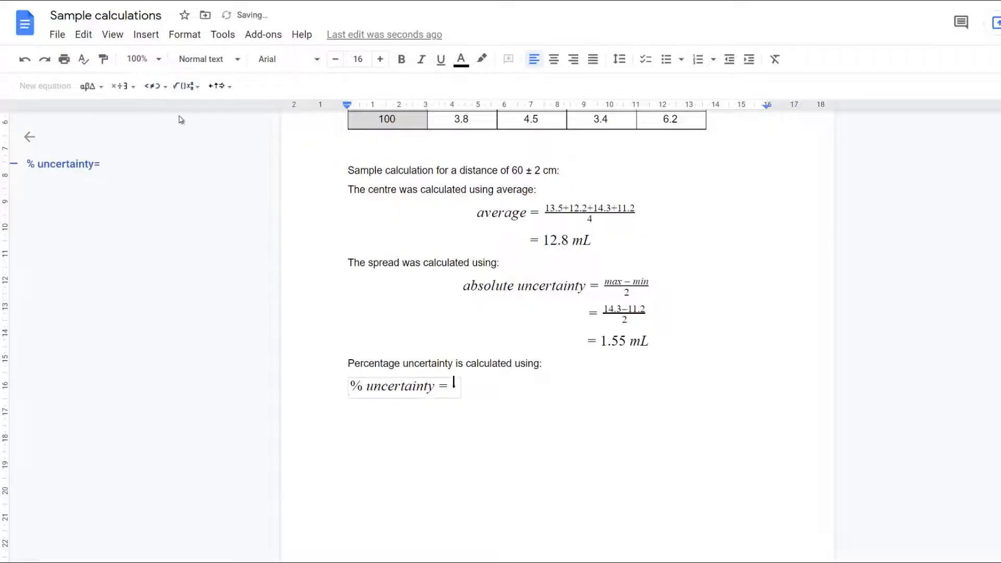
pyautogui.write('absolute unc')
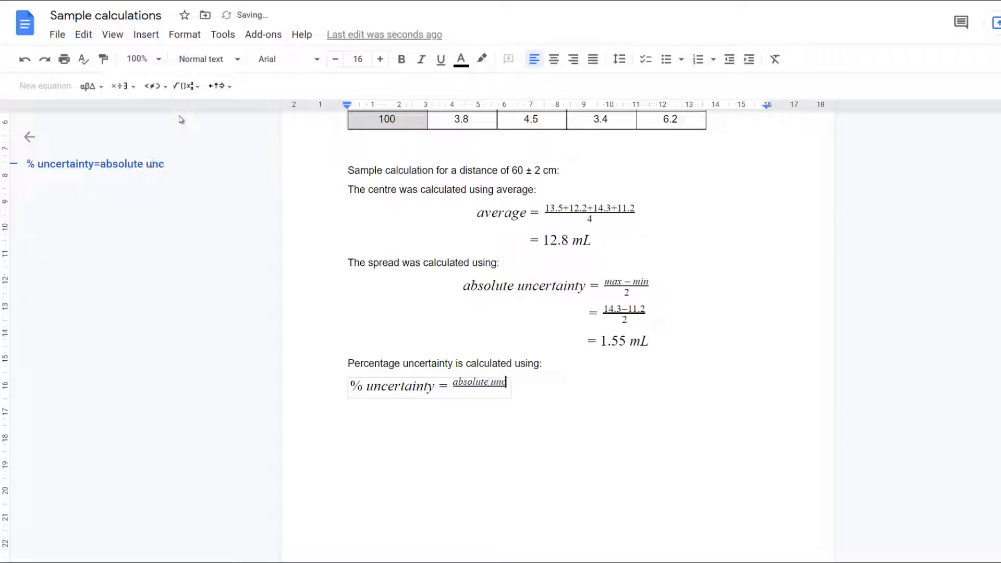
pyautogui.write('ertainty/')
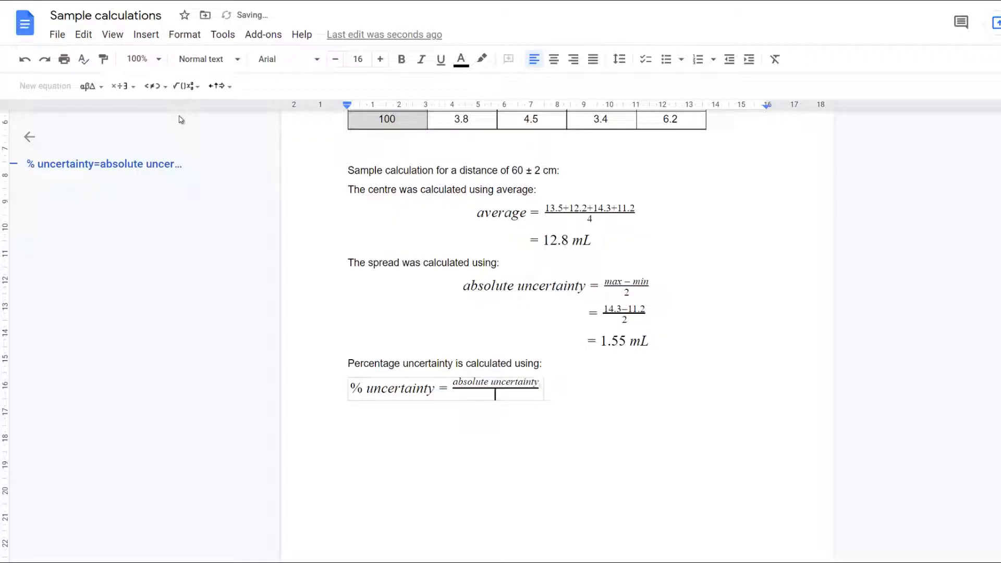
pyautogui.write('average value')
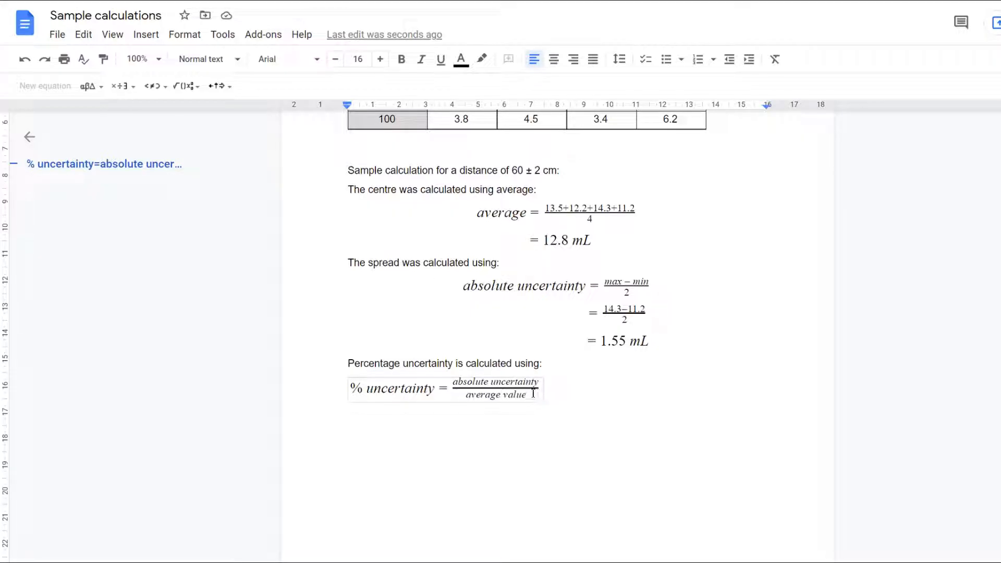
# Step: Complete the % uncertainty equation with "× 100%" after the fraction and centre the line
pyautogui.click(122, 86)
pyautogui.click(120, 110)
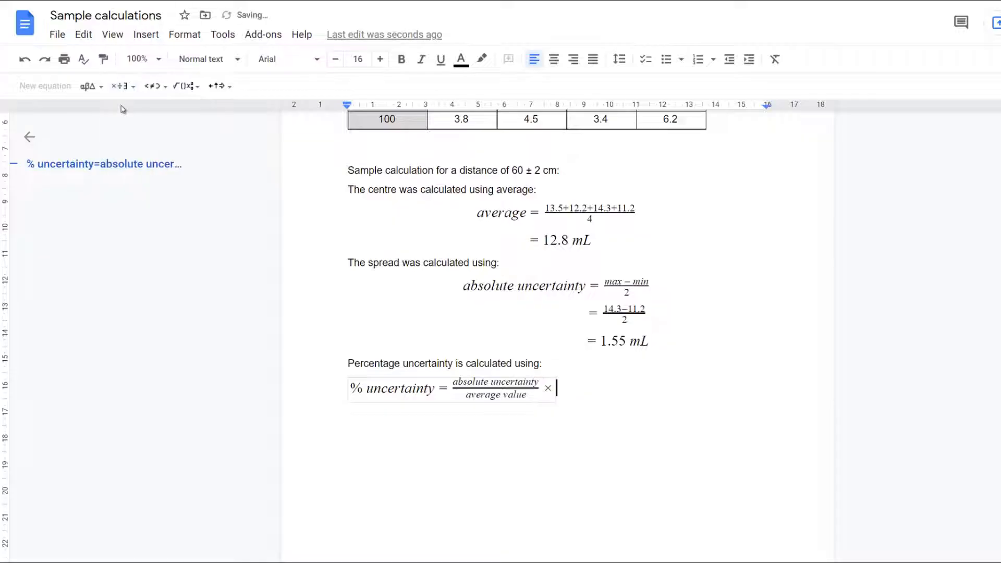
pyautogui.write('100%')
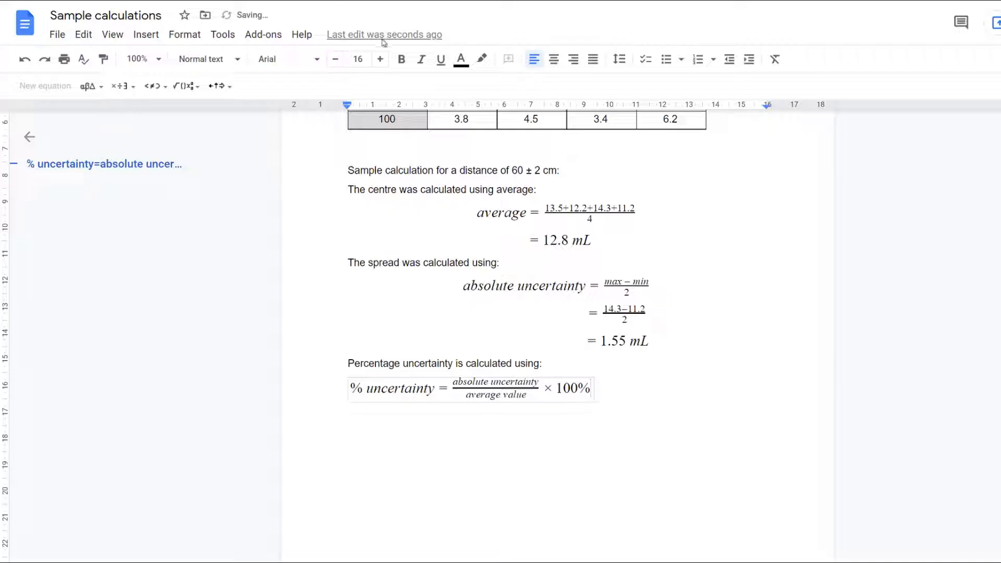
pyautogui.click(554, 61)
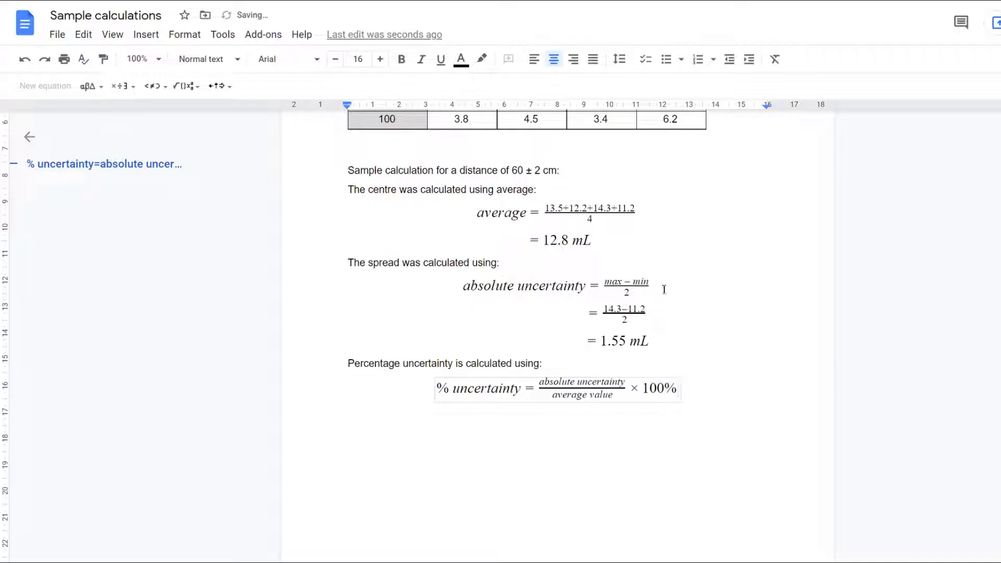
# Step: Start a new centred equation below the % uncertainty formula, beginning with an equals sign
pyautogui.click(696, 385)
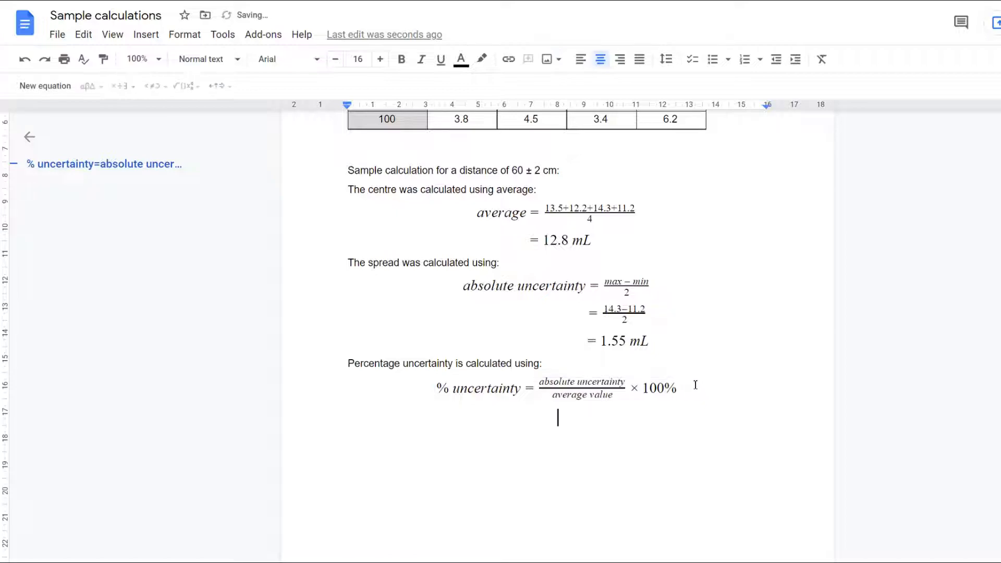
pyautogui.click(146, 35)
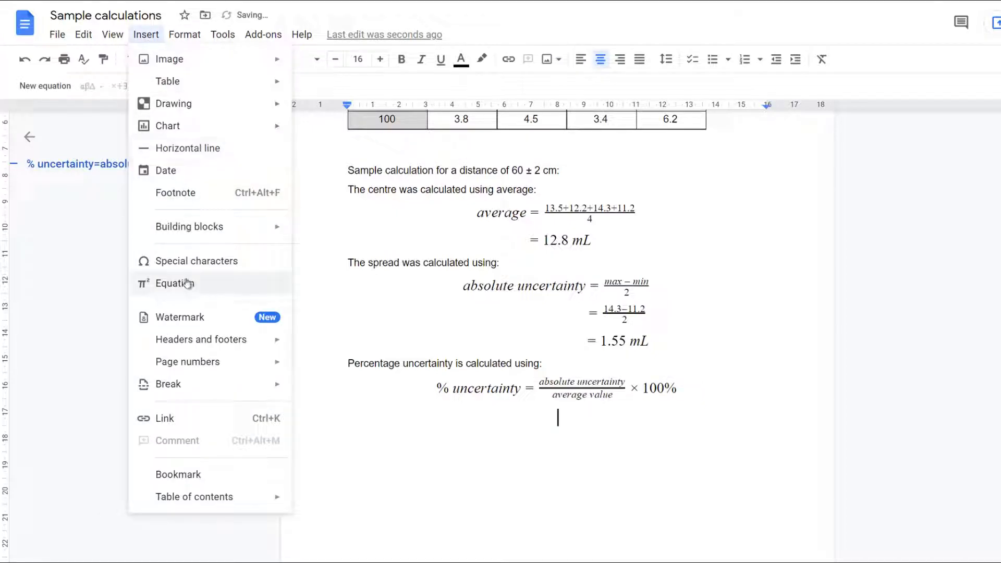
pyautogui.click(188, 282)
pyautogui.write('= ')
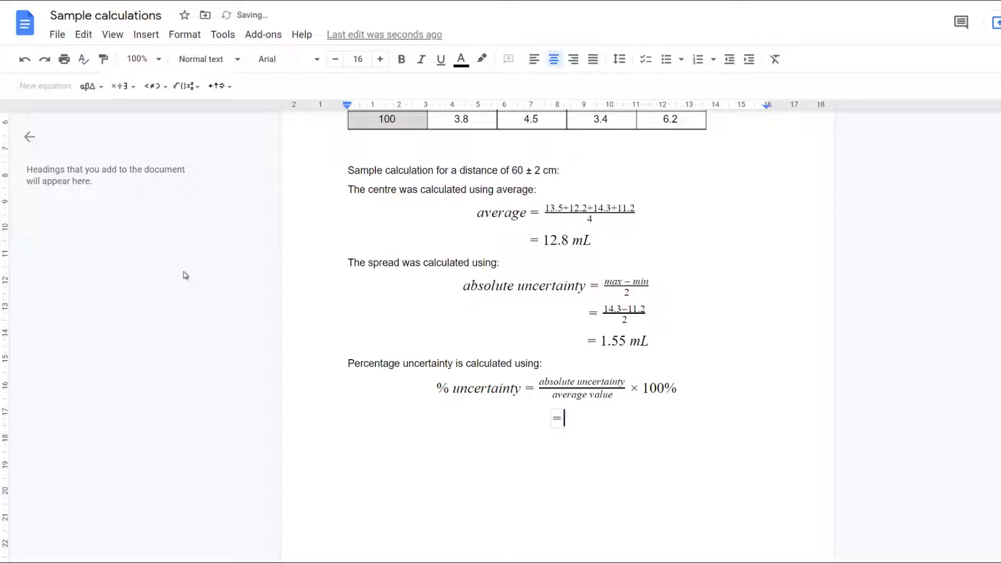
pyautogui.write('1.55')
pyautogui.click(150, 86)
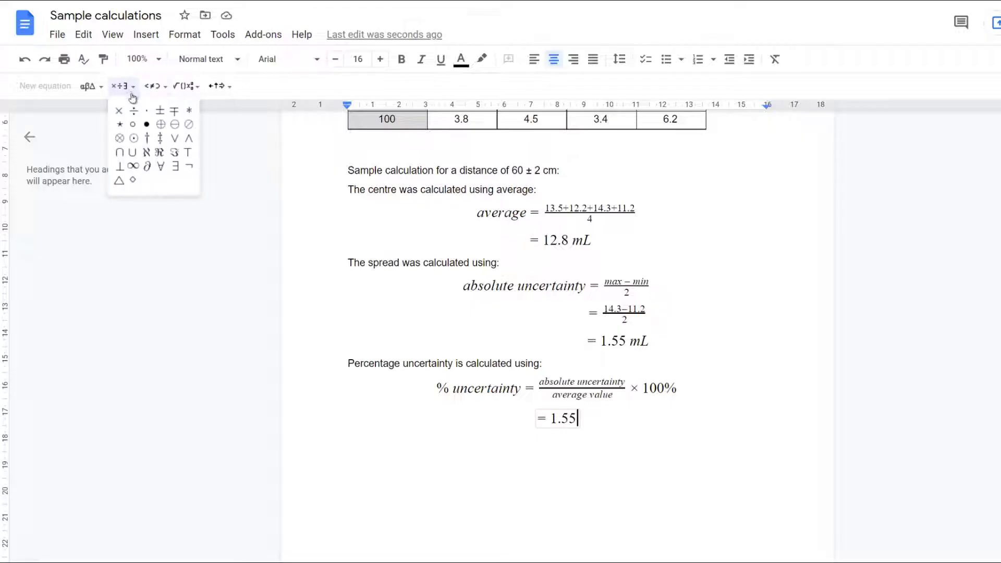
pyautogui.click(174, 89)
pyautogui.click(200, 137)
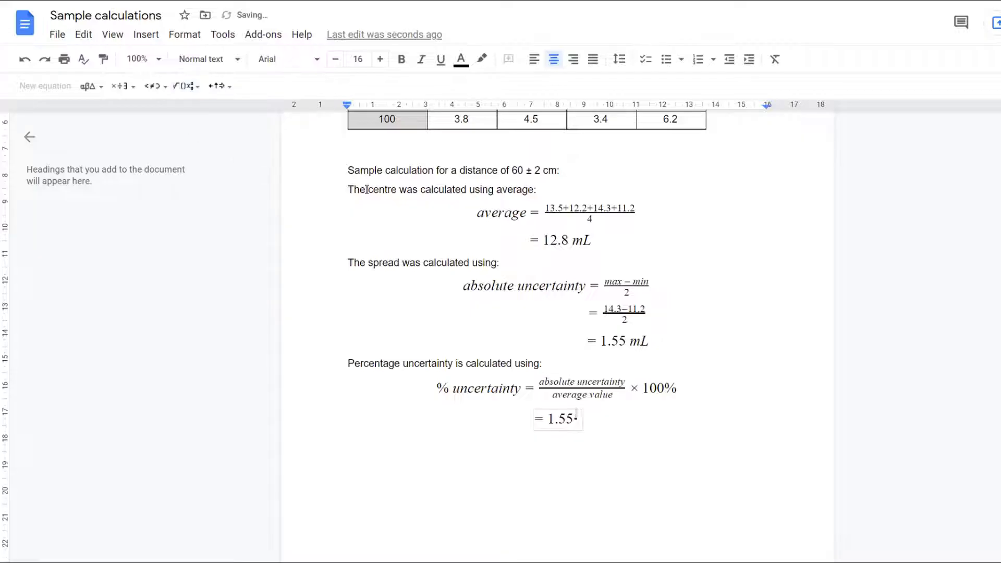
pyautogui.press('BackSpace')
pyautogui.press('BackSpace')
pyautogui.press('BackSpace')
pyautogui.press('BackSpace')
pyautogui.press('BackSpace')
# Step: Insert a fraction after the equals sign with 1.55 as numerator and 12.8 as denominator
pyautogui.click(180, 86)
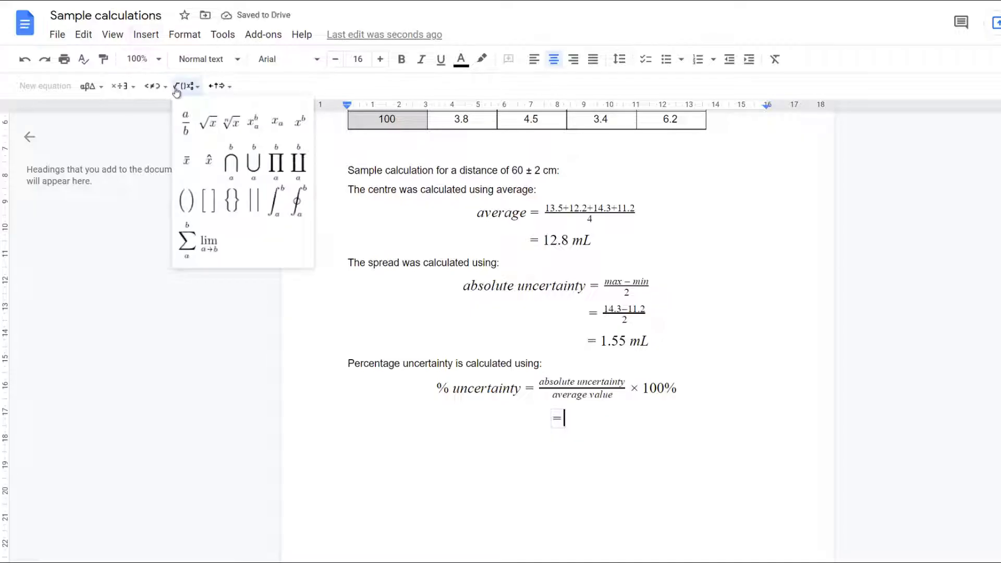
pyautogui.click(194, 124)
pyautogui.write('1.55')
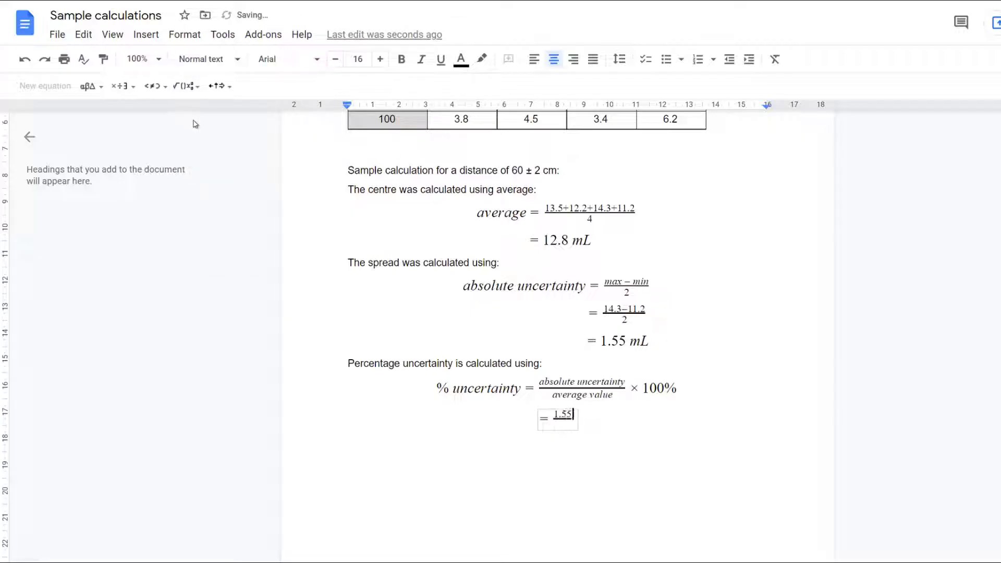
pyautogui.press('Down')
pyautogui.write('122.8')
pyautogui.press('Left')
pyautogui.press('Left')
pyautogui.press('BackSpace')
pyautogui.press('Up')
pyautogui.press('Down')
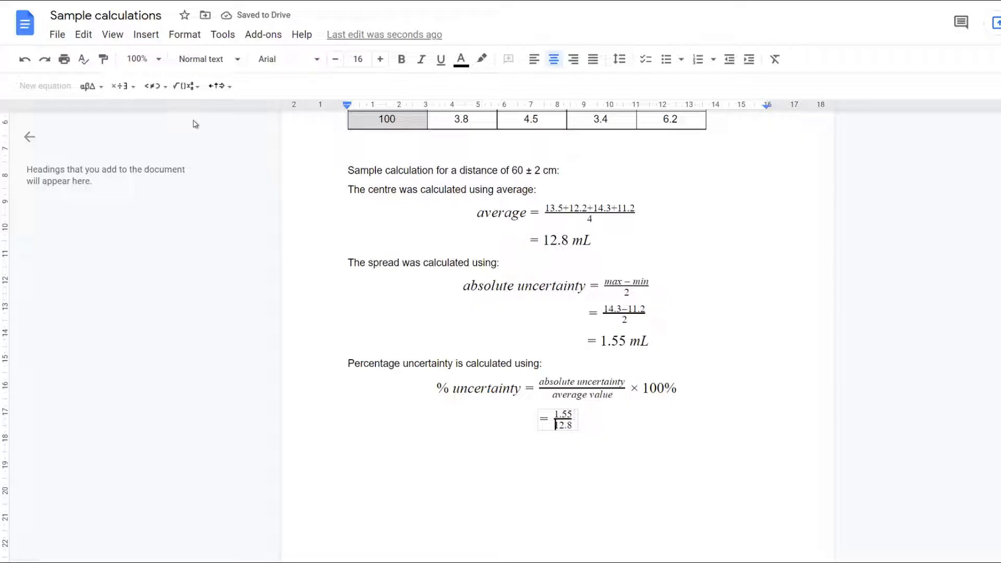
pyautogui.press('Right')
pyautogui.press('Right')
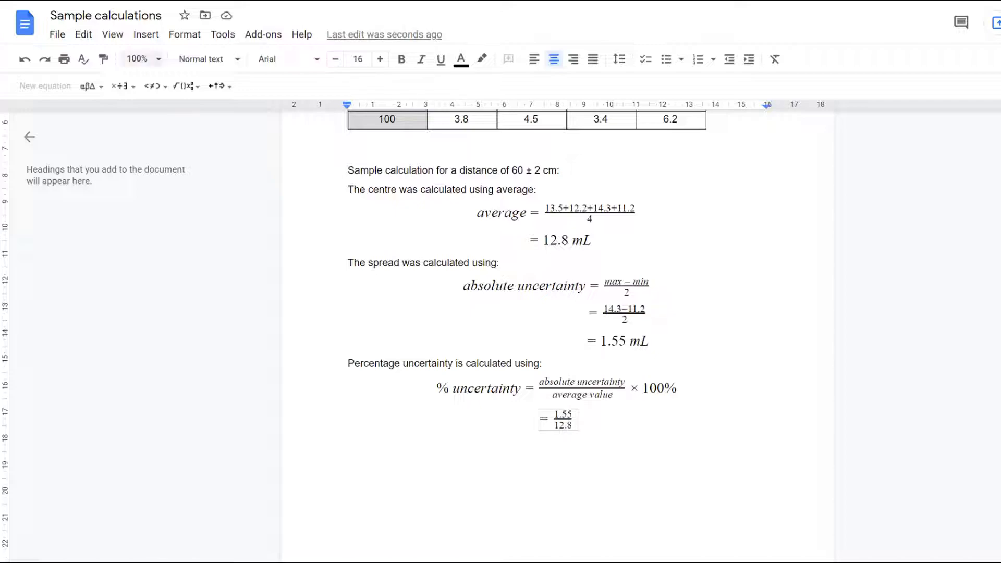
# Step: Append "× 100%" to the 1.55 over 12.8 fraction and line up its equals sign with the one above
pyautogui.click(101, 87)
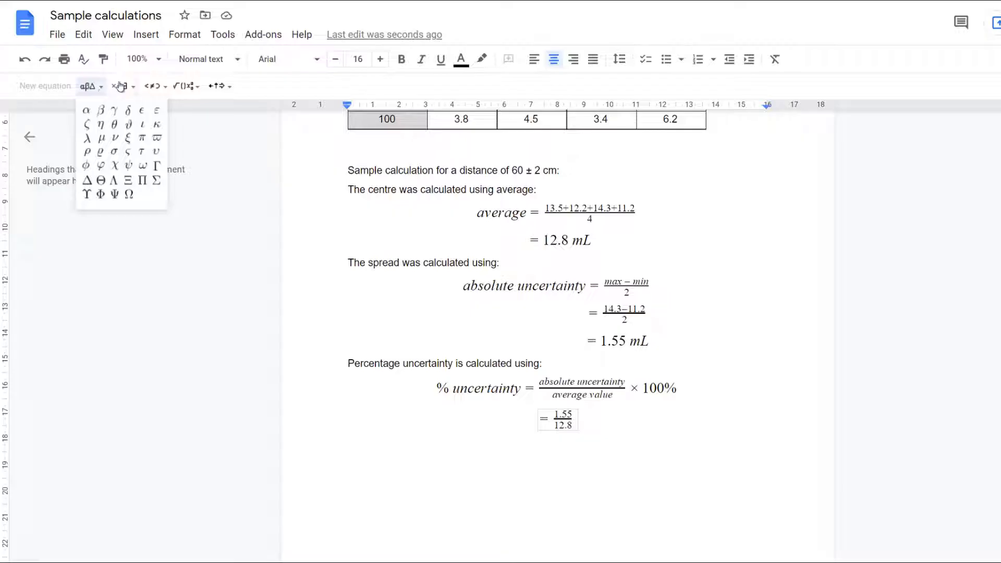
pyautogui.click(120, 86)
pyautogui.click(122, 110)
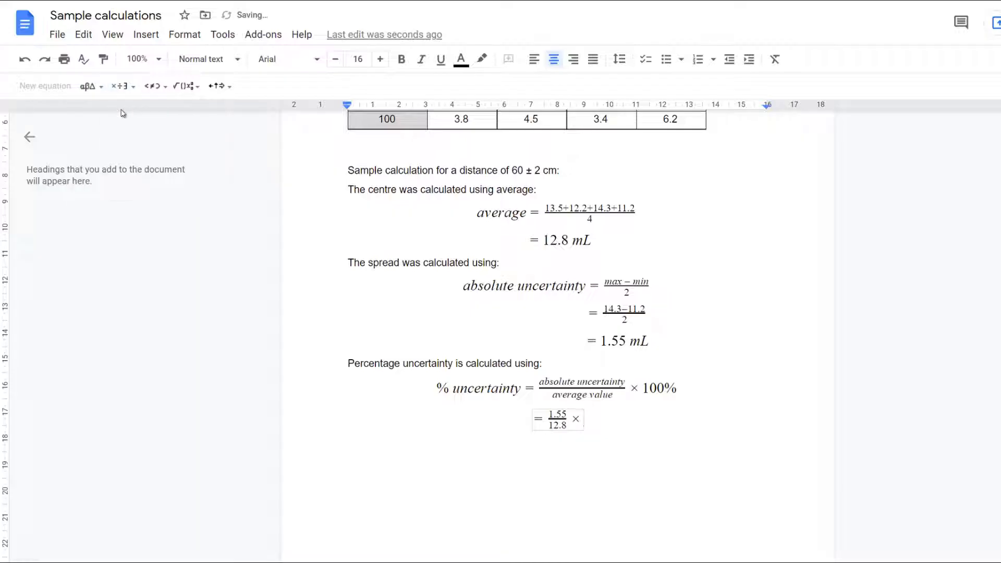
pyautogui.write('100')
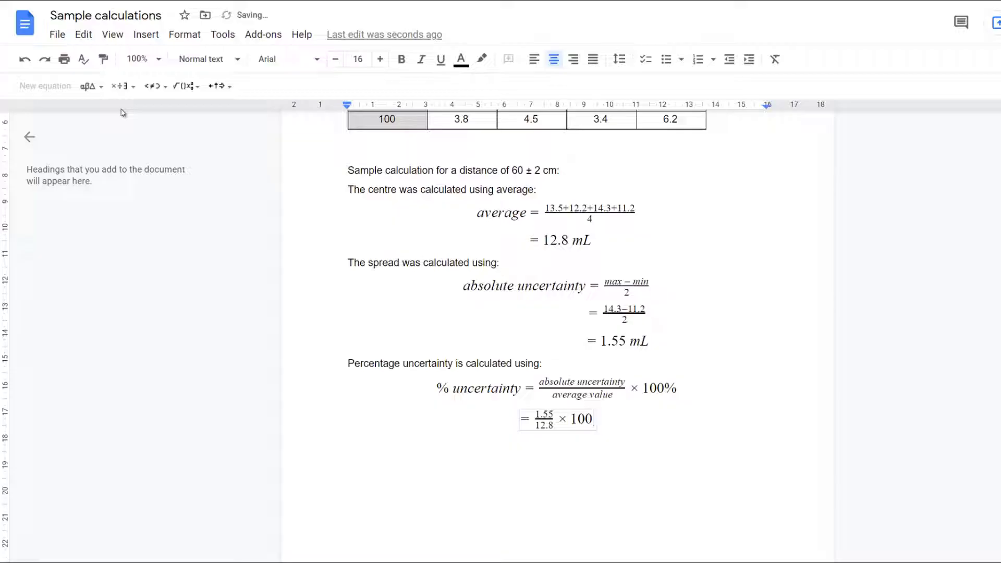
pyautogui.write('%')
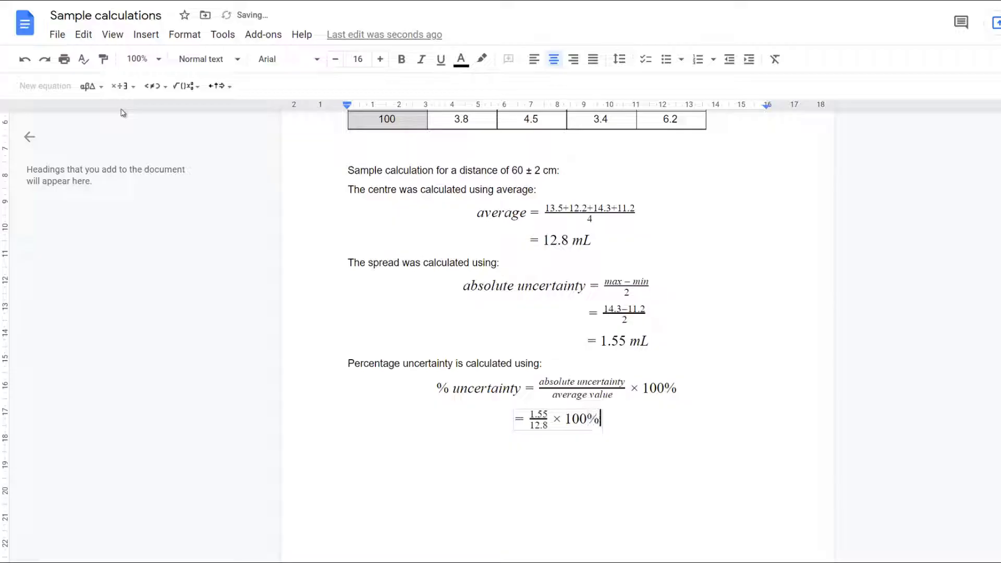
pyautogui.click(517, 424)
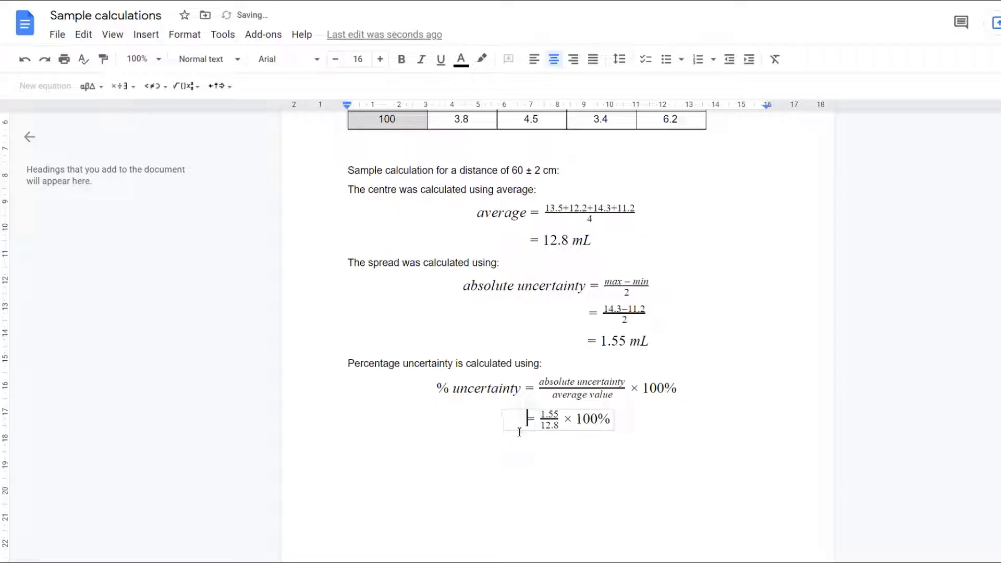
pyautogui.press('BackSpace')
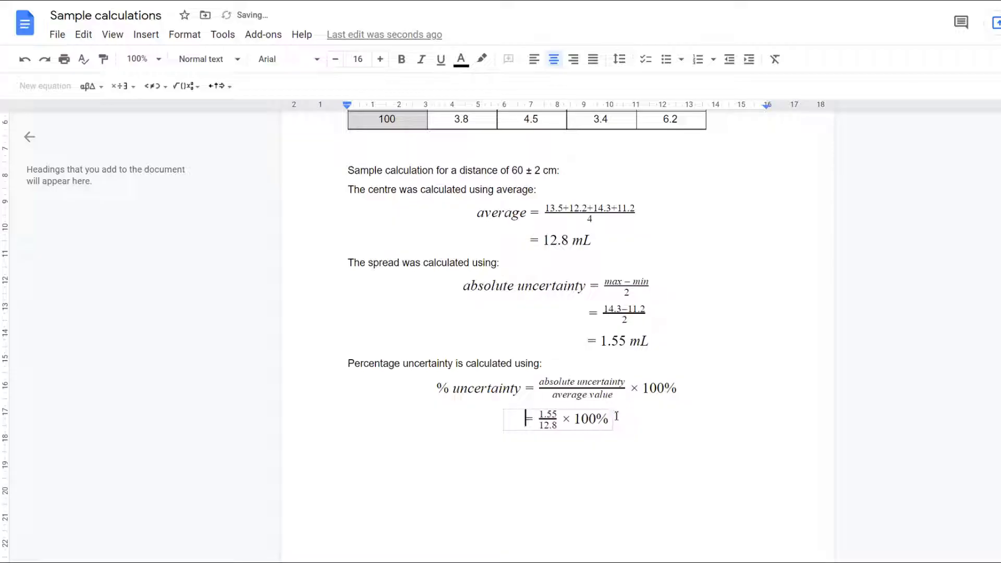
# Step: Add a centred equation reading "= 12.109... %" below the 1.55 over 12.8 line, with its equals sign lined up with the one above
pyautogui.click(616, 417)
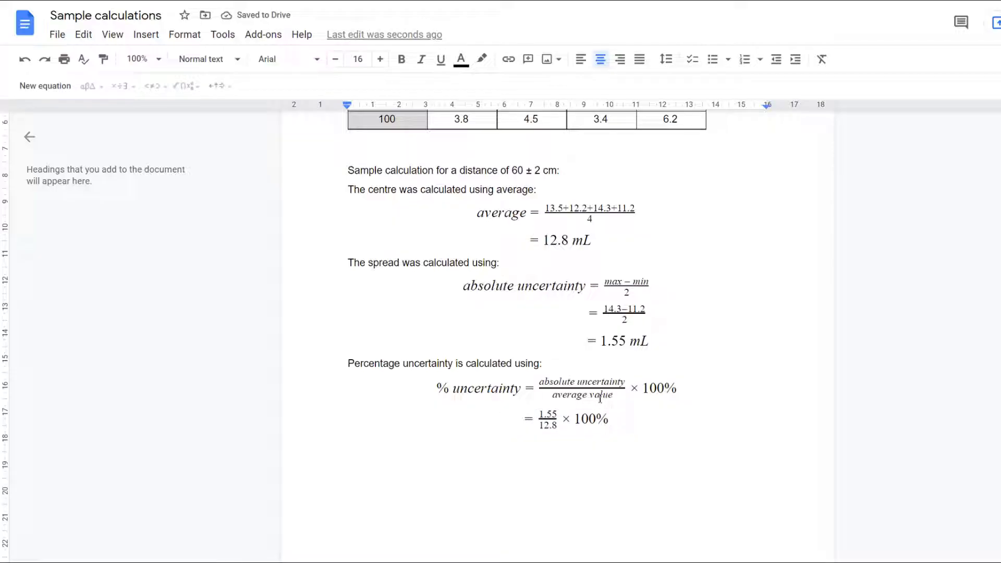
pyautogui.press('Return')
pyautogui.click(145, 35)
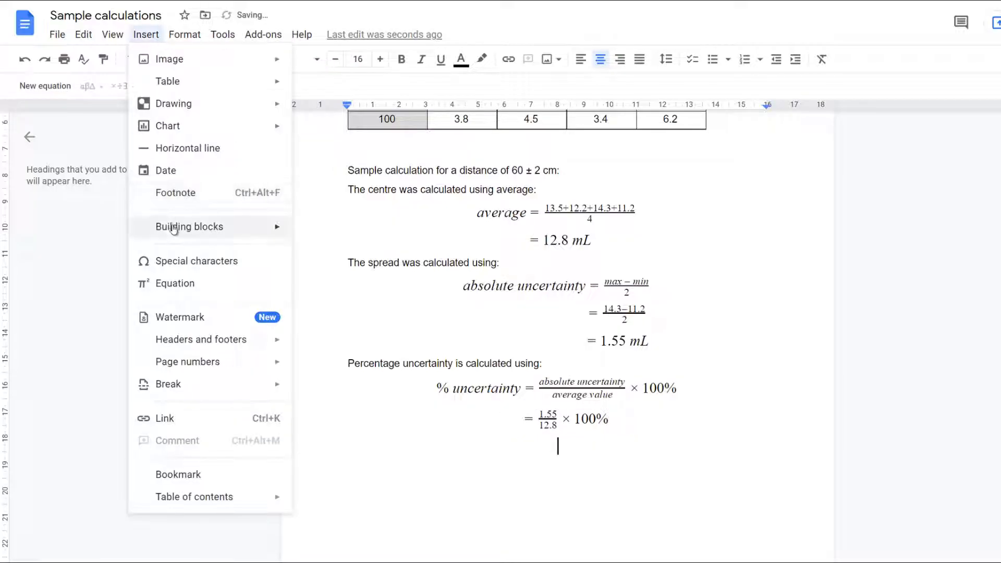
pyautogui.click(194, 282)
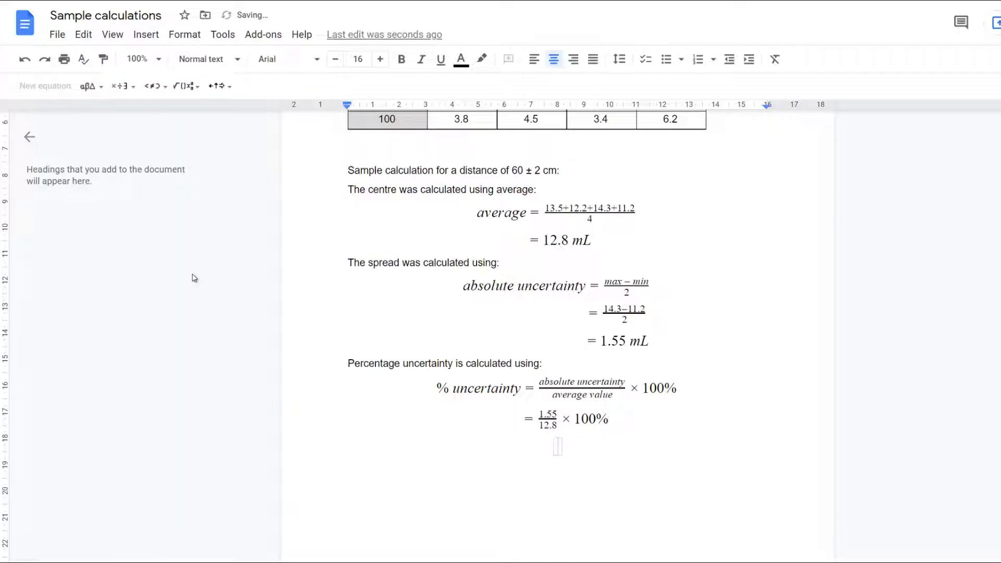
pyautogui.write('=')
pyautogui.write('12.109')
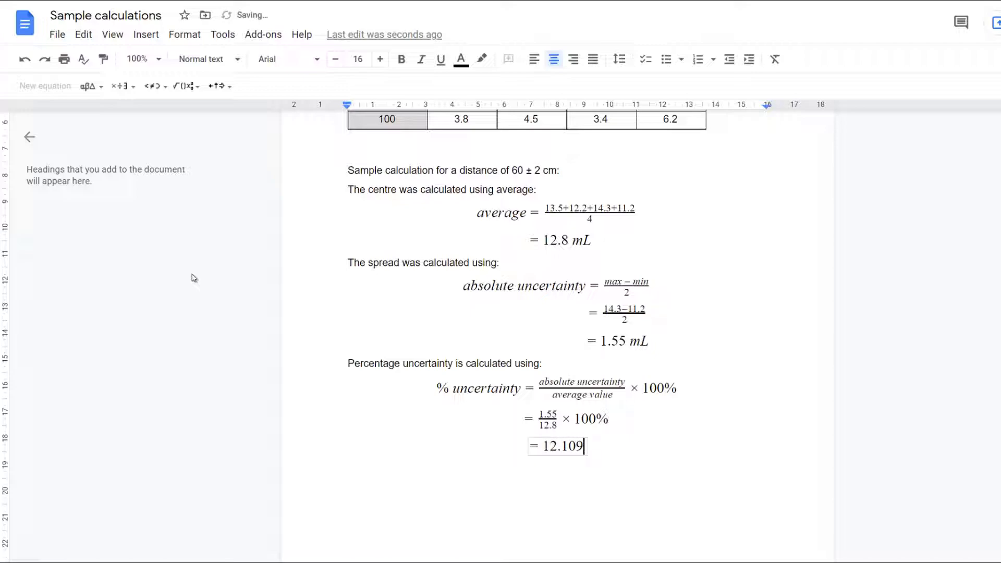
pyautogui.write('...')
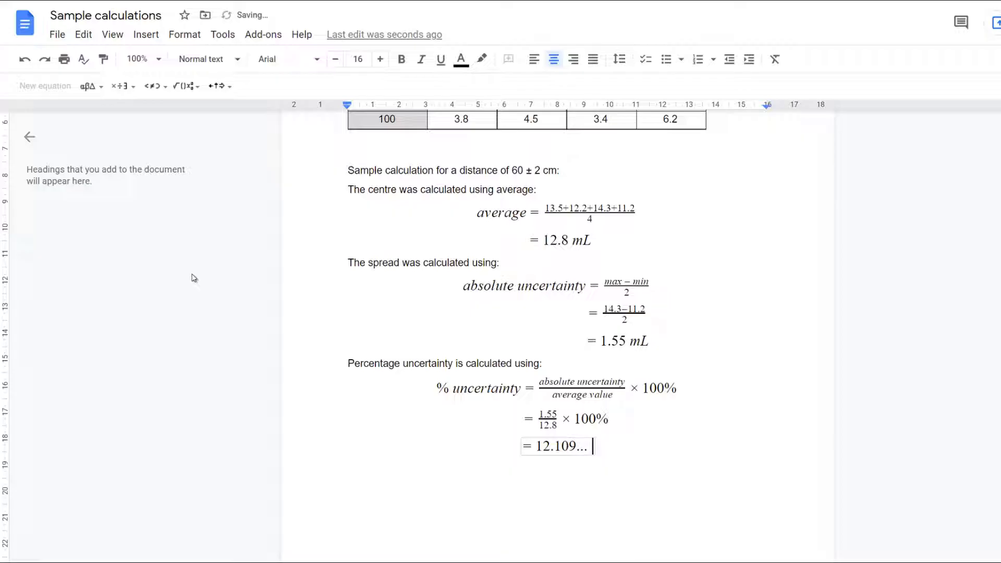
pyautogui.write(' %')
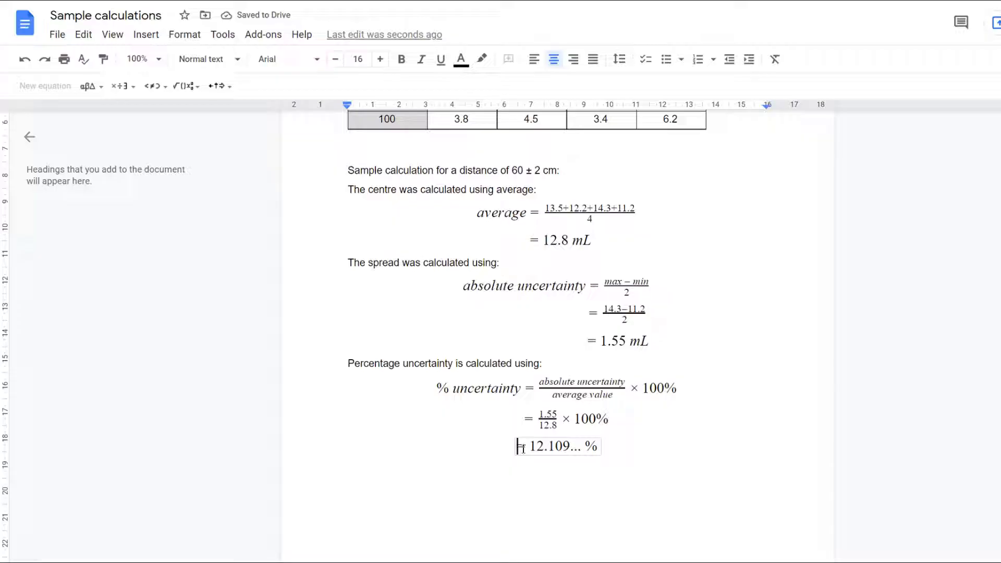
pyautogui.click(607, 447)
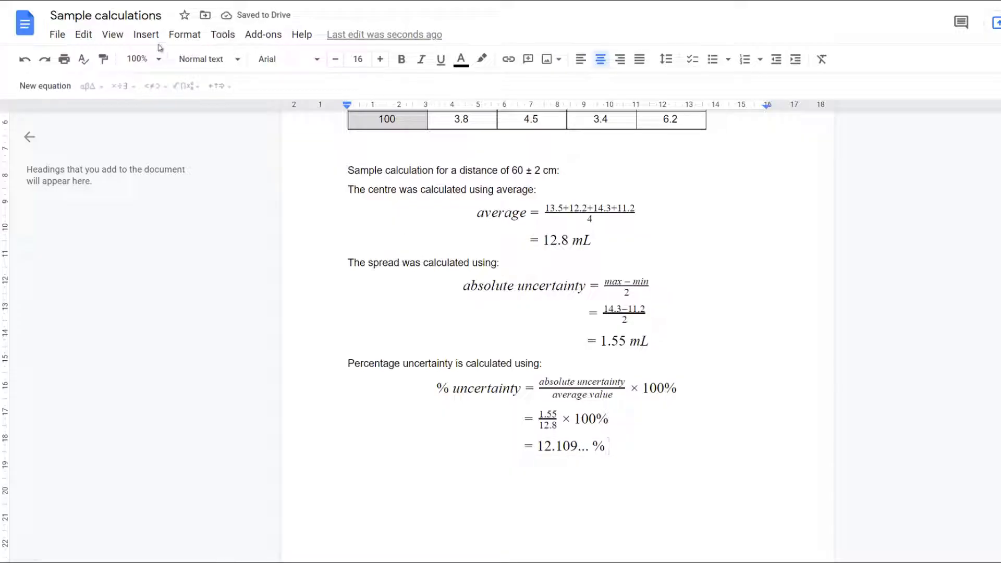
# Step: Start a new centred equation below the "= 12.109... %" line, beginning with the approximately-equal symbol ≈
pyautogui.click(146, 35)
pyautogui.click(198, 283)
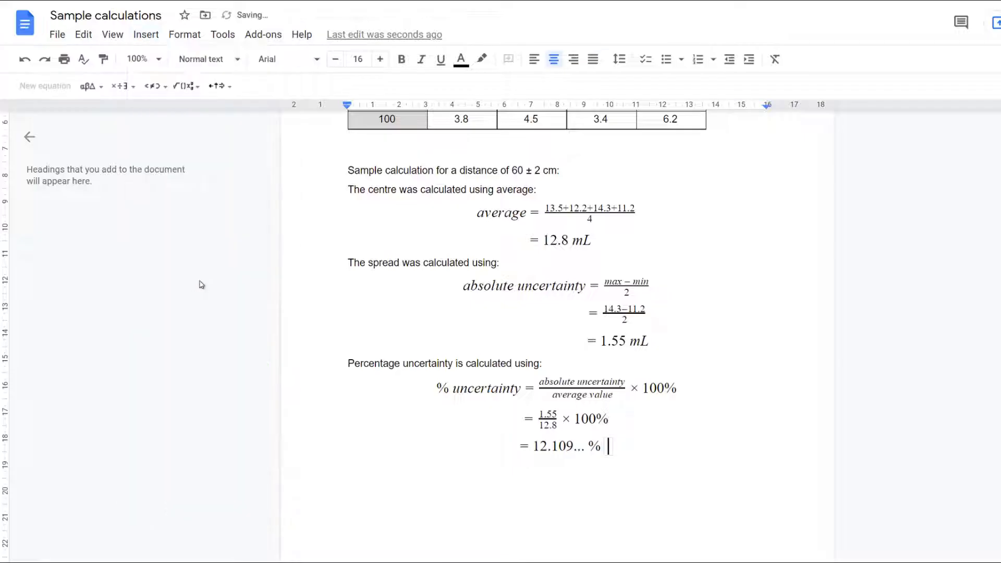
pyautogui.press('Return')
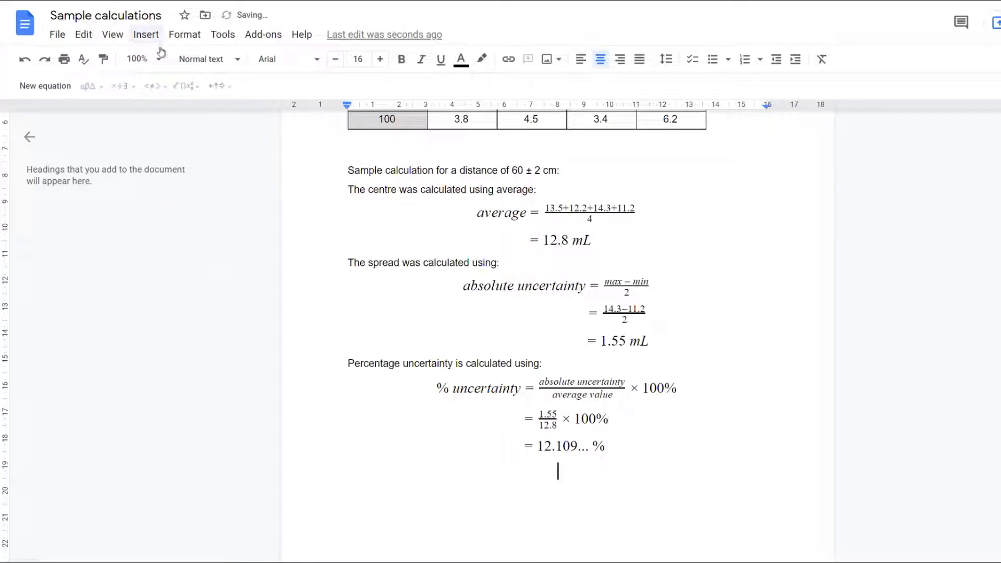
pyautogui.click(146, 34)
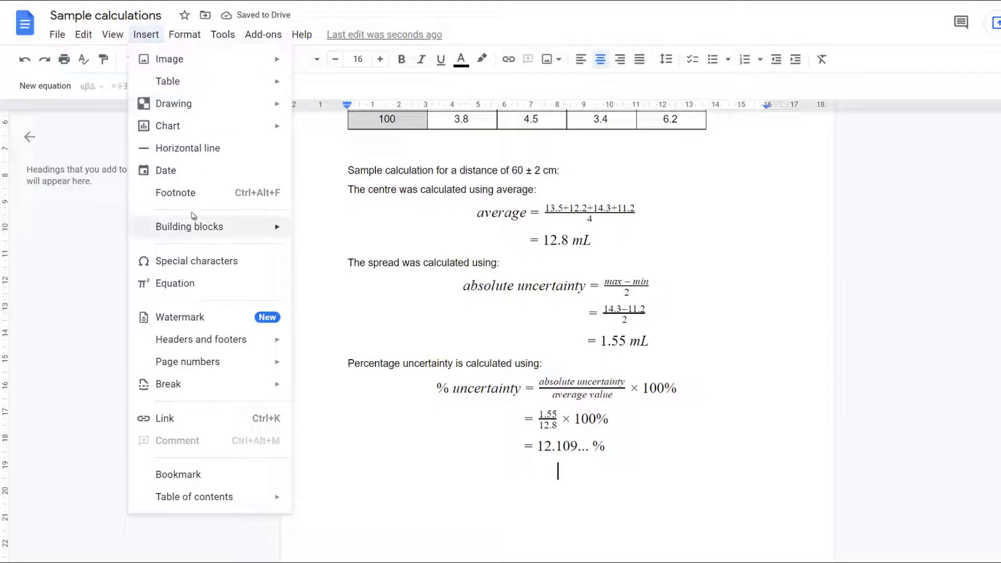
pyautogui.click(185, 283)
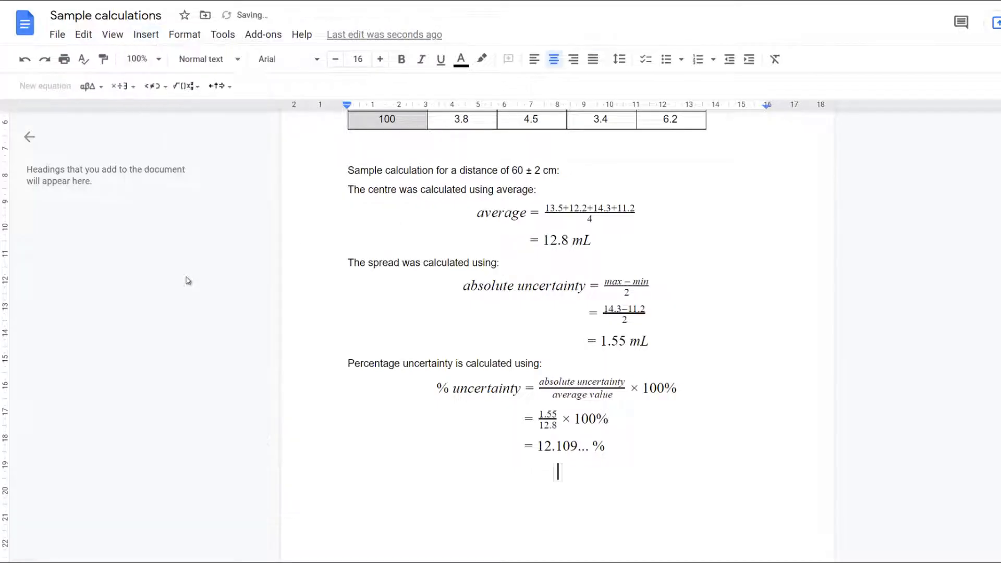
pyautogui.click(89, 86)
pyautogui.click(124, 86)
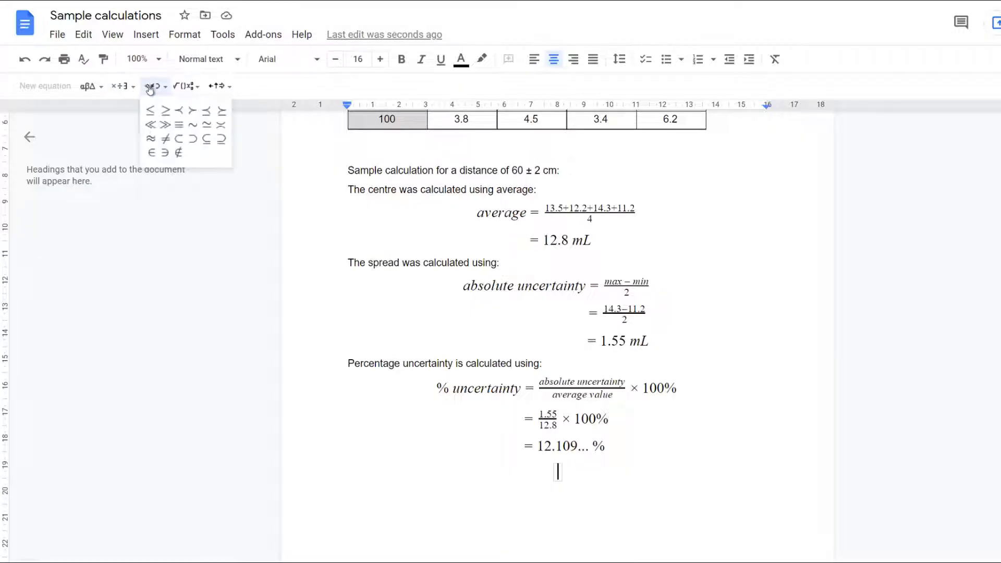
pyautogui.click(176, 87)
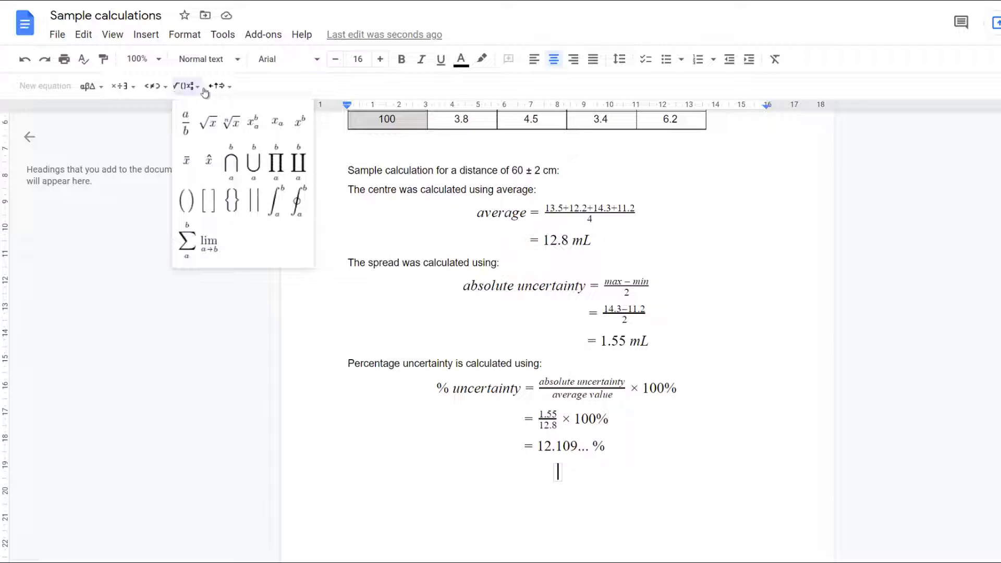
pyautogui.click(215, 87)
pyautogui.click(152, 89)
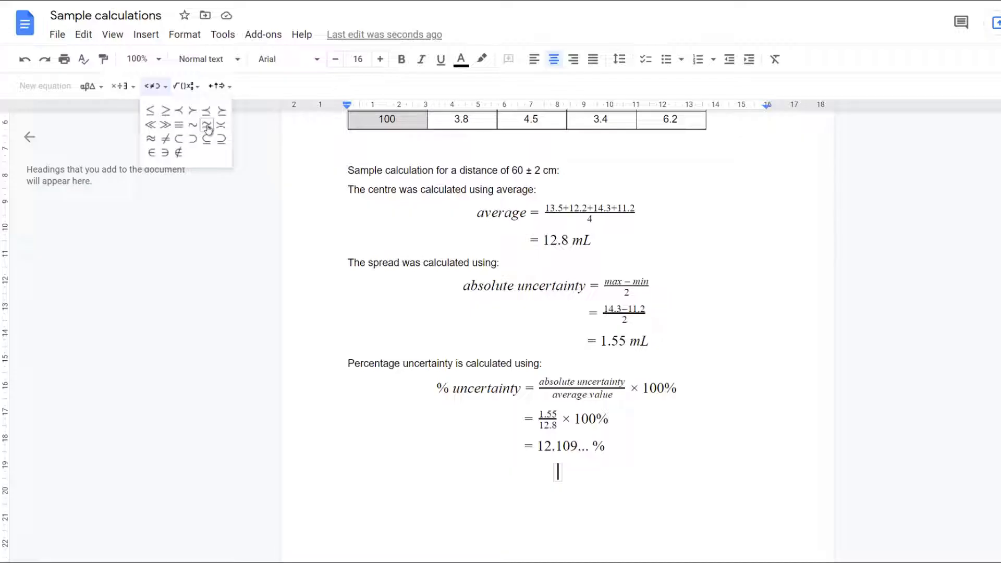
pyautogui.click(151, 139)
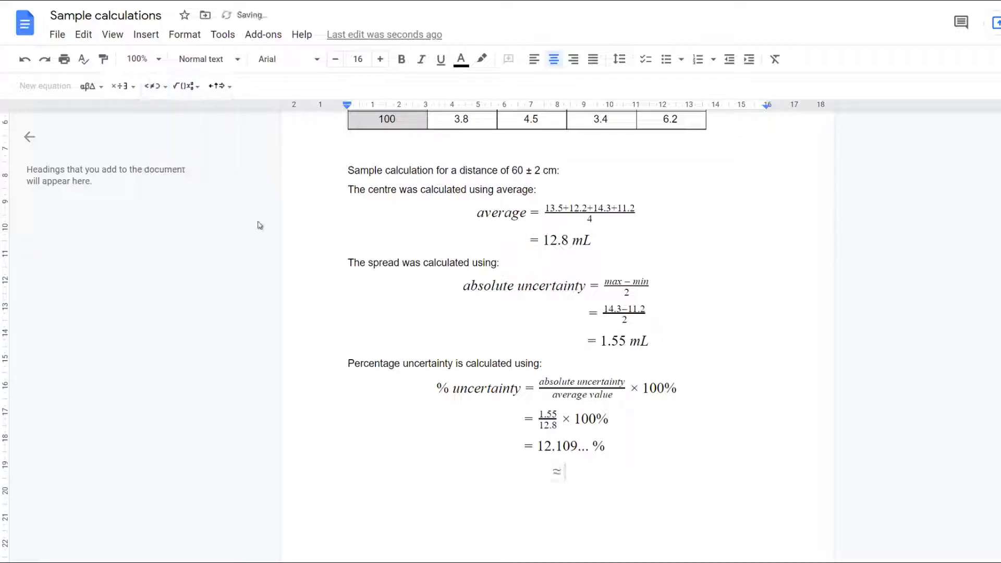
# Step: Complete the ≈ equation with "12 %", adjust its horizontal alignment and start a new line below it
pyautogui.write('12 %')
pyautogui.press('Left')
pyautogui.press('Left')
pyautogui.press('Left')
pyautogui.press('Left')
pyautogui.press('Left')
pyautogui.press('Right')
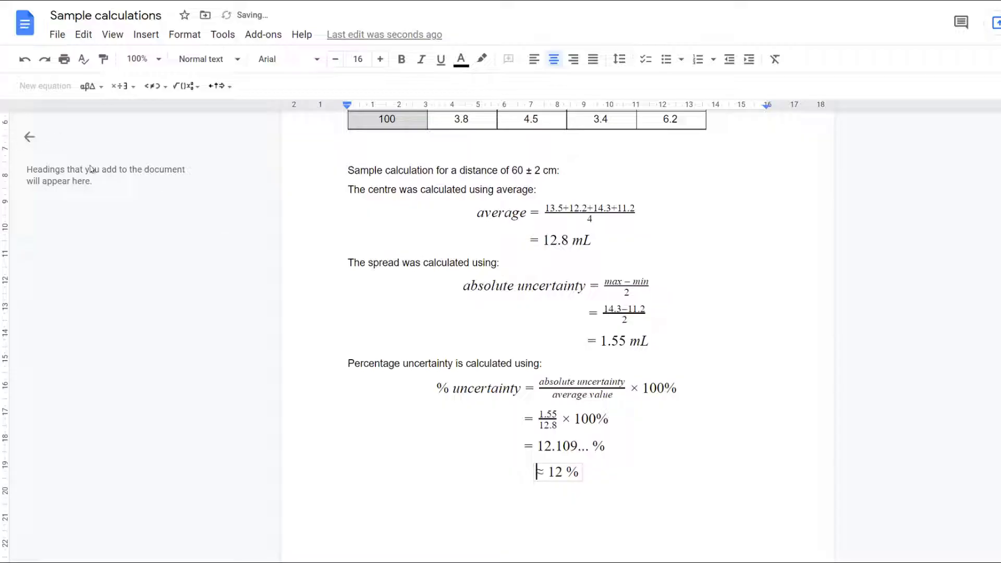
pyautogui.click(605, 476)
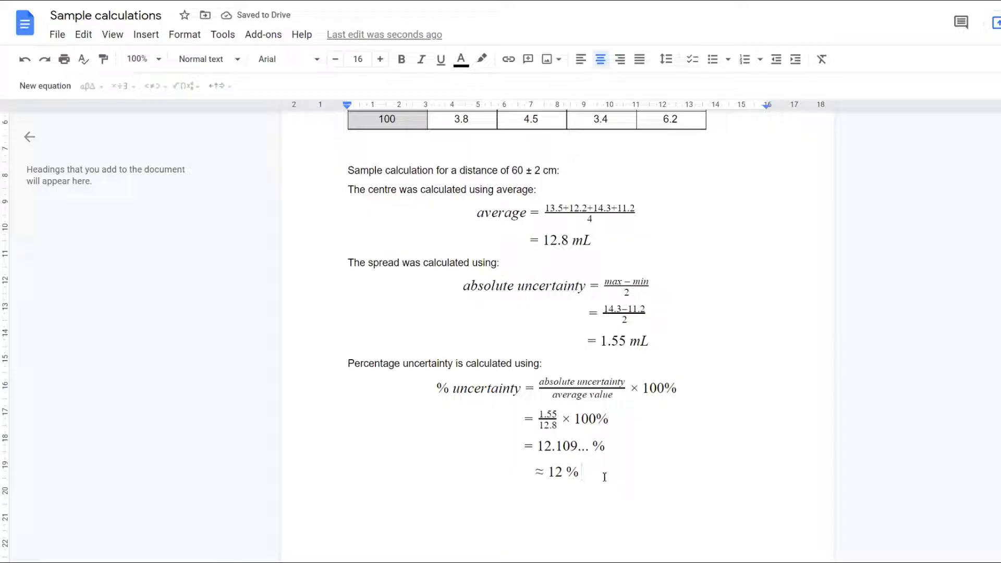
pyautogui.press('Return')
pyautogui.click(136, 39)
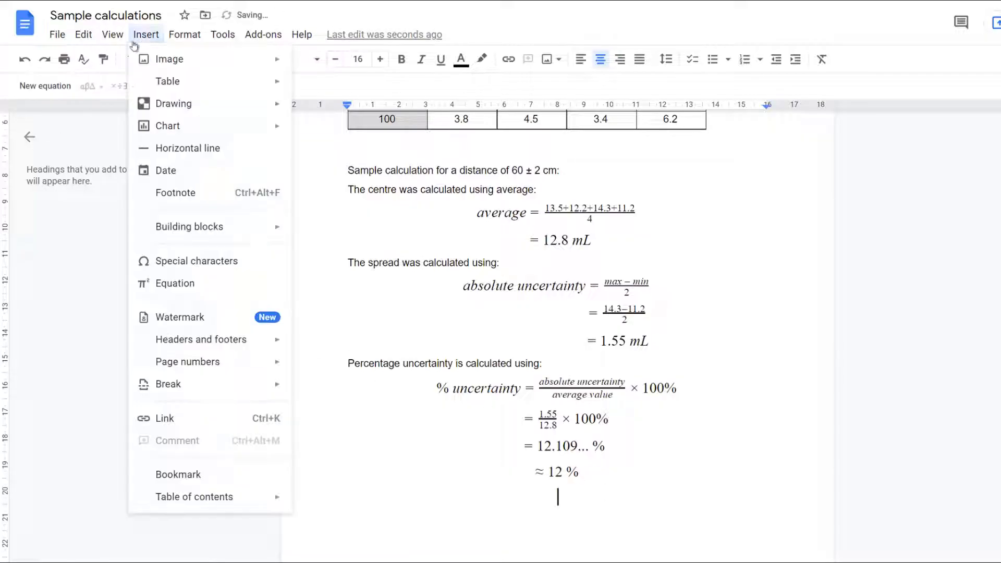
pyautogui.click(152, 285)
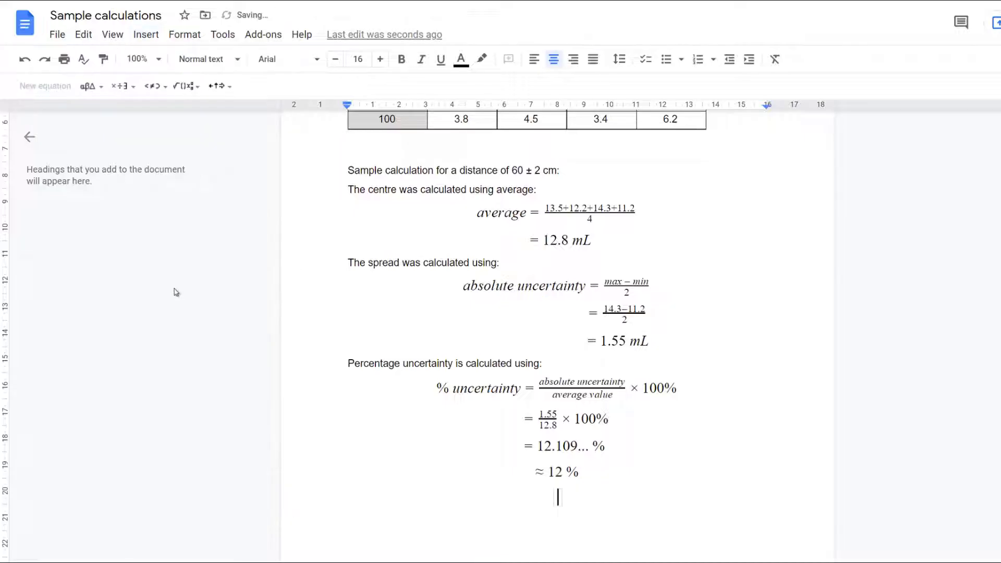
pyautogui.click(106, 88)
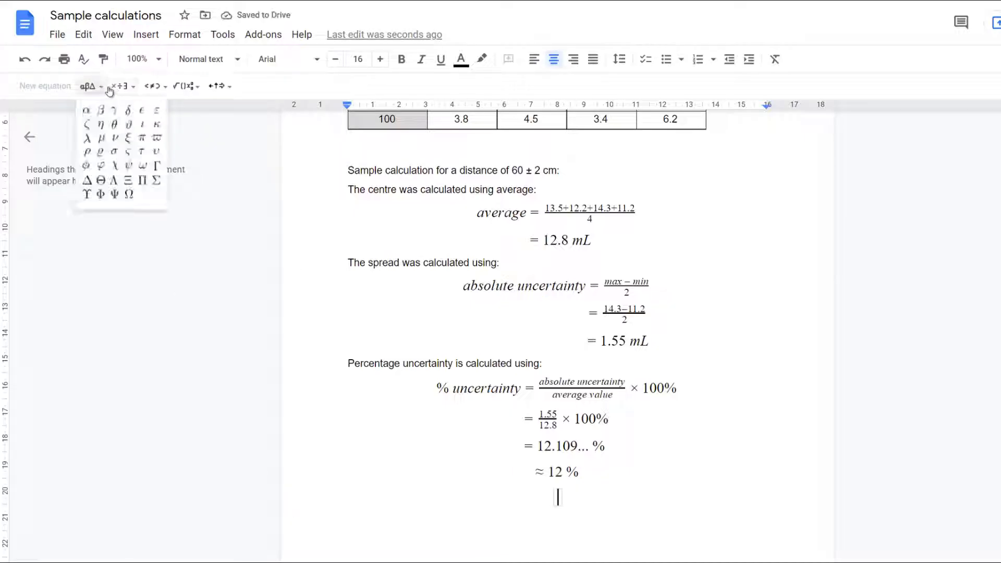
pyautogui.click(115, 88)
pyautogui.click(150, 87)
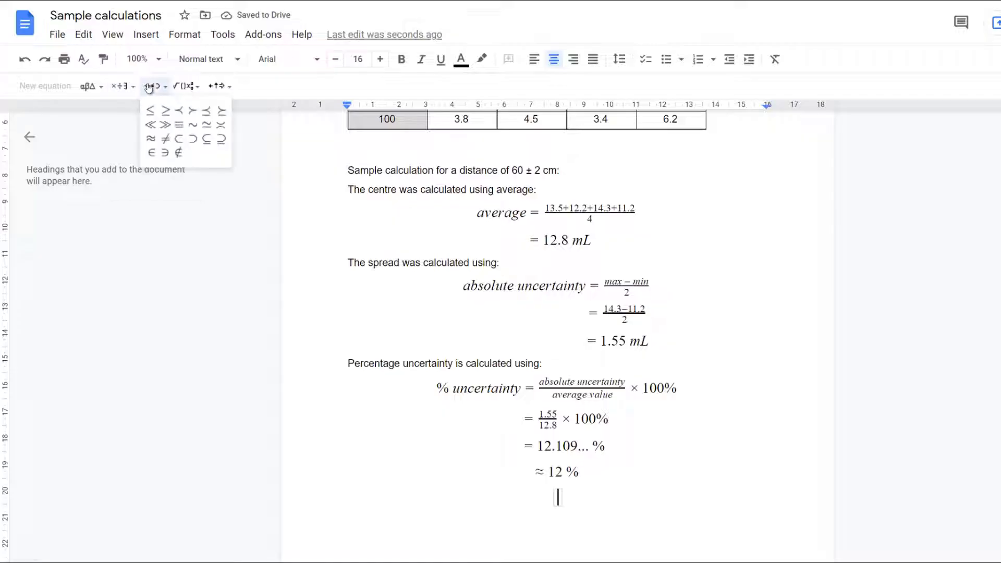
pyautogui.click(185, 86)
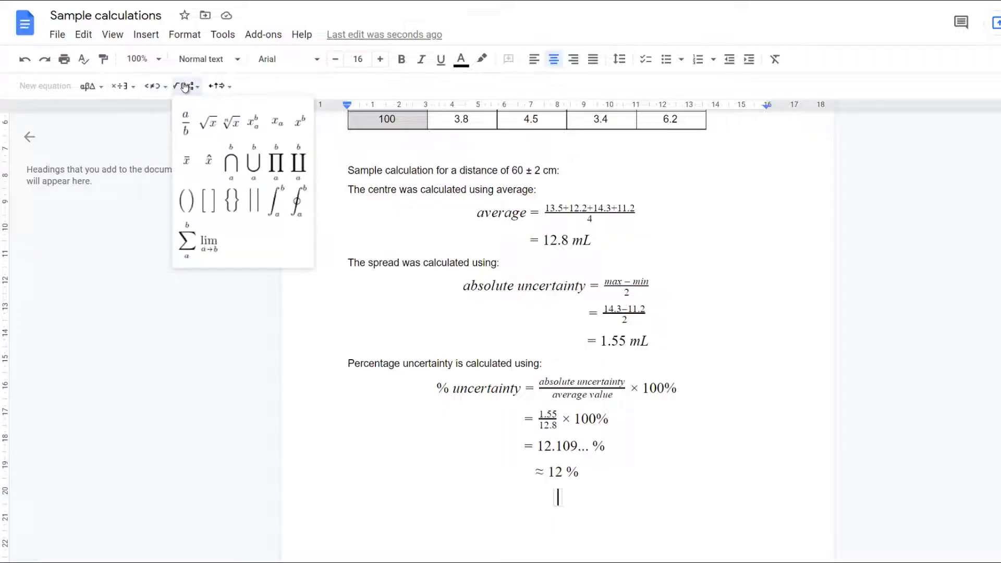
pyautogui.click(217, 86)
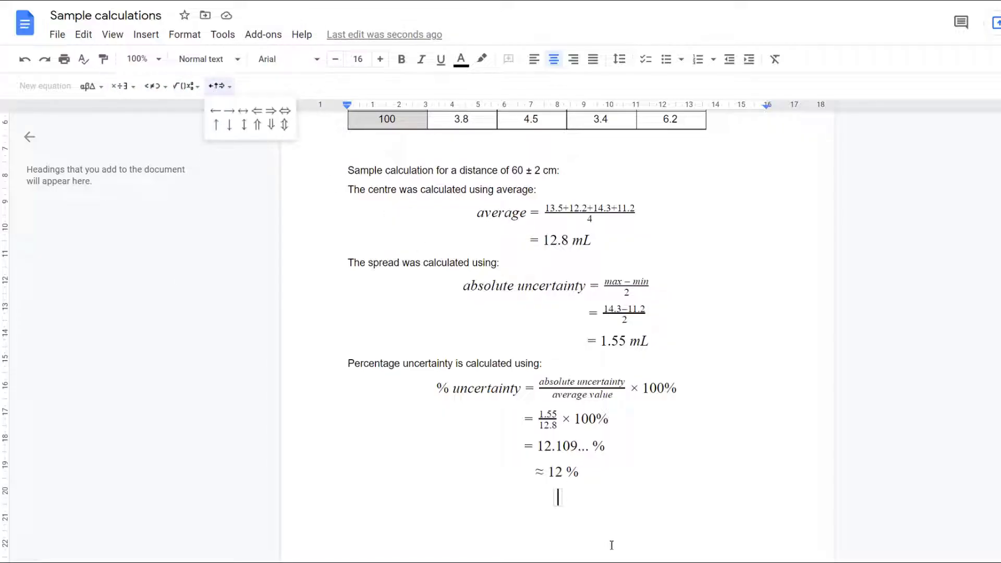
pyautogui.click(592, 498)
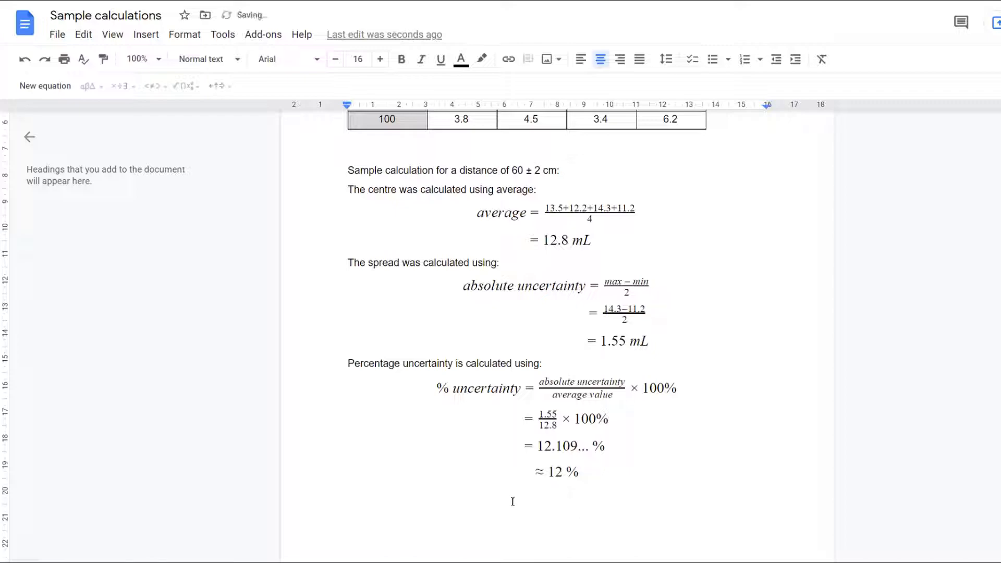
# Step: Reset the empty line below "≈ 12 %" to normal text and insert the therefore symbol ∴ there
pyautogui.click(197, 60)
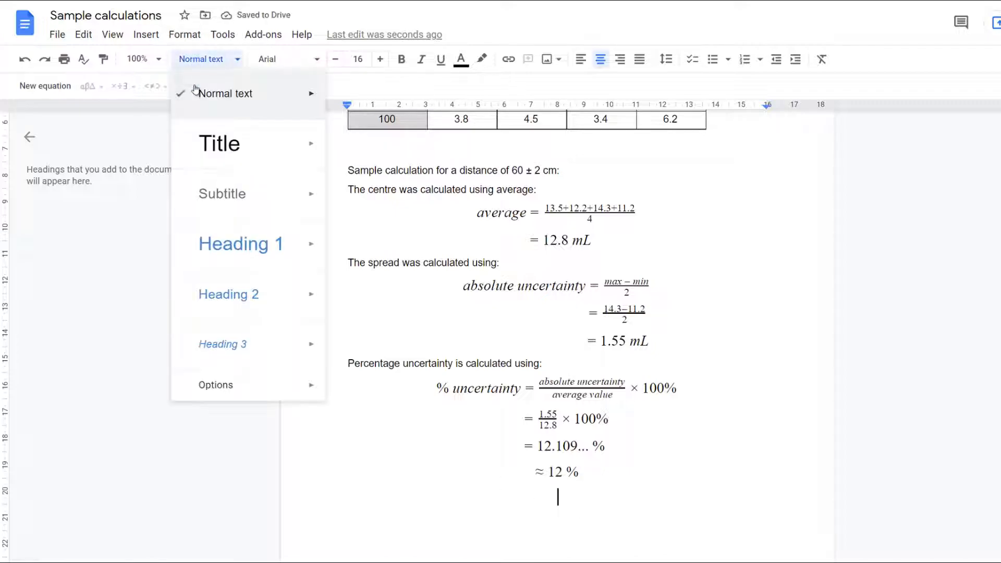
pyautogui.click(196, 91)
pyautogui.click(138, 41)
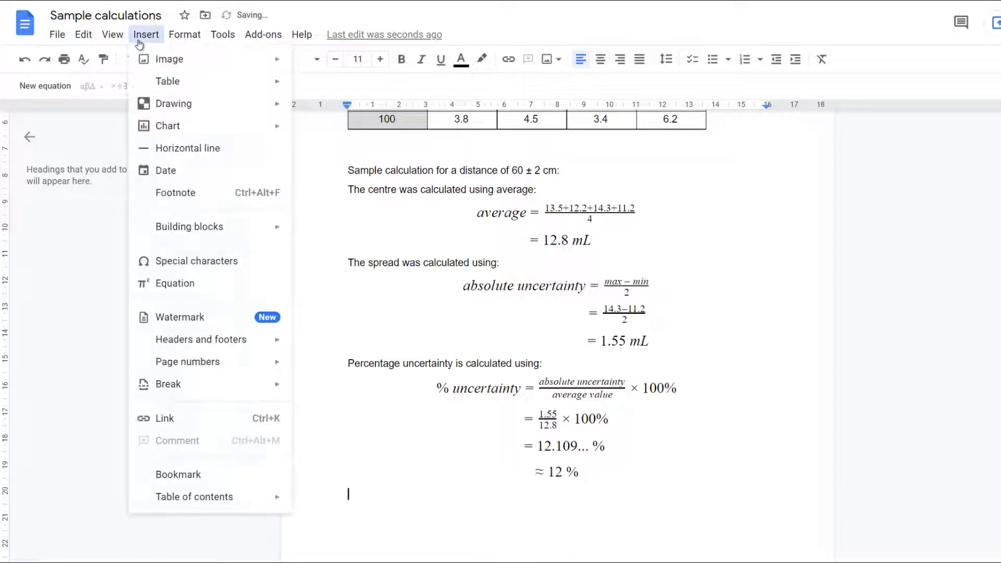
pyautogui.click(191, 273)
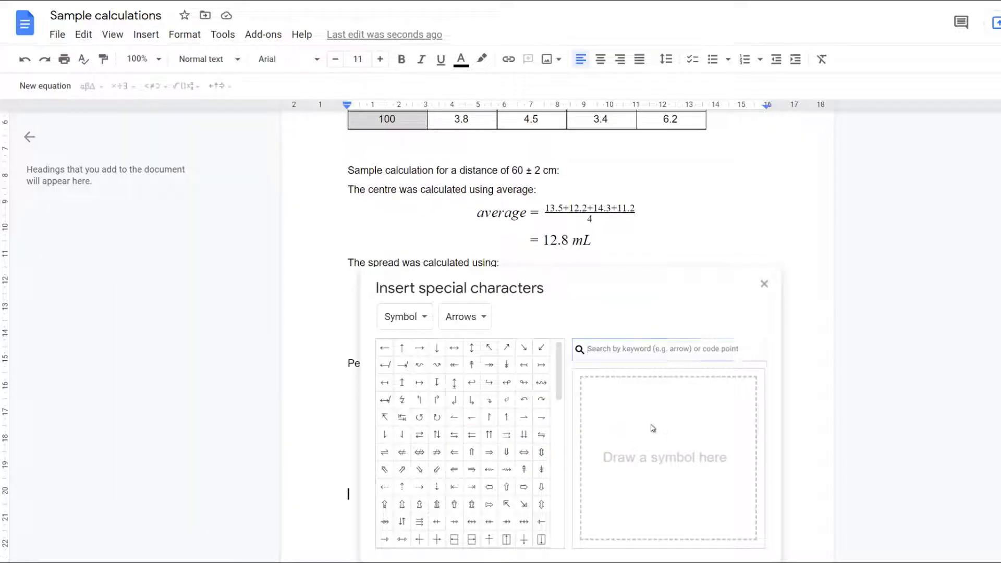
pyautogui.moveTo(641, 423)
pyautogui.mouseDown()
pyautogui.moveTo(640, 416)
pyautogui.moveTo(620, 440)
pyautogui.moveTo(659, 438)
pyautogui.mouseUp()
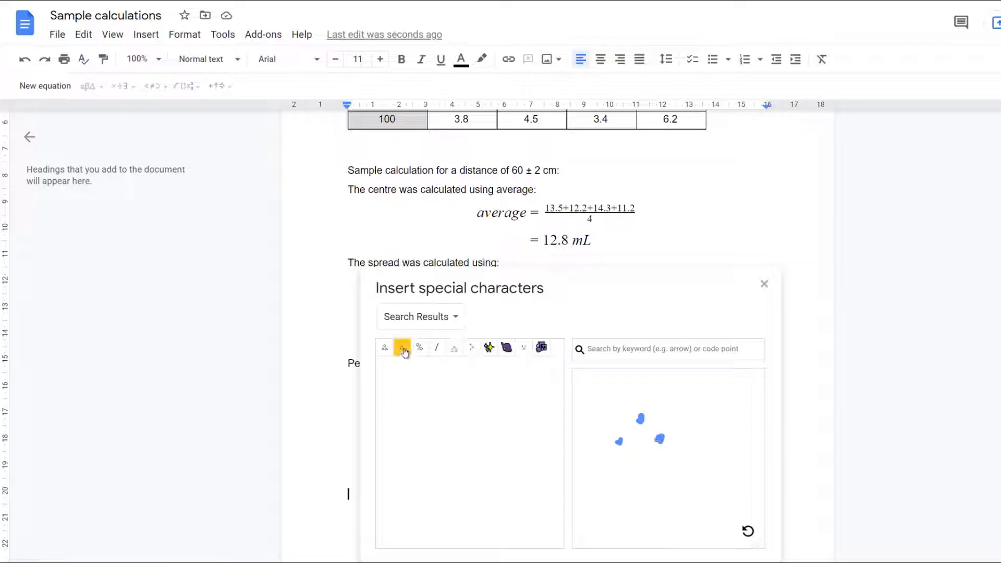
pyautogui.click(404, 352)
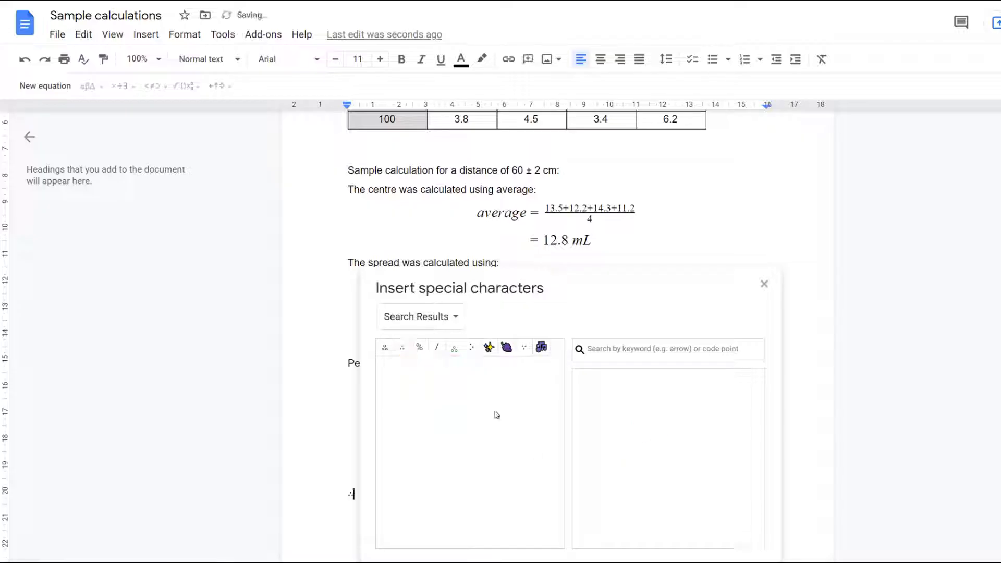
pyautogui.click(765, 284)
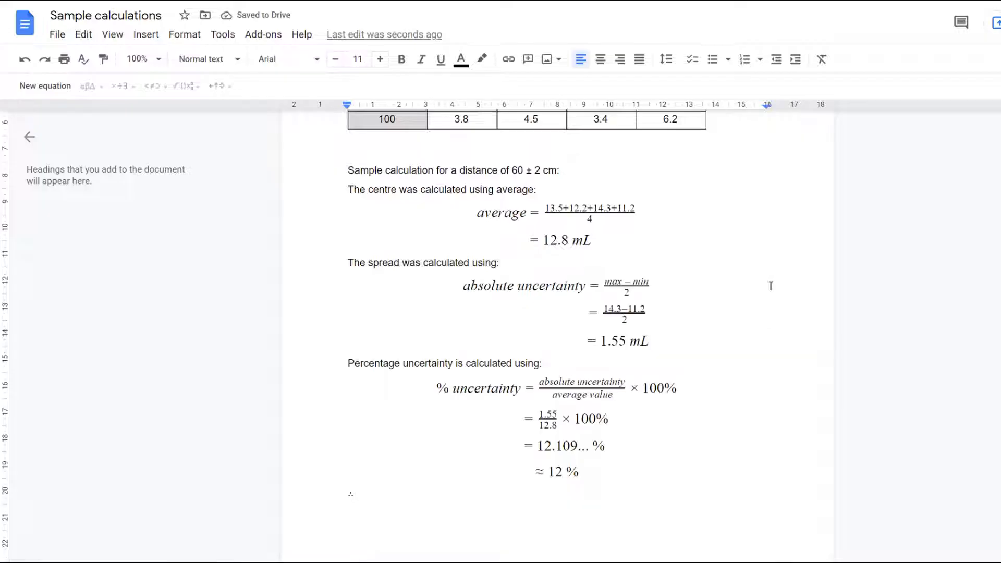
# Step: After the ∴ symbol, write "The volume for a distance of 60 ± 2 cm is approximately", copying the distance from the sample calculation heading
pyautogui.write('The volume for ')
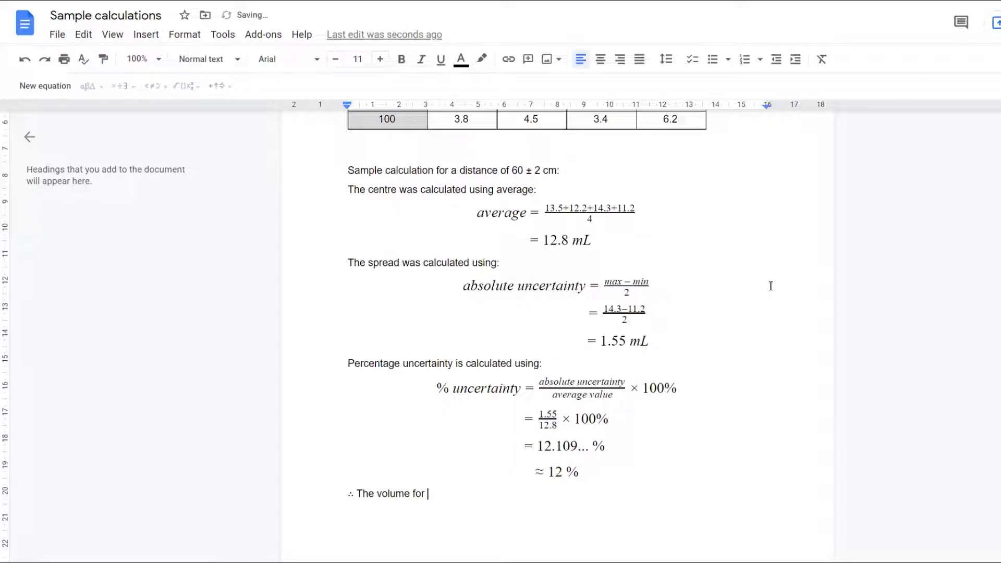
pyautogui.write('a distance of')
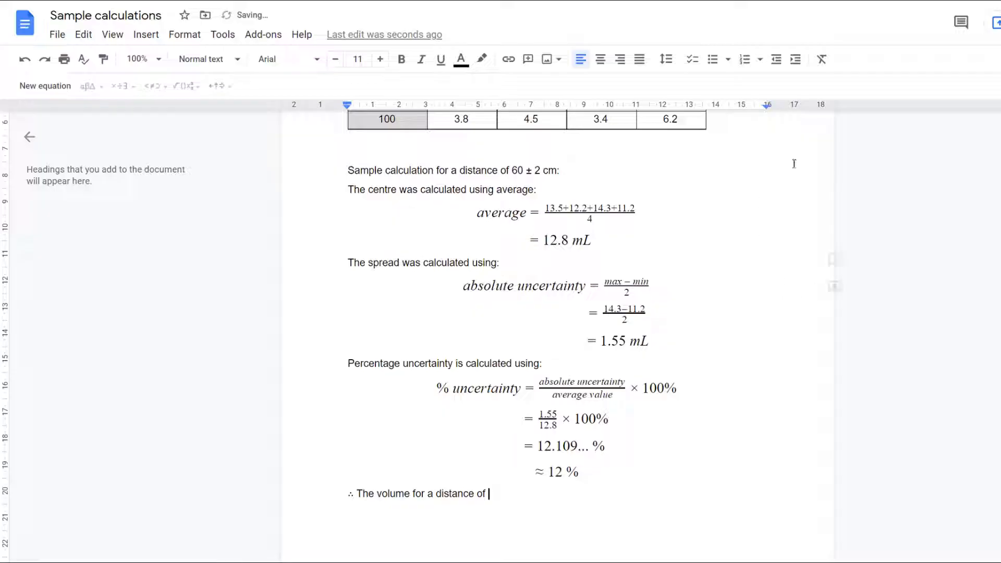
pyautogui.moveTo(557, 172); pyautogui.dragTo(516, 175)
pyautogui.hotkey('ctrl', 'c')
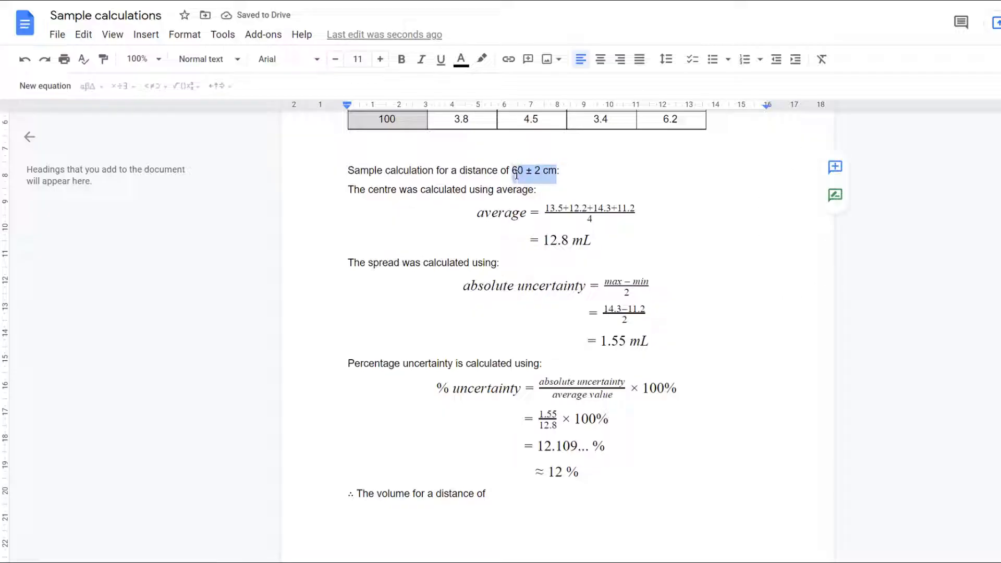
pyautogui.click(515, 494)
pyautogui.hotkey('ctrl', 'v')
pyautogui.write('is approximately')
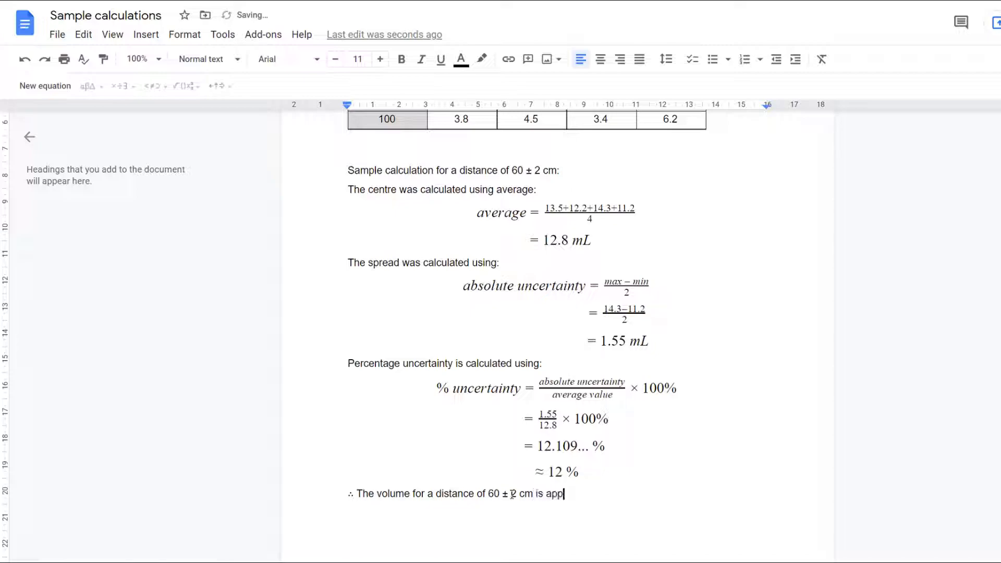
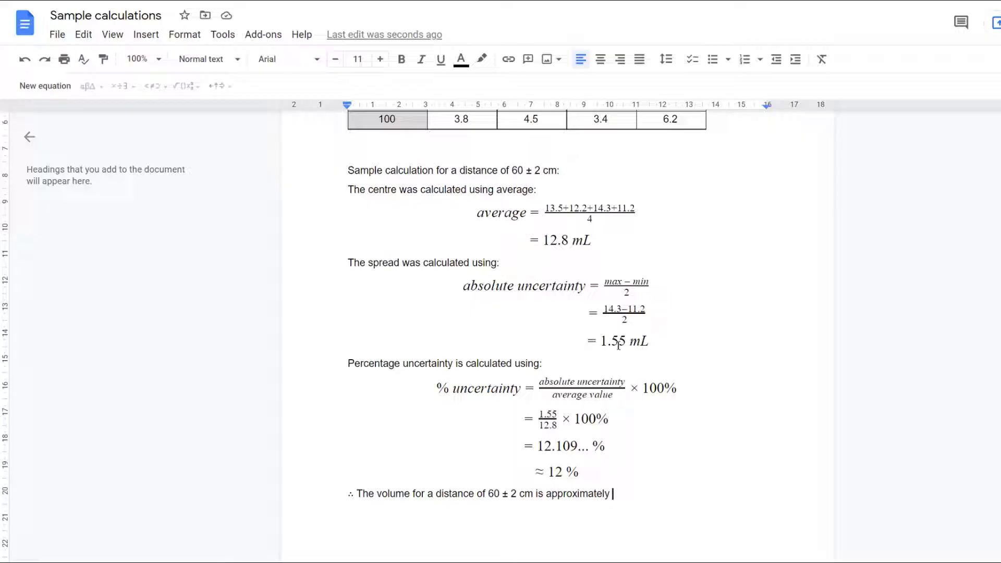
# Step: Finish the concluding sentence with the volume "13 ± 2 mL", adapting a pasted copy of the distance value
pyautogui.write('60 ± 2 cm')
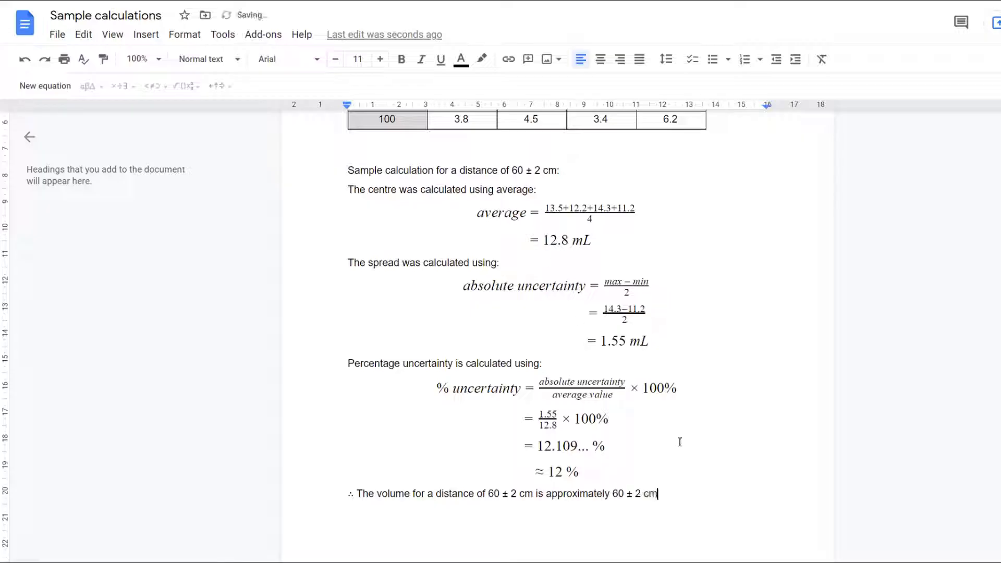
pyautogui.press('BackSpace')
pyautogui.press('BackSpace')
pyautogui.write('m')
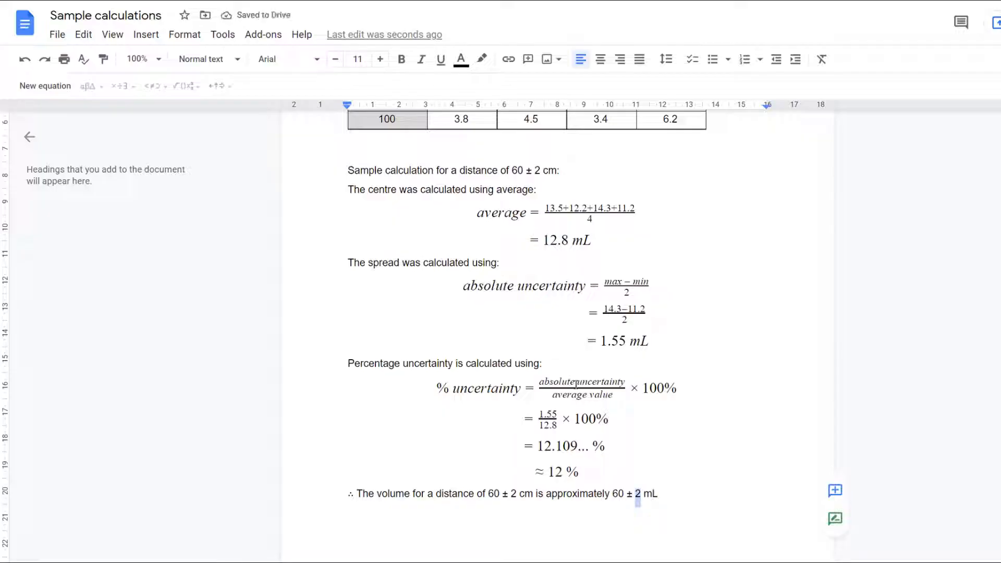
pyautogui.doubleClick(617, 494)
pyautogui.write('13')
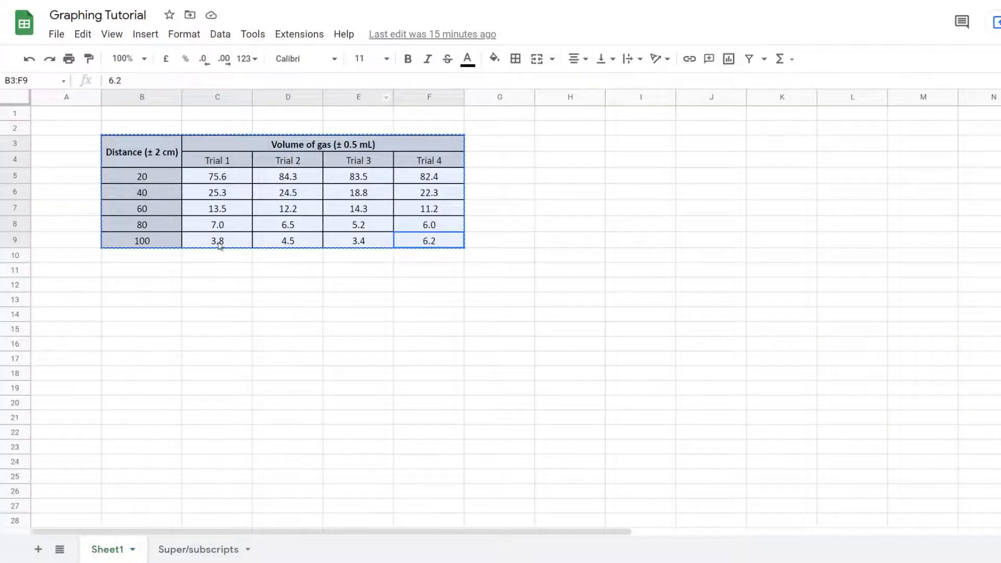
# Step: Switch to the Graphing Tutorial spreadsheet in Google Sheets and select cell B13 below the gas volume table
pyautogui.click(140, 312)
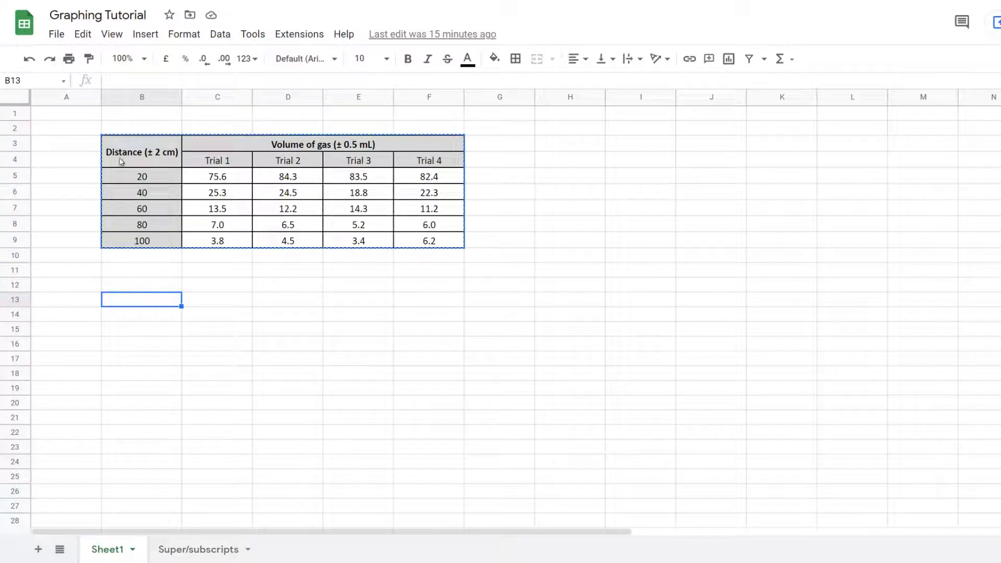
# Step: Copy the distance column B3:B9 with its header and paste it below the table starting at B13
pyautogui.moveTo(131, 159); pyautogui.dragTo(139, 237)
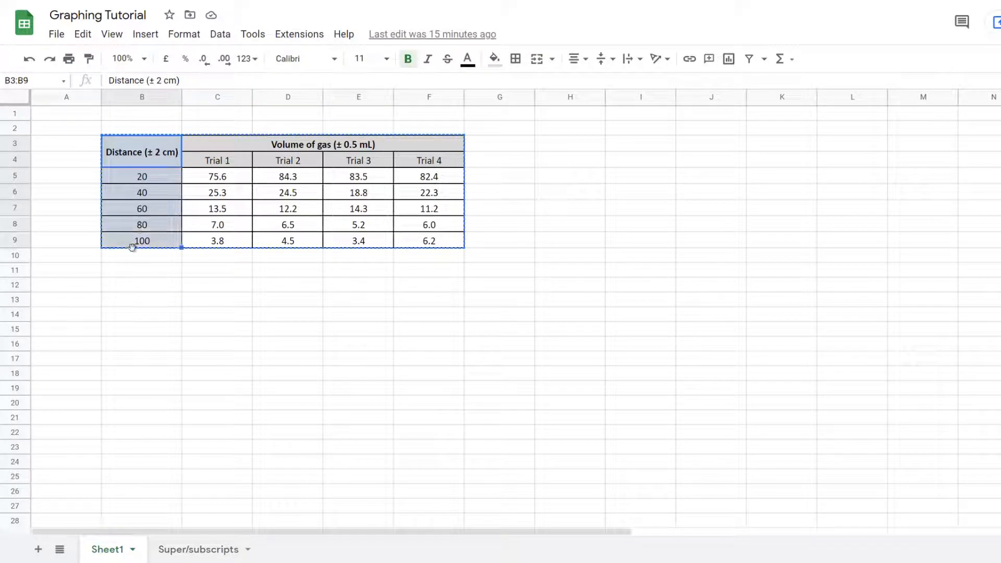
pyautogui.hotkey('ctrl', 'c')
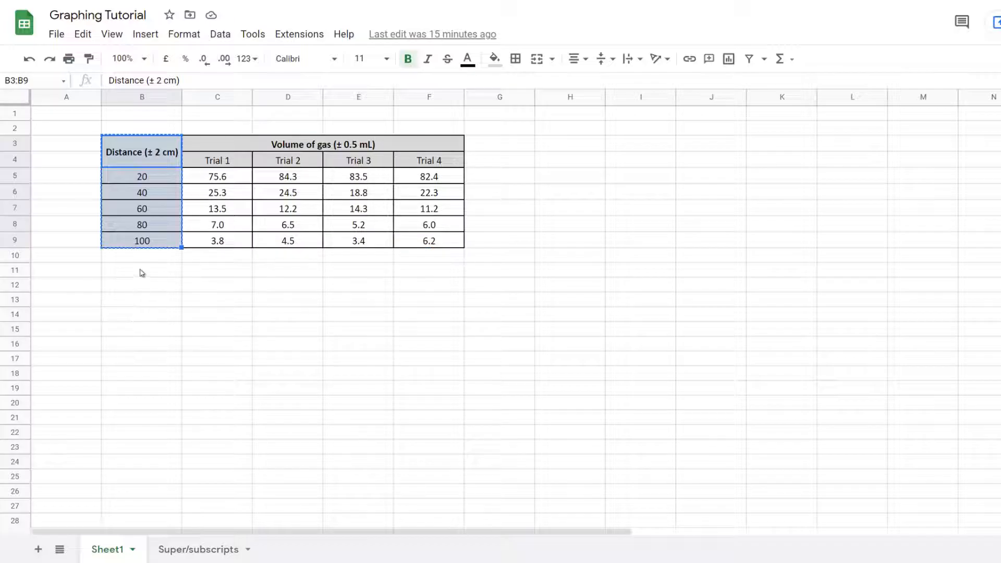
pyautogui.click(133, 304)
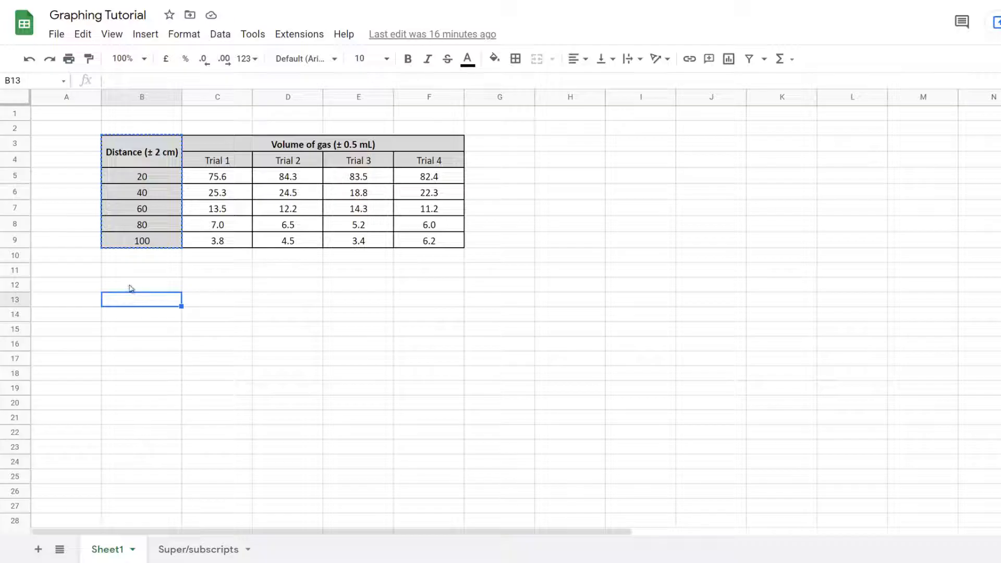
pyautogui.hotkey('ctrl', 'v')
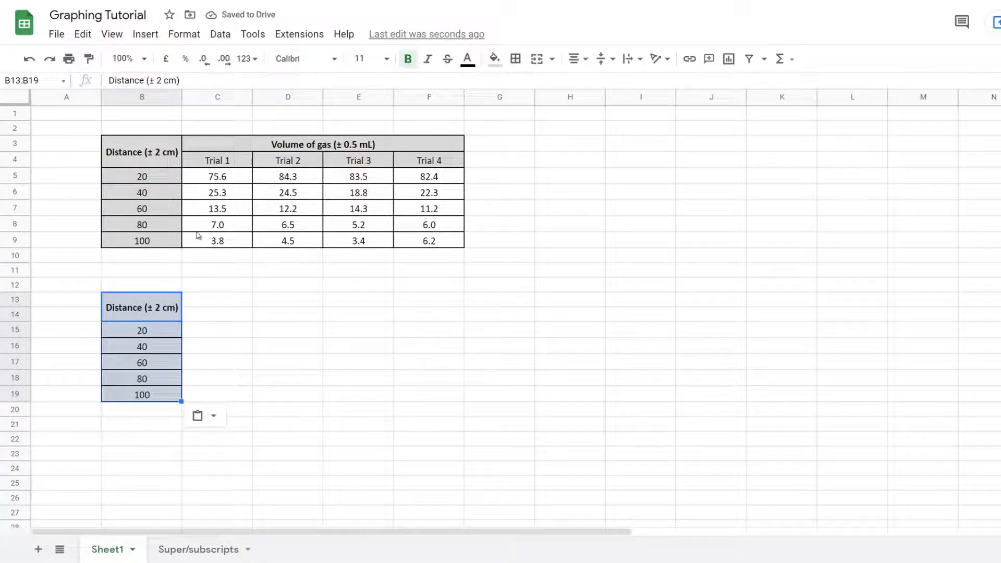
# Step: Unmerge the copied Distance header cell and move its text and formatting down from B13 to B14
pyautogui.click(201, 301)
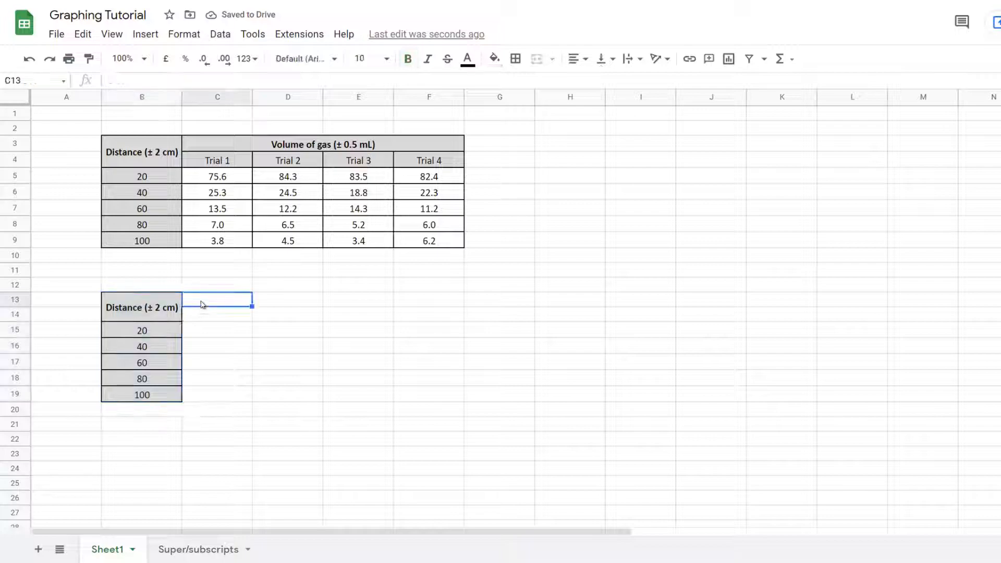
pyautogui.keyDown('shift'); pyautogui.click(203, 314); pyautogui.keyUp('shift')
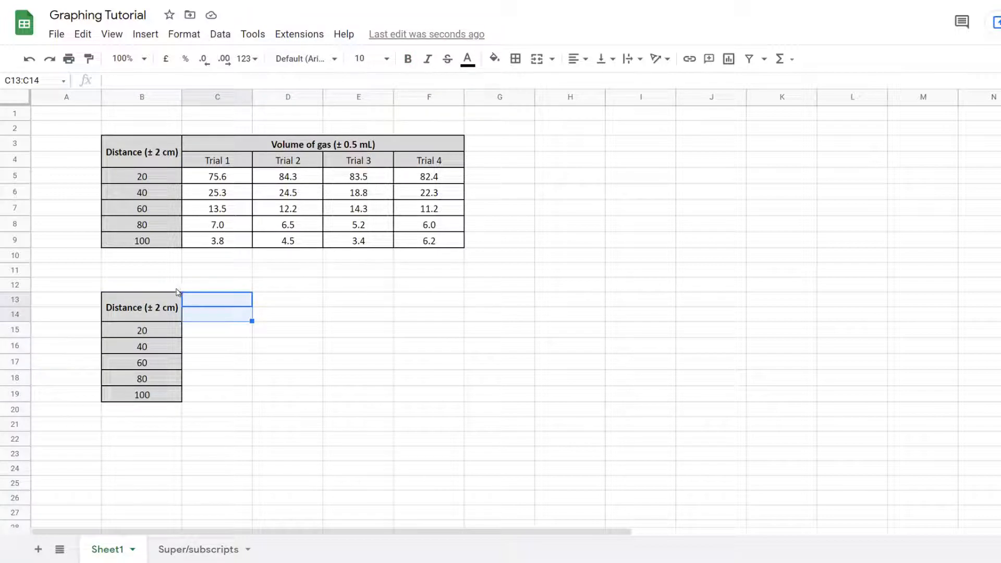
pyautogui.click(177, 293)
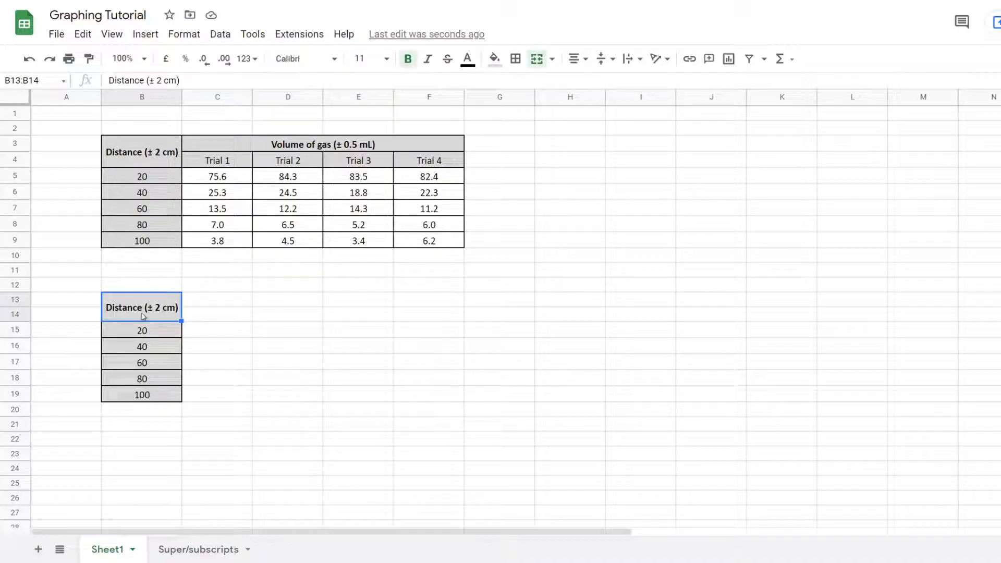
pyautogui.click(537, 58)
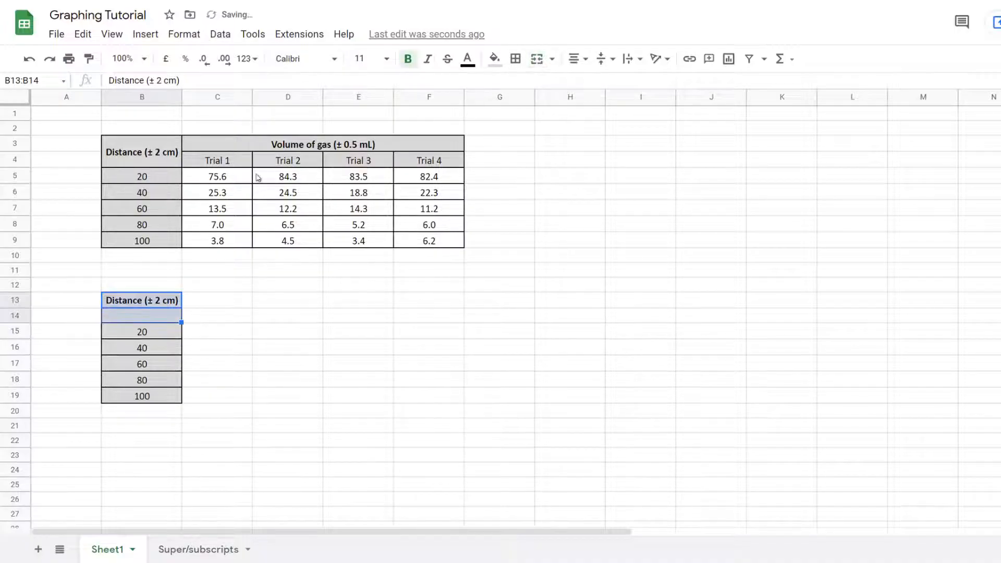
pyautogui.click(133, 319)
pyautogui.click(140, 295)
pyautogui.hotkey('ctrl', 'c')
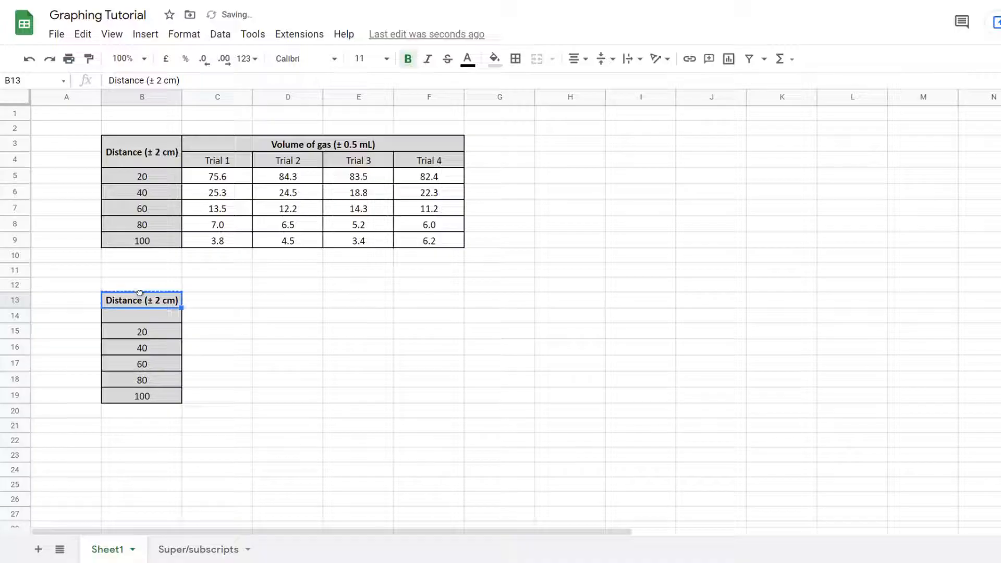
pyautogui.click(142, 313)
pyautogui.hotkey('ctrl', 'v')
# Step: Enter the header "Average Volume (mL)" in C14 and widen column C to fit it
pyautogui.click(204, 317)
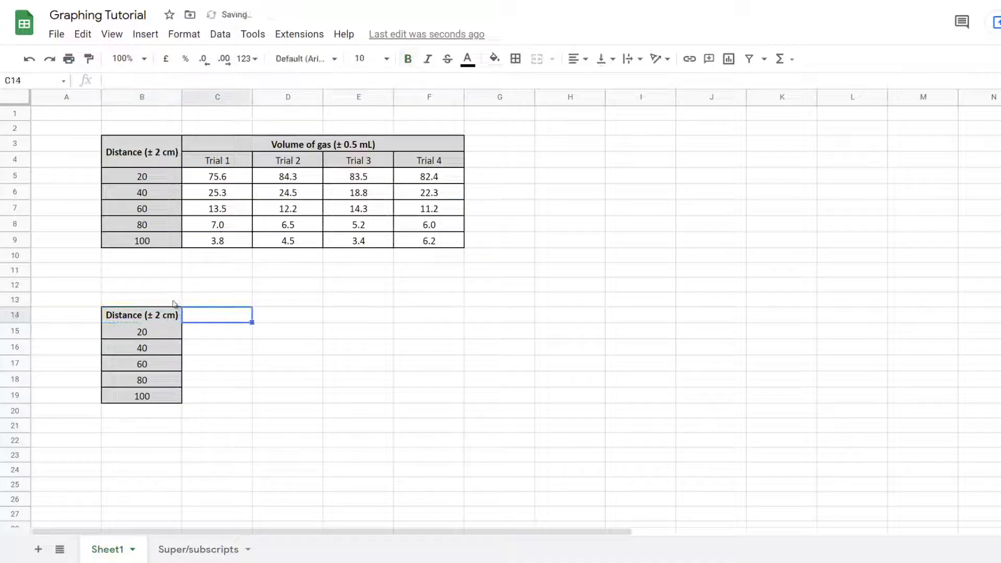
pyautogui.write('Av')
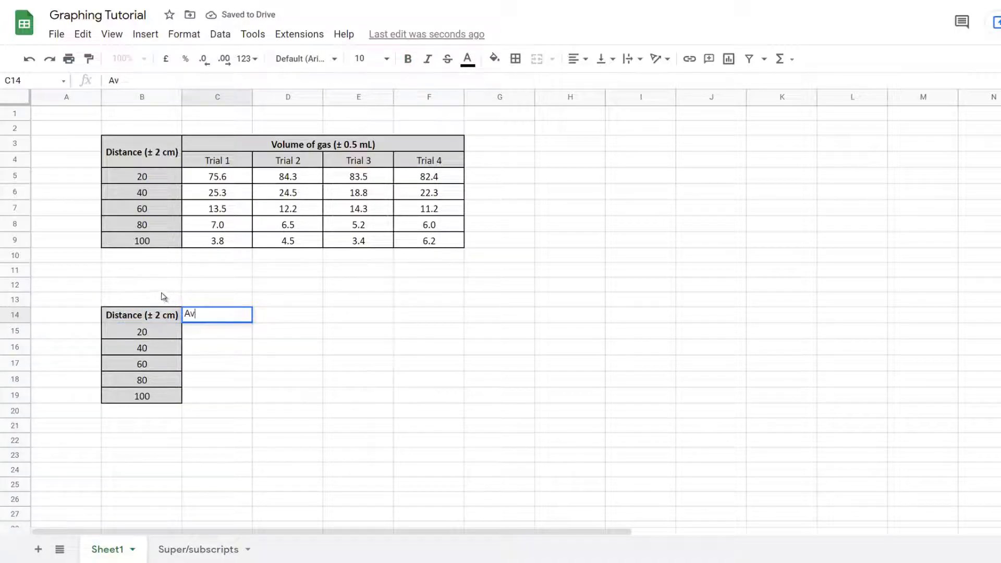
pyautogui.write('erage Volume')
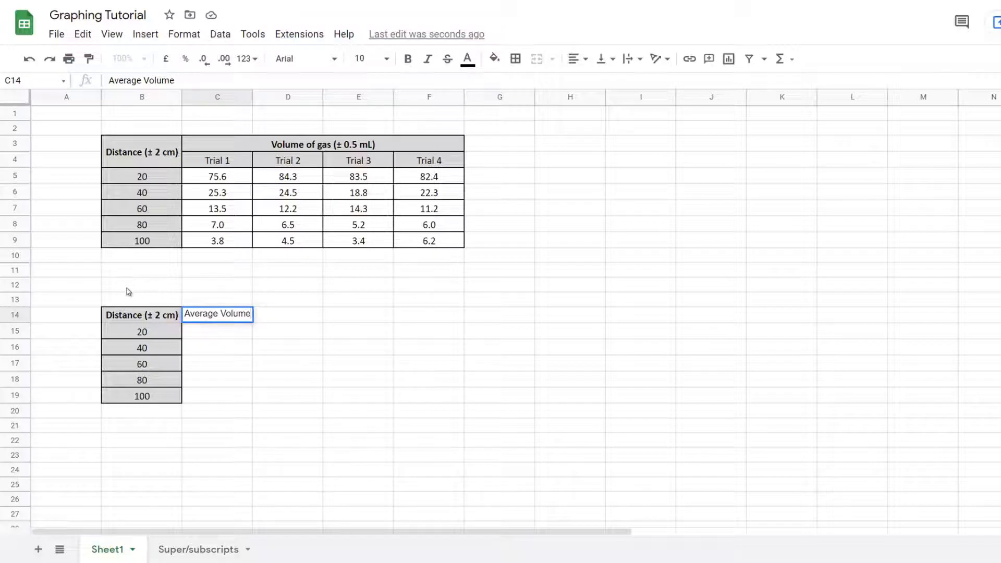
pyautogui.moveTo(129, 315); pyautogui.dragTo(170, 399)
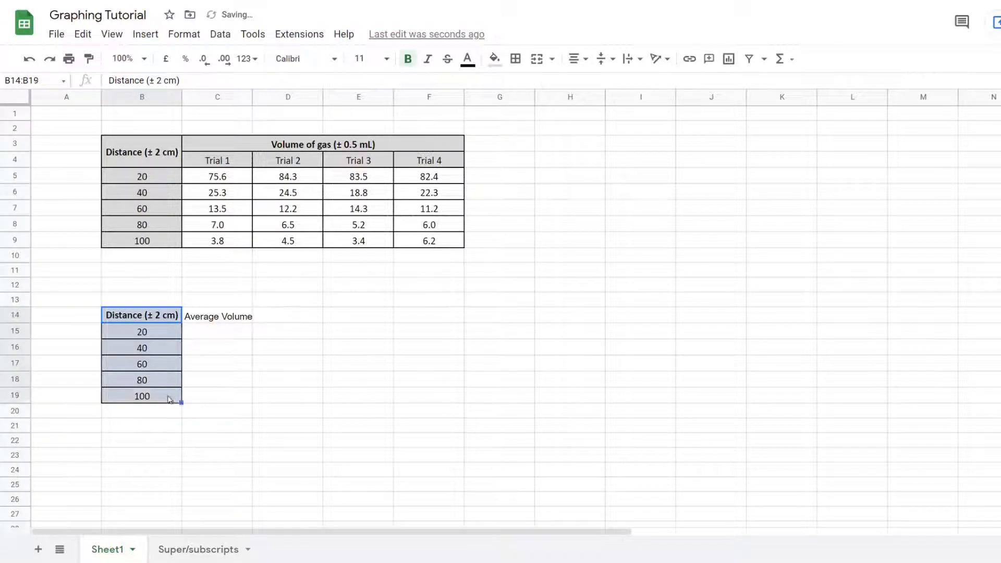
pyautogui.click(245, 321)
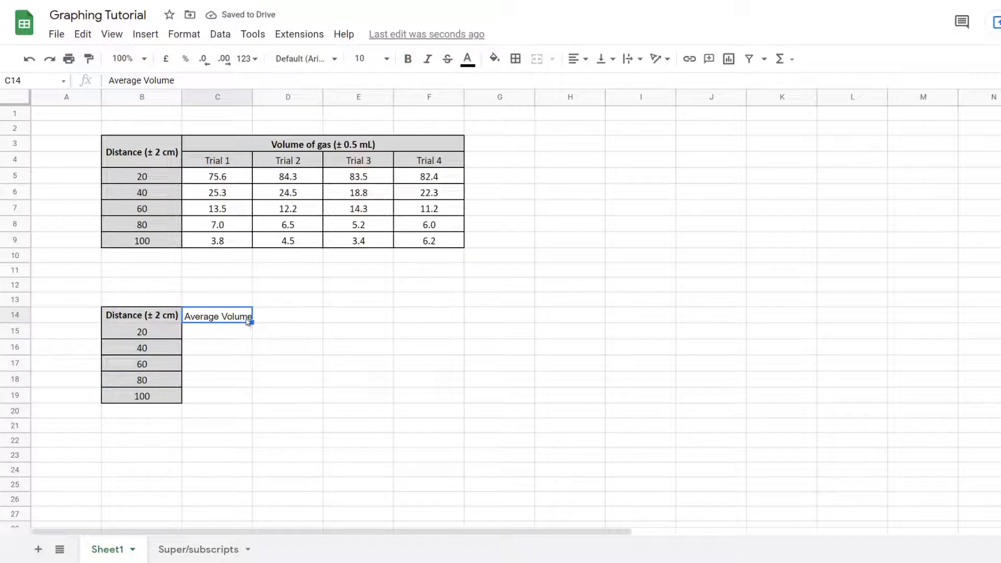
pyautogui.doubleClick(247, 319)
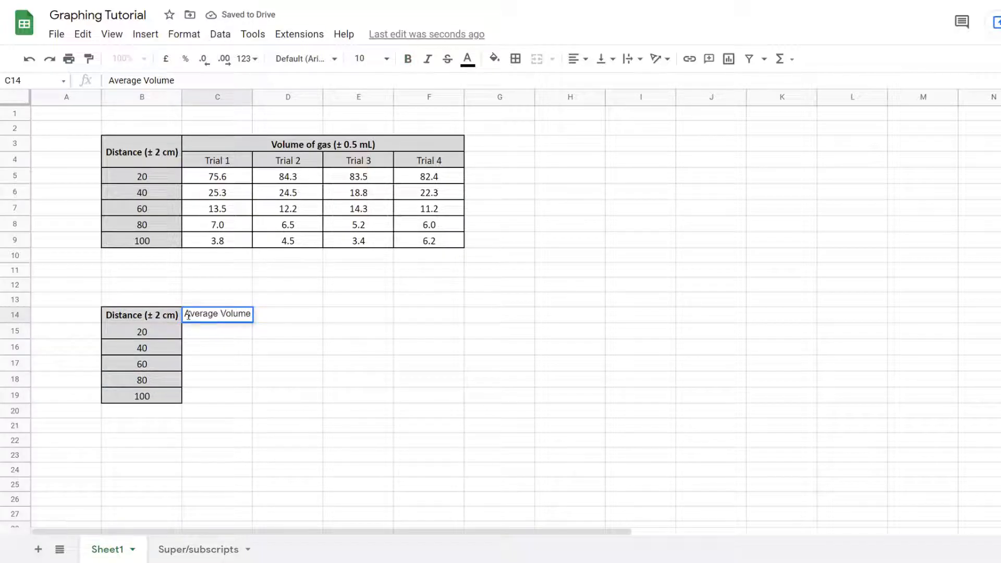
pyautogui.moveTo(188, 315); pyautogui.dragTo(253, 318)
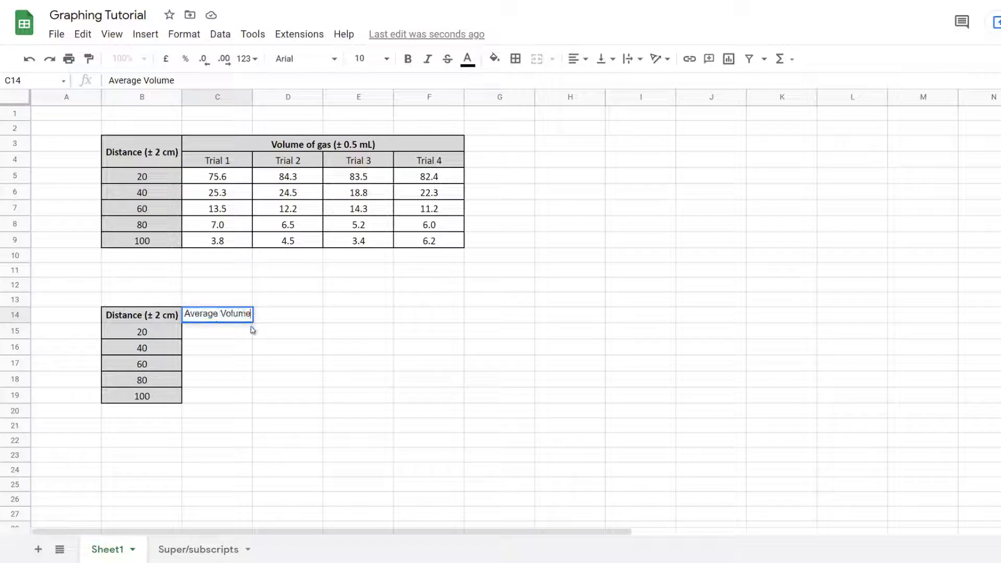
pyautogui.write('(')
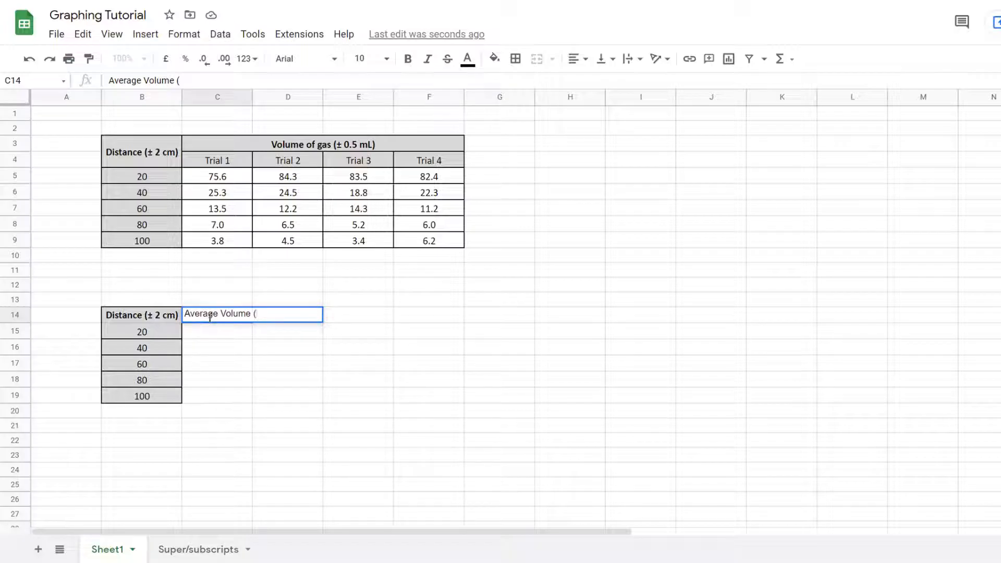
pyautogui.write('mL')
pyautogui.press('Return')
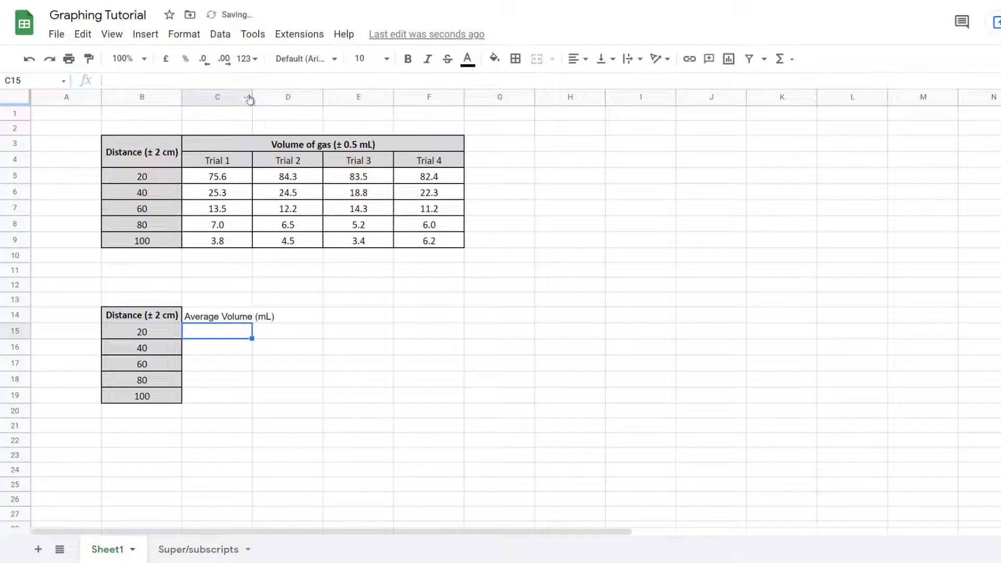
pyautogui.moveTo(254, 96); pyautogui.dragTo(279, 96)
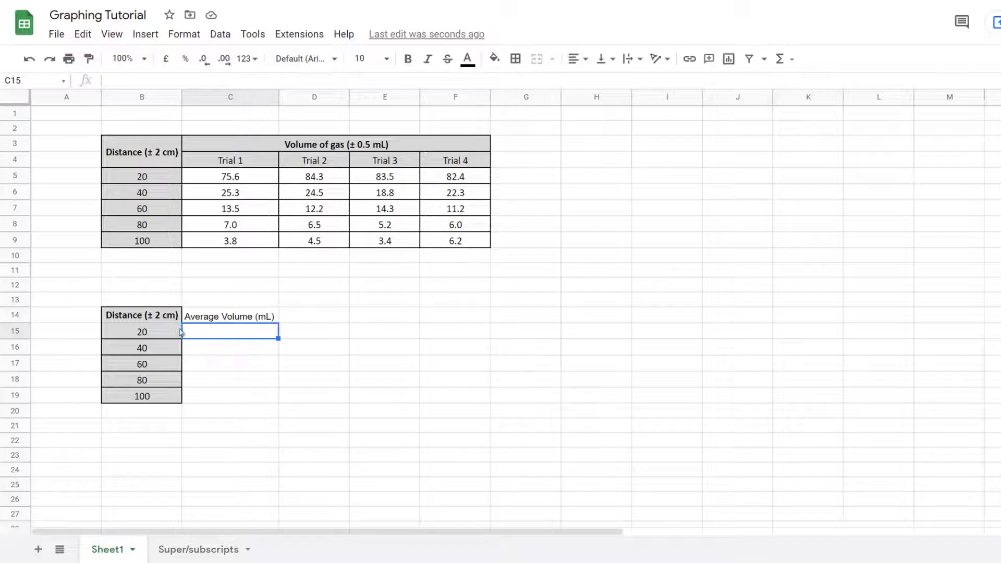
# Step: Calculate the average of C5:F5 in C15 and accept the suggested auto-fill for C16:C19
pyautogui.write('=')
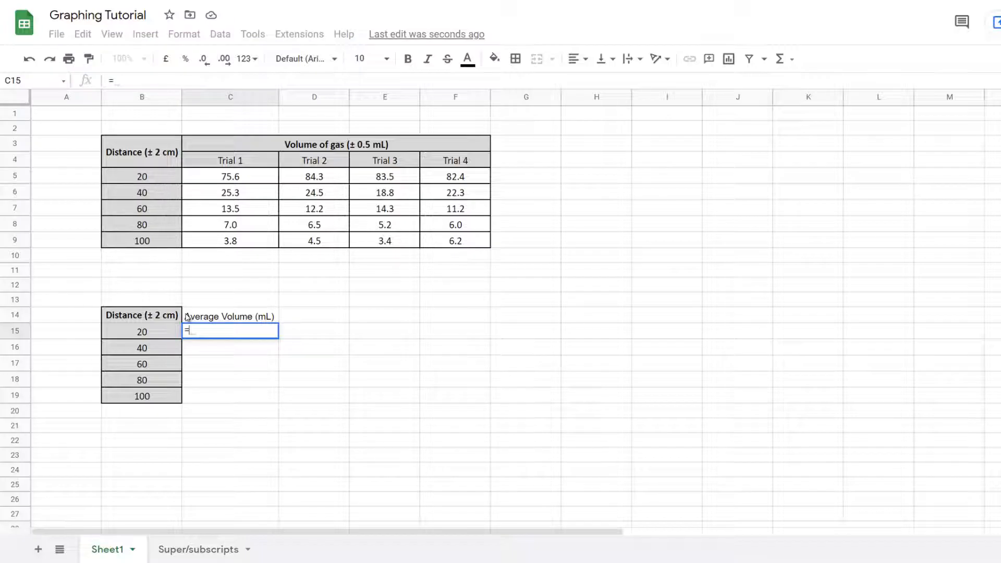
pyautogui.write('averag')
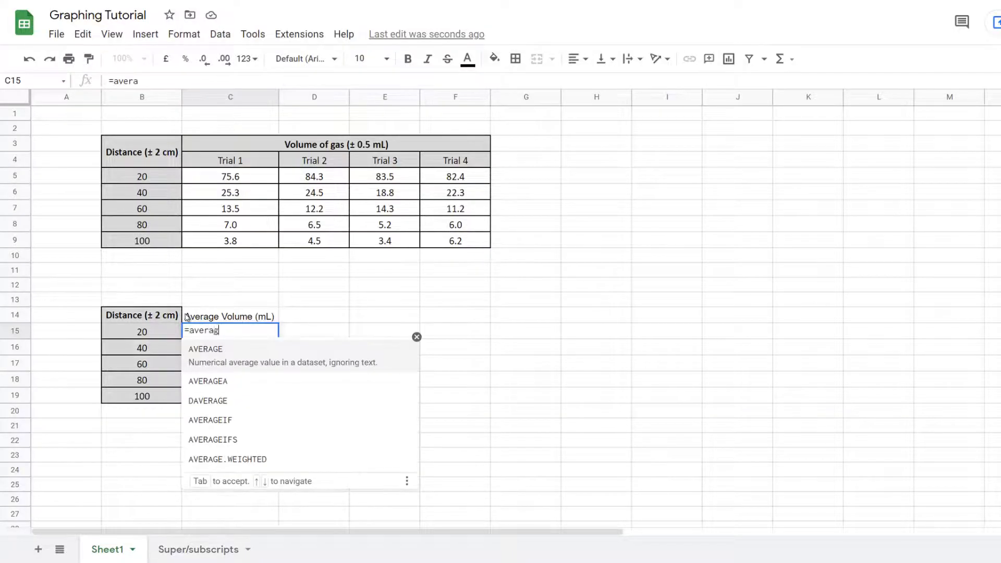
pyautogui.write('e(')
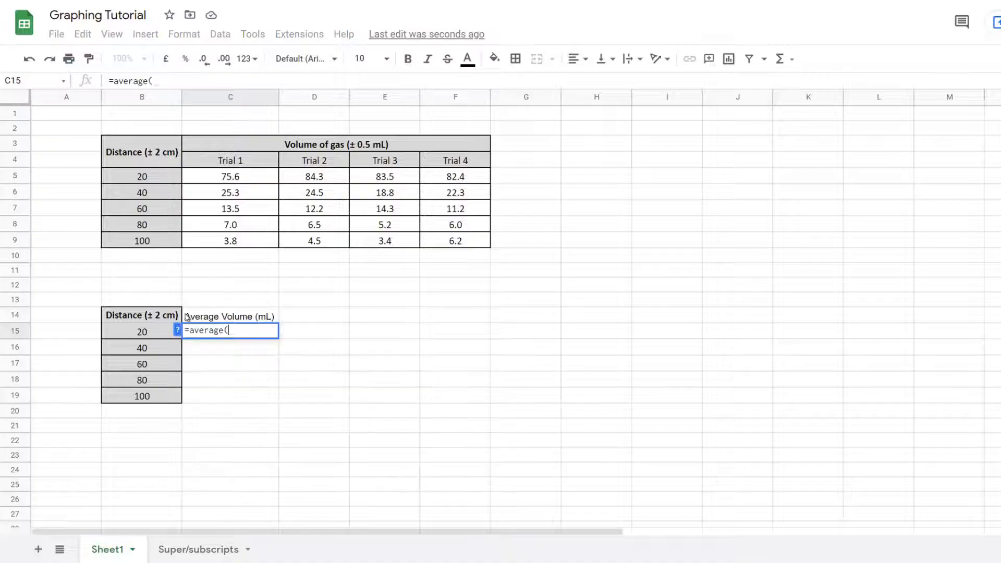
pyautogui.moveTo(252, 174); pyautogui.dragTo(427, 179)
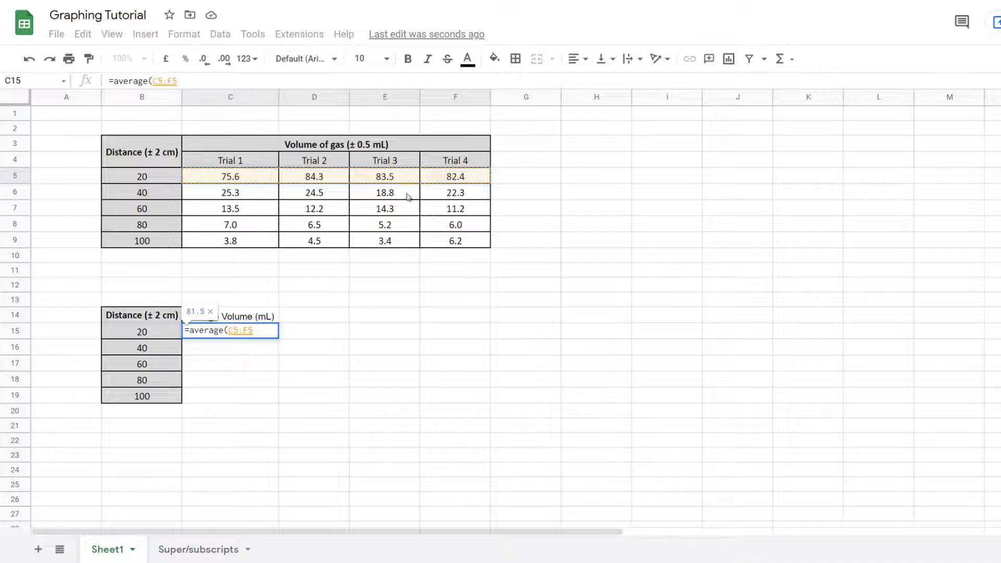
pyautogui.write(')')
pyautogui.press('Return')
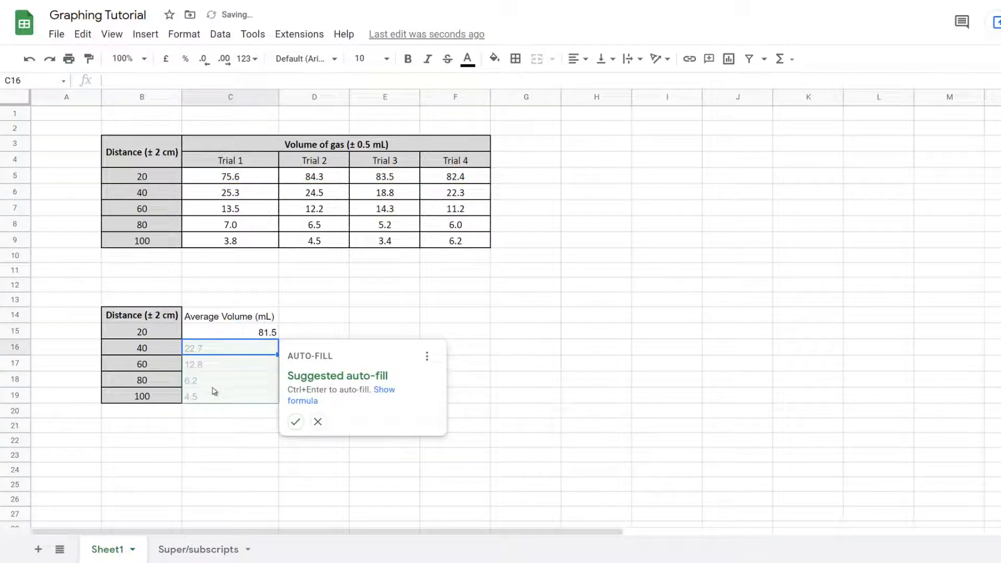
pyautogui.click(296, 421)
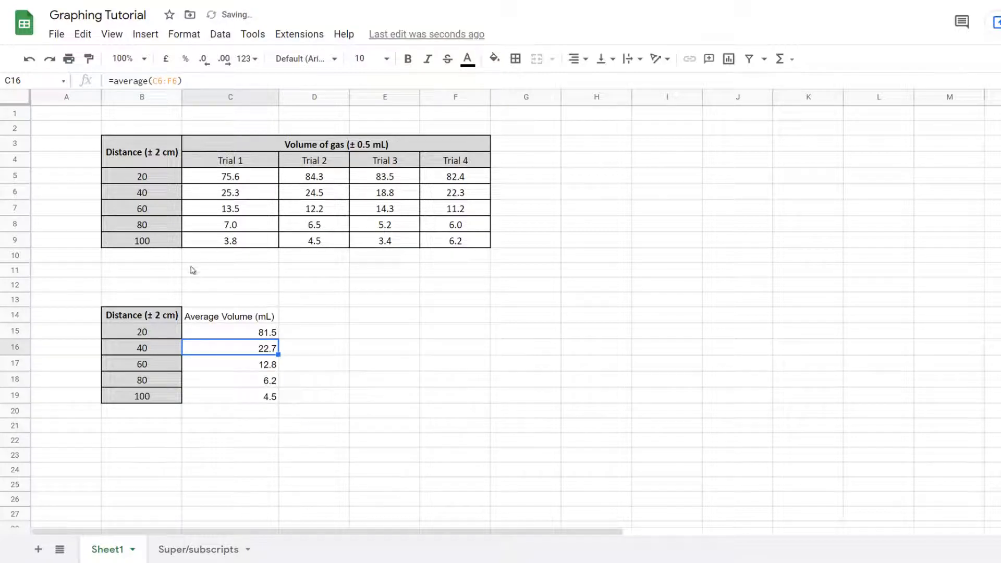
pyautogui.click(242, 366)
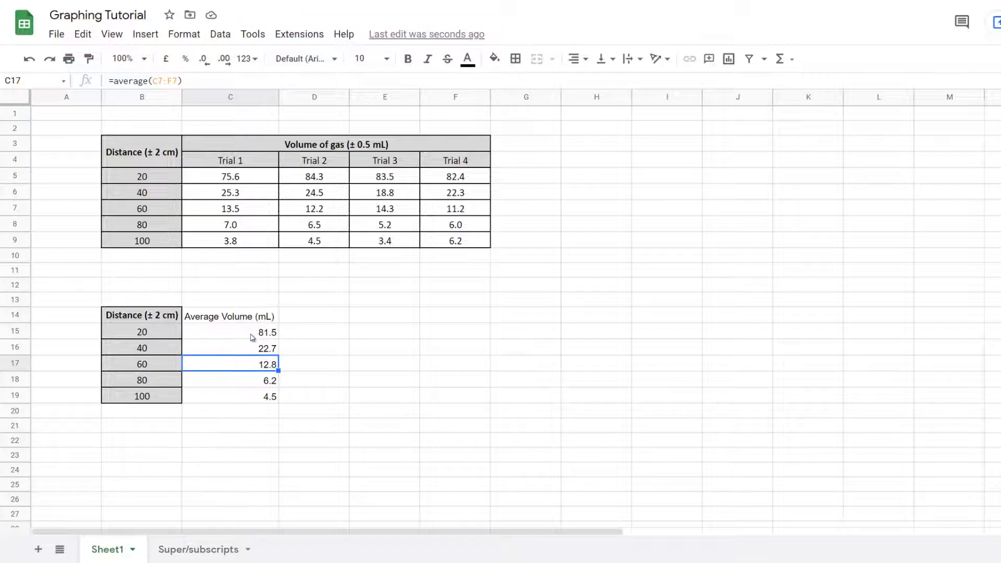
pyautogui.click(147, 336)
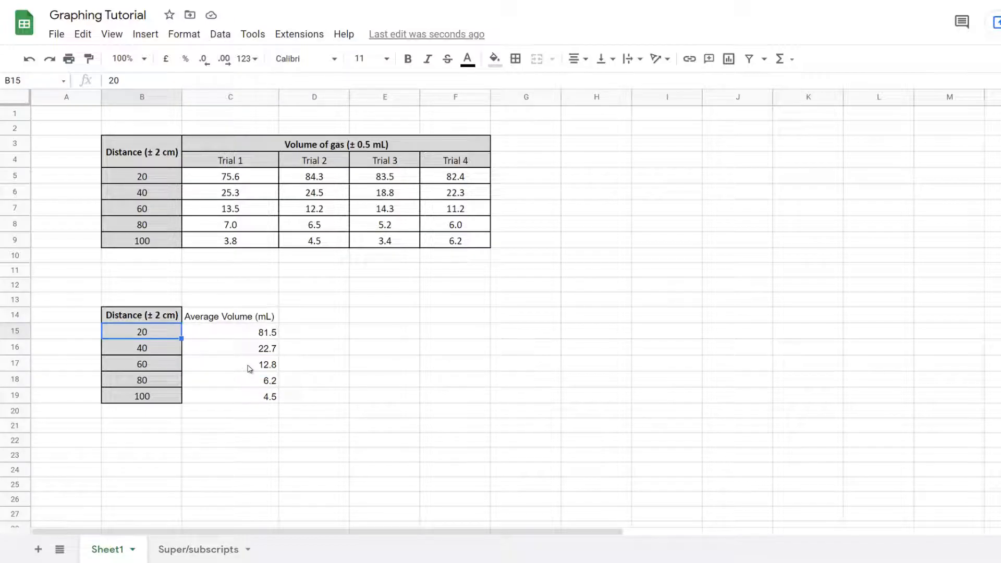
pyautogui.click(139, 364)
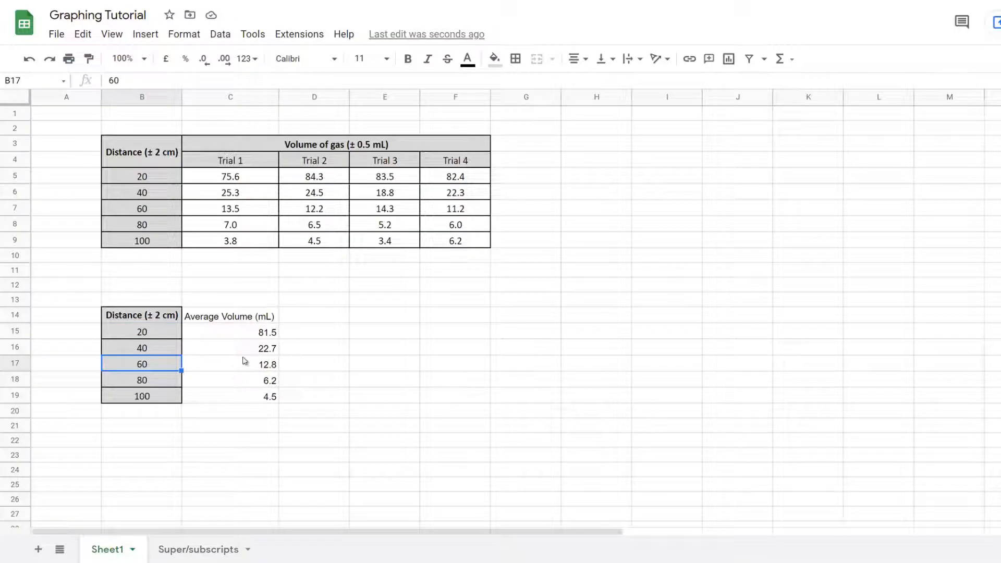
# Step: Enter the header "Uncertainty (± mL)" in D14, copying the ± symbol from the Volume of gas header
pyautogui.click(303, 318)
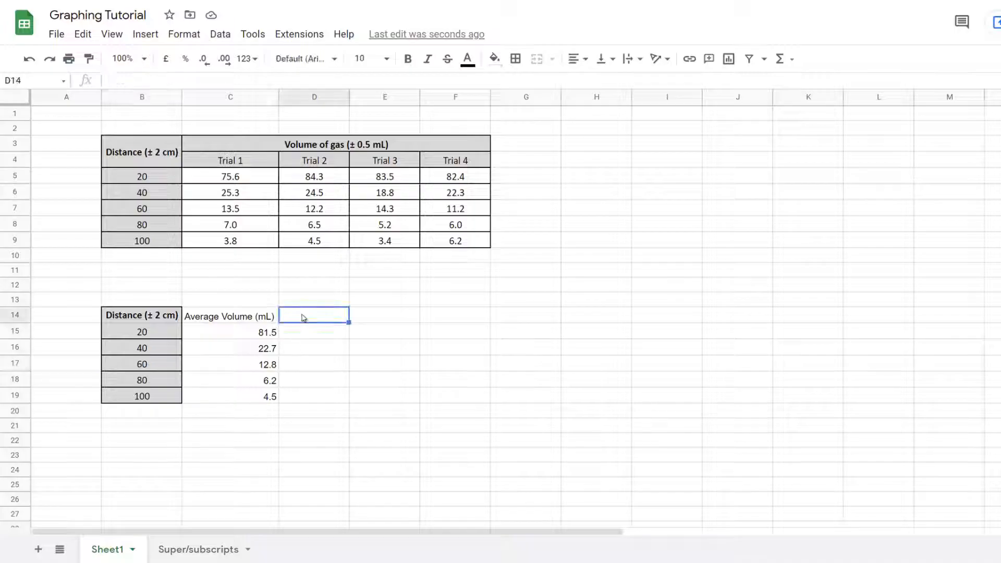
pyautogui.write('Uncerta')
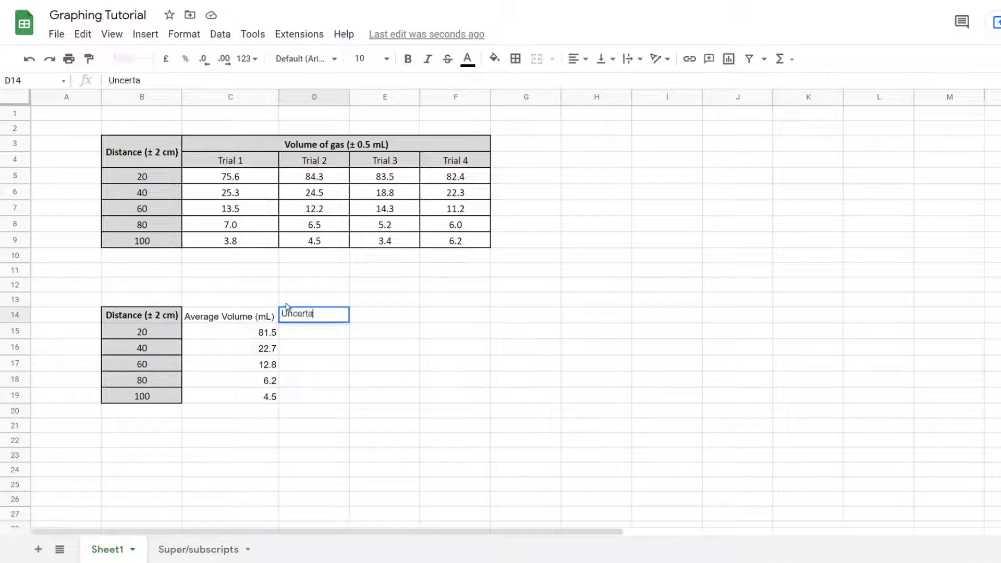
pyautogui.write('inty (')
pyautogui.click(356, 147)
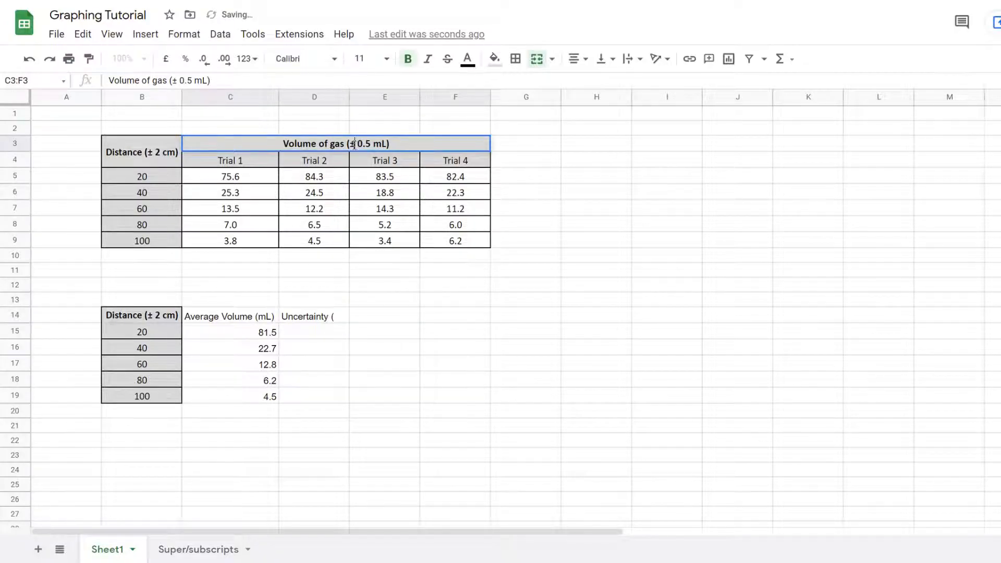
pyautogui.moveTo(355, 144); pyautogui.dragTo(350, 144)
pyautogui.hotkey('ctrl', 'c')
pyautogui.doubleClick(339, 319)
pyautogui.hotkey('ctrl', 'v')
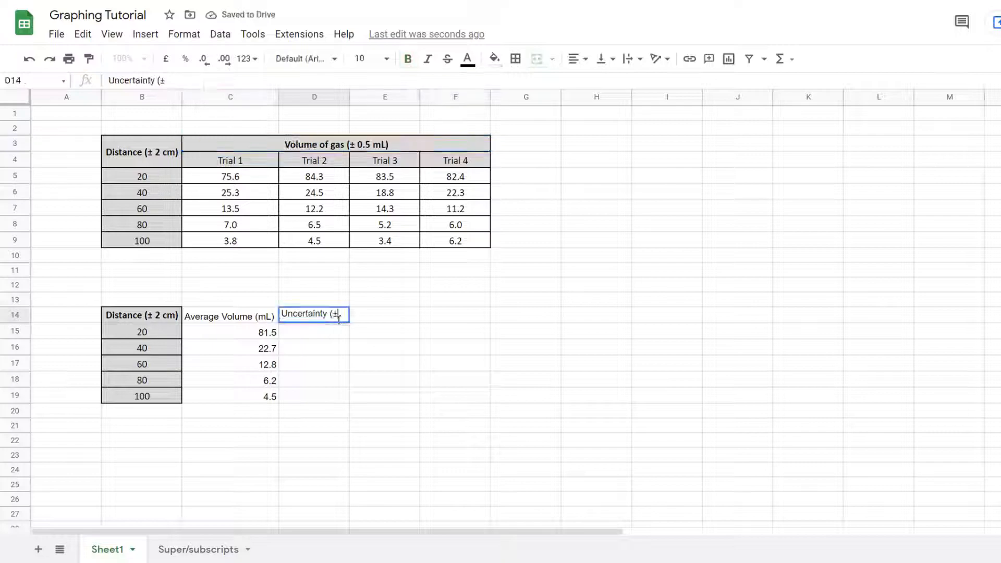
pyautogui.write('mL)')
pyautogui.press('Return')
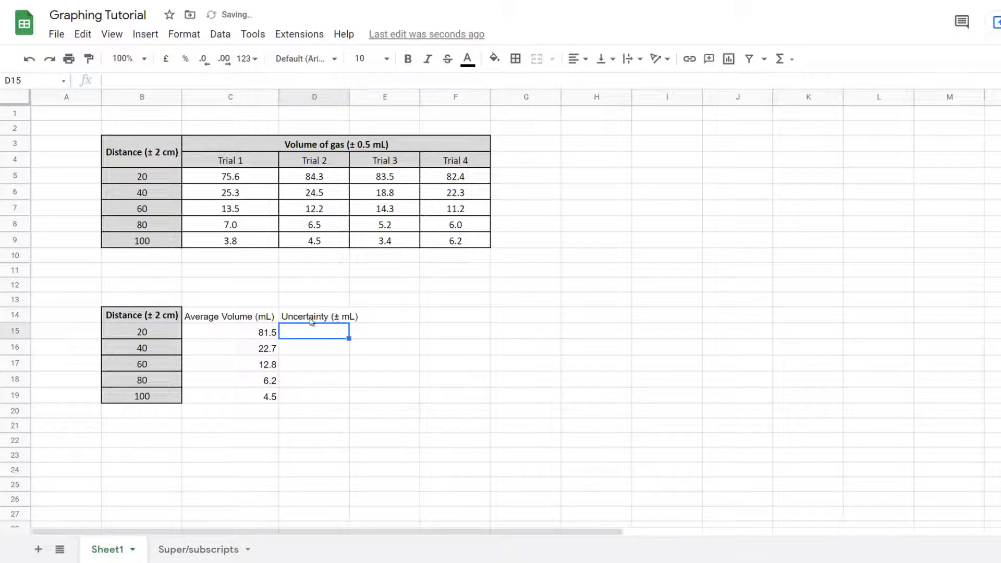
# Step: Enter the header "% uncertainty" in E14
pyautogui.click(377, 316)
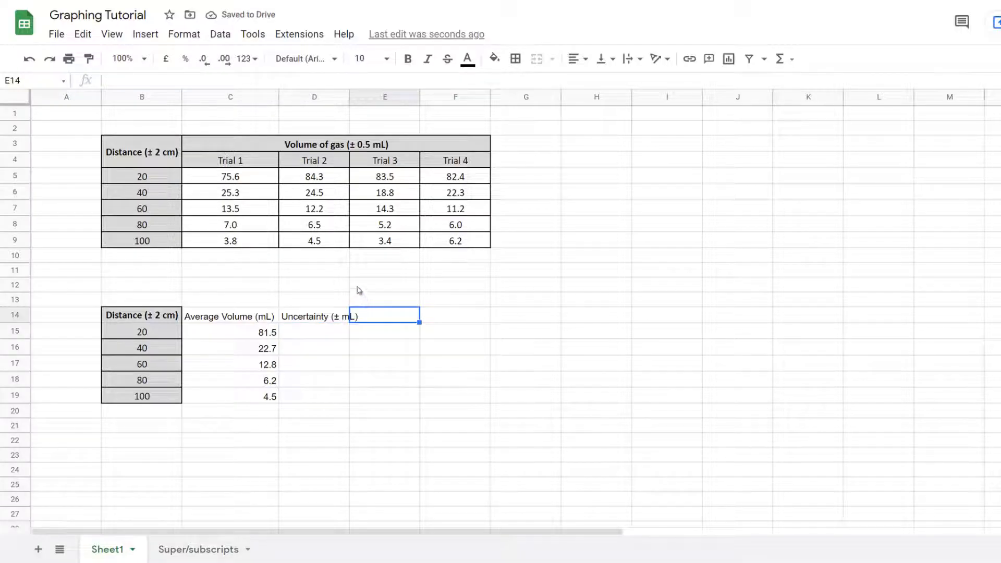
pyautogui.write('% uncertainty')
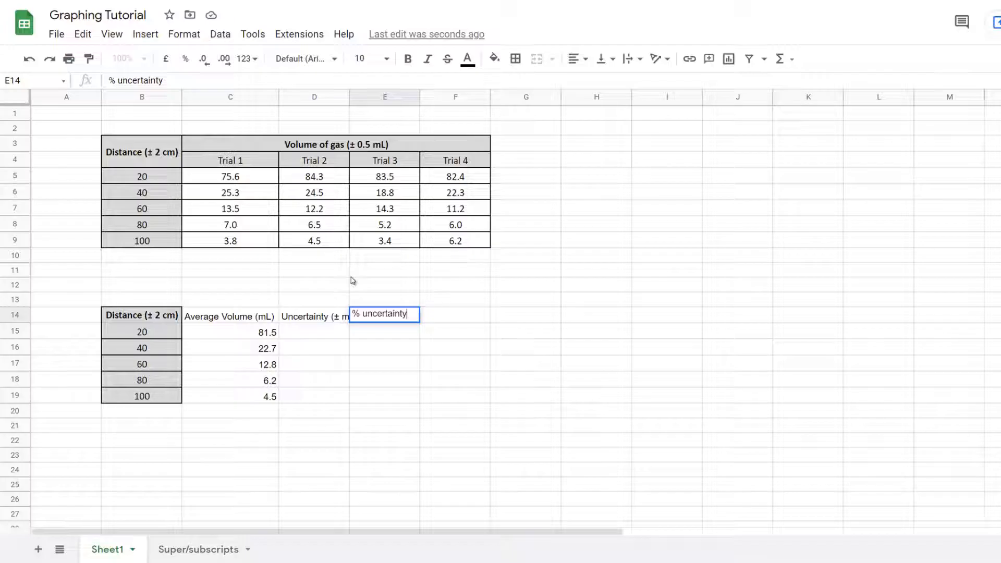
pyautogui.press('Return')
# Step: Calculate the uncertainty in D15 with =(max(C5:F5)-min(C5:F5))/2 and accept the suggested auto-fill for D16:D19
pyautogui.click(300, 333)
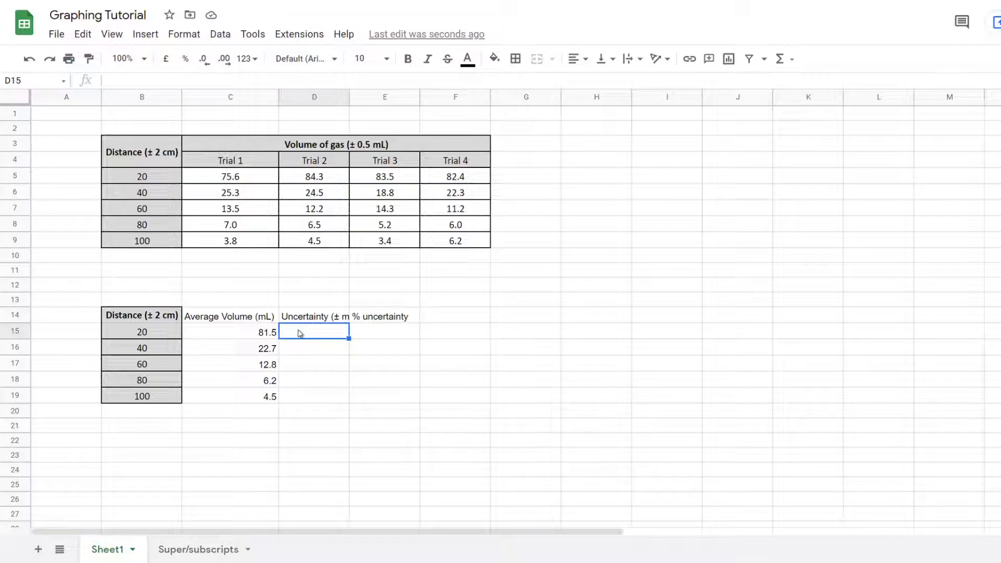
pyautogui.write('=')
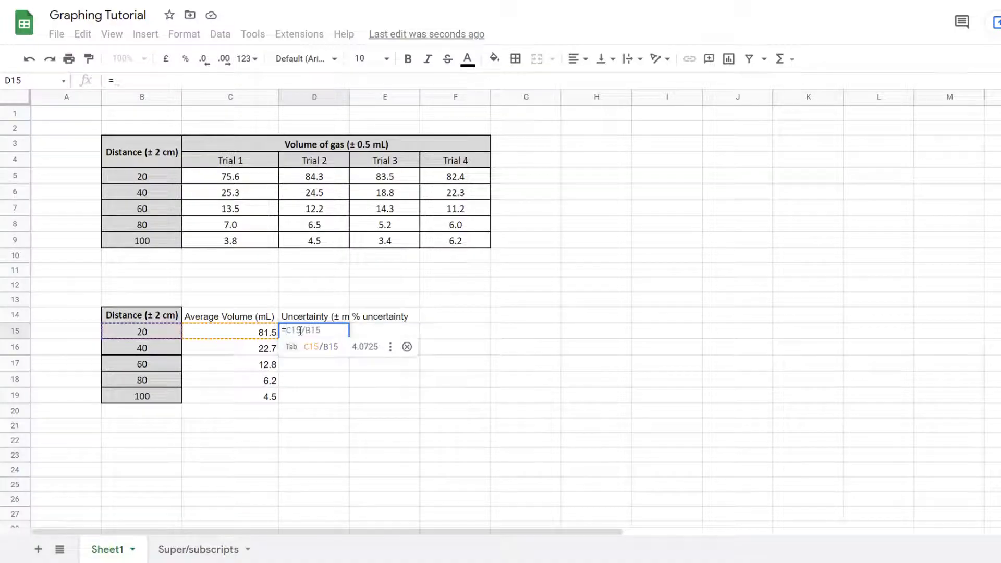
pyautogui.write('(')
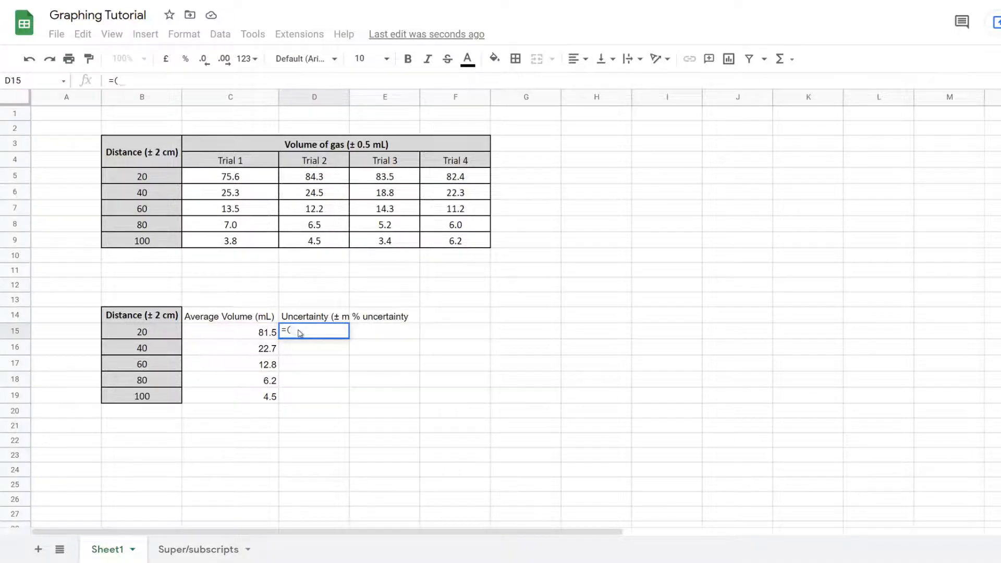
pyautogui.write('max(')
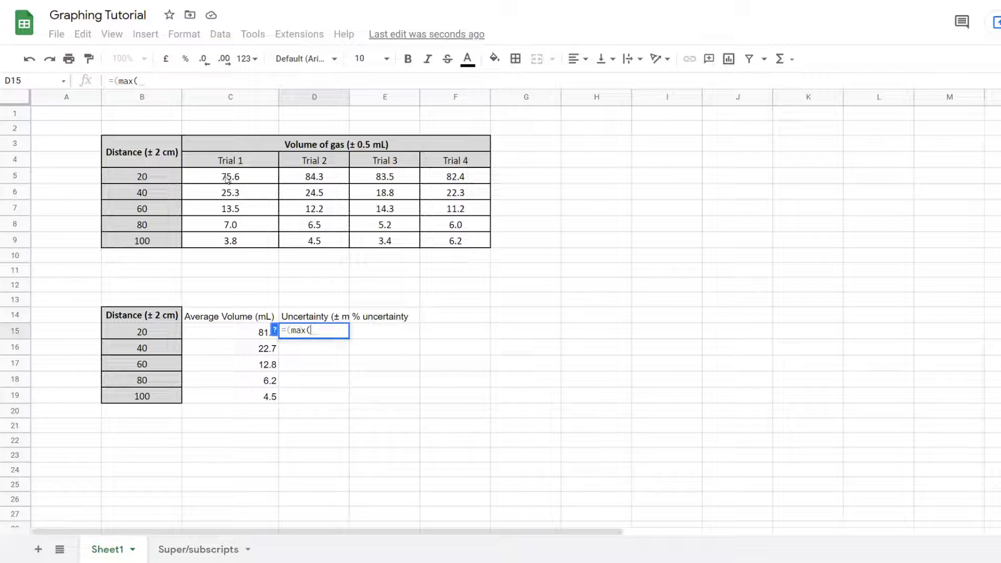
pyautogui.moveTo(228, 180); pyautogui.dragTo(427, 178)
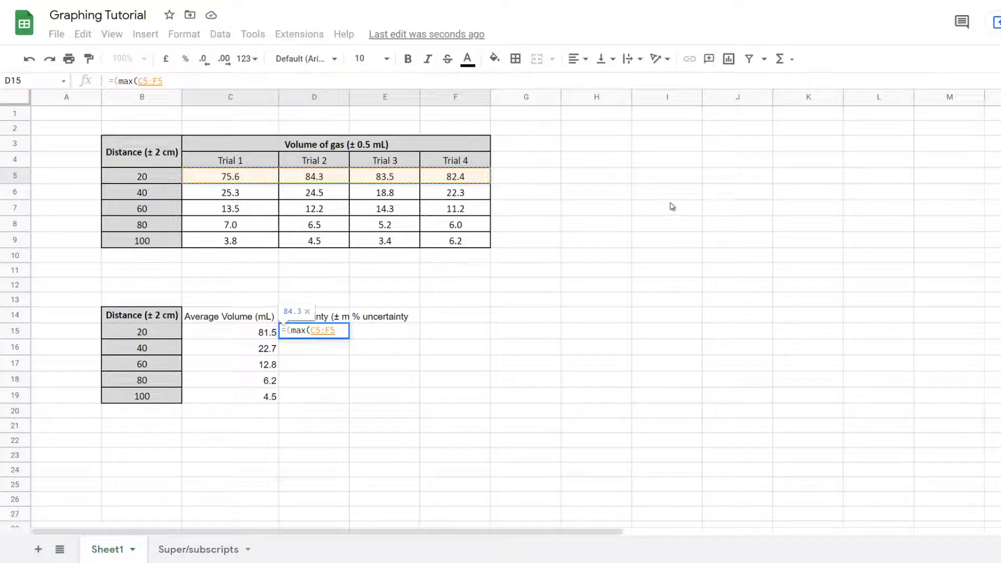
pyautogui.write(')')
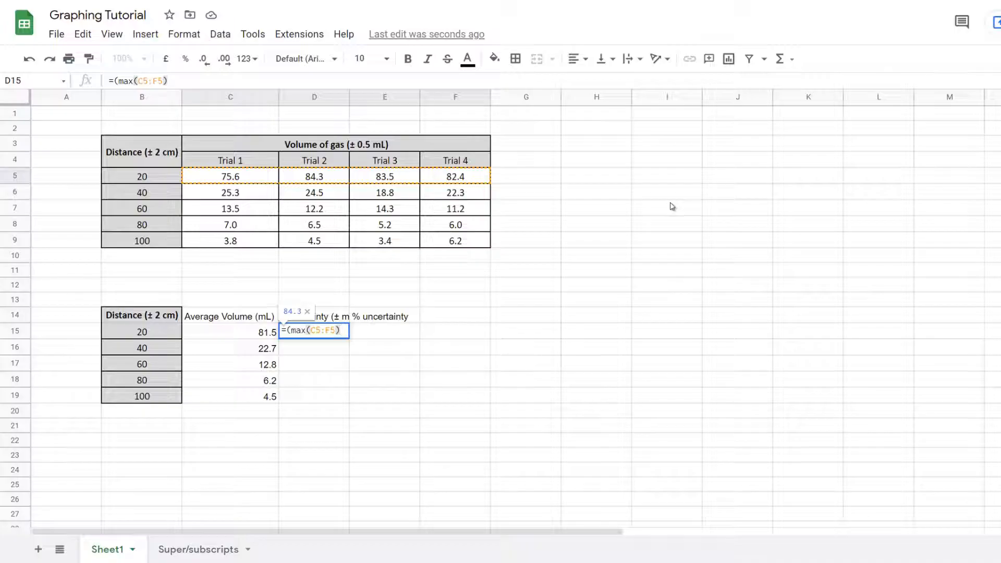
pyautogui.write('-min(')
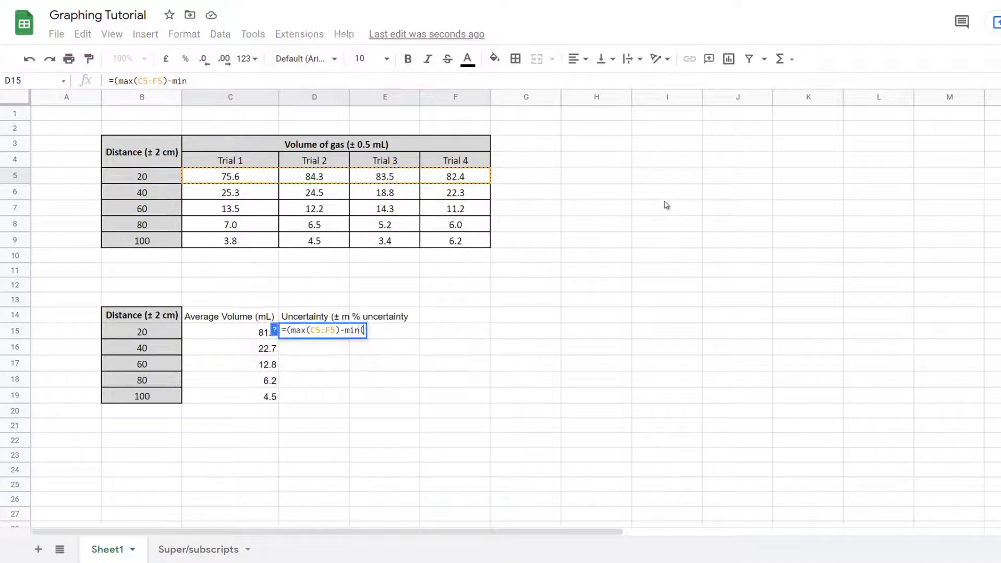
pyautogui.moveTo(223, 177); pyautogui.dragTo(437, 180)
pyautogui.write(')')
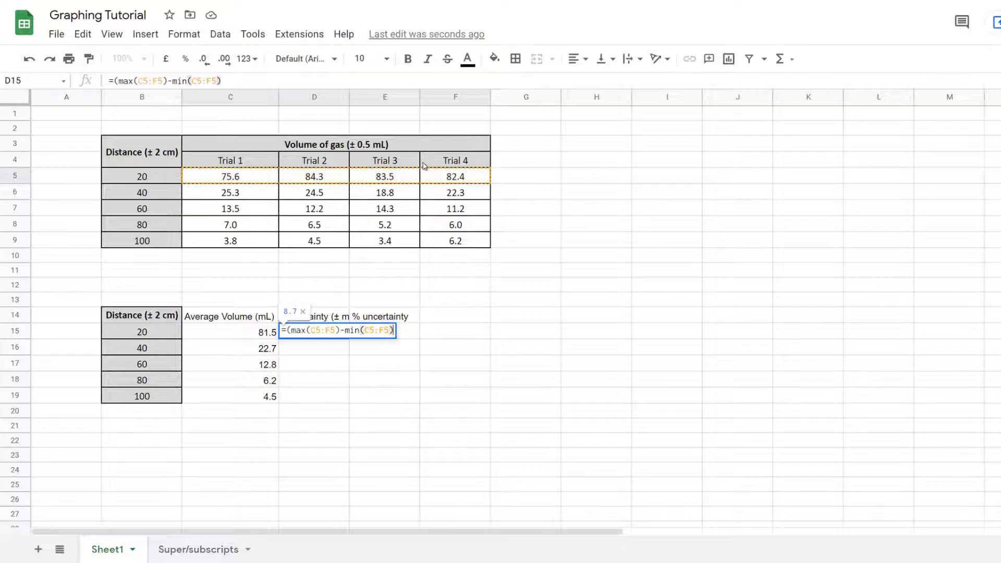
pyautogui.write(')')
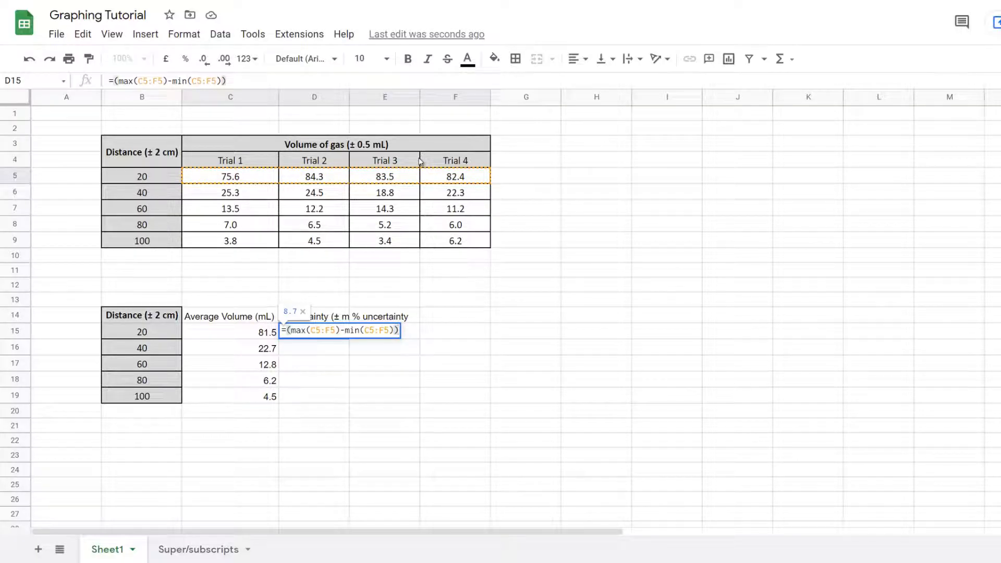
pyautogui.write('/2')
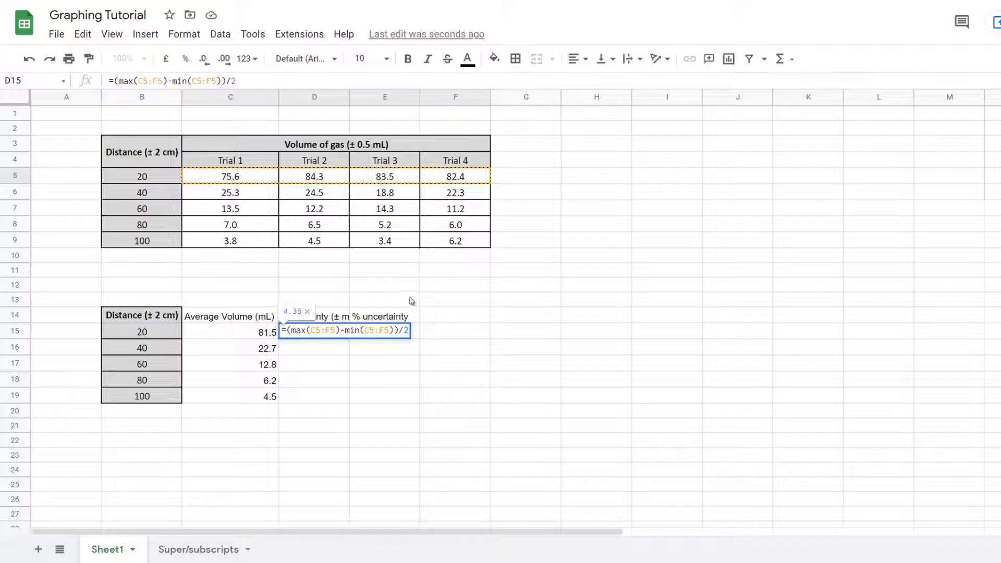
pyautogui.press('Return')
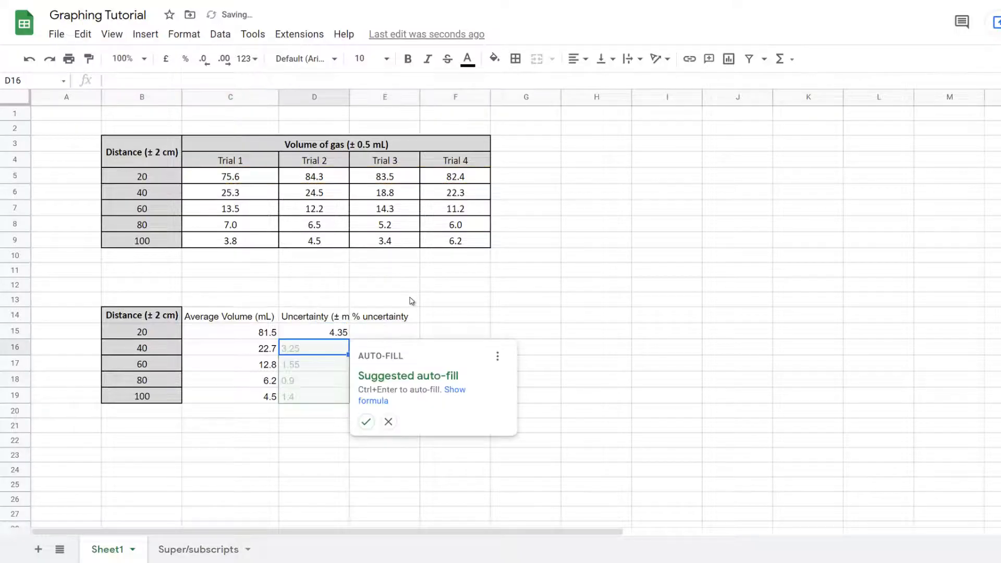
pyautogui.click(365, 420)
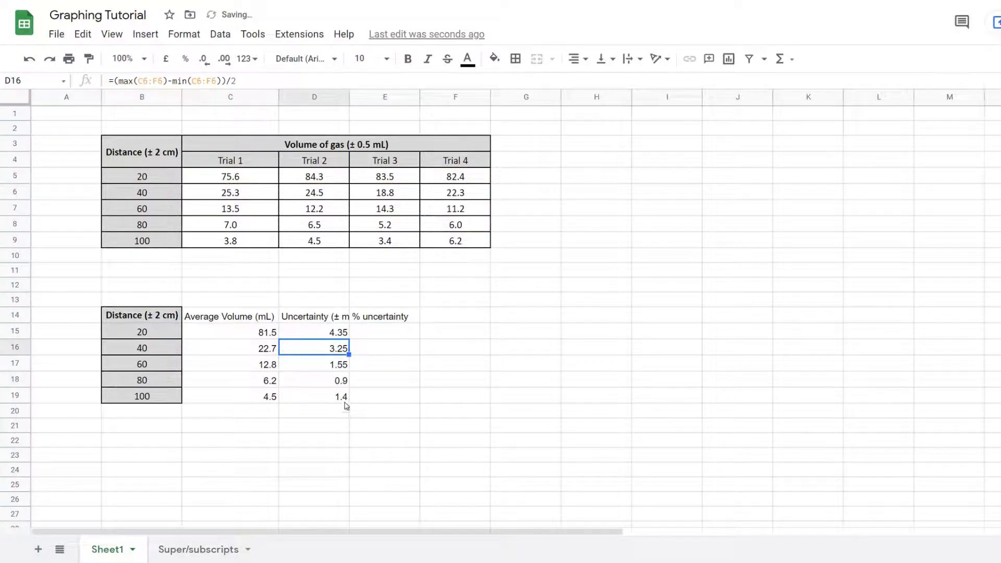
pyautogui.click(340, 367)
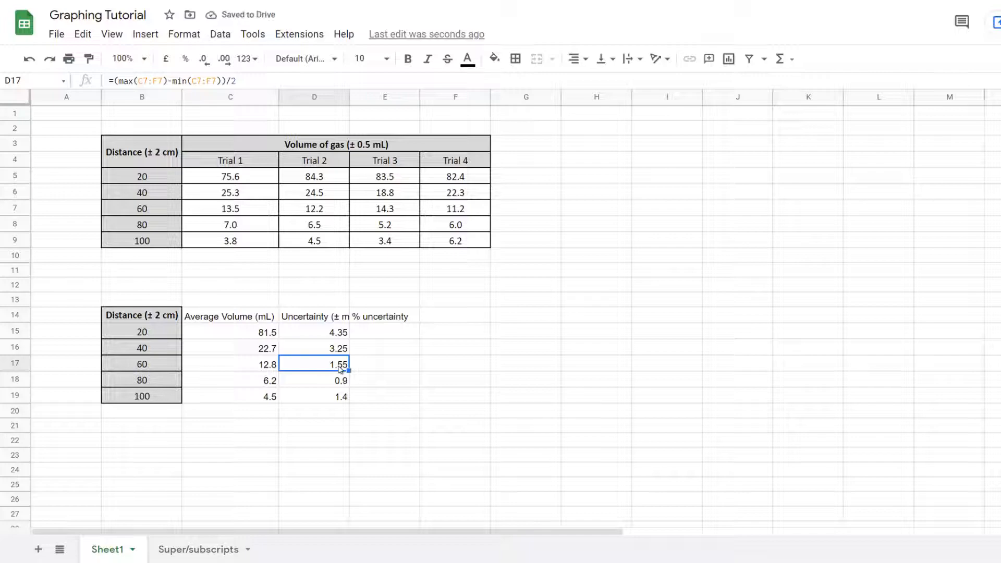
# Step: Calculate the percentage uncertainty in E15 with =D15/C15*100 and accept the suggested auto-fill for E16:E19
pyautogui.click(373, 335)
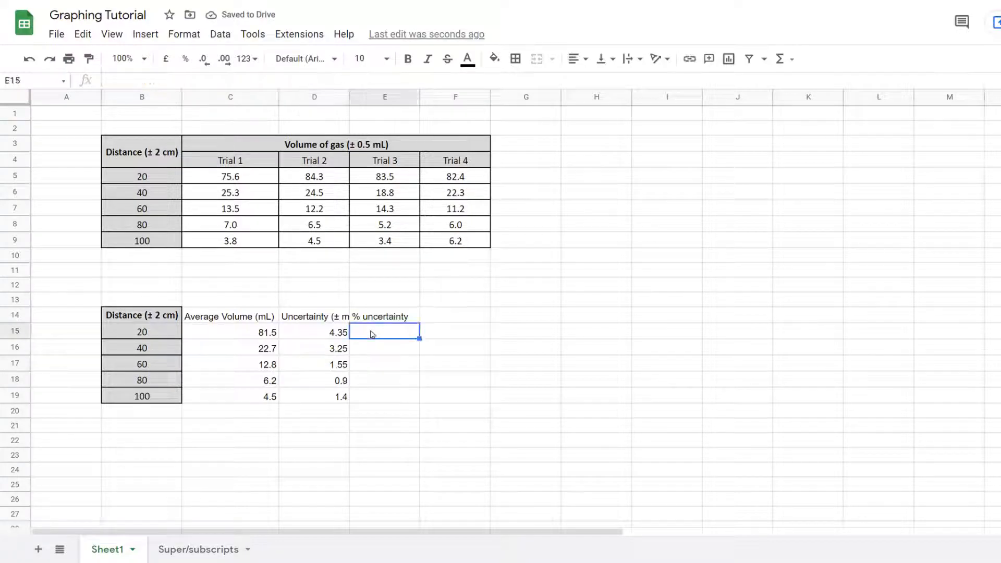
pyautogui.write('=')
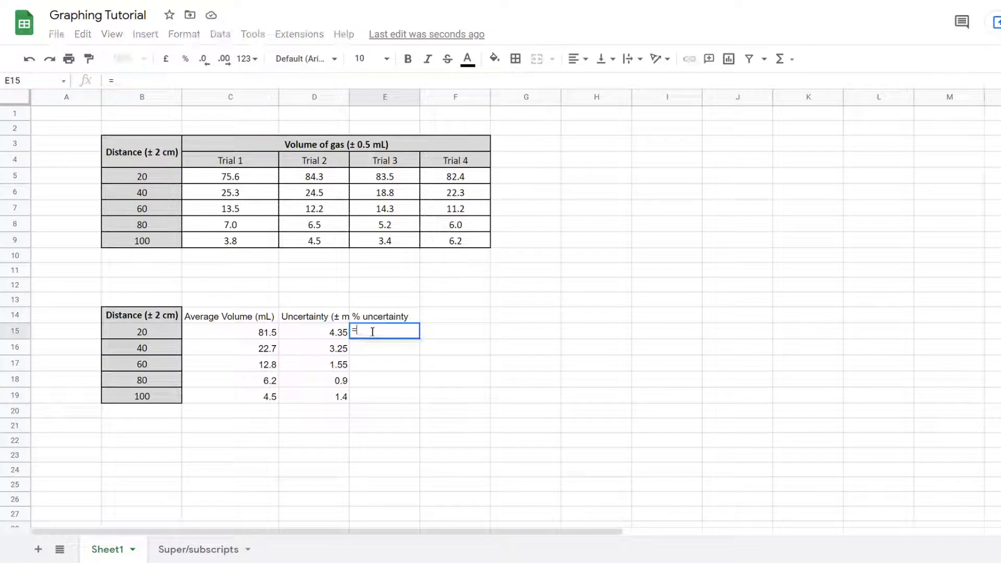
pyautogui.press('Left')
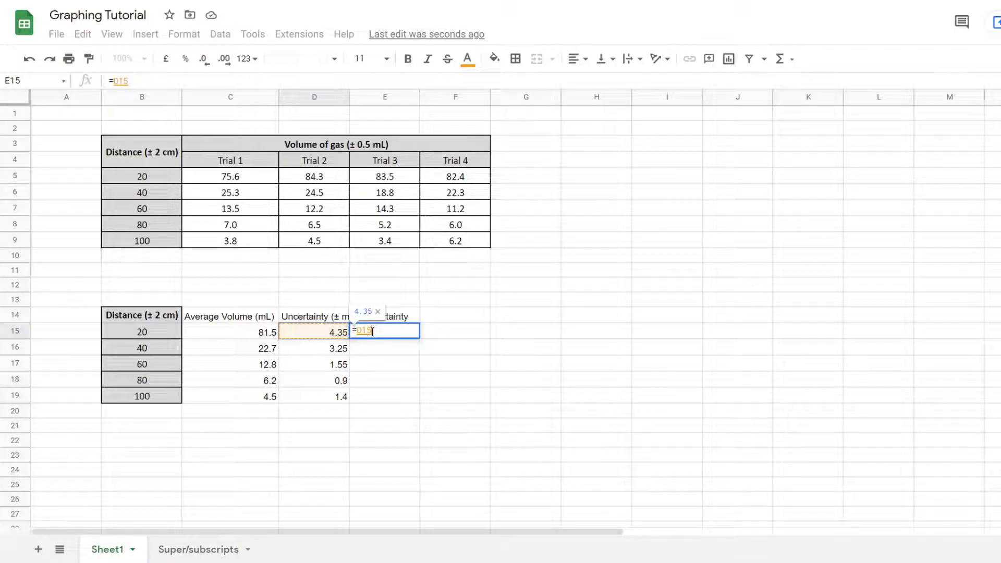
pyautogui.write('/')
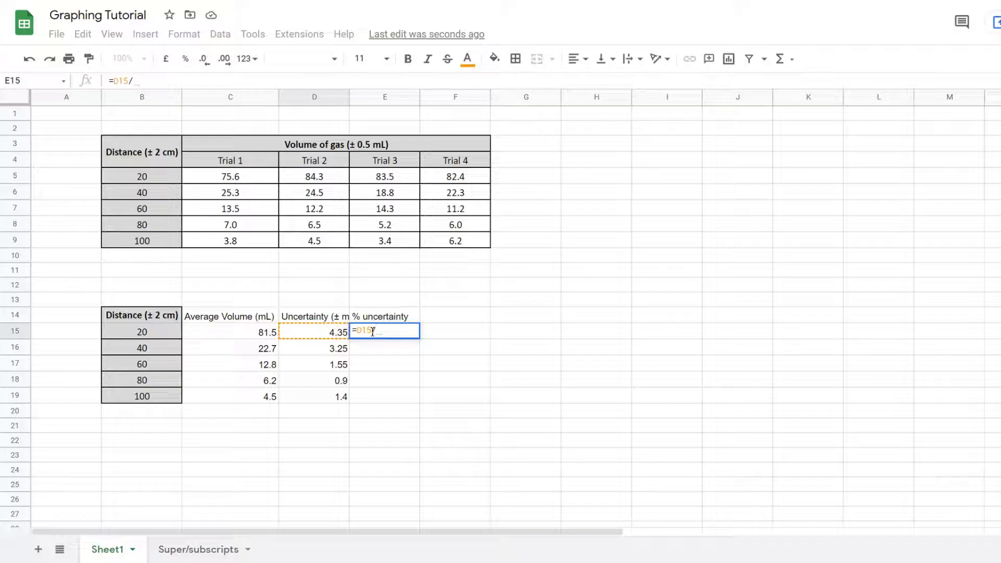
pyautogui.click(254, 335)
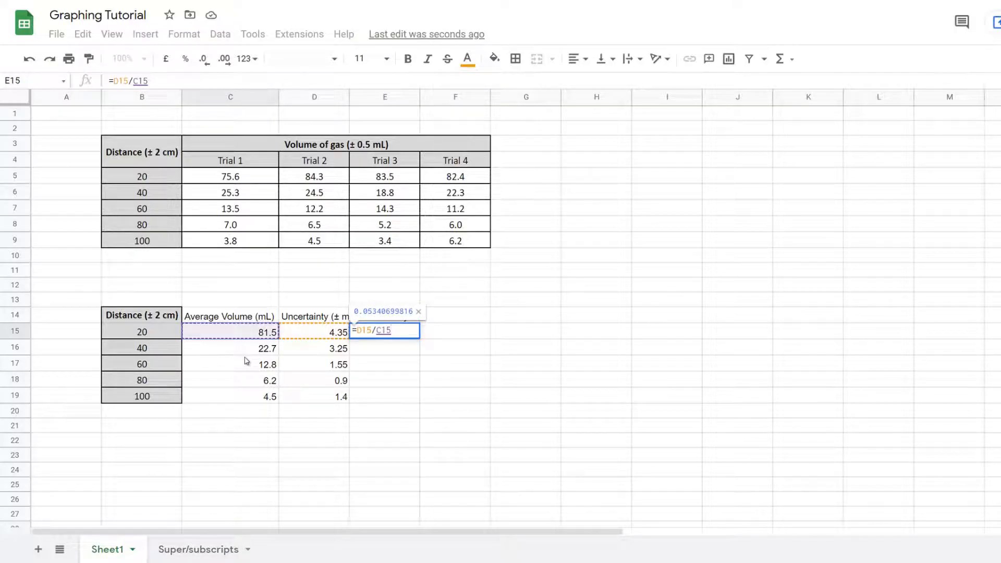
pyautogui.write('*100')
pyautogui.press('Return')
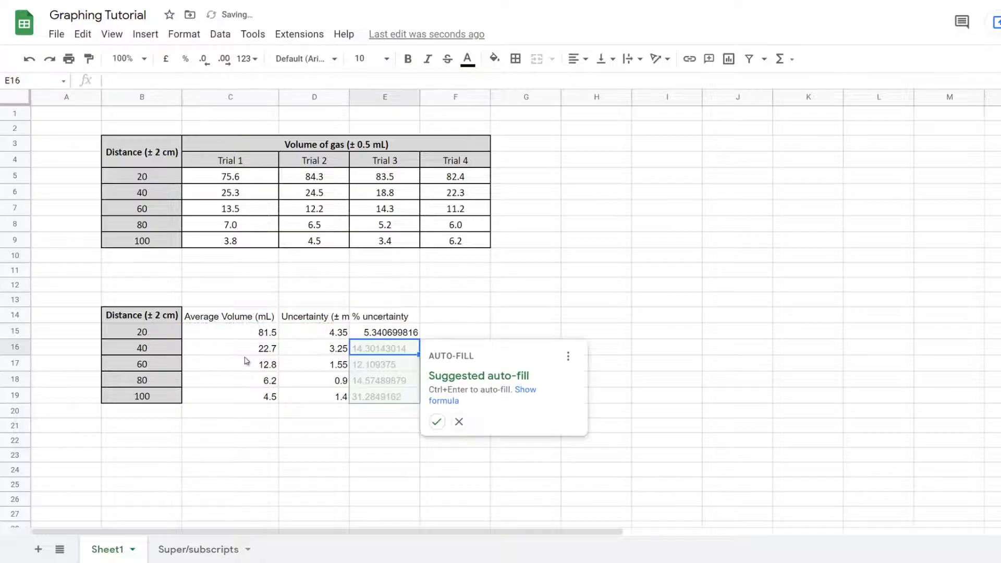
pyautogui.click(436, 422)
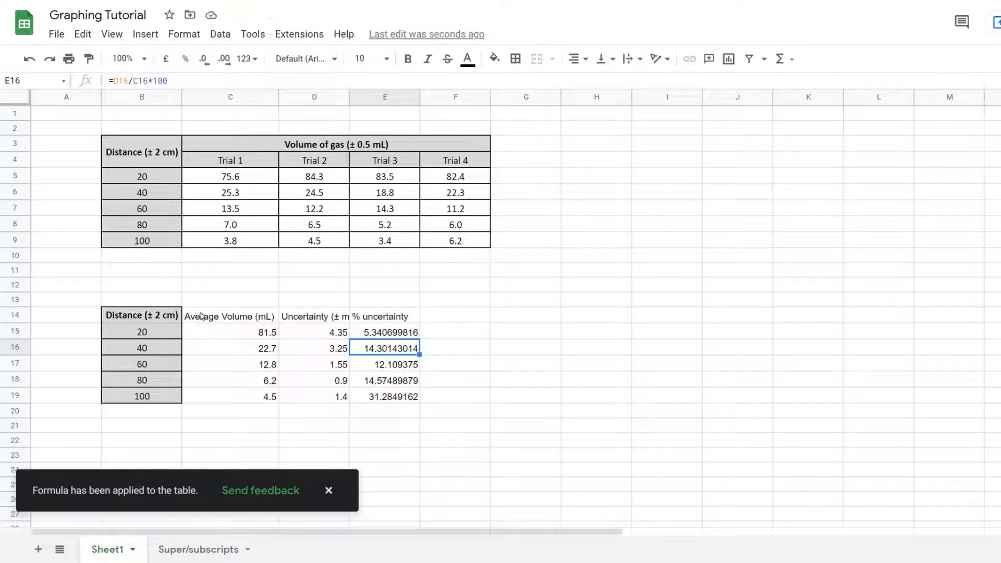
# Step: Apply all borders to the new headers and values in C14:E19
pyautogui.moveTo(211, 321); pyautogui.dragTo(381, 396)
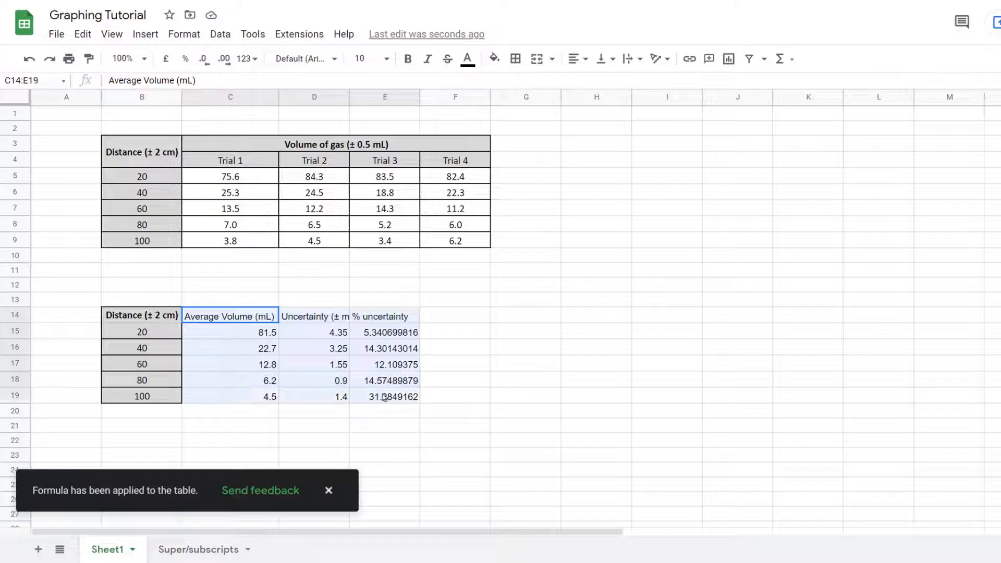
pyautogui.click(515, 58)
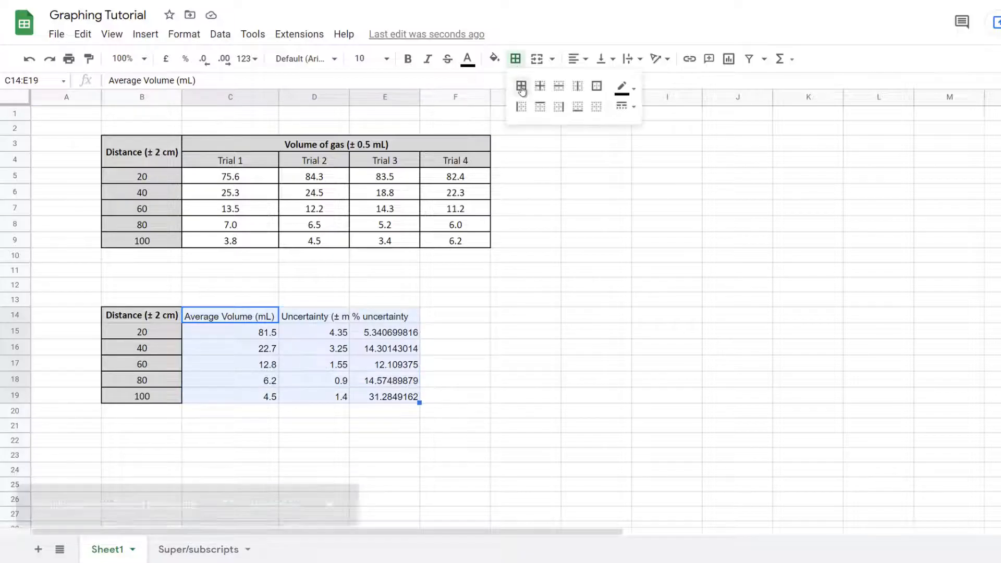
pyautogui.click(521, 86)
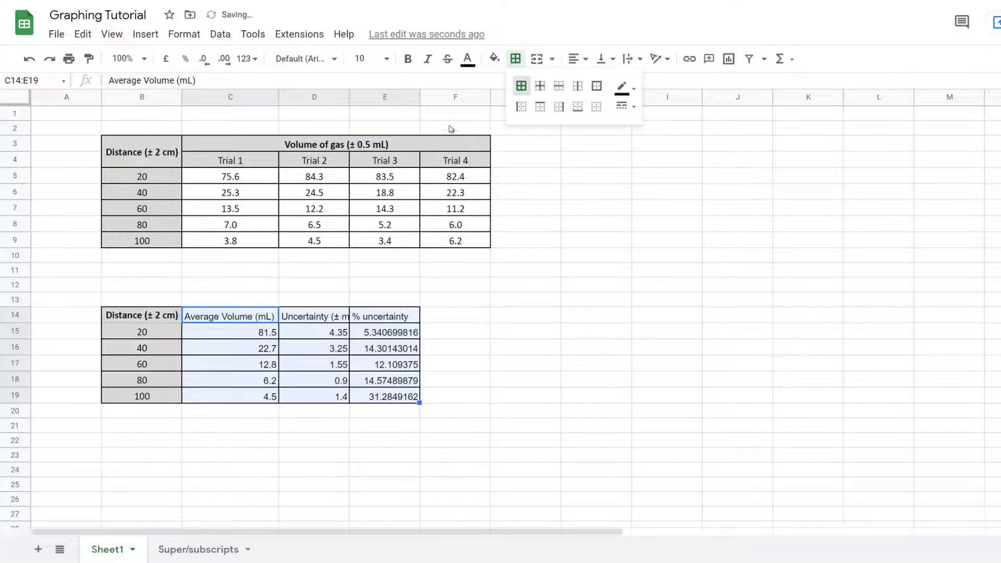
pyautogui.click(387, 399)
# Step: Centre the values in C15:E19 horizontally and align them to the middle vertically
pyautogui.moveTo(243, 332); pyautogui.dragTo(375, 397)
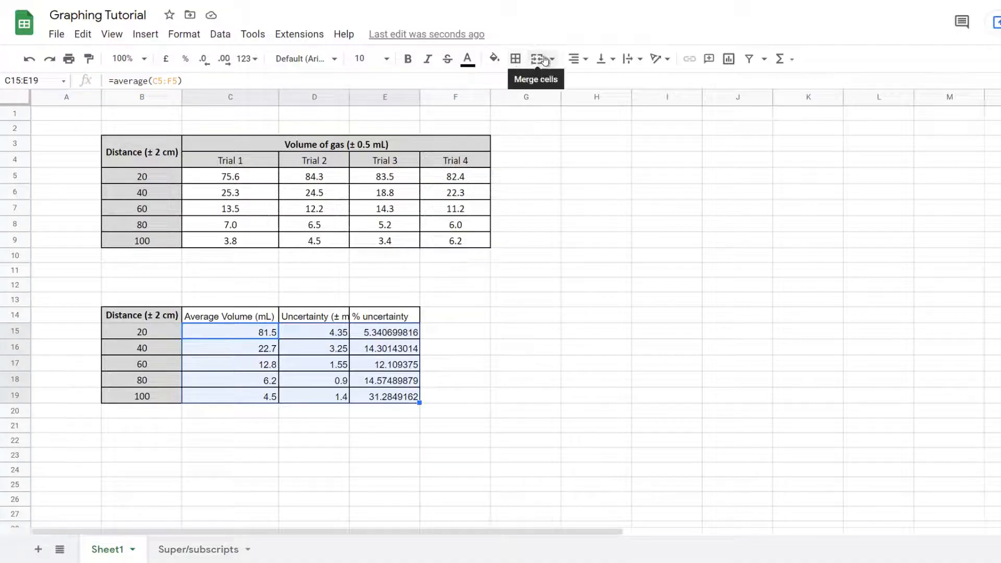
pyautogui.click(575, 58)
pyautogui.click(587, 83)
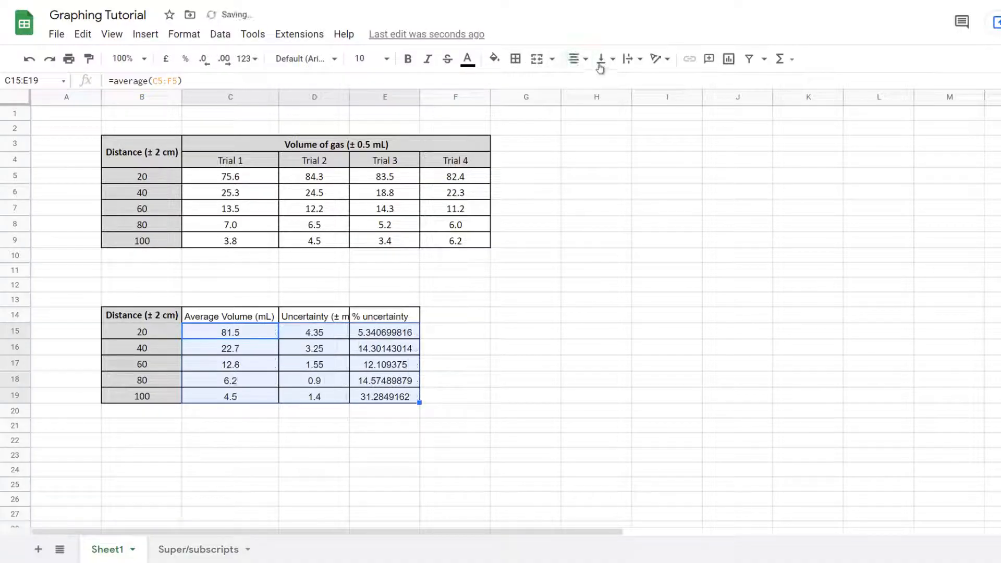
pyautogui.click(605, 58)
pyautogui.click(616, 82)
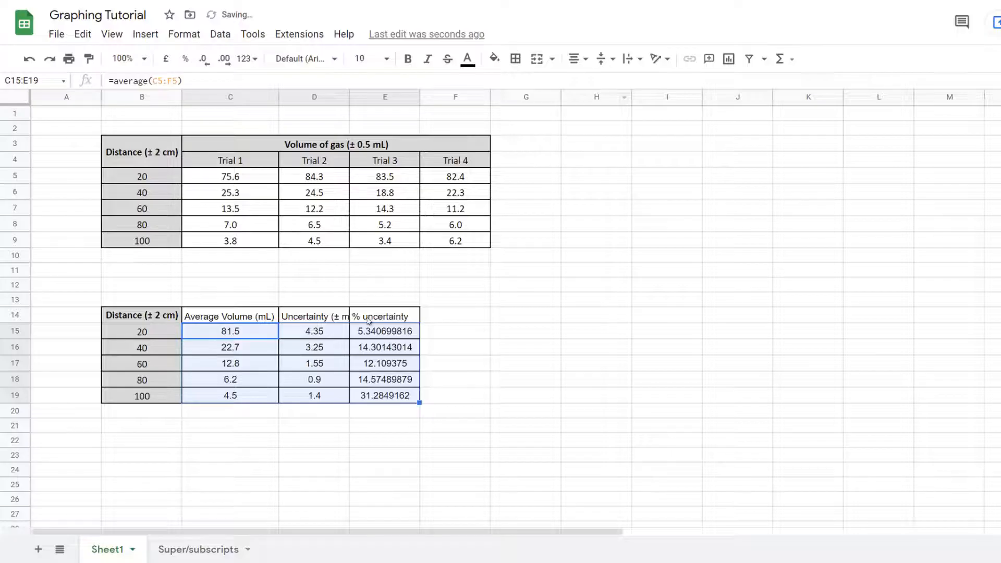
# Step: Align the headers in C14:E14 to the middle vertically and centre them horizontally
pyautogui.moveTo(360, 319); pyautogui.dragTo(249, 314)
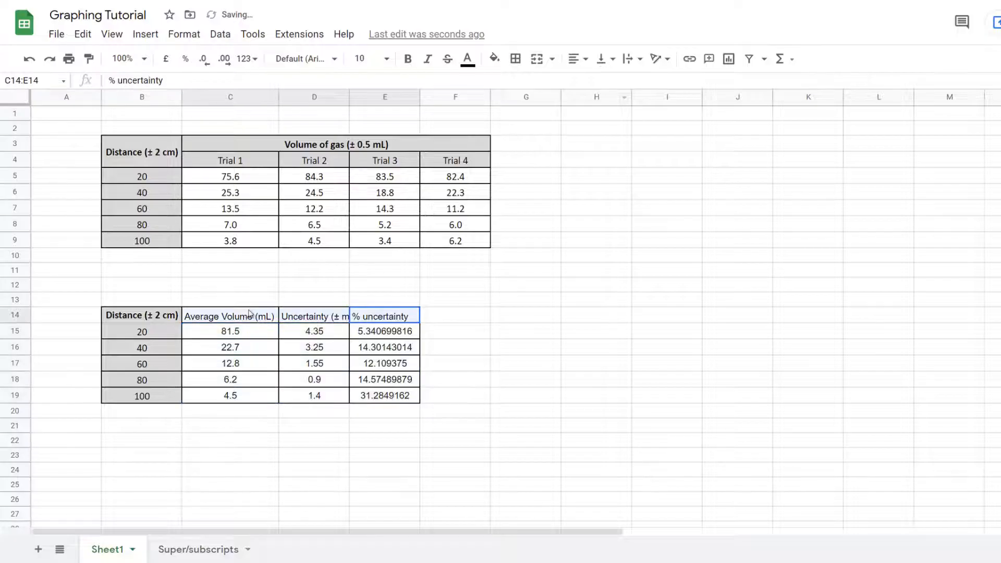
pyautogui.click(605, 58)
pyautogui.click(618, 84)
pyautogui.click(576, 58)
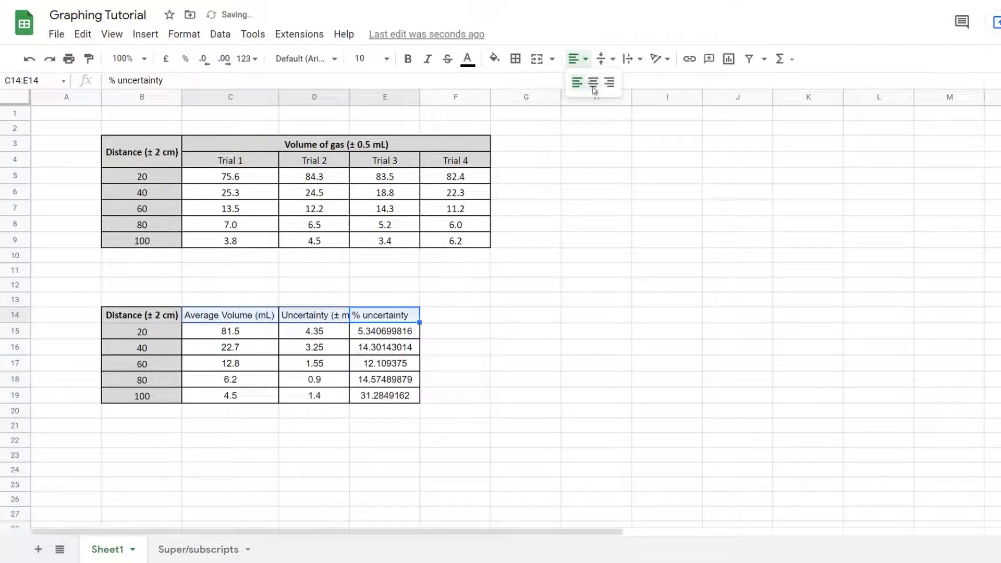
pyautogui.click(593, 83)
# Step: Make the headers in C14:E14 bold and fill their cells with light grey
pyautogui.click(344, 317)
pyautogui.moveTo(388, 318); pyautogui.dragTo(251, 315)
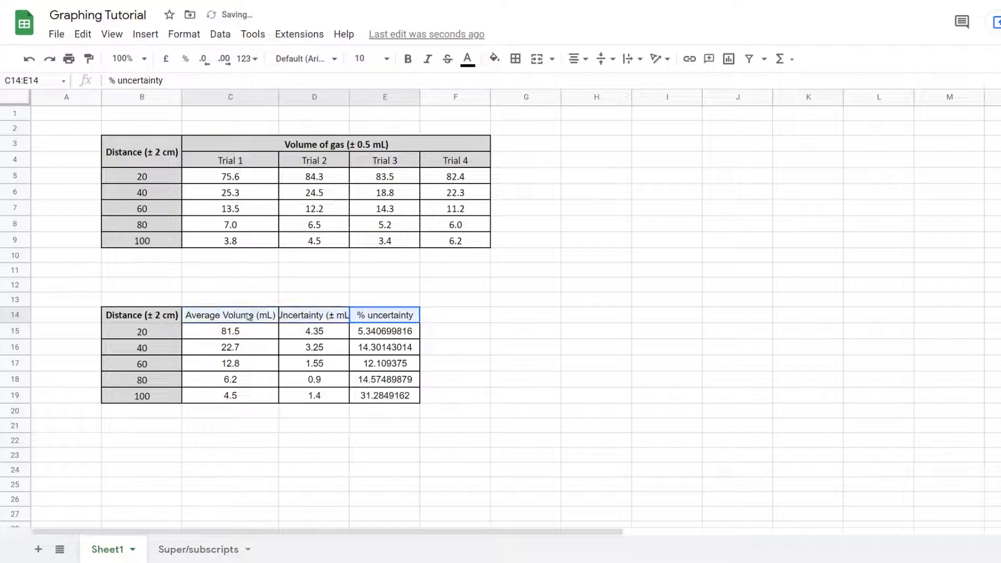
pyautogui.hotkey('ctrl', 'b')
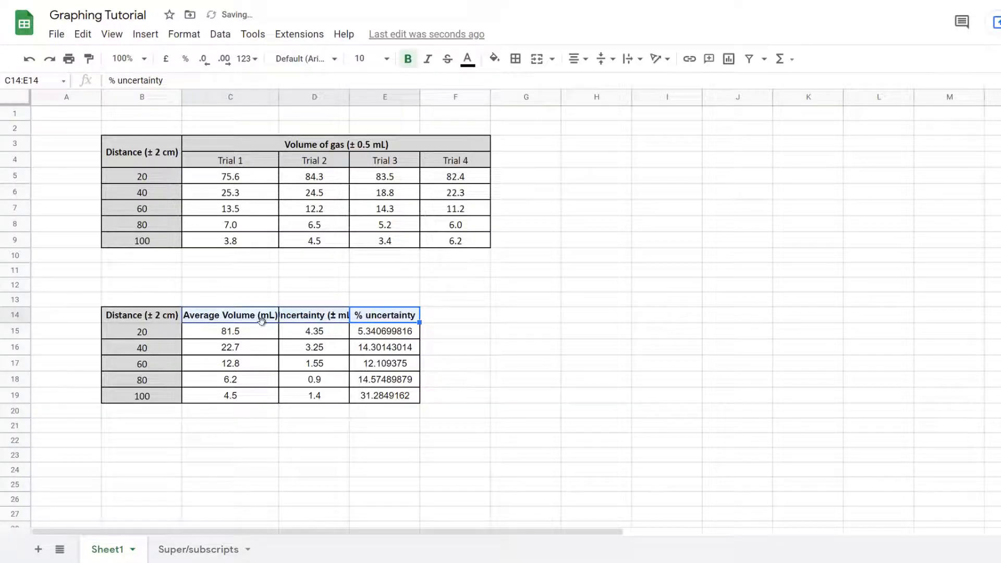
pyautogui.click(354, 335)
pyautogui.moveTo(380, 319); pyautogui.dragTo(230, 317)
pyautogui.click(495, 59)
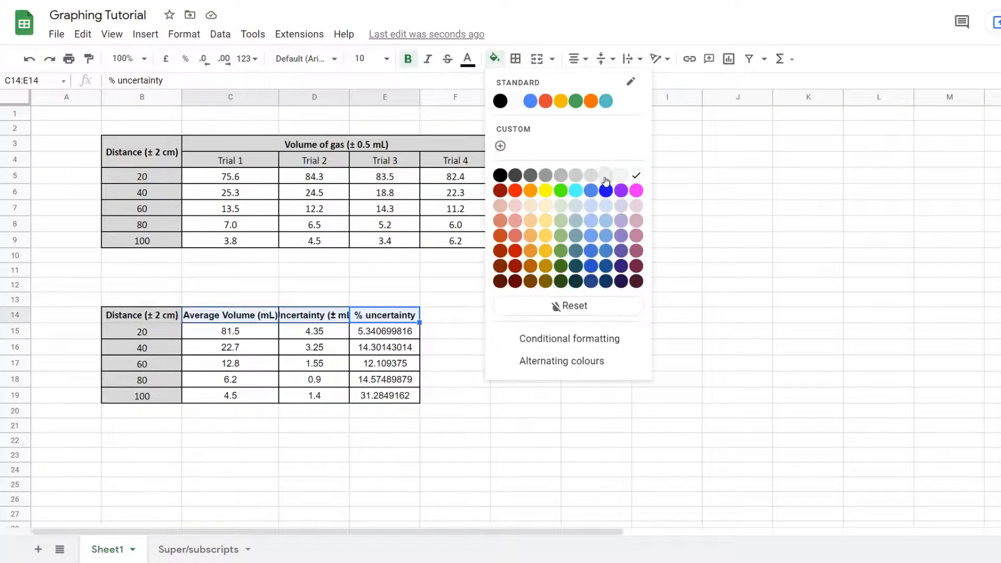
pyautogui.click(599, 181)
pyautogui.click(315, 379)
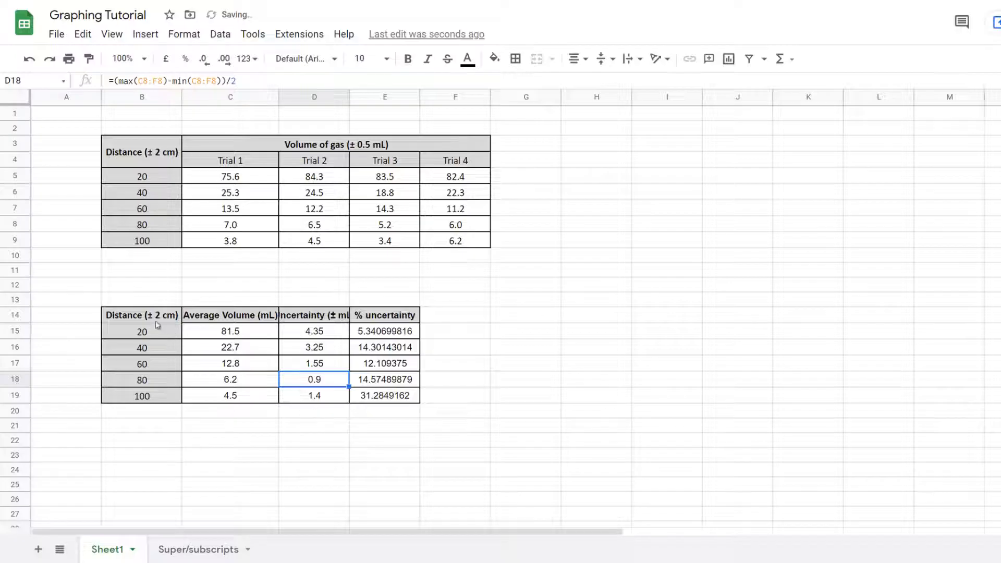
# Step: Apply all borders to the entire processed data table, B14:E19
pyautogui.moveTo(150, 316); pyautogui.dragTo(385, 397)
pyautogui.click(515, 59)
pyautogui.click(520, 83)
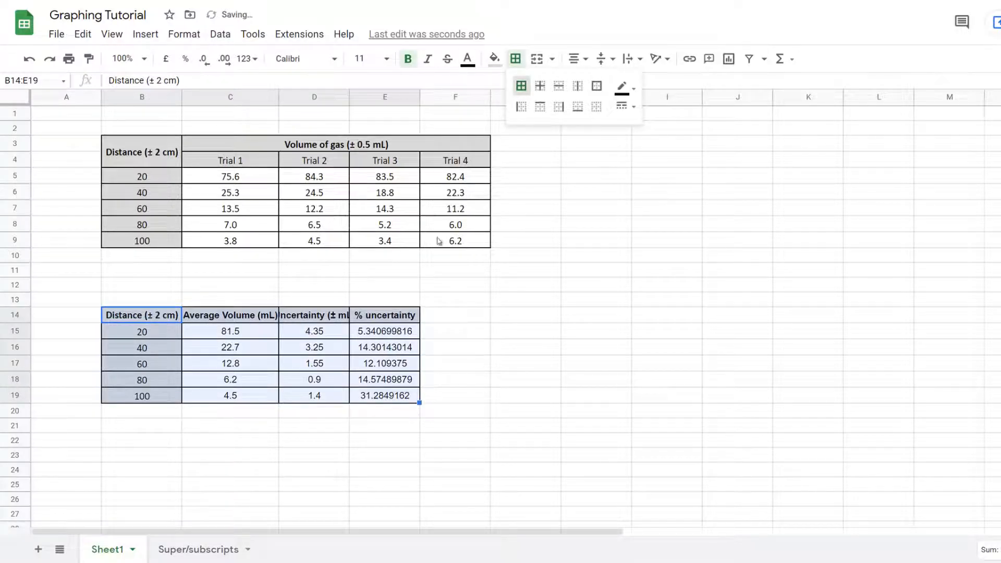
# Step: Widen columns D and C so the Uncertainty and Average Volume headers fit fully in their cells
pyautogui.click(409, 357)
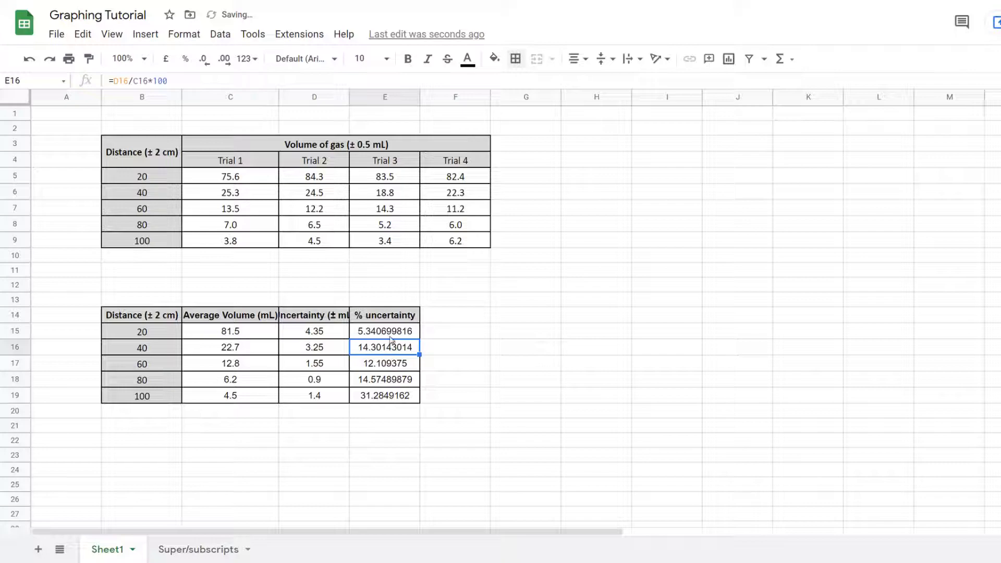
pyautogui.moveTo(350, 97); pyautogui.dragTo(366, 99)
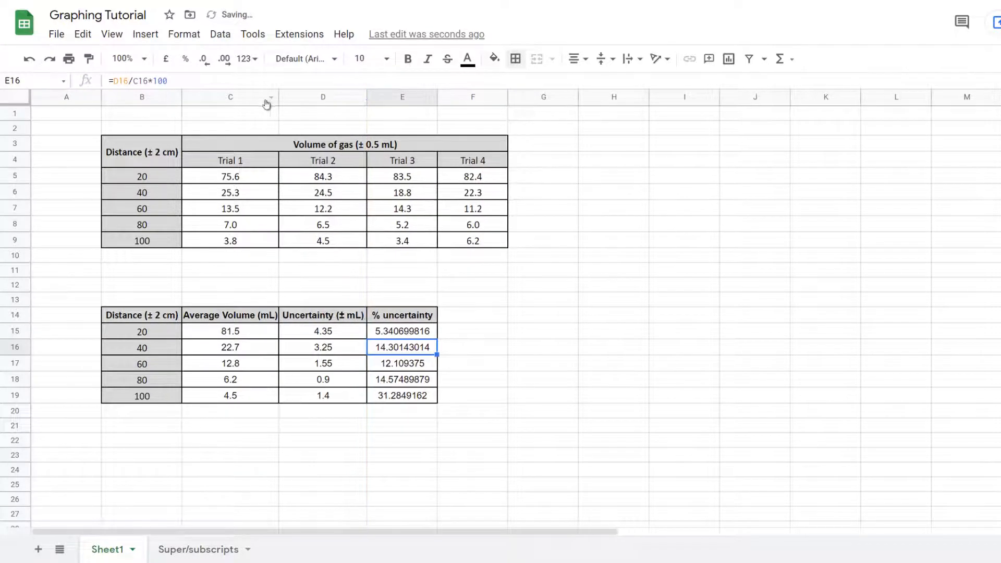
pyautogui.moveTo(277, 98); pyautogui.dragTo(283, 97)
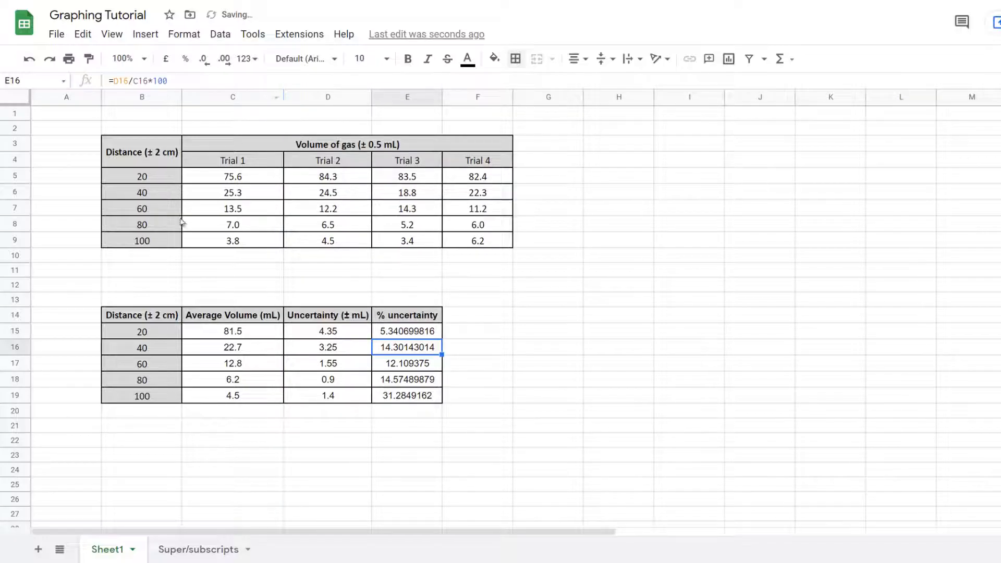
# Step: Reduce the % uncertainty values in E15:E19 to whole numbers with no decimal places
pyautogui.moveTo(396, 396); pyautogui.dragTo(399, 337)
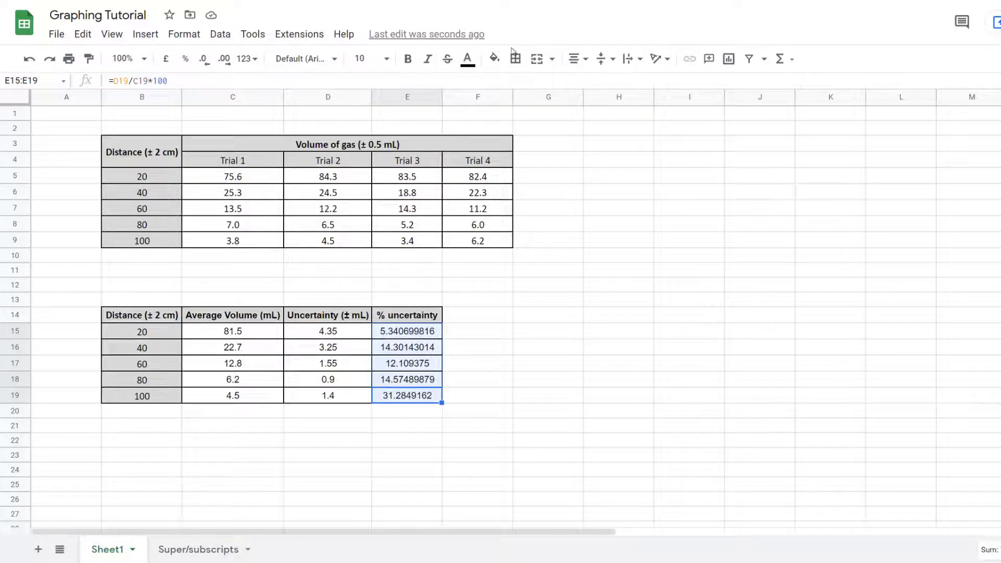
pyautogui.click(203, 58)
pyautogui.click(203, 58)
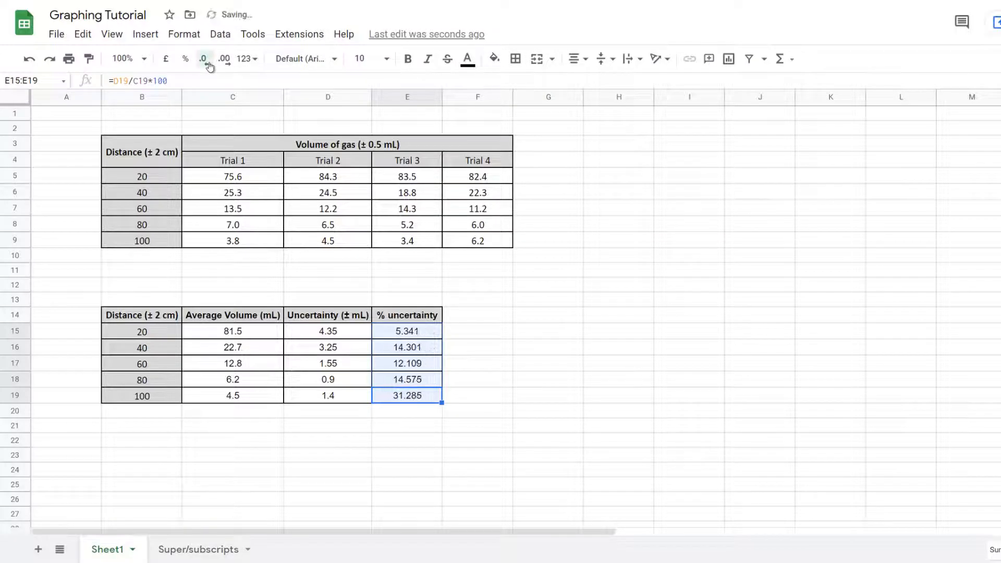
pyautogui.click(204, 58)
pyautogui.click(204, 58)
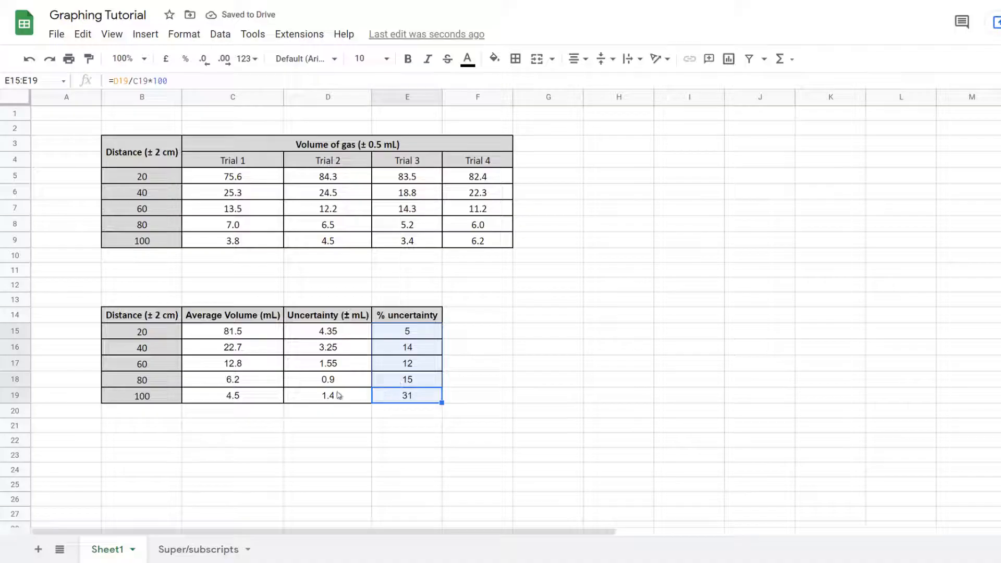
# Step: Show the uncertainty values in D15:D19 with no decimal places
pyautogui.moveTo(330, 401); pyautogui.dragTo(338, 336)
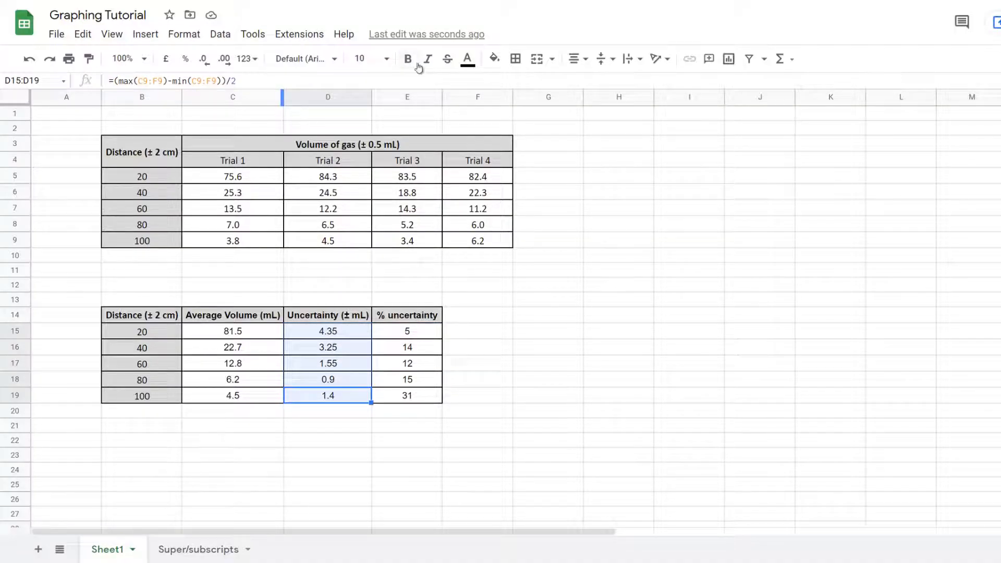
pyautogui.click(205, 59)
pyautogui.click(207, 61)
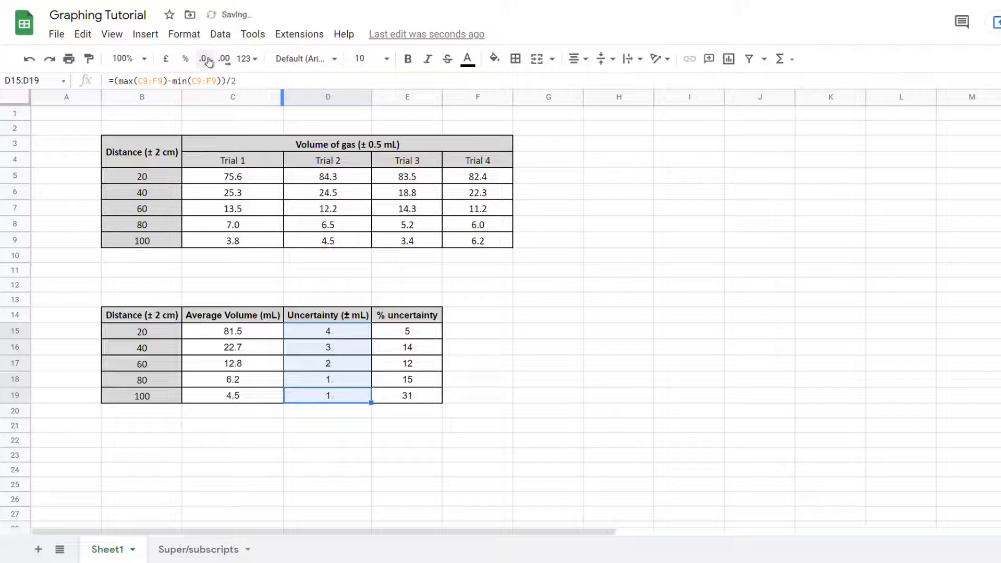
pyautogui.click(223, 60)
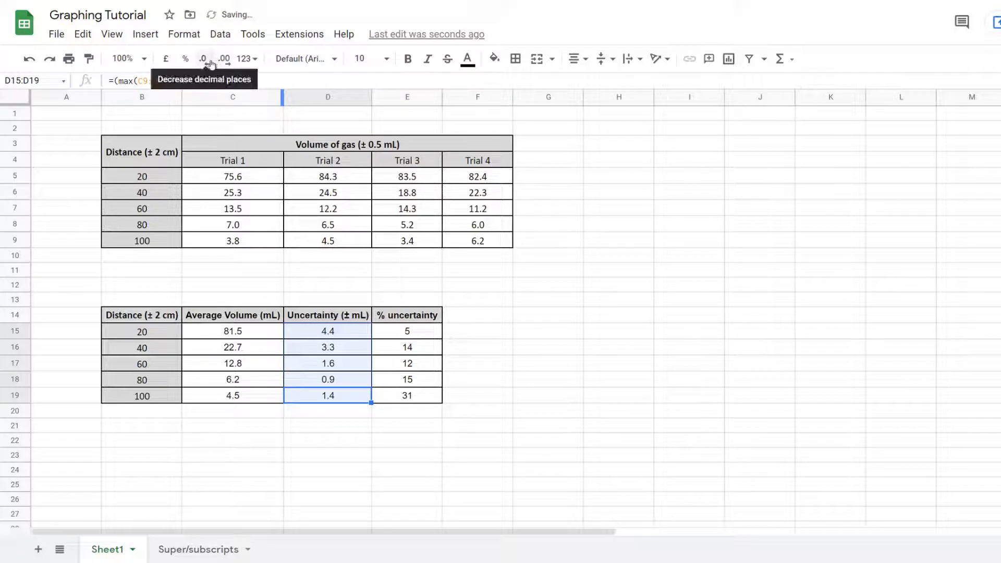
pyautogui.click(210, 62)
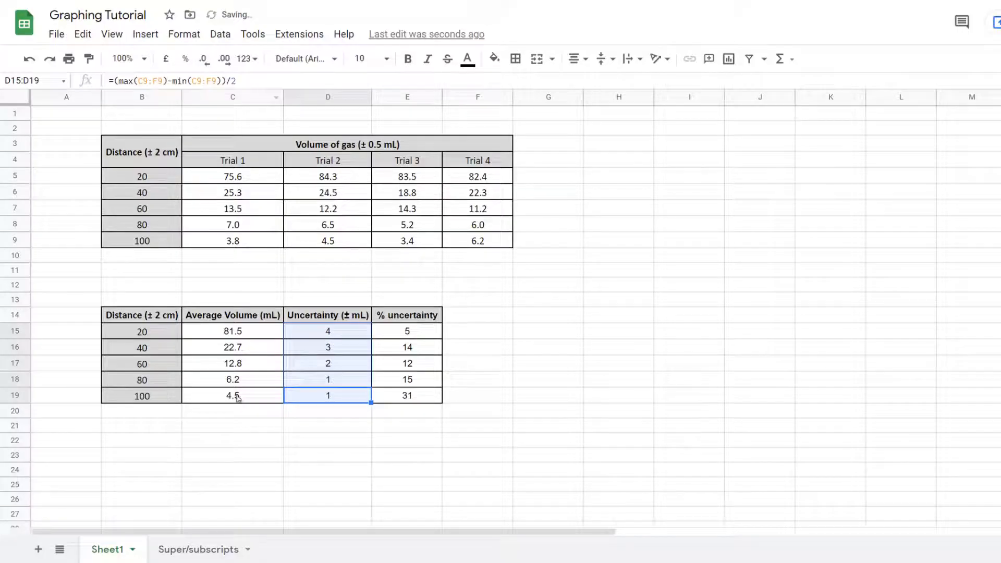
pyautogui.click(308, 367)
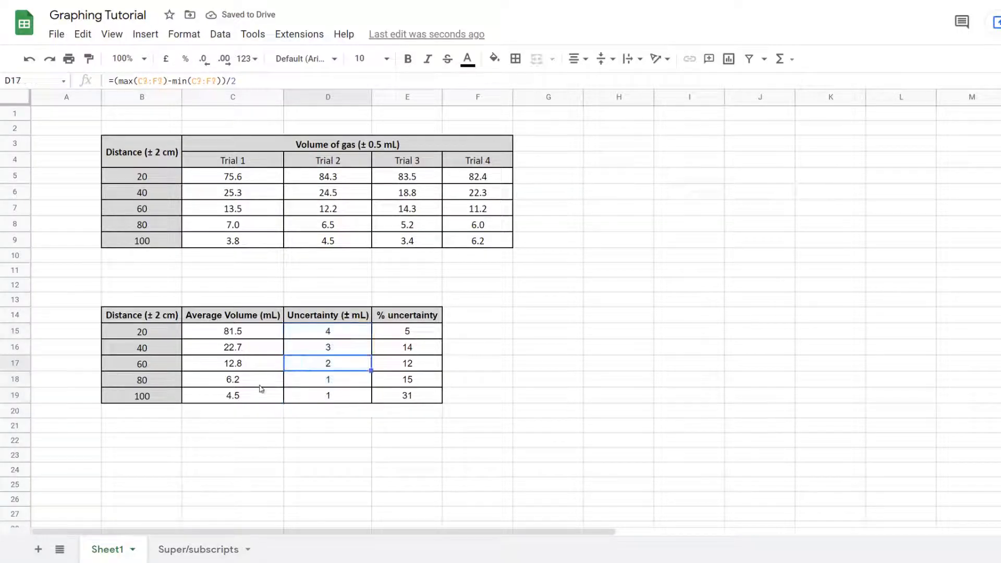
# Step: Round the displayed average volumes in C15:C19 to zero decimal places
pyautogui.moveTo(261, 395); pyautogui.dragTo(272, 350)
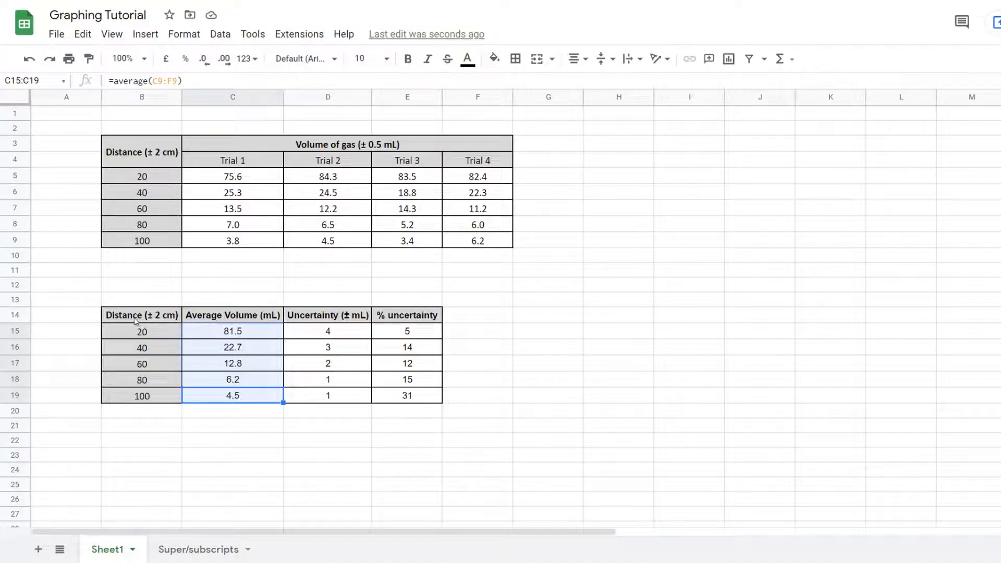
pyautogui.click(204, 59)
pyautogui.click(246, 411)
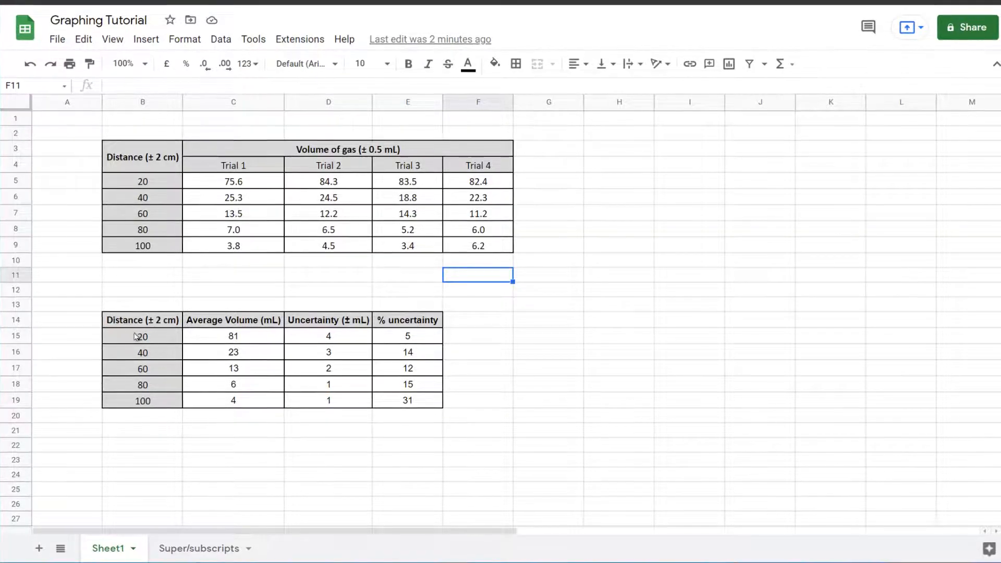
# Step: Insert a chart from the distance and average volume data in B15:C19
pyautogui.moveTo(139, 336); pyautogui.dragTo(198, 402)
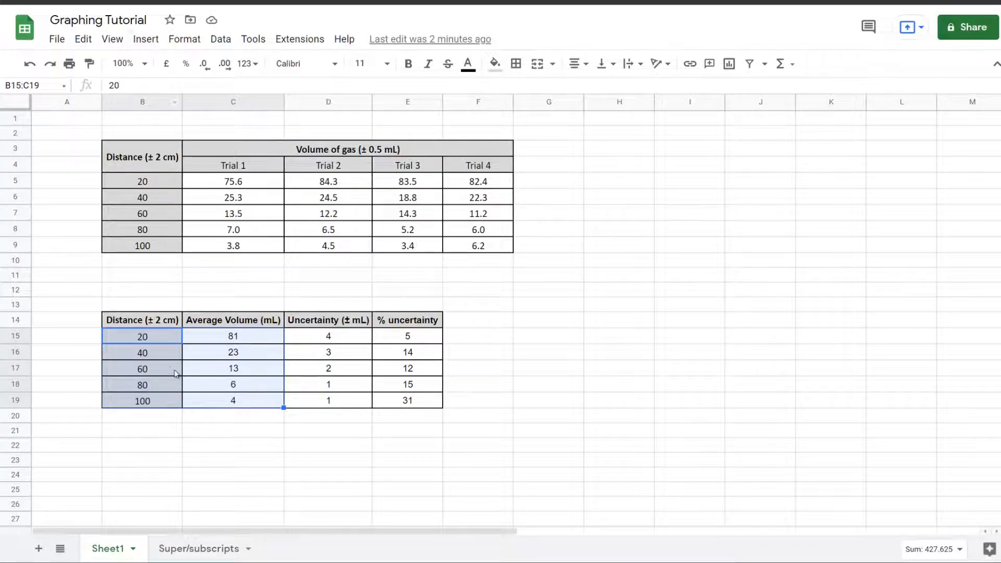
pyautogui.click(146, 42)
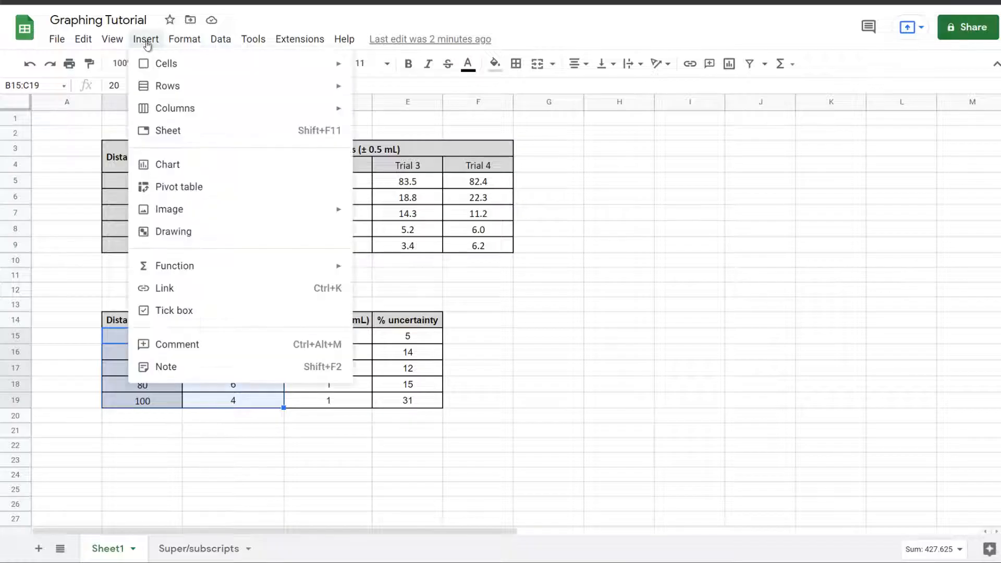
pyautogui.click(178, 167)
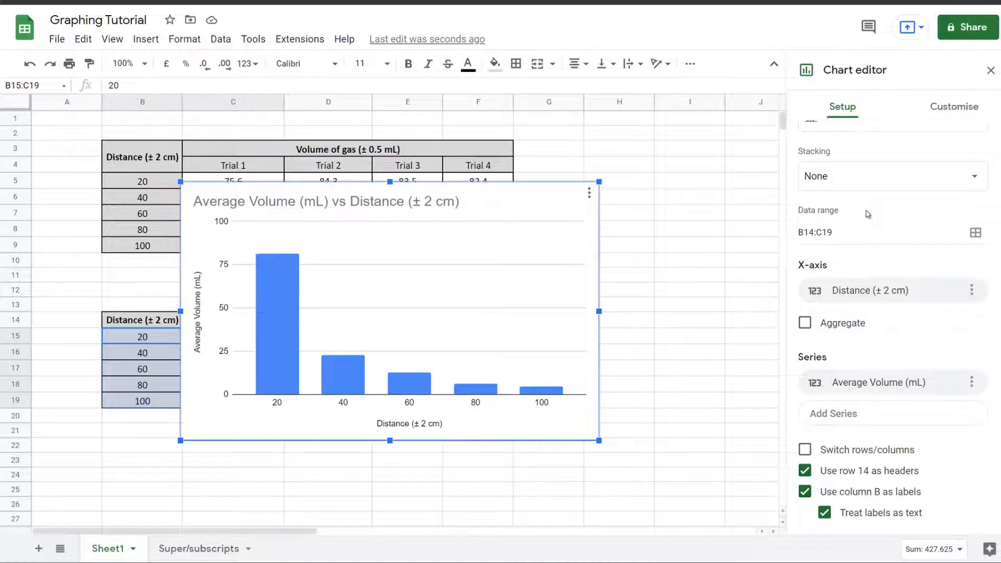
# Step: Change the chart type to a scatter chart
pyautogui.scroll(2, 868, 214)
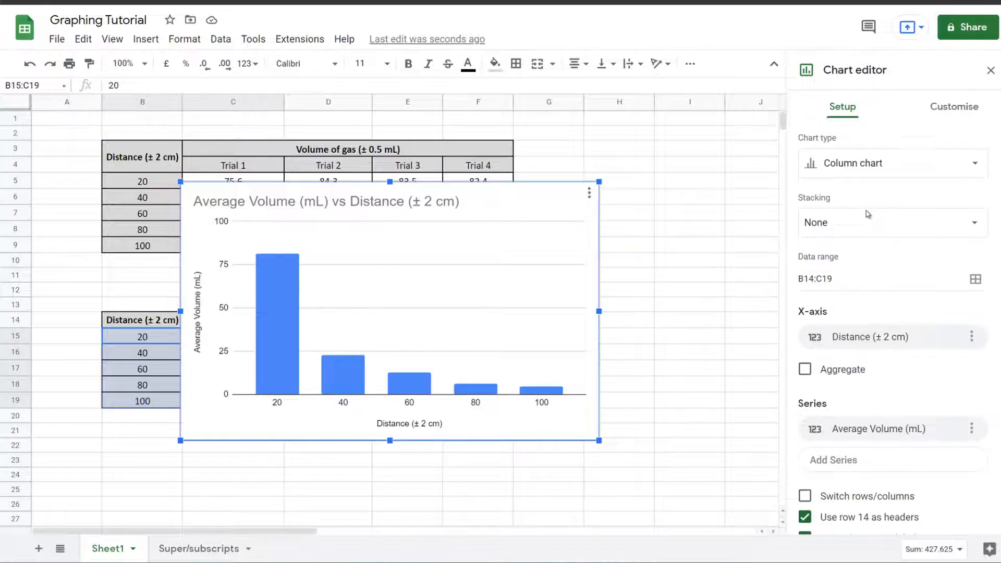
pyautogui.click(866, 176)
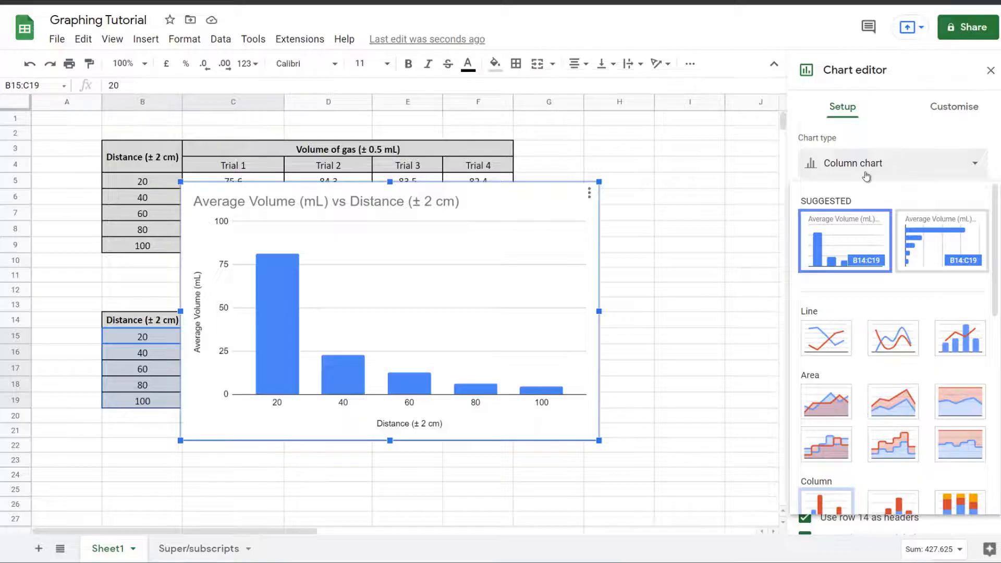
pyautogui.scroll(-5, 867, 219)
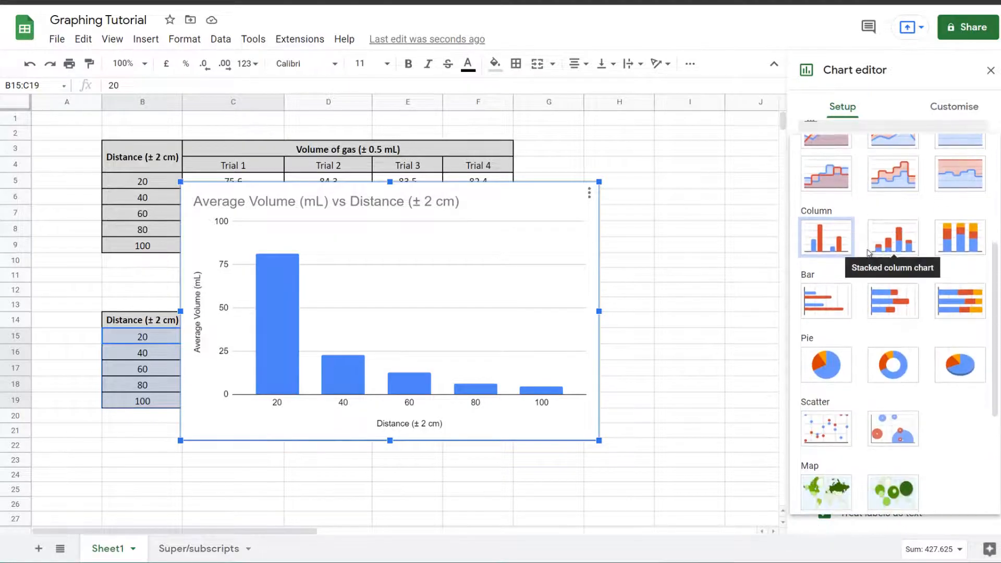
pyautogui.click(839, 380)
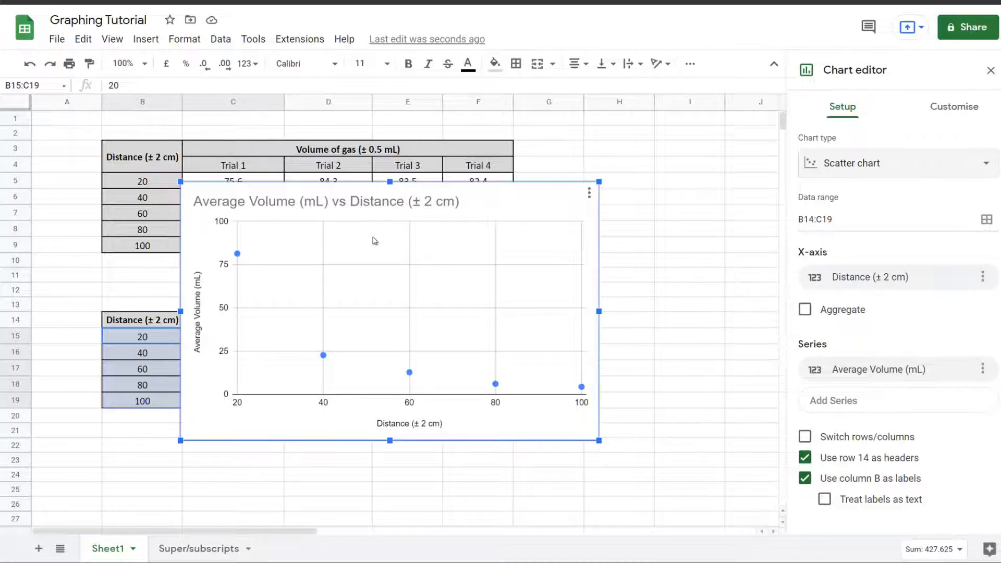
# Step: Delete the title of the scatter chart
pyautogui.click(492, 203)
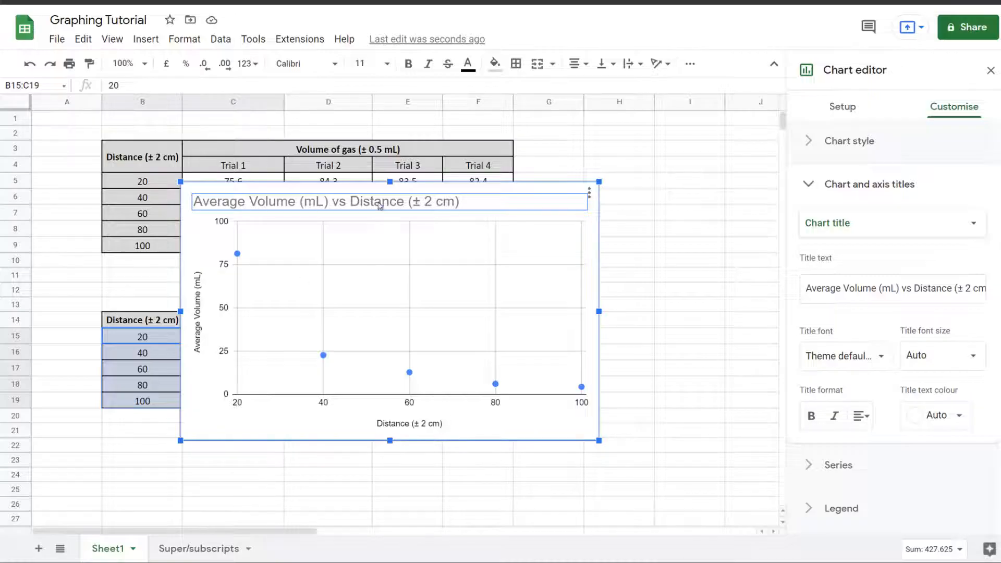
pyautogui.press('Delete')
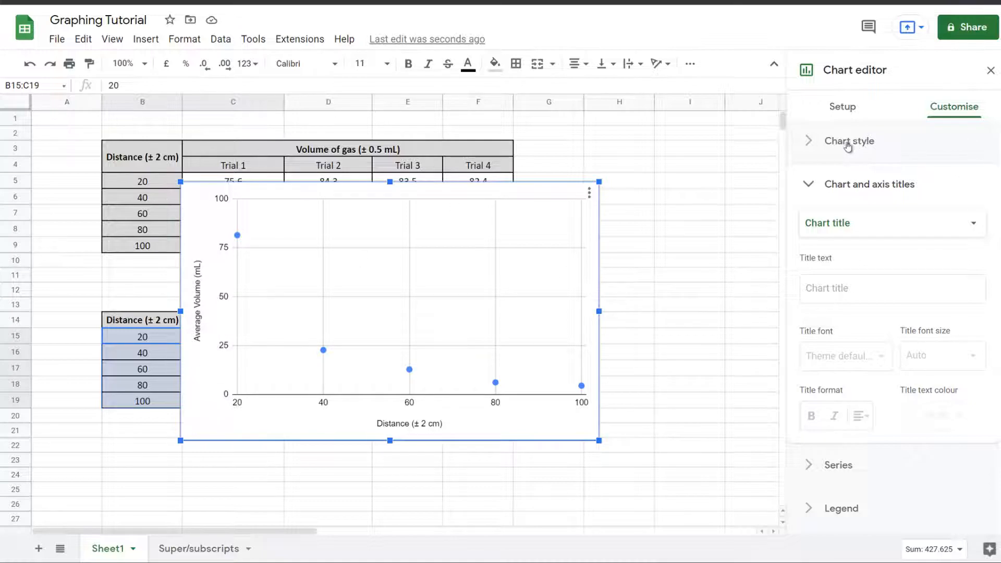
pyautogui.click(202, 280)
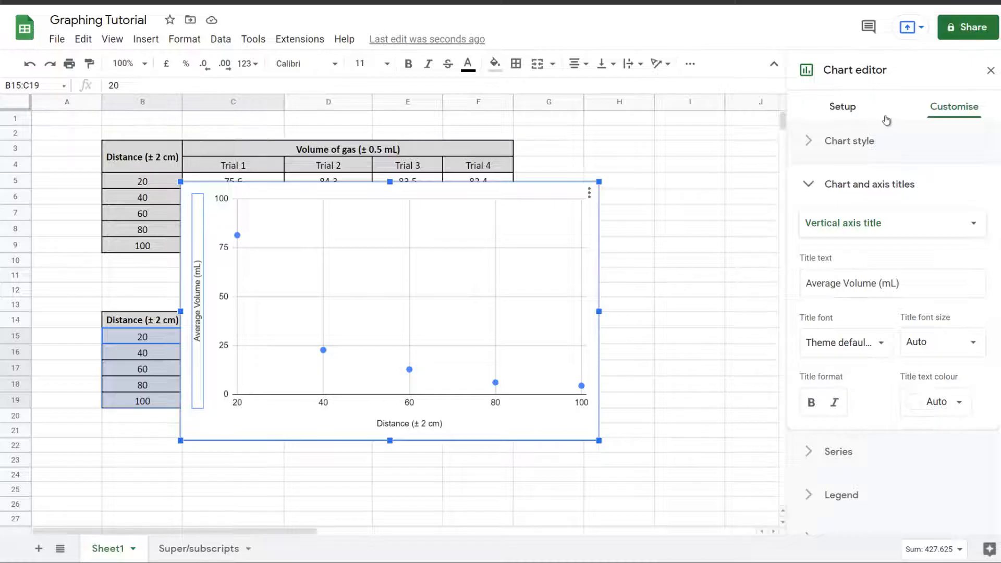
pyautogui.click(846, 106)
pyautogui.click(955, 106)
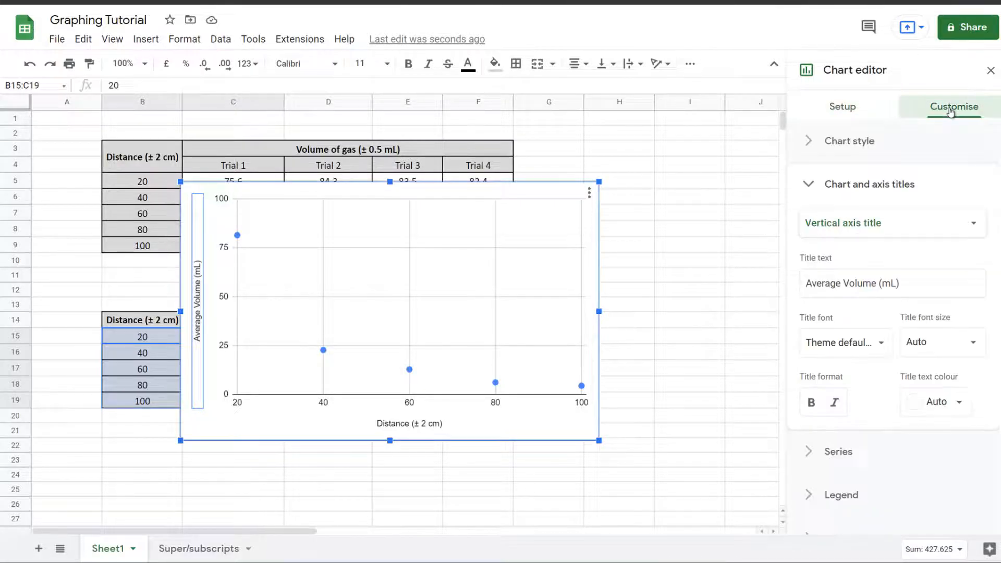
# Step: Set the chart's horizontal axis to a minimum of 0 and a maximum of 120
pyautogui.scroll(-2, 878, 262)
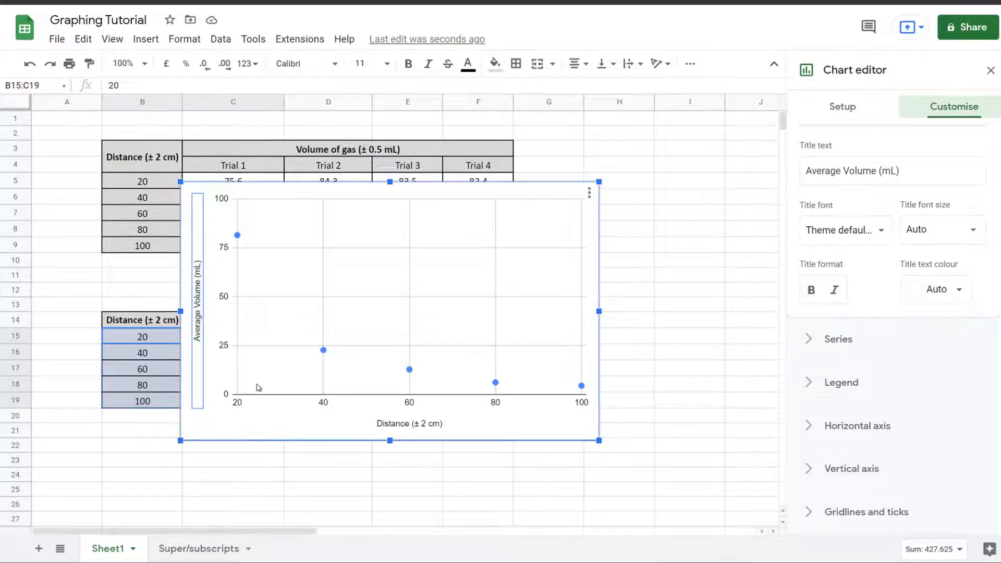
pyautogui.click(847, 435)
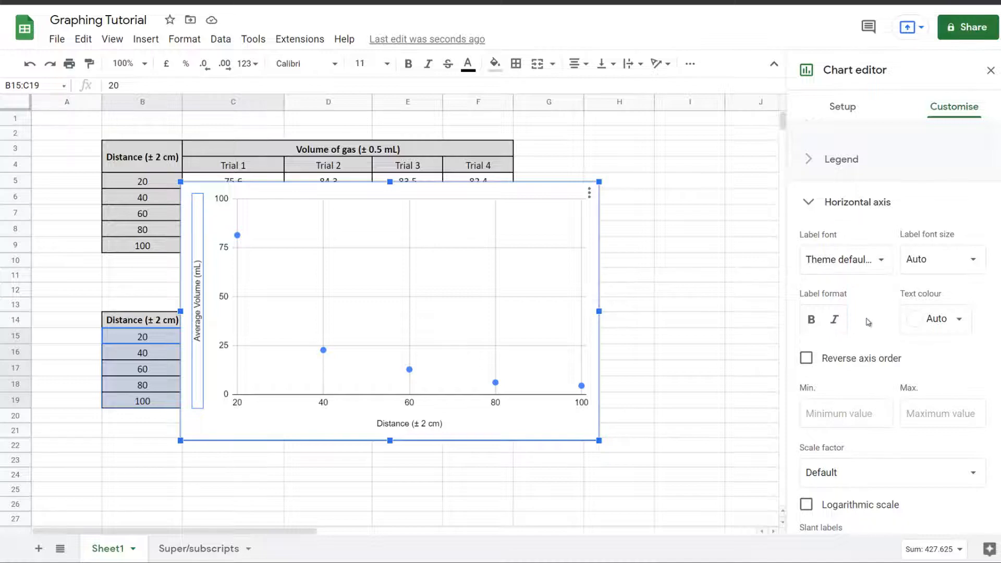
pyautogui.scroll(-2, 854, 308)
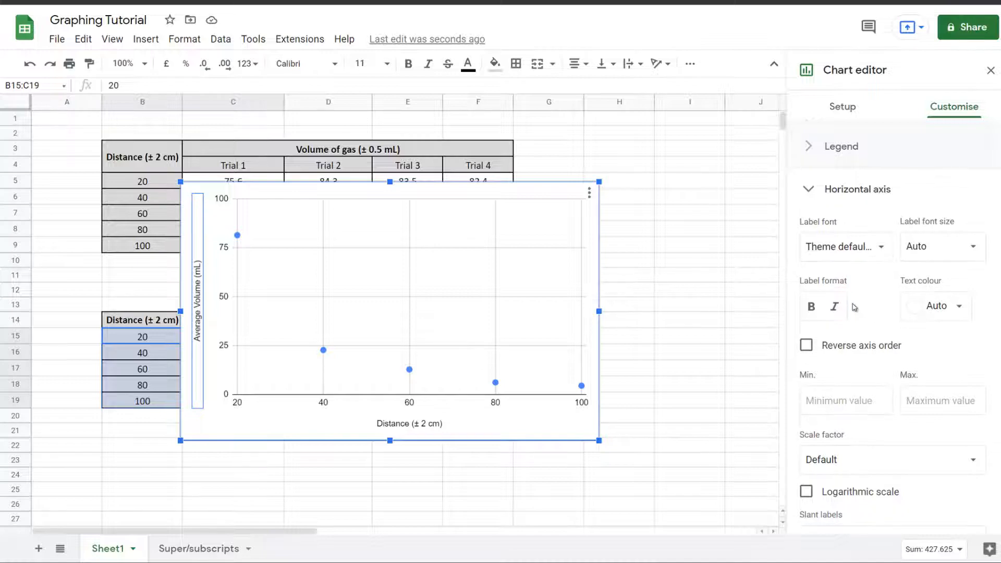
pyautogui.scroll(-1, 854, 304)
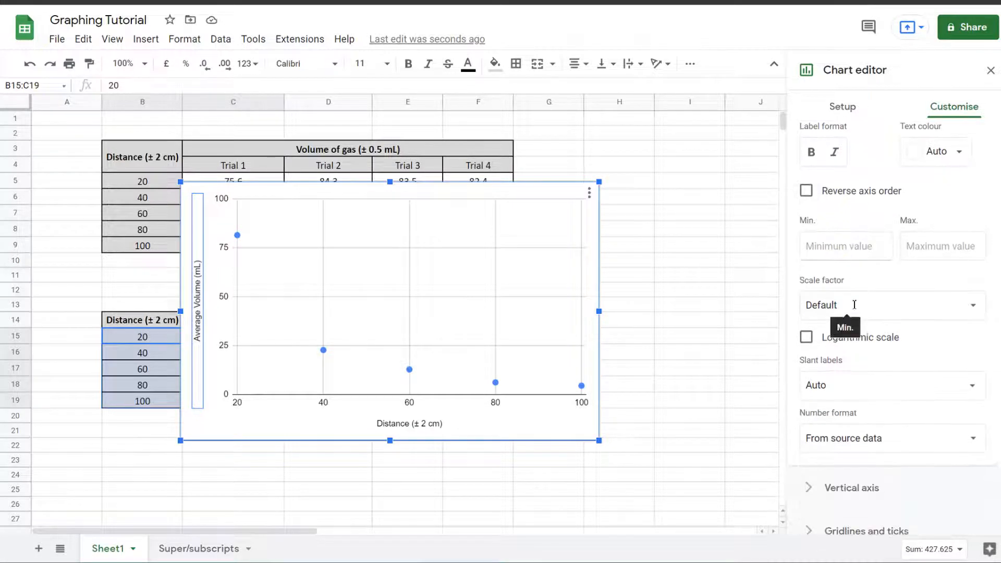
pyautogui.scroll(1, 854, 304)
pyautogui.click(842, 300)
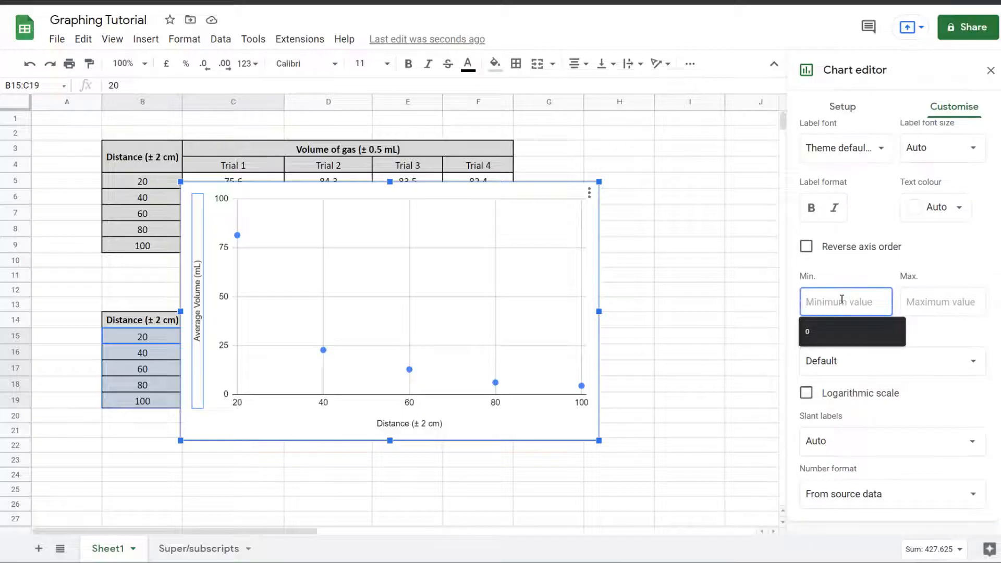
pyautogui.write('0')
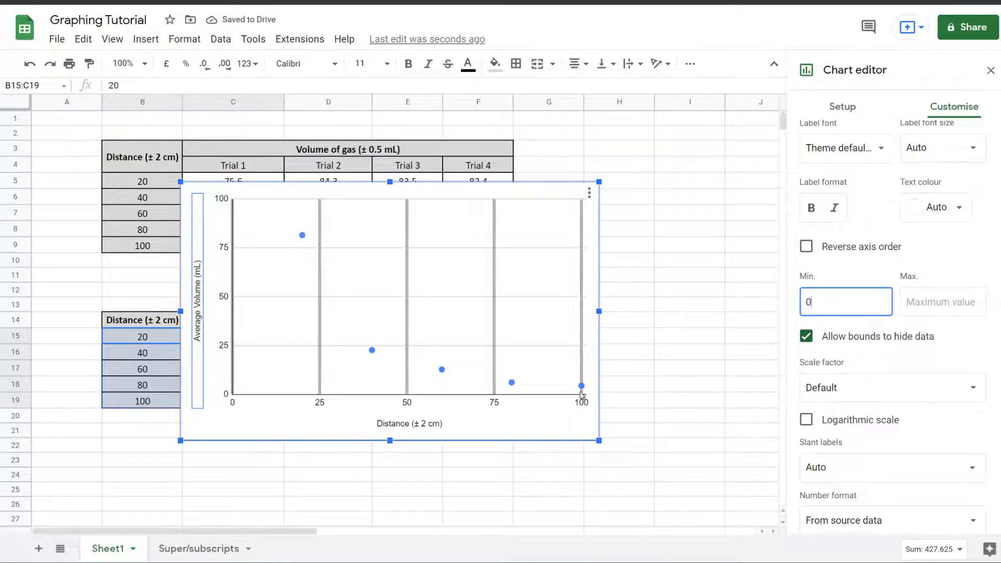
pyautogui.click(928, 307)
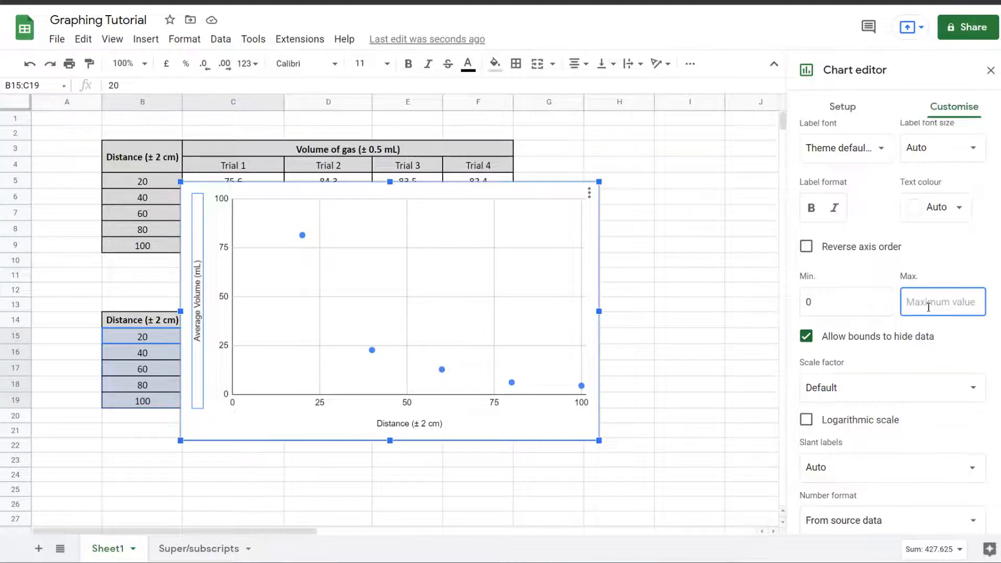
pyautogui.write('120')
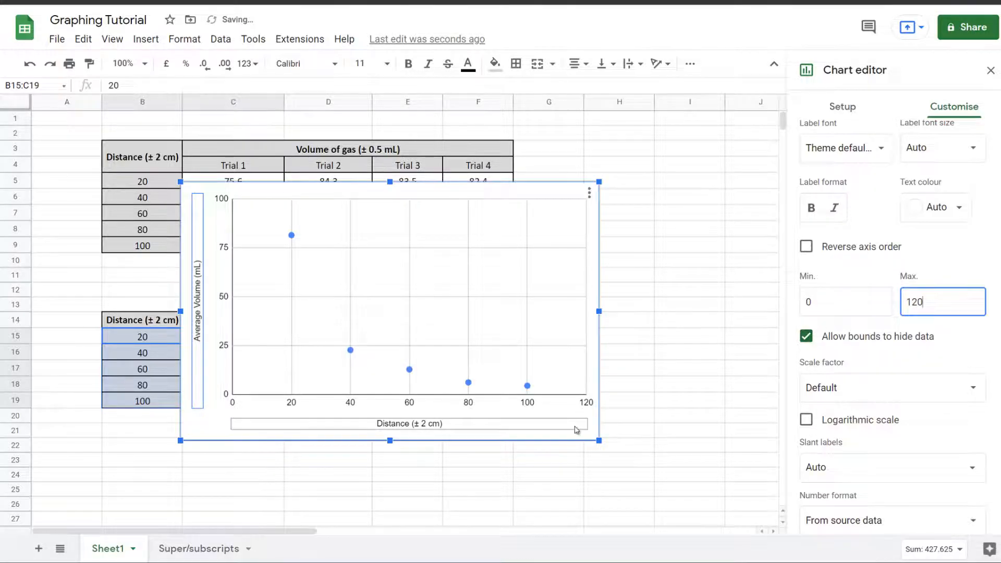
# Step: Set the scatter chart's border colour to light grey in the chart style settings
pyautogui.click(576, 430)
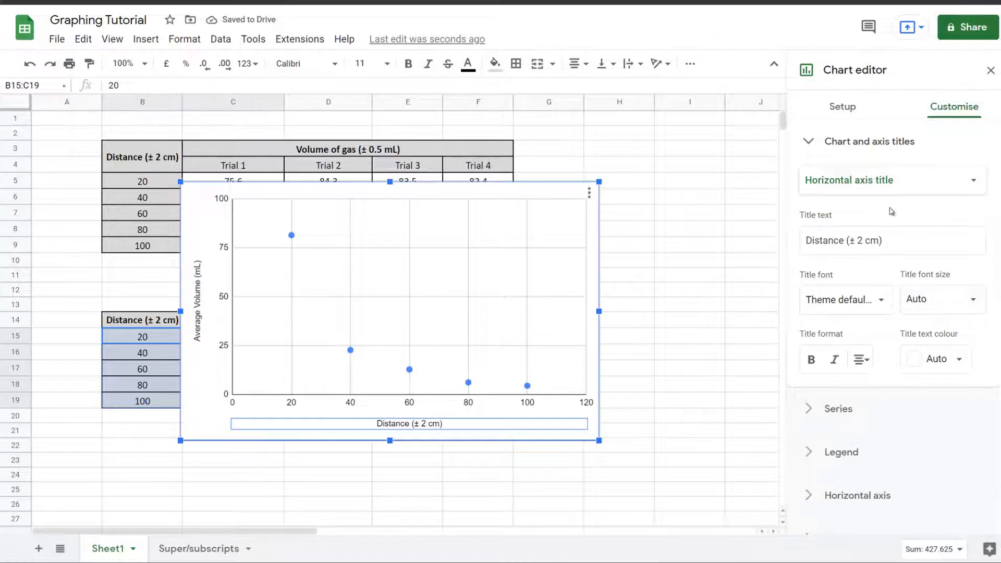
pyautogui.click(807, 144)
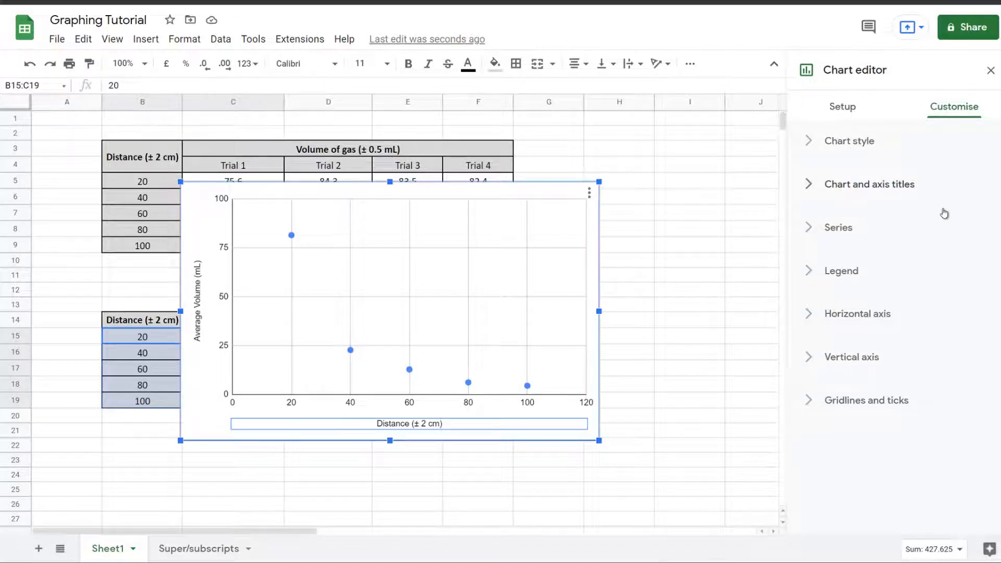
pyautogui.click(856, 142)
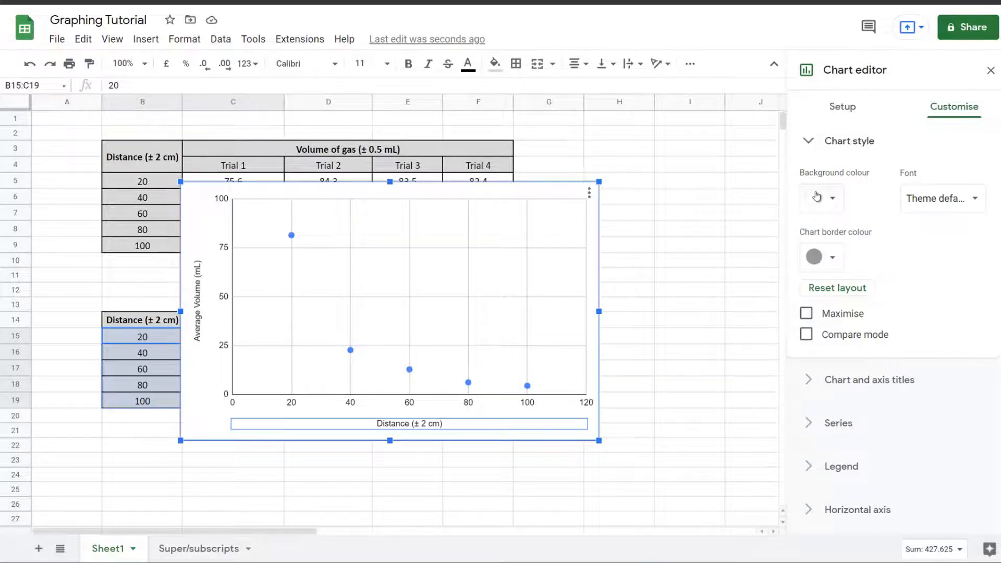
pyautogui.click(834, 261)
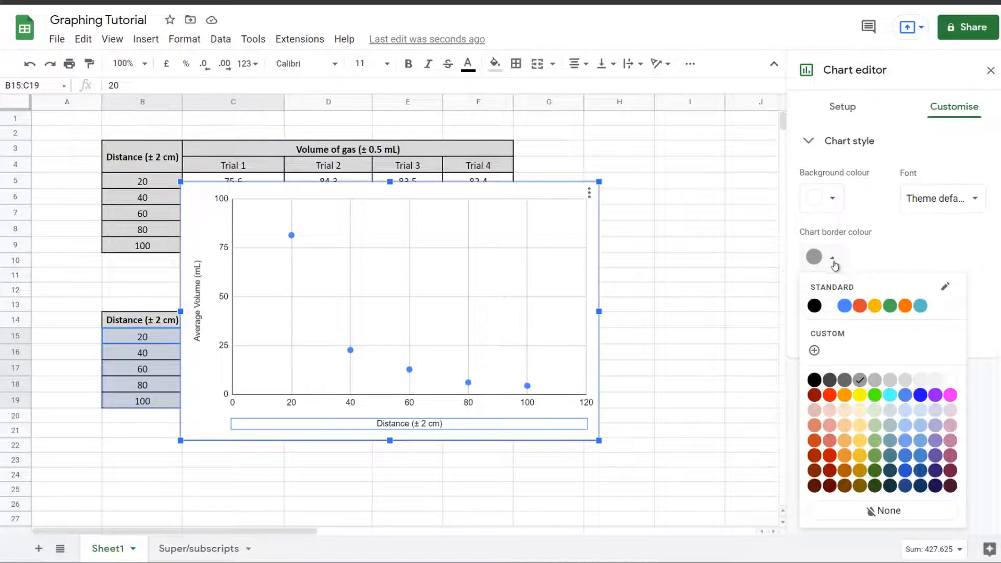
pyautogui.click(831, 306)
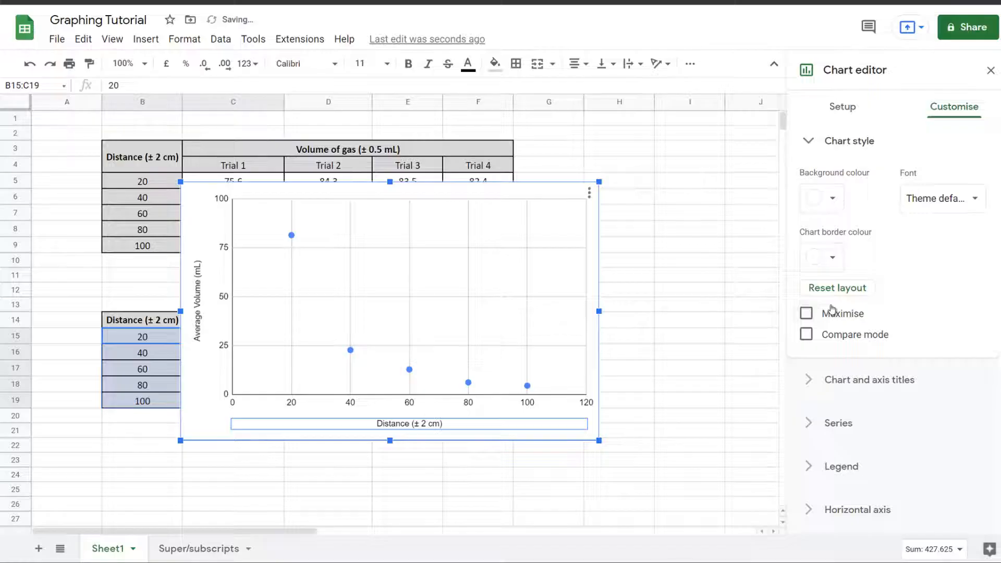
pyautogui.click(826, 261)
pyautogui.click(815, 306)
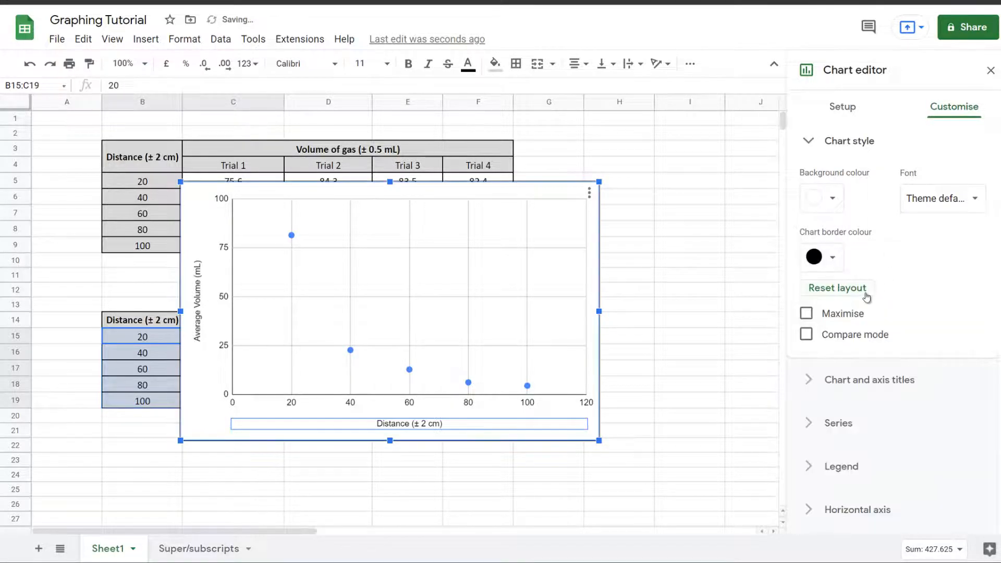
pyautogui.click(832, 269)
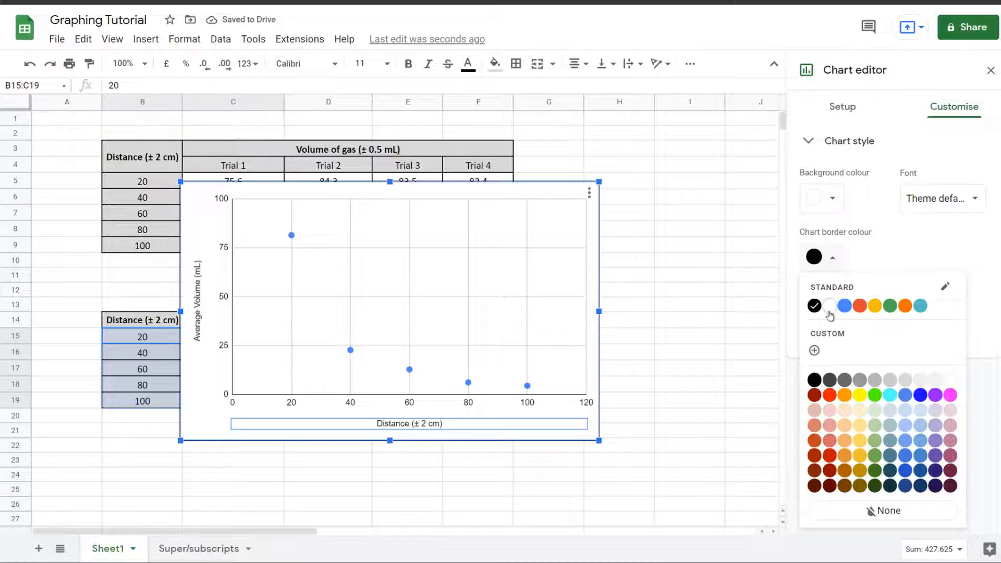
pyautogui.click(893, 384)
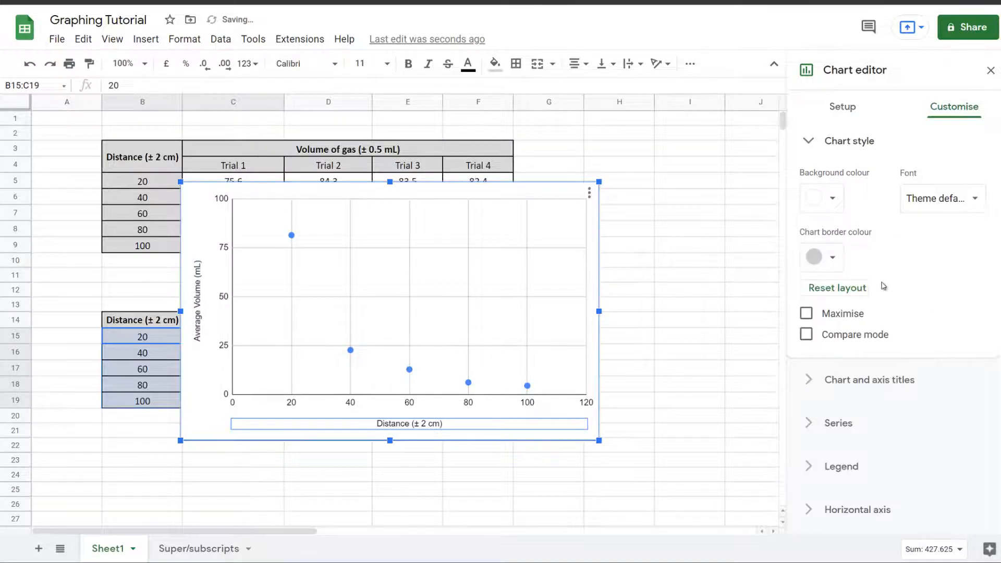
pyautogui.click(830, 149)
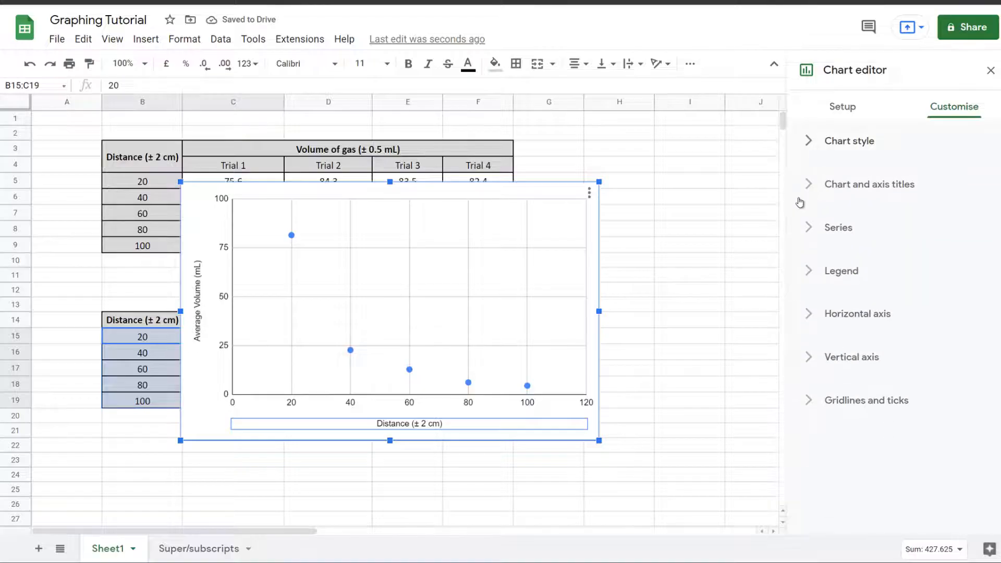
# Step: Examine the wording of the chart's horizontal and vertical axis titles, including the uncertainty and unit in the distance title
pyautogui.click(808, 192)
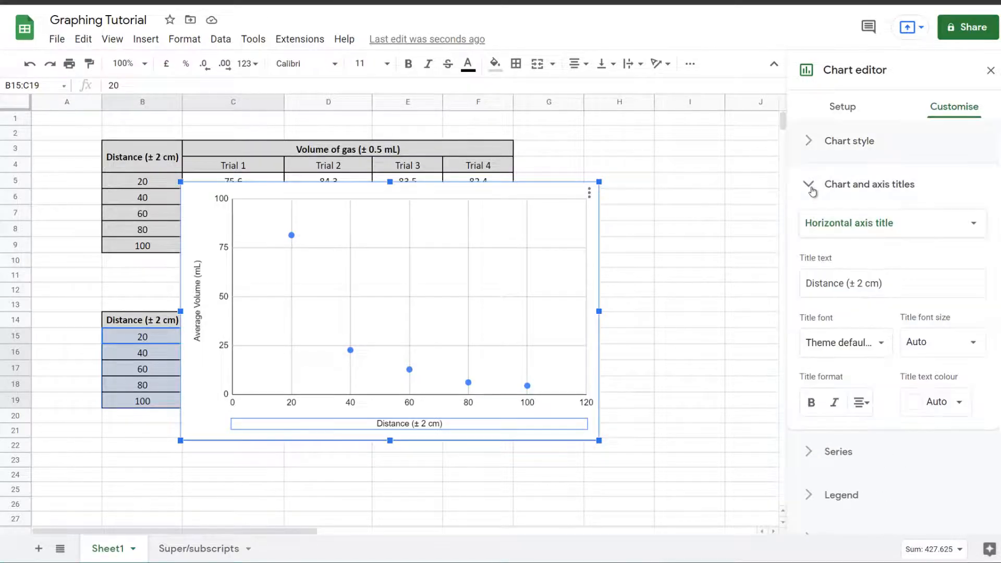
pyautogui.click(860, 238)
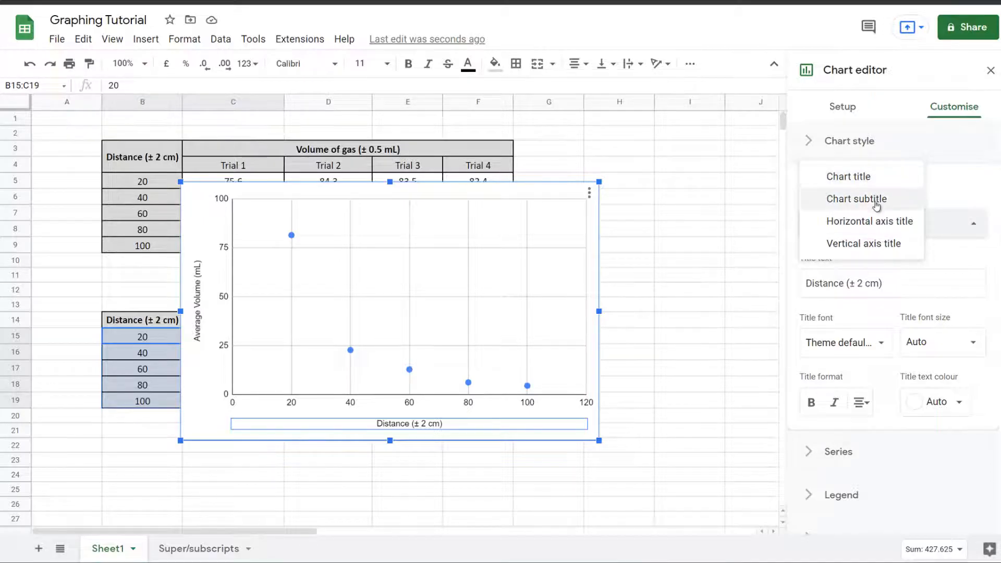
pyautogui.click(870, 223)
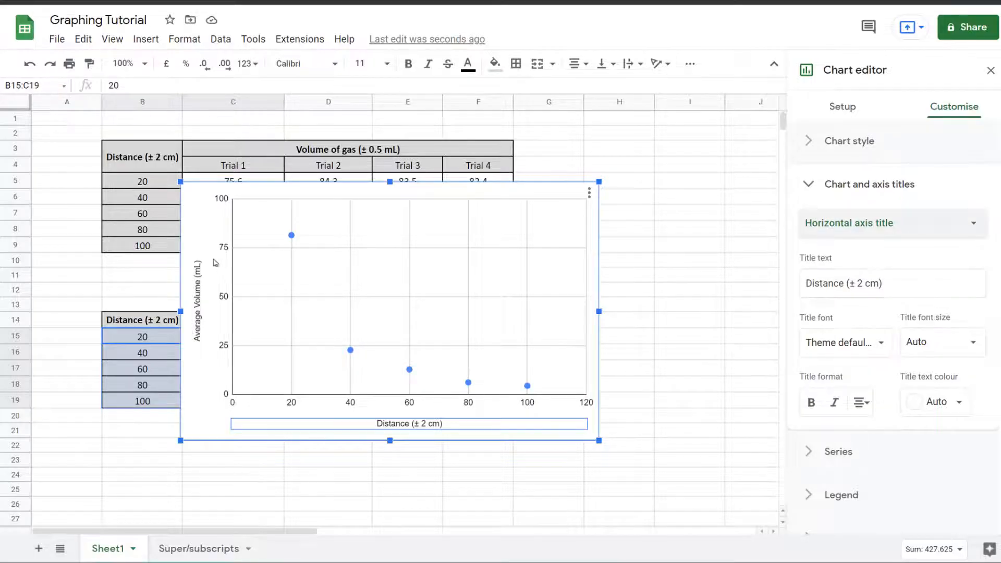
pyautogui.click(200, 279)
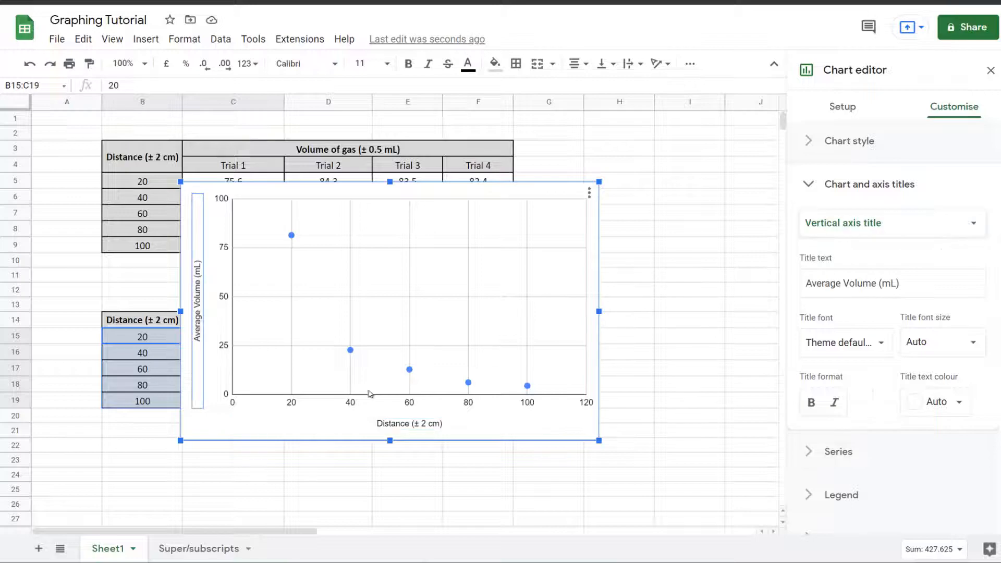
pyautogui.click(417, 426)
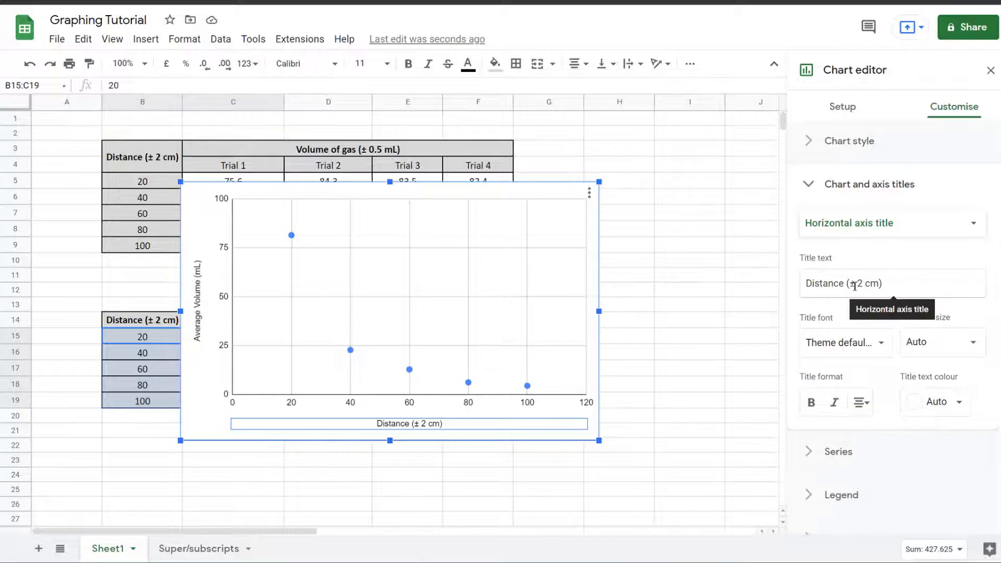
pyautogui.moveTo(879, 283); pyautogui.dragTo(850, 283)
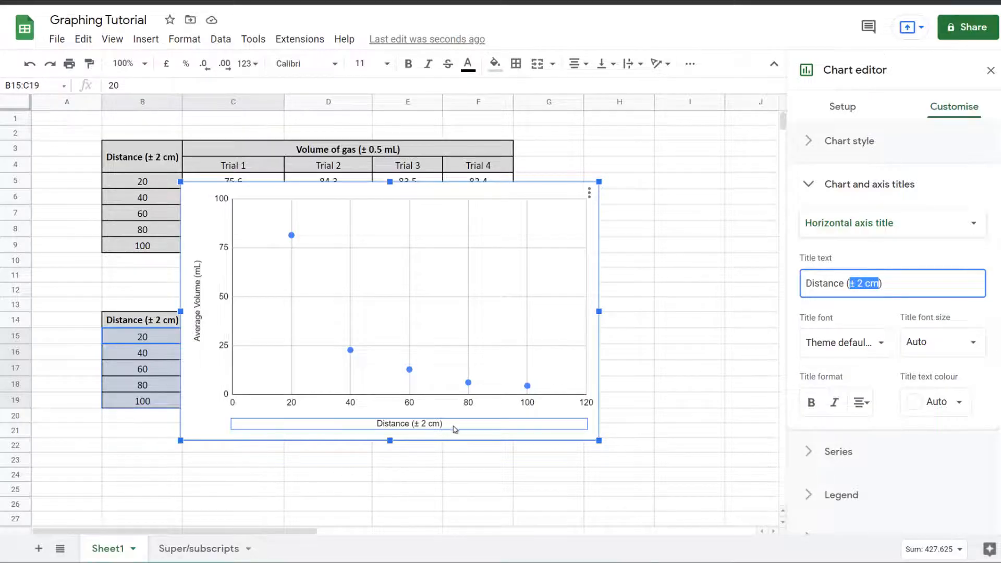
pyautogui.click(881, 283)
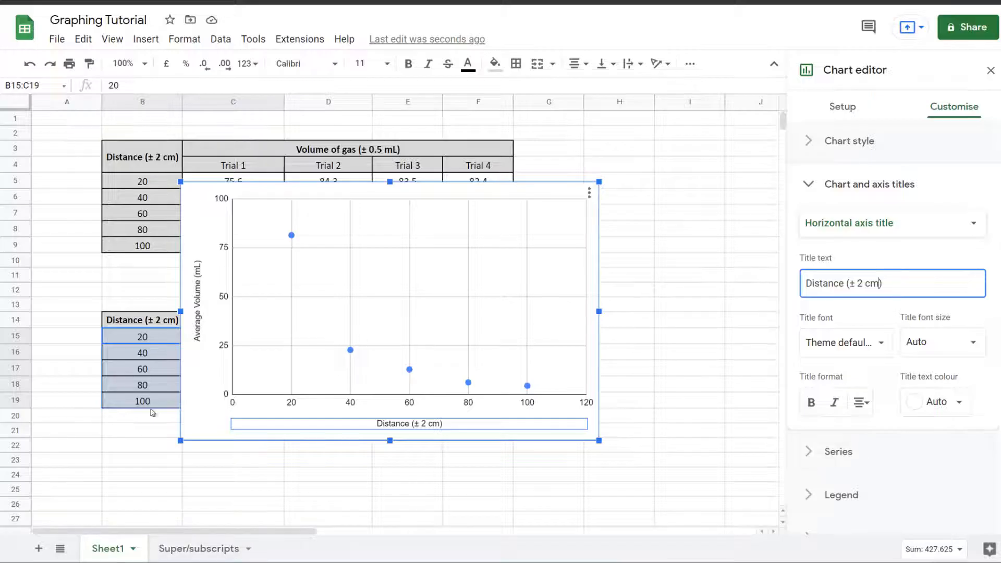
# Step: On the Super/subscripts sheet, enter cm in cell E9 and copy the superscript 2 character from B7
pyautogui.click(186, 548)
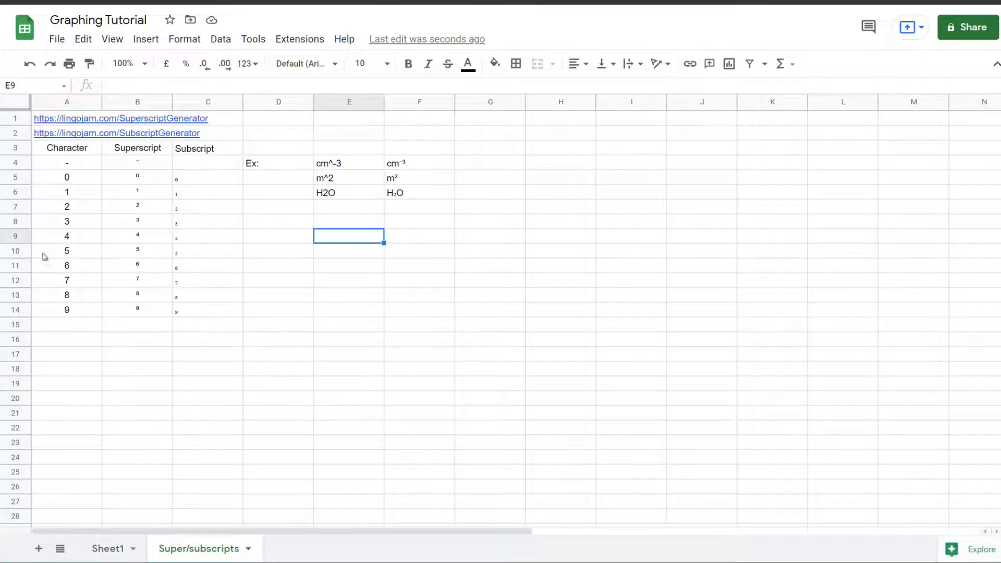
pyautogui.moveTo(75, 123)
pyautogui.write('cm')
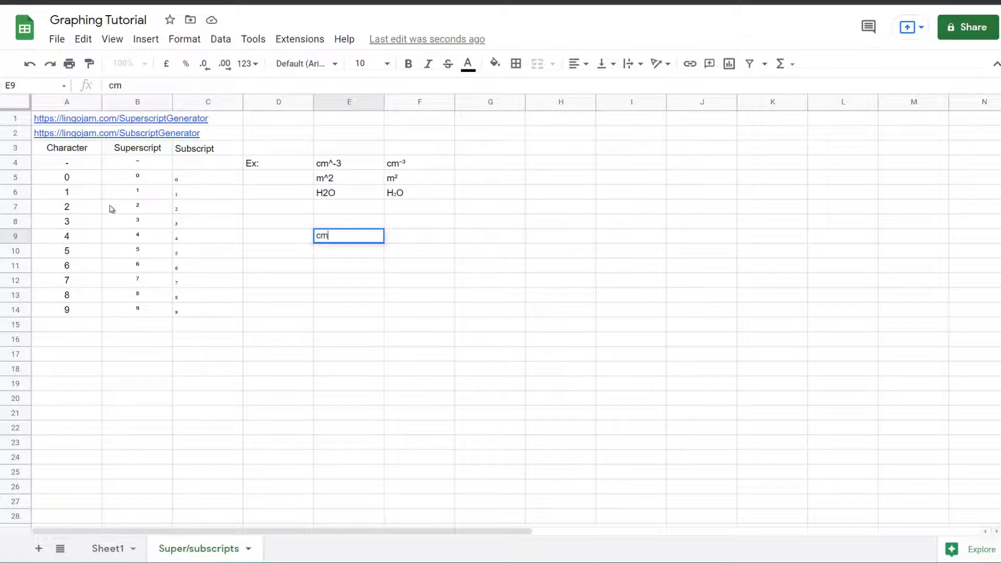
pyautogui.click(136, 207)
pyautogui.doubleClick(134, 207)
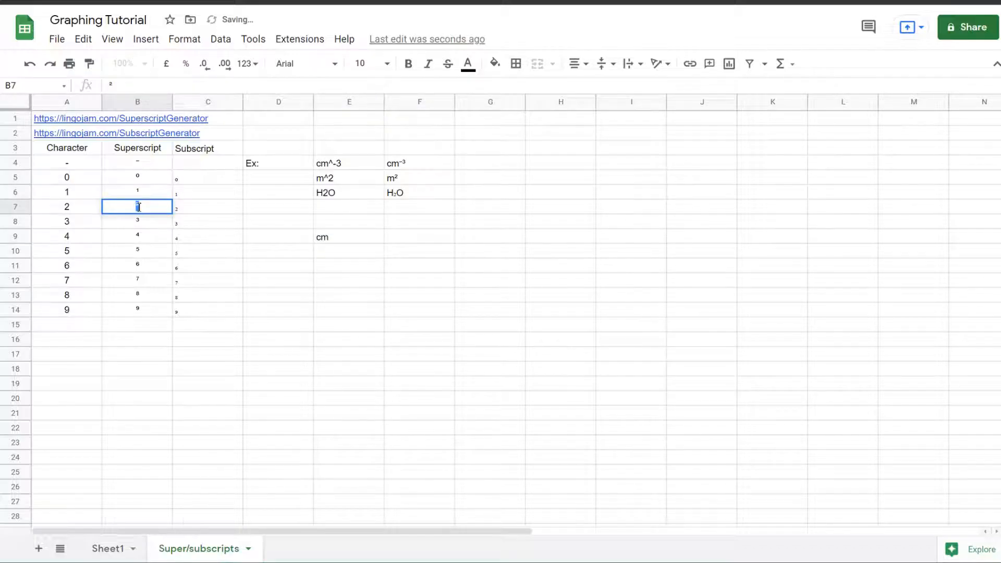
pyautogui.rightClick(135, 206)
pyautogui.click(173, 249)
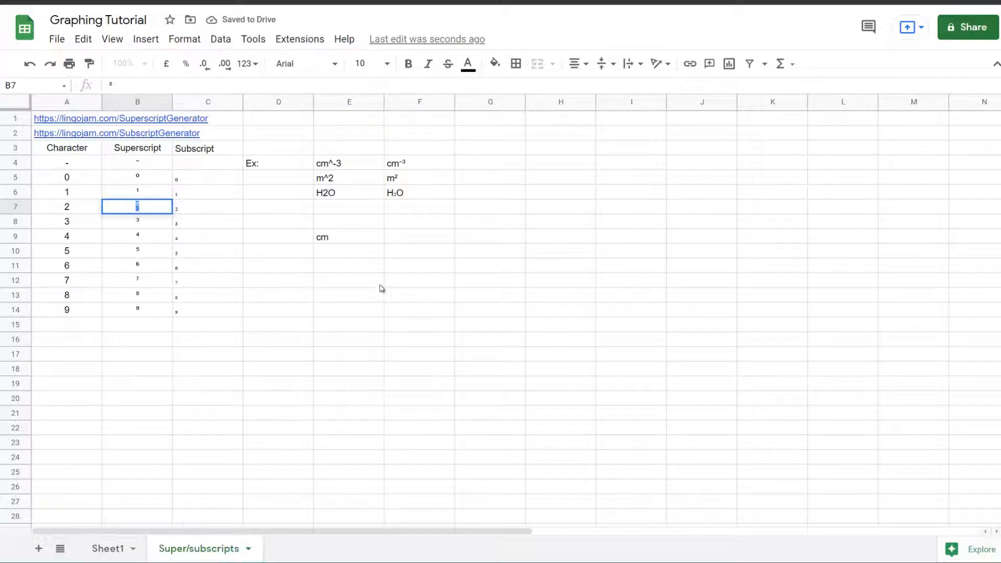
# Step: Paste the superscript 2 after cm in cell E9 to form cm², and clear the cell again
pyautogui.click(351, 239)
pyautogui.doubleClick(350, 238)
pyautogui.hotkey('ctrl', 'v')
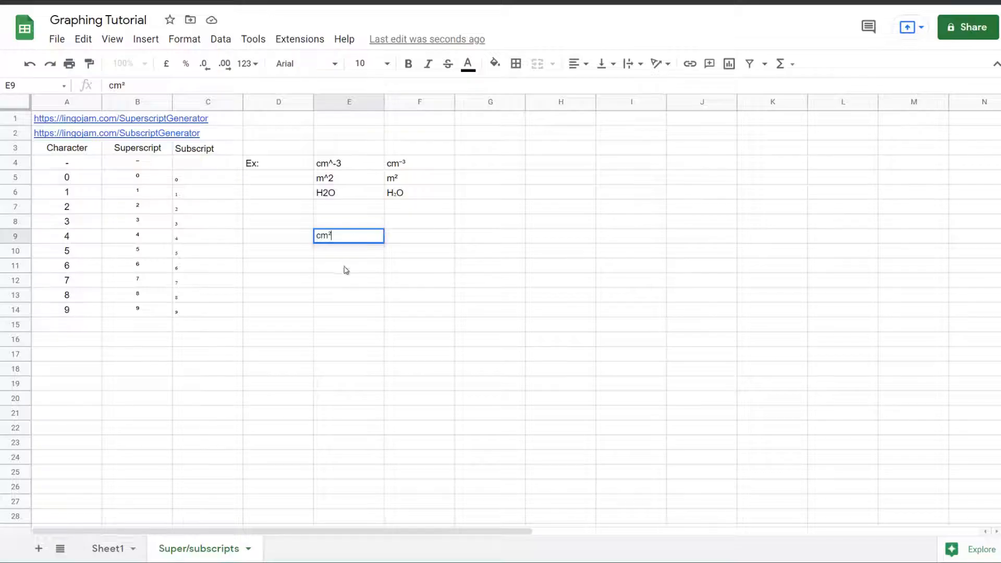
pyautogui.press('Return')
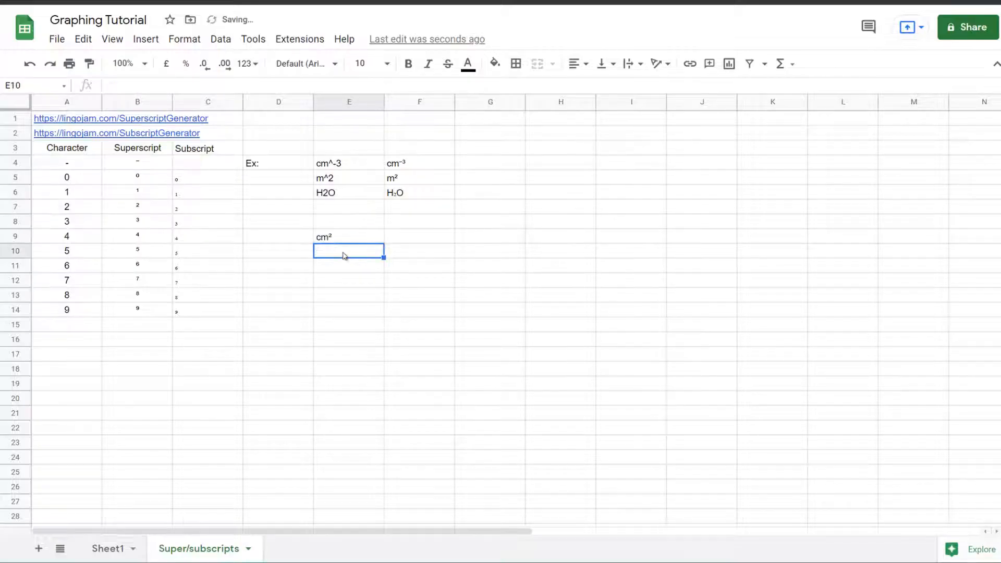
pyautogui.click(338, 241)
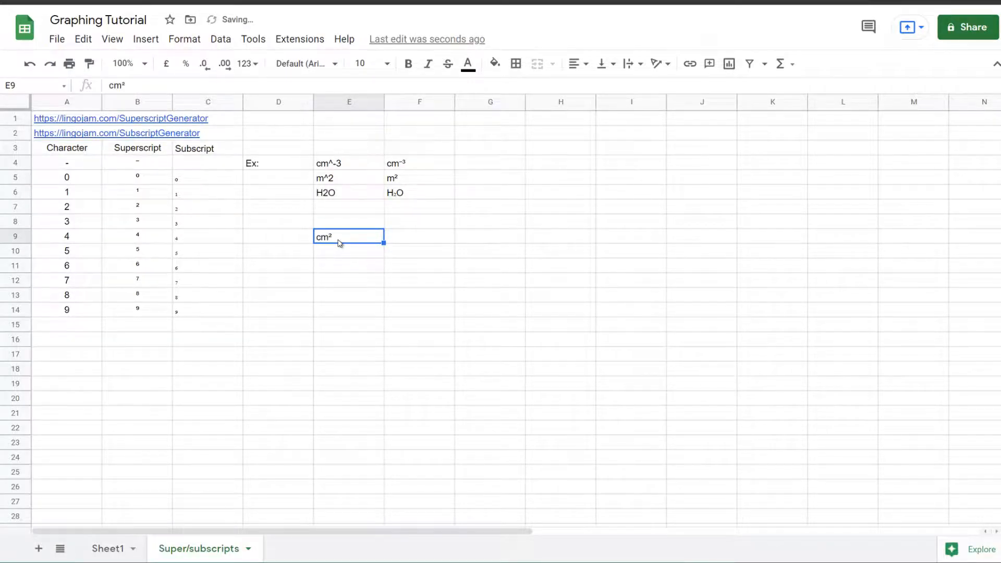
pyautogui.press('Delete')
# Step: Add the copied superscript 2 to the horizontal axis title of the Sheet1 chart, making it Distance (± 2 cm²)
pyautogui.click(107, 548)
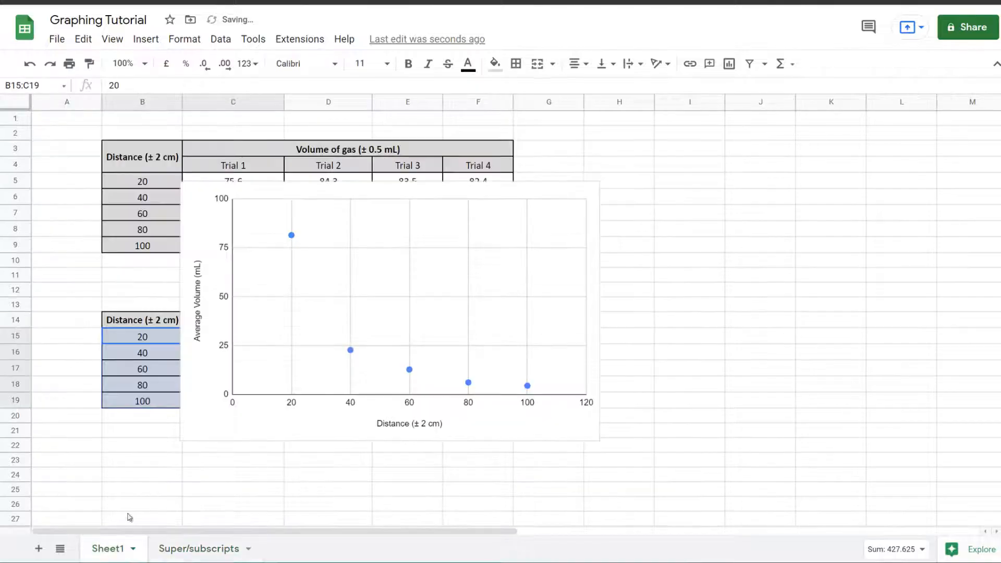
pyautogui.click(200, 284)
pyautogui.doubleClick(199, 297)
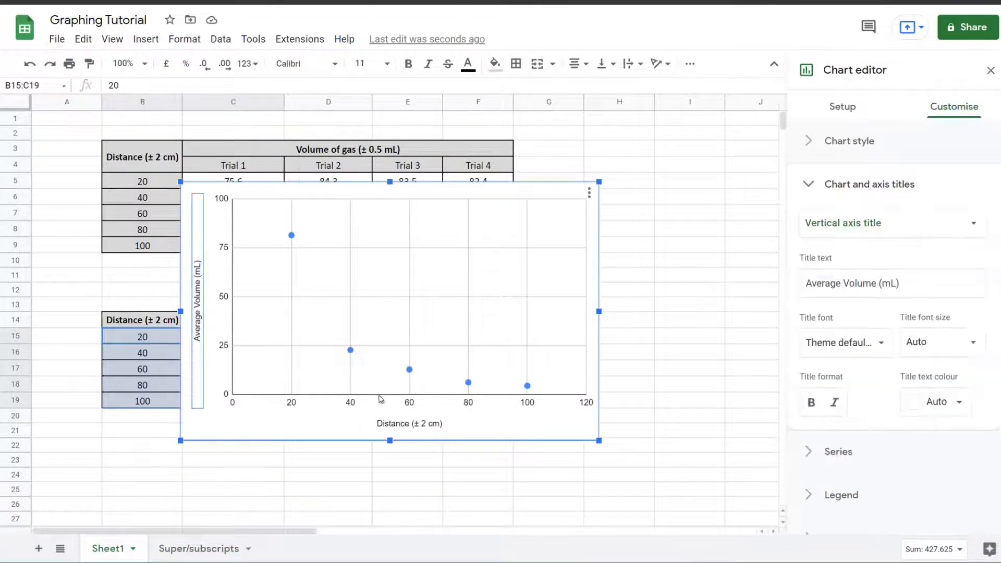
pyautogui.click(392, 424)
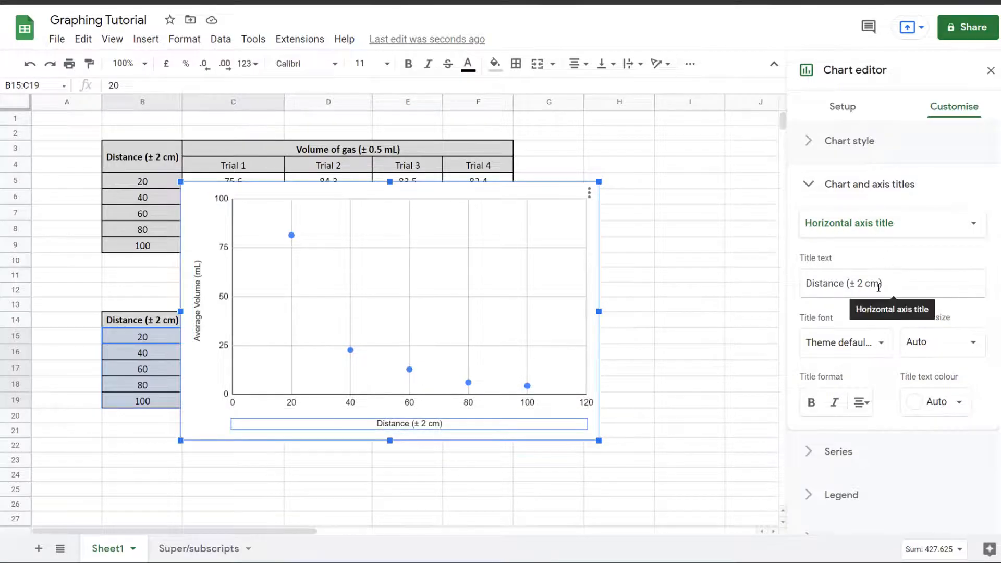
pyautogui.click(880, 284)
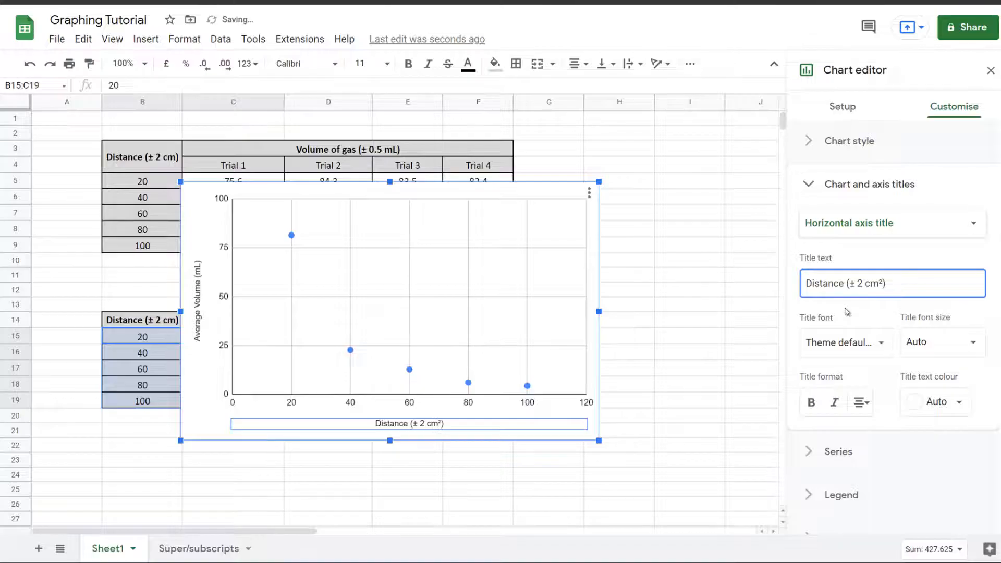
pyautogui.click(514, 440)
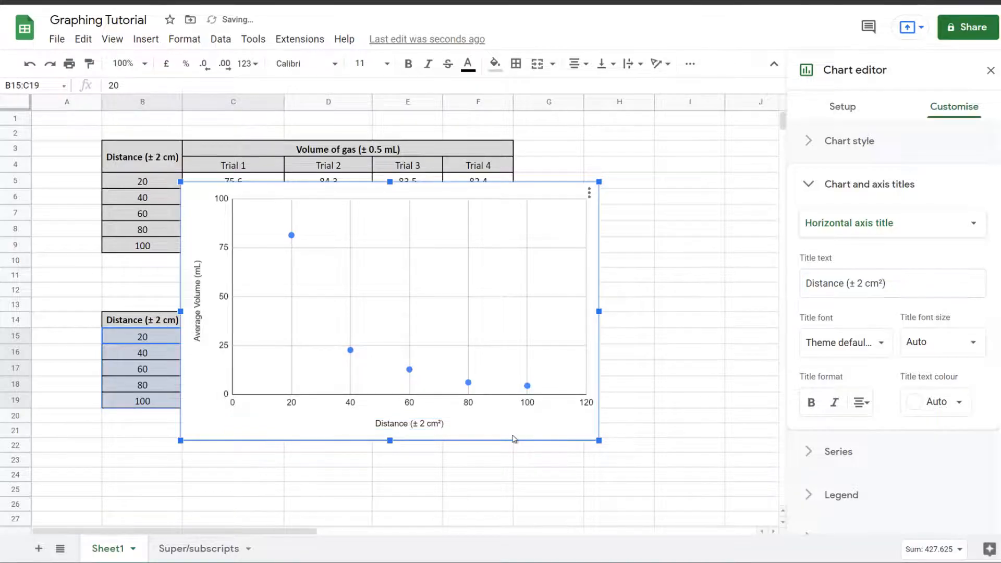
# Step: Restore the horizontal axis title to Distance (± 2 cm) and make it bold
pyautogui.click(883, 284)
pyautogui.press('BackSpace')
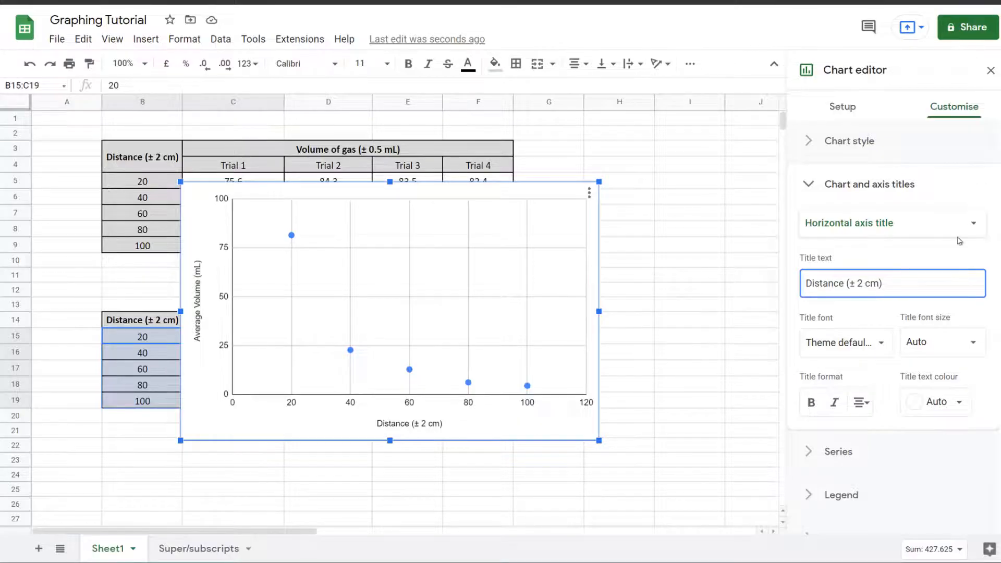
pyautogui.click(810, 402)
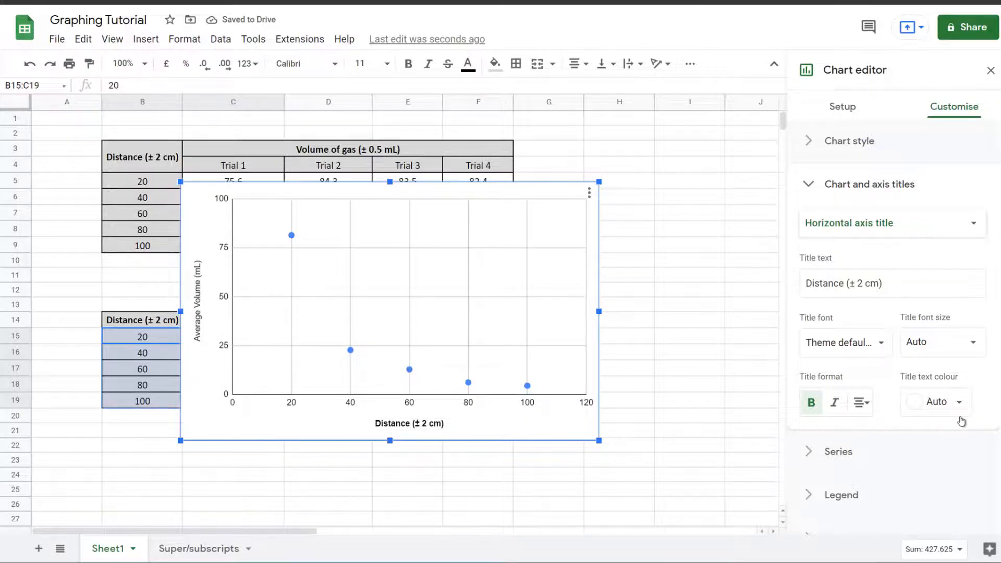
# Step: Shorten the chart's vertical axis title to Volume (mL) by removing the word Average
pyautogui.click(199, 294)
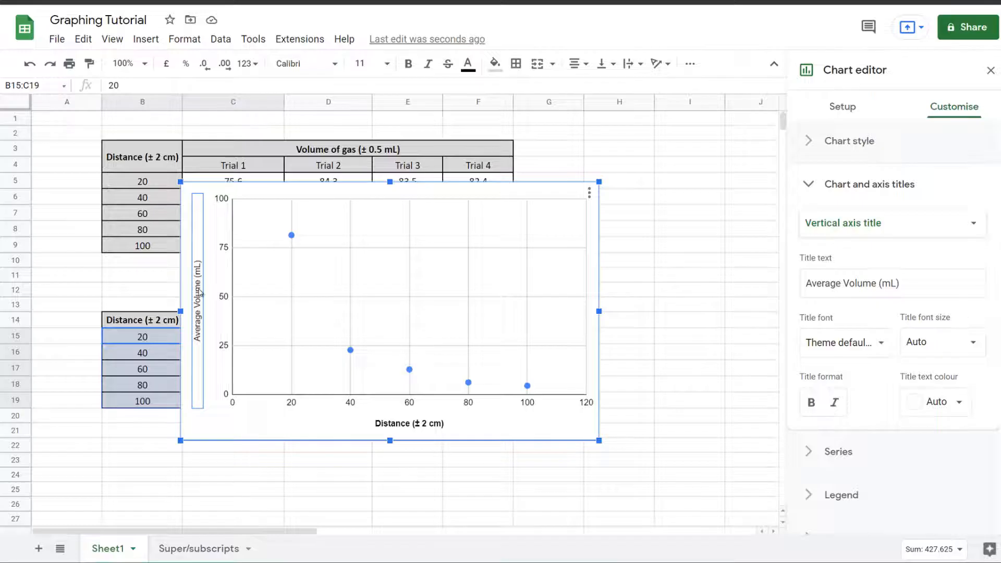
pyautogui.click(852, 229)
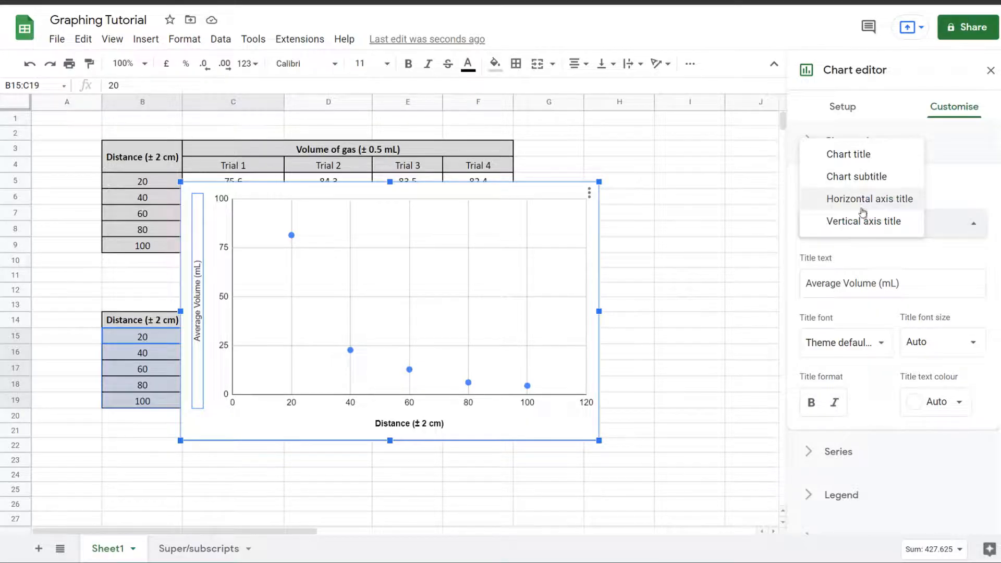
pyautogui.click(858, 266)
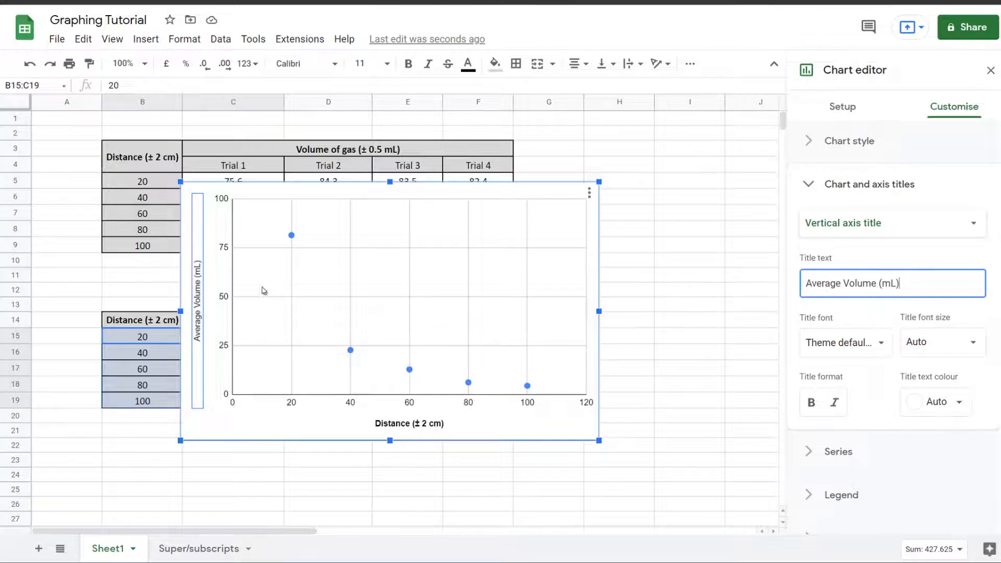
pyautogui.click(825, 284)
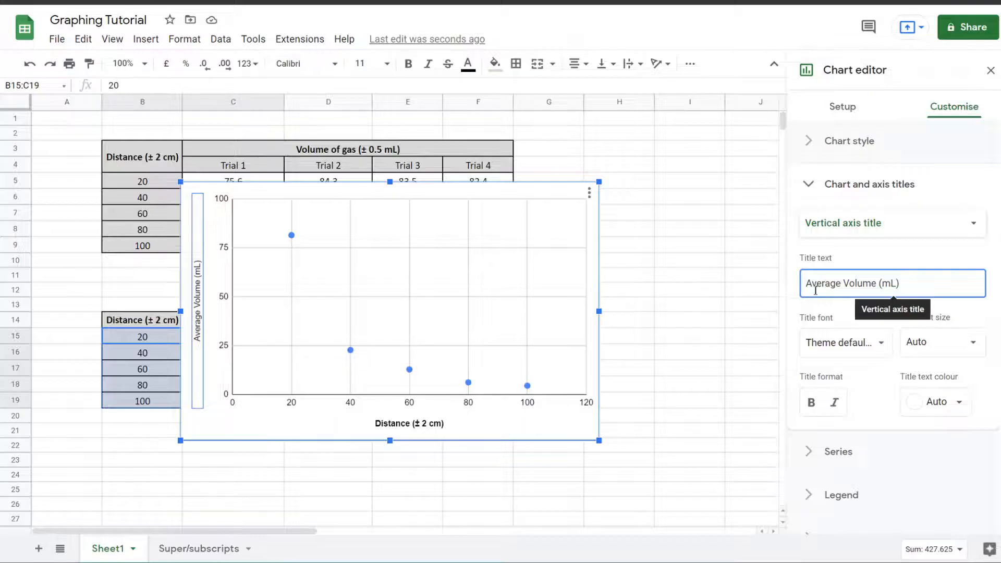
pyautogui.doubleClick(808, 285)
pyautogui.press('BackSpace')
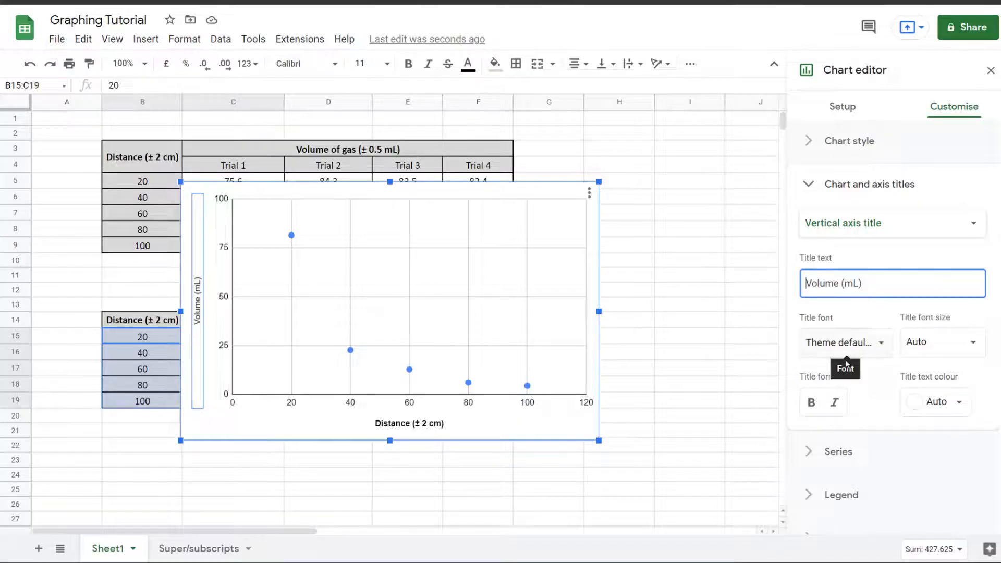
# Step: Make the chart's vertical axis title, Volume (mL), bold
pyautogui.click(811, 404)
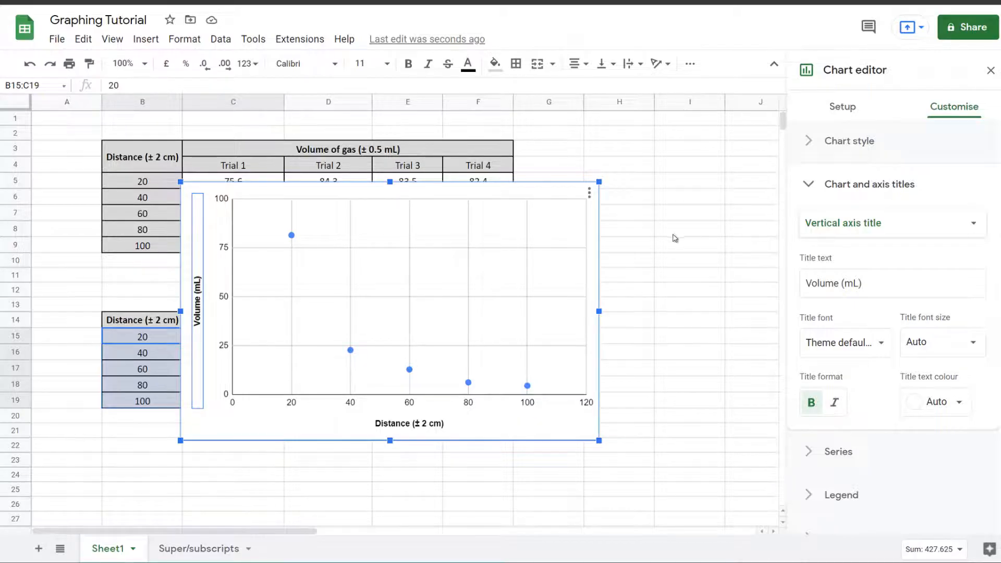
pyautogui.click(809, 186)
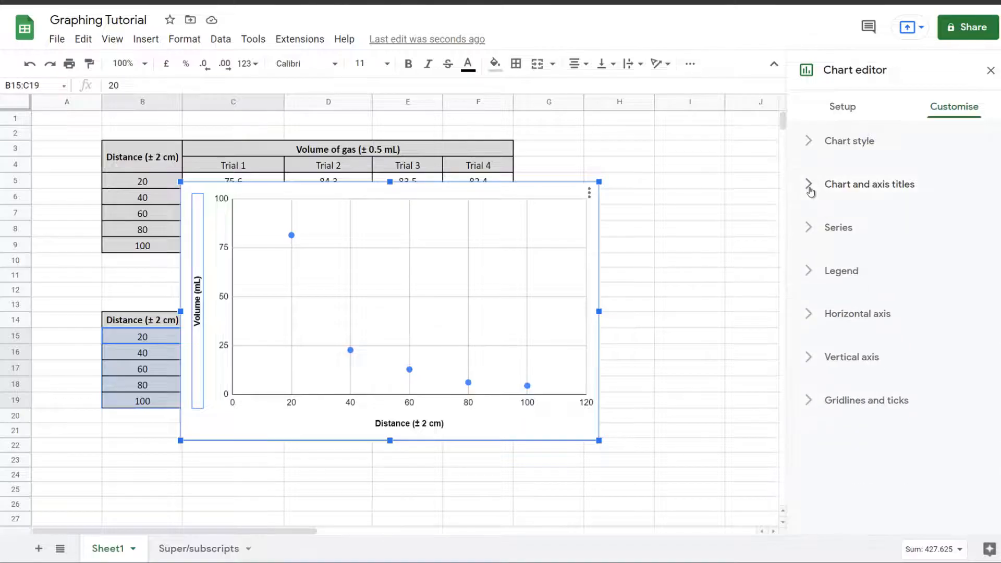
# Step: Change the colour of the Average Volume (mL) series in the scatter chart to dark purple
pyautogui.click(807, 232)
pyautogui.scroll(-1, 858, 312)
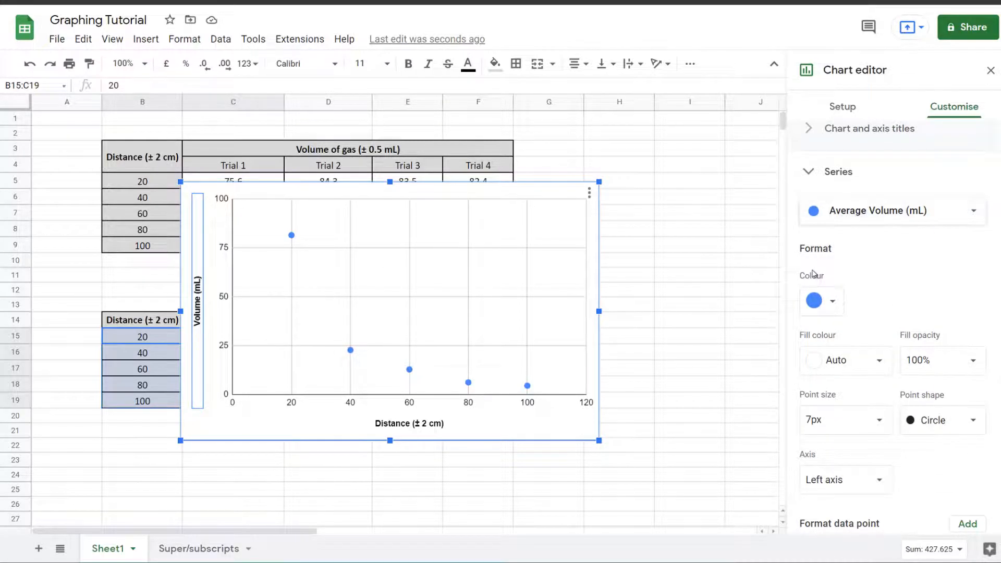
pyautogui.scroll(-1, 870, 281)
pyautogui.click(830, 249)
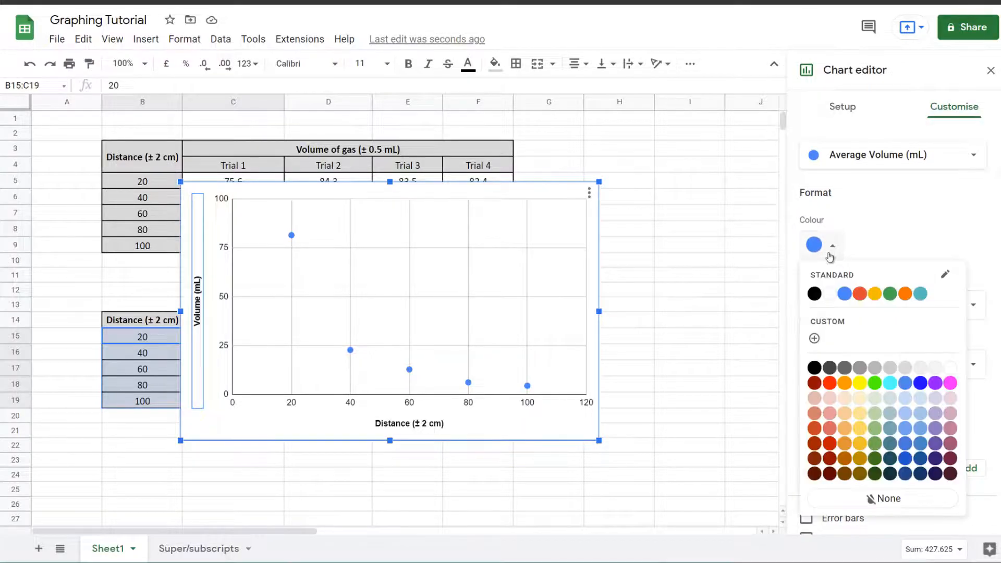
pyautogui.click(937, 444)
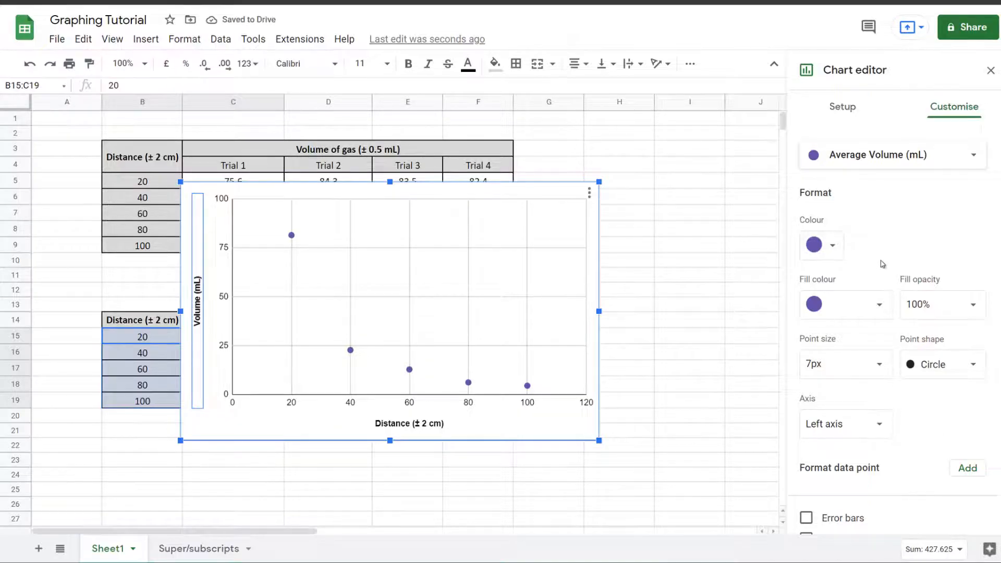
# Step: Set the point size of the Average Volume (mL) series to 5px
pyautogui.scroll(-1, 856, 292)
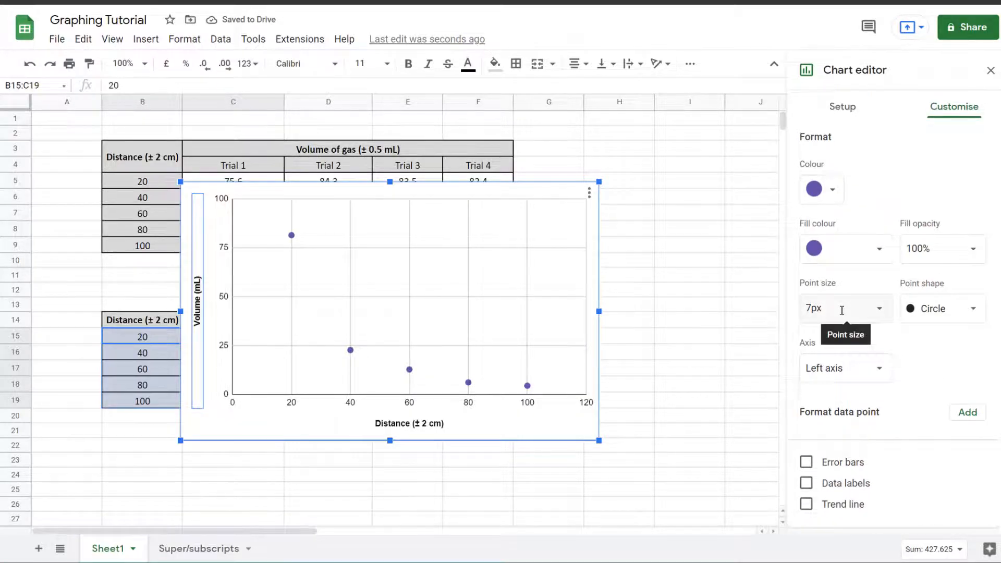
pyautogui.click(842, 310)
pyautogui.write('5')
pyautogui.press('Return')
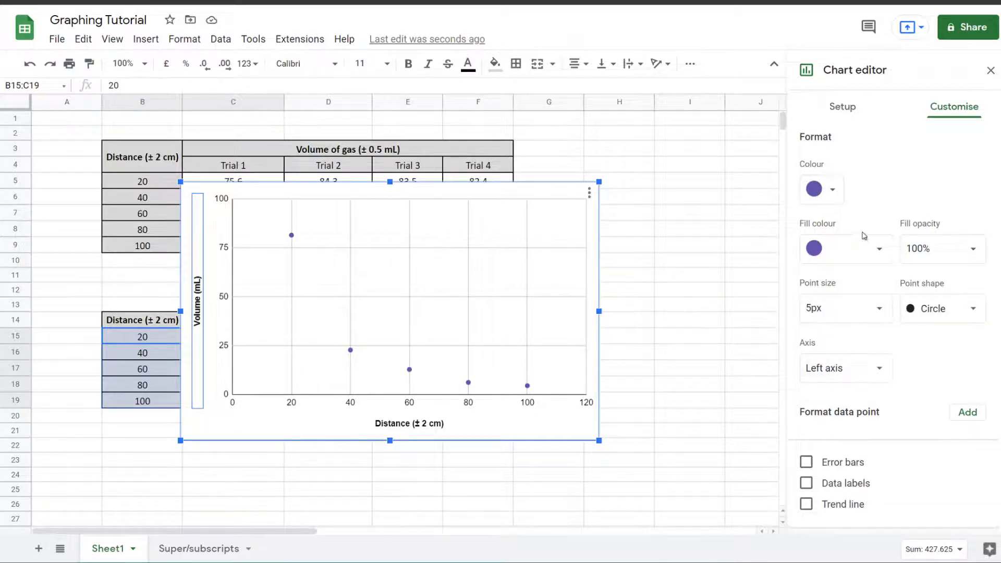
# Step: Turn on error bars for the Average Volume series and move the chart clear of the table's Uncertainty column
pyautogui.scroll(-1, 874, 259)
pyautogui.scroll(-3, 874, 259)
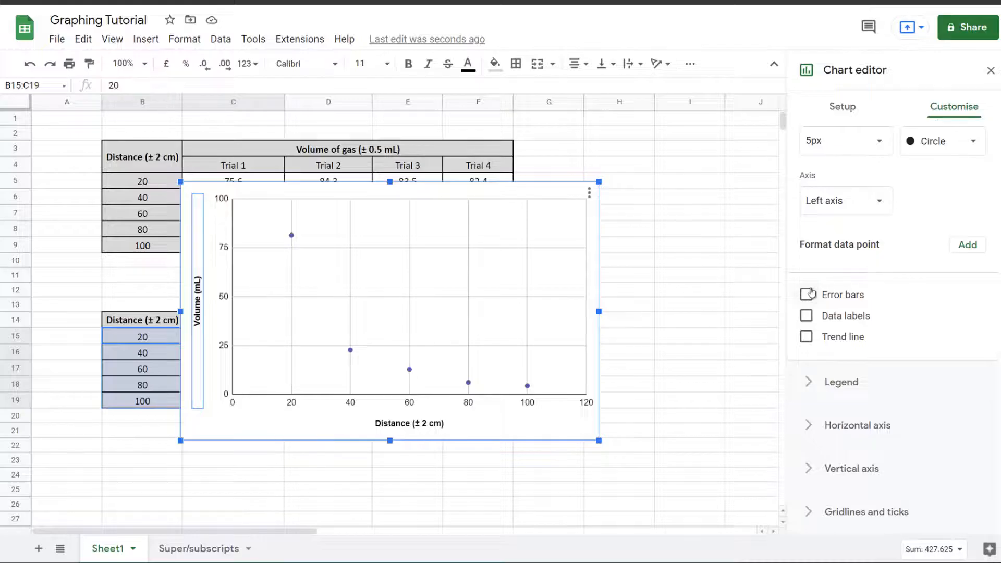
pyautogui.click(811, 293)
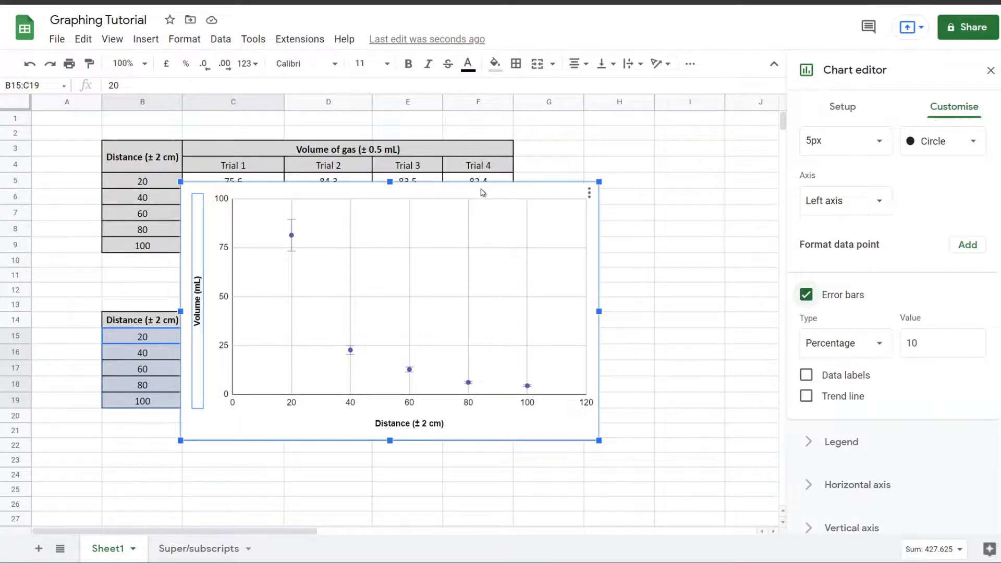
pyautogui.moveTo(483, 192); pyautogui.dragTo(681, 166)
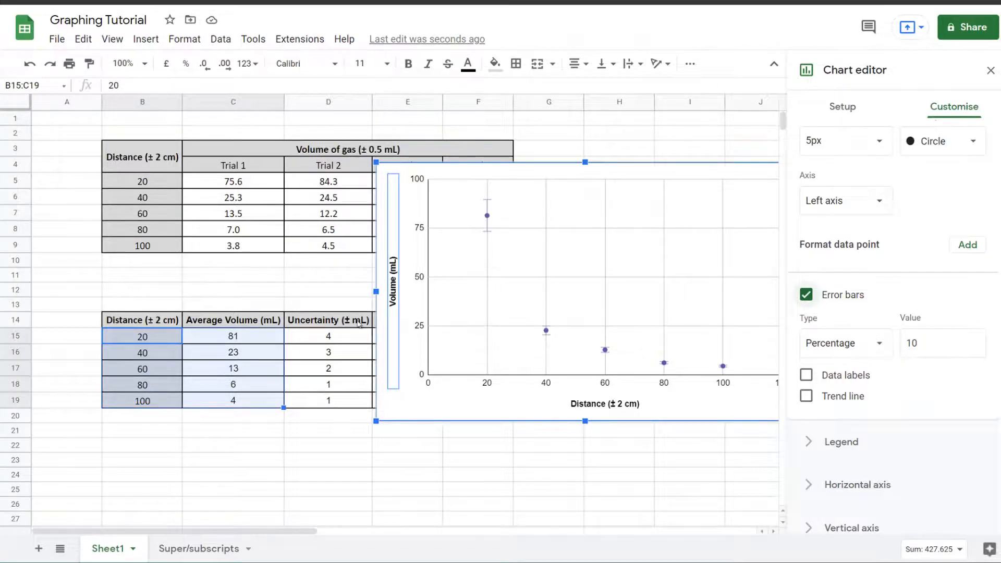
pyautogui.moveTo(498, 187); pyautogui.dragTo(522, 189)
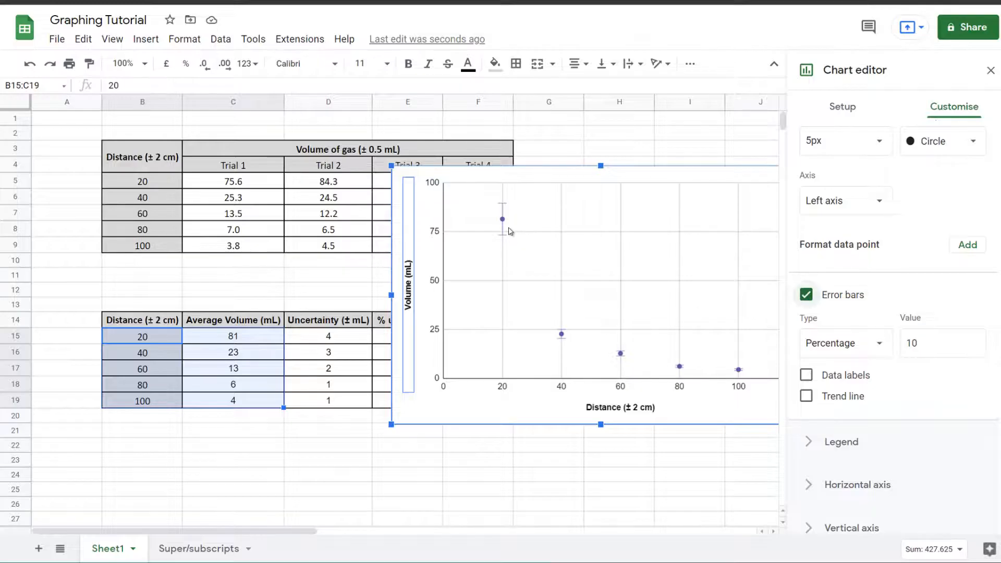
# Step: Set the series' error bars to the Constant type with a value of 4
pyautogui.click(859, 344)
pyautogui.click(858, 323)
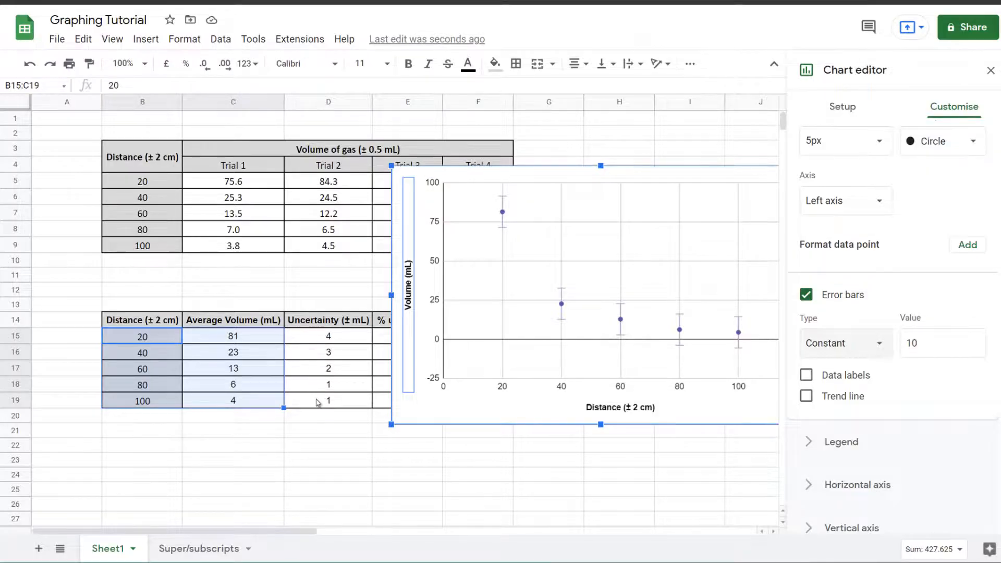
pyautogui.click(919, 342)
pyautogui.write('4')
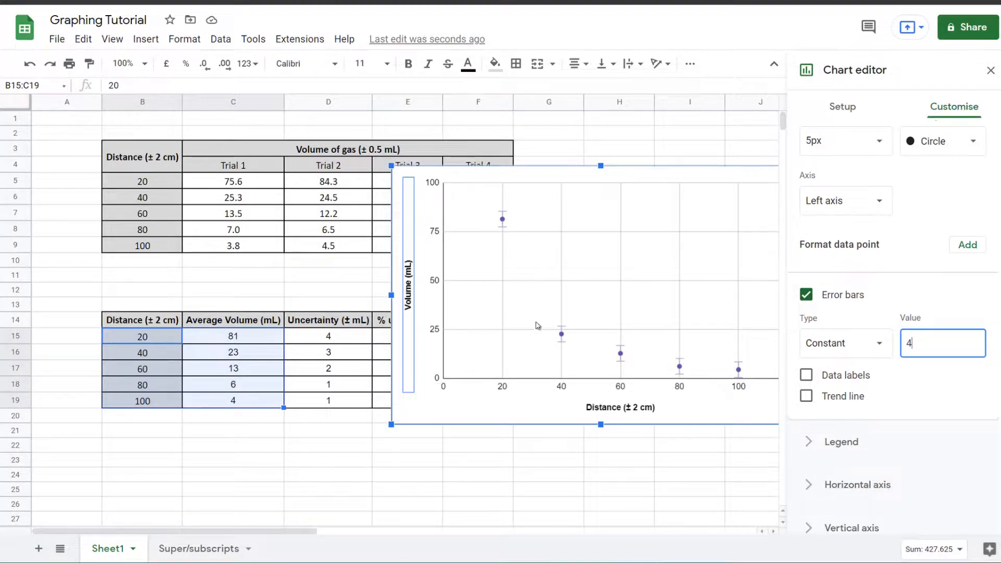
# Step: Add a linear trend line to the Average Volume series and move the chart so its full width is in view
pyautogui.click(853, 397)
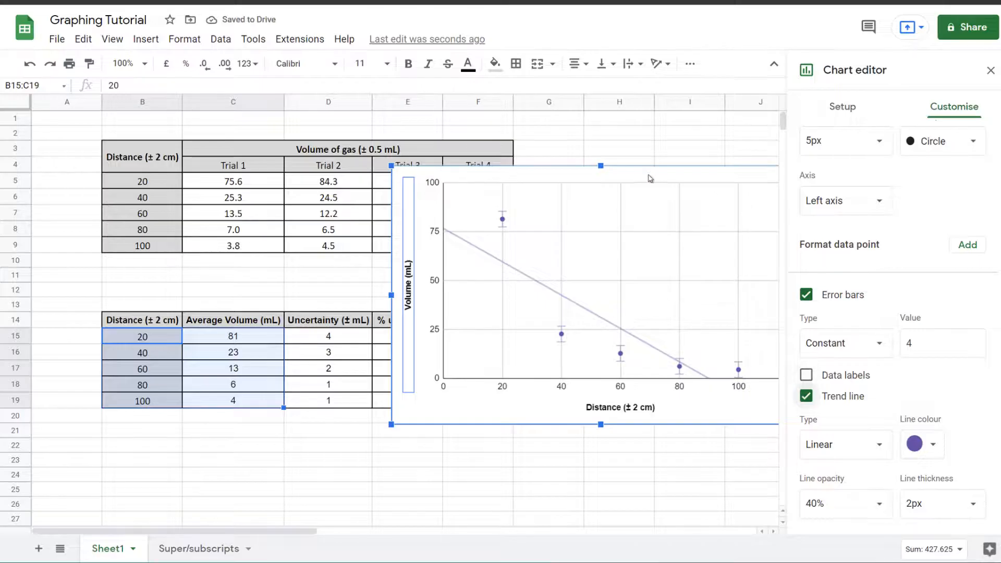
pyautogui.moveTo(650, 178); pyautogui.dragTo(599, 145)
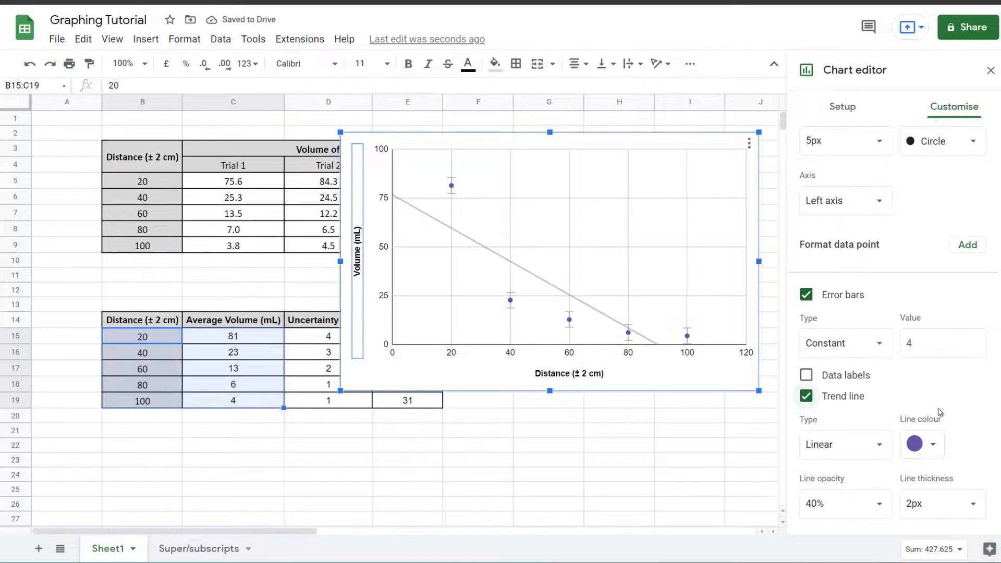
# Step: Set the trend line's label to use its equation
pyautogui.scroll(-2, 941, 412)
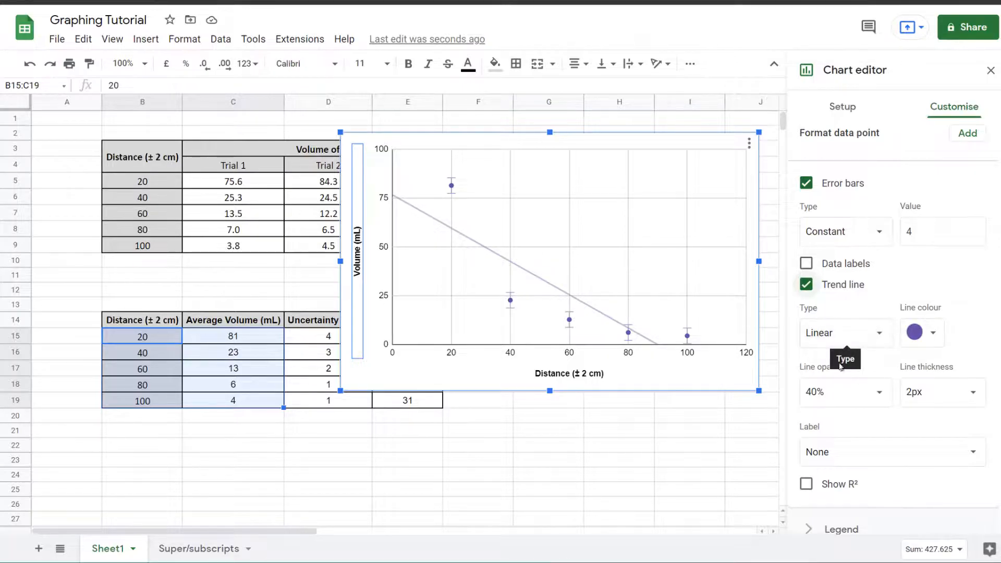
pyautogui.click(828, 462)
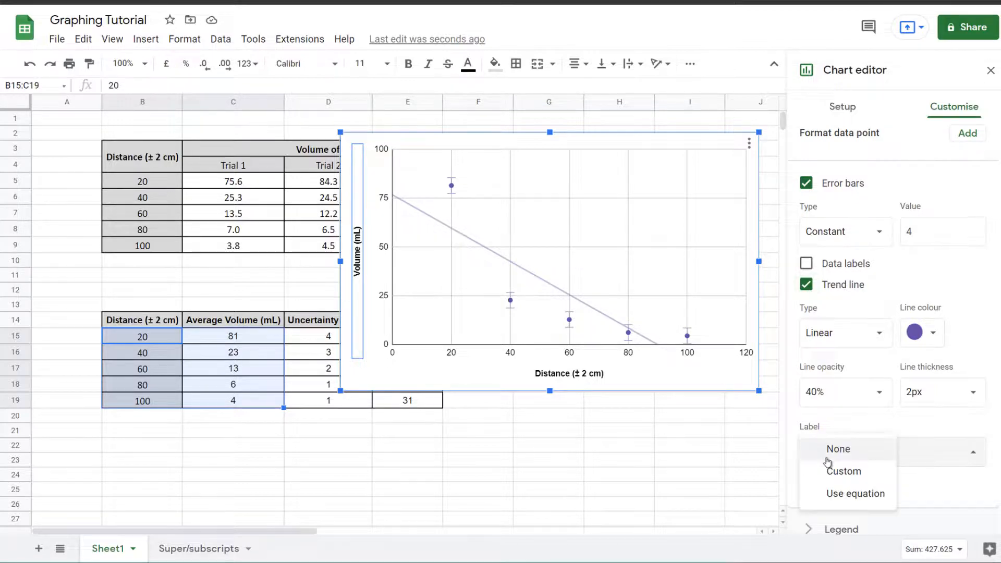
pyautogui.click(834, 494)
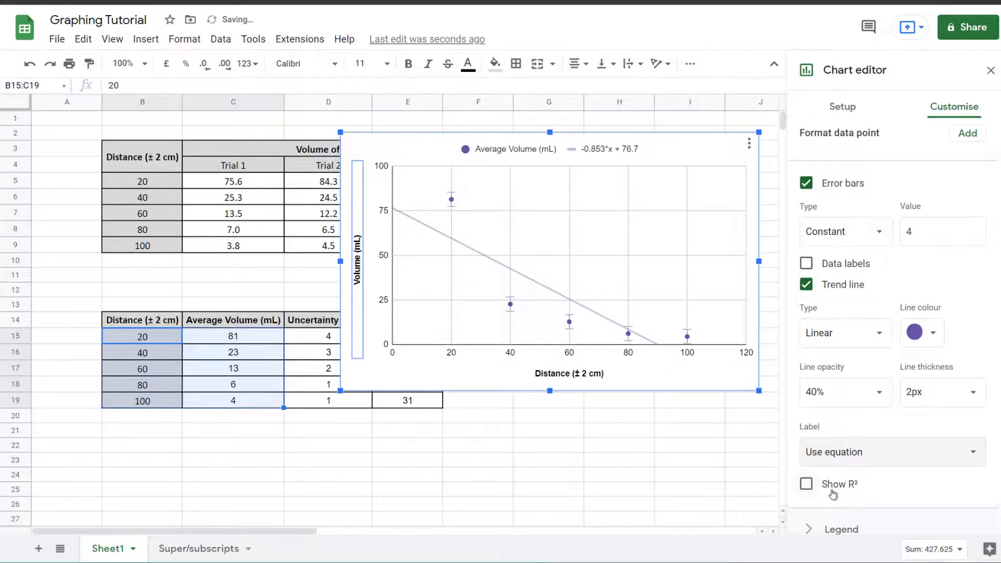
# Step: Switch the trend line to a custom label and shorten its text to Volume (mL)
pyautogui.scroll(-1, 833, 494)
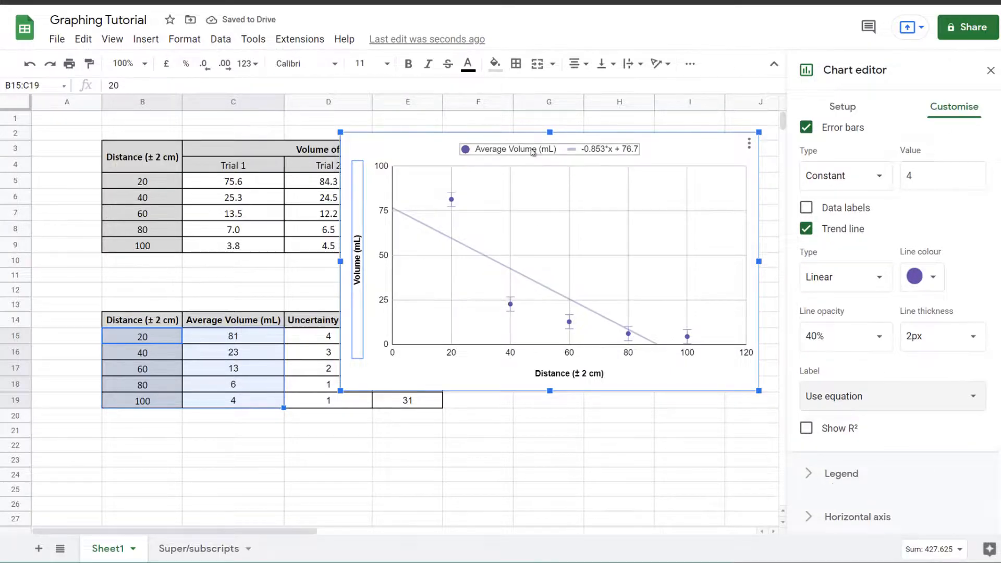
pyautogui.click(886, 408)
pyautogui.click(850, 373)
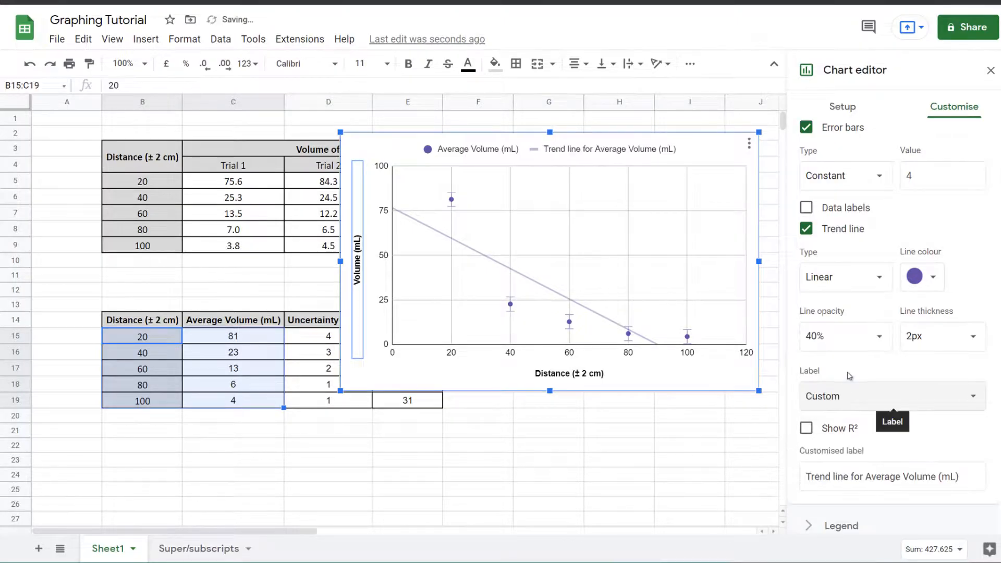
pyautogui.click(893, 478)
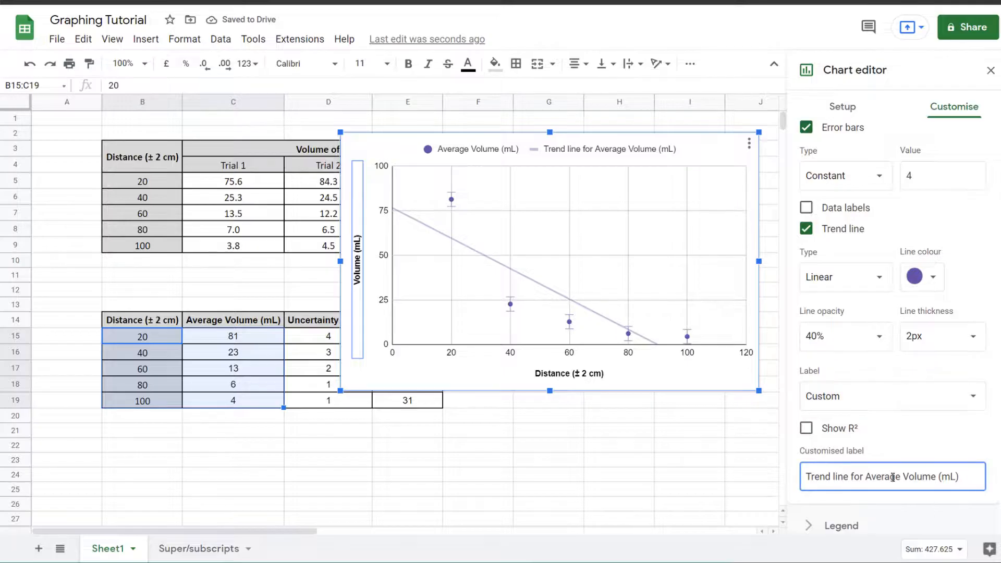
pyautogui.scroll(-1, 885, 478)
pyautogui.doubleClick(841, 421)
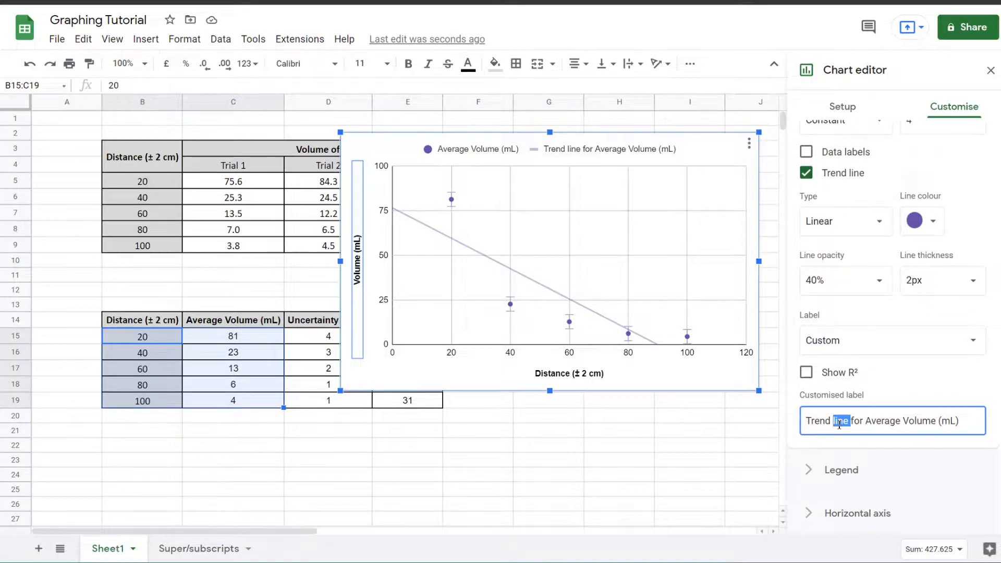
pyautogui.doubleClick(875, 423)
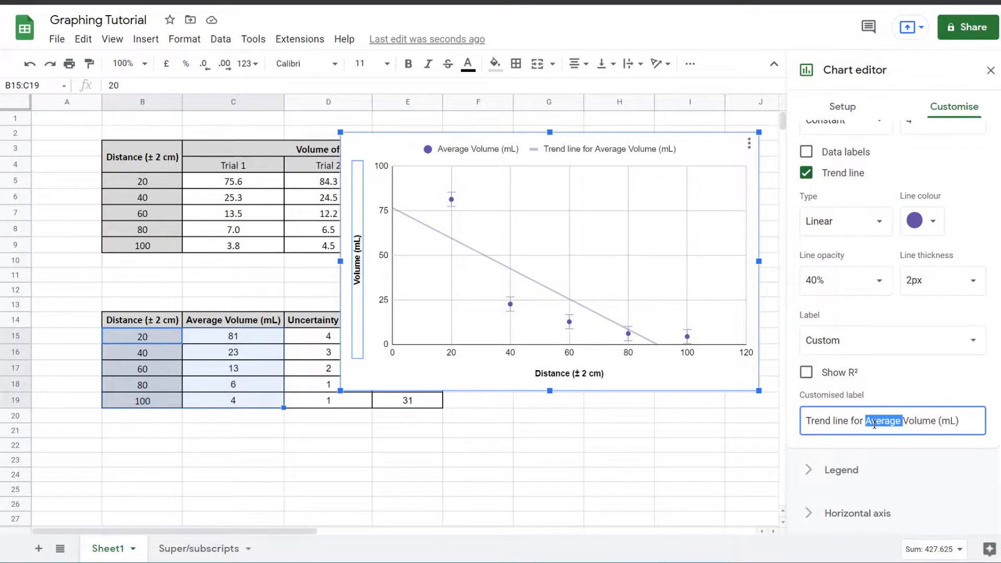
pyautogui.press('BackSpace')
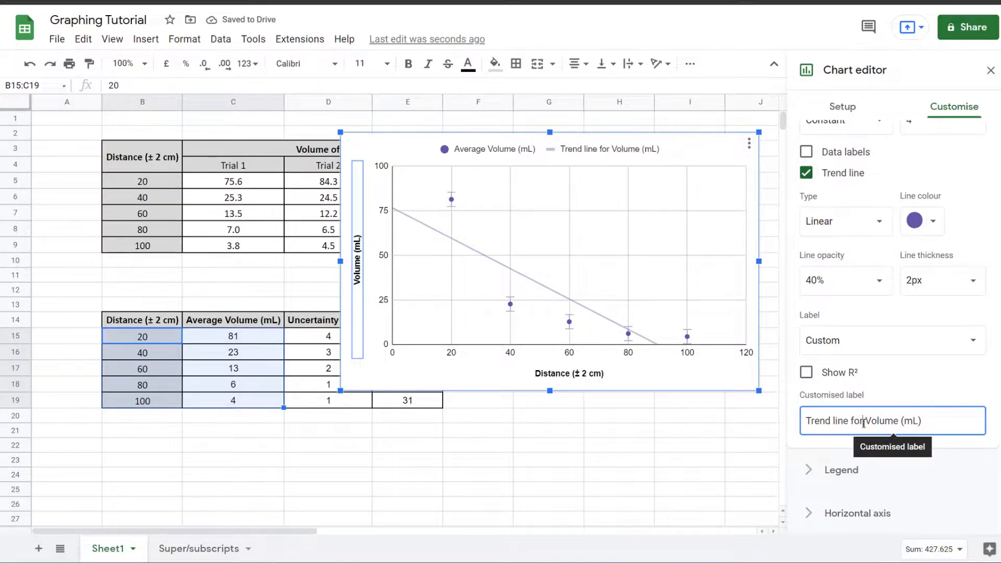
pyautogui.moveTo(864, 424); pyautogui.dragTo(673, 409)
pyautogui.press('BackSpace')
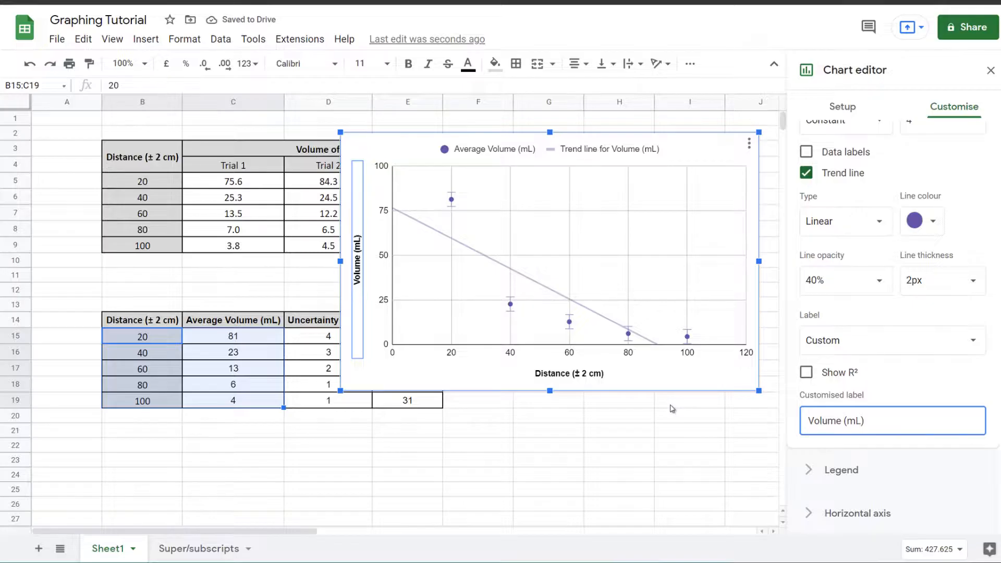
# Step: Keep the custom trend line label, show the R² value beside it, and hide that value again
pyautogui.scroll(-1, 887, 415)
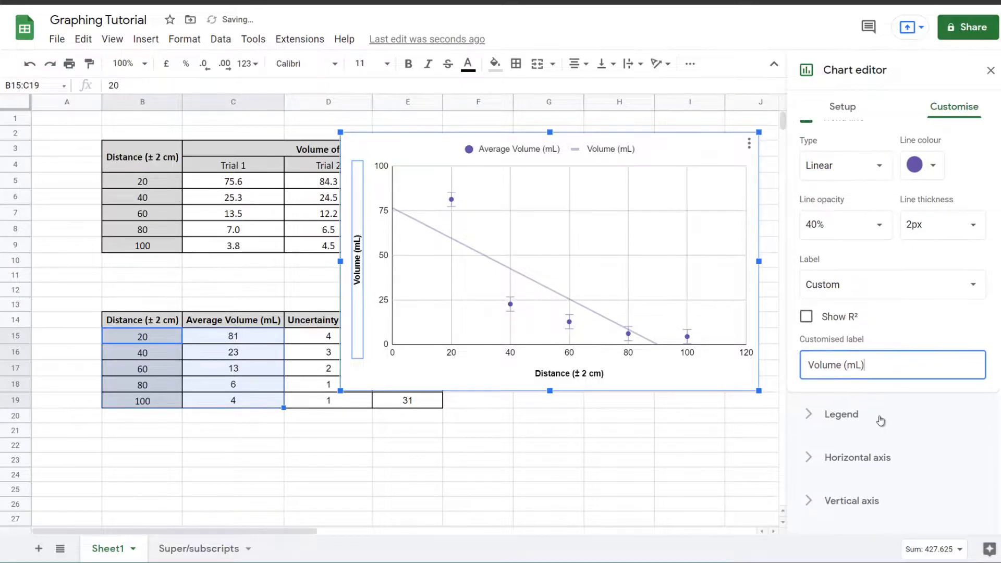
pyautogui.scroll(1, 823, 343)
pyautogui.click(821, 341)
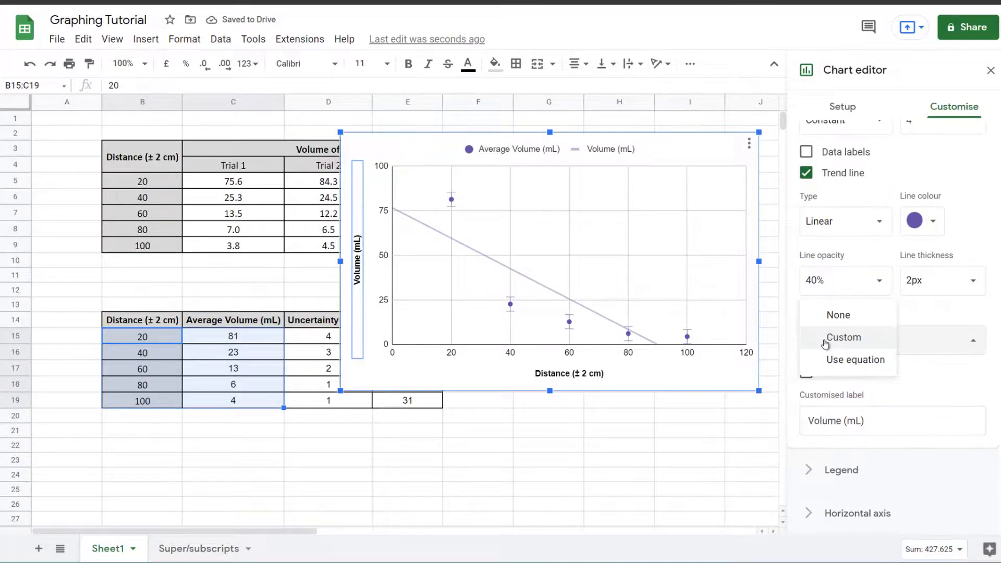
pyautogui.click(845, 340)
pyautogui.click(806, 372)
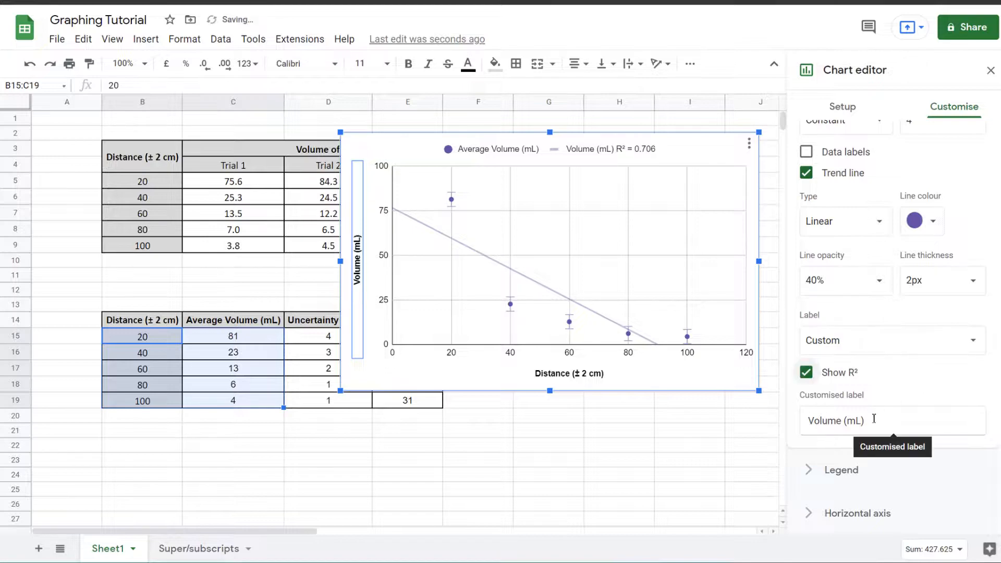
pyautogui.click(833, 378)
# Step: Label the trend line with its equation and show its R² value in the legend
pyautogui.click(837, 344)
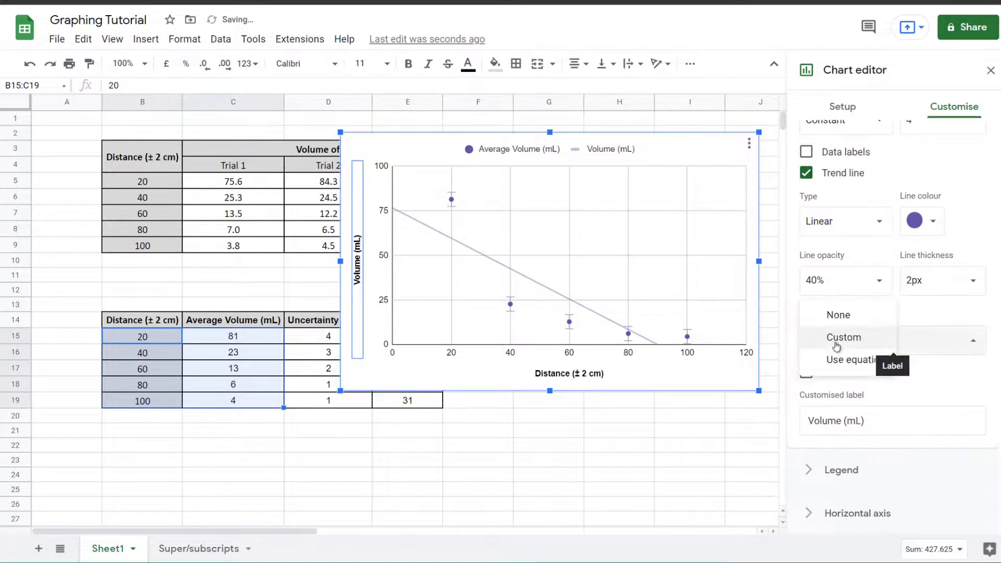
pyautogui.click(844, 359)
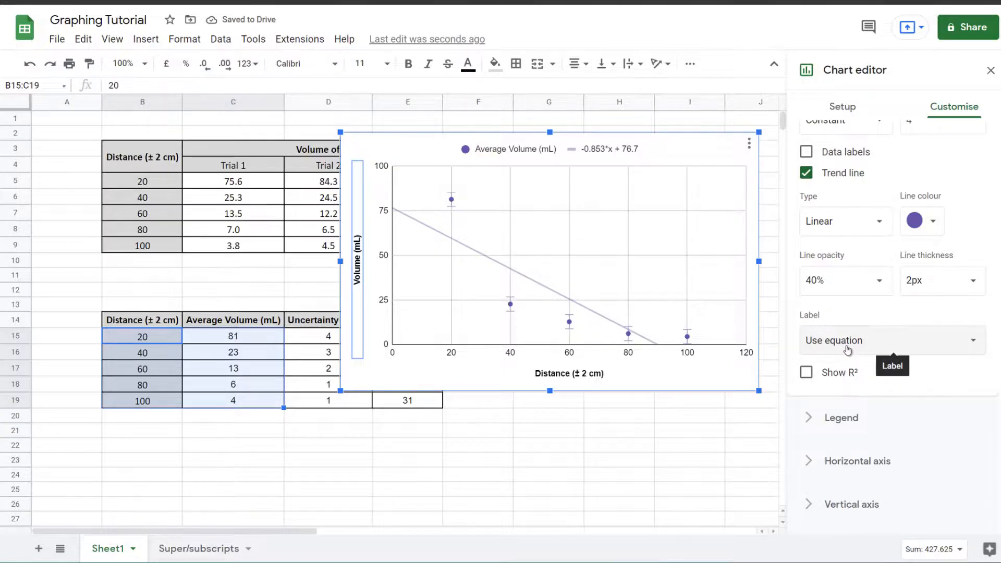
pyautogui.scroll(2, 871, 347)
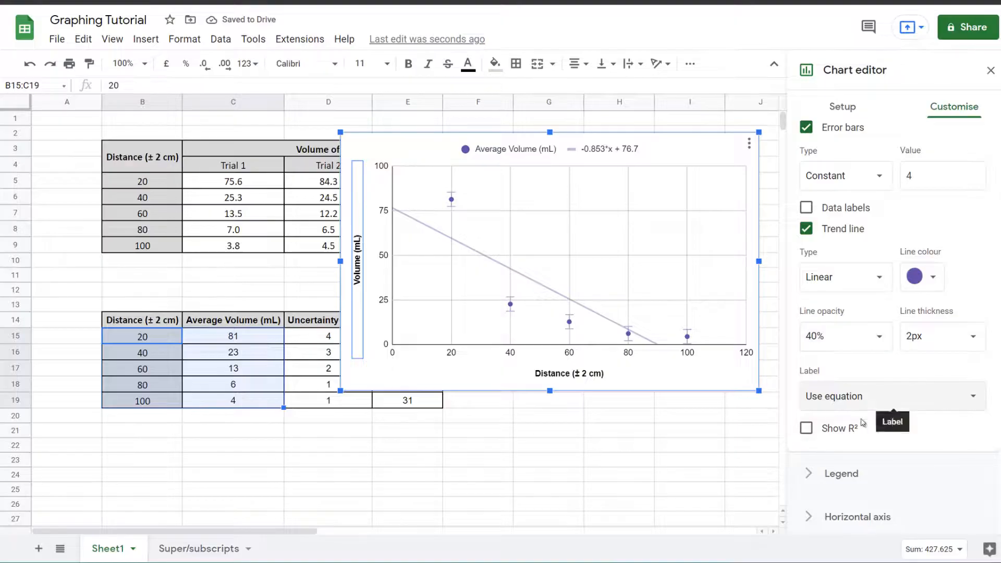
pyautogui.click(807, 430)
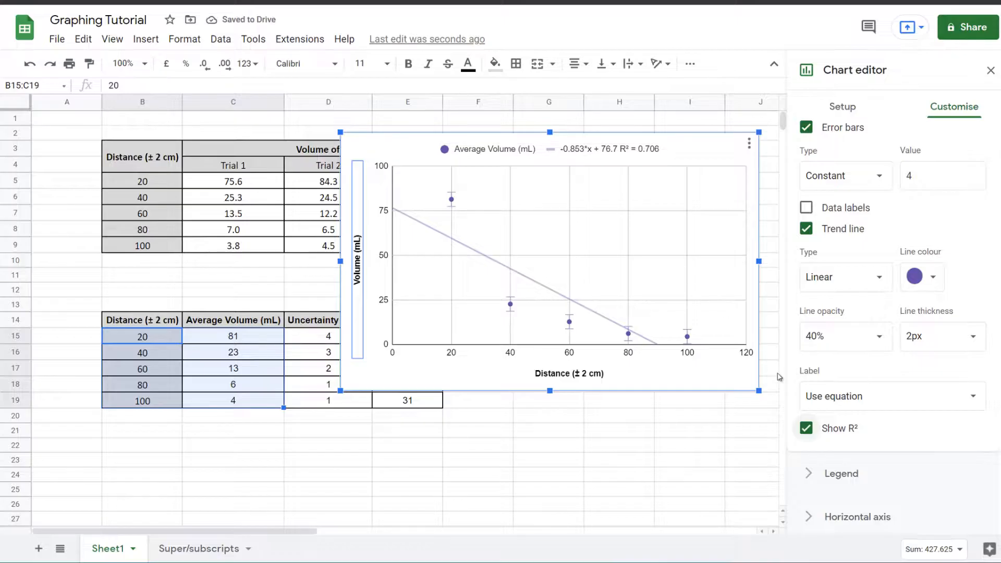
# Step: Try the Exponential type for the chart's trend line
pyautogui.scroll(1, 850, 392)
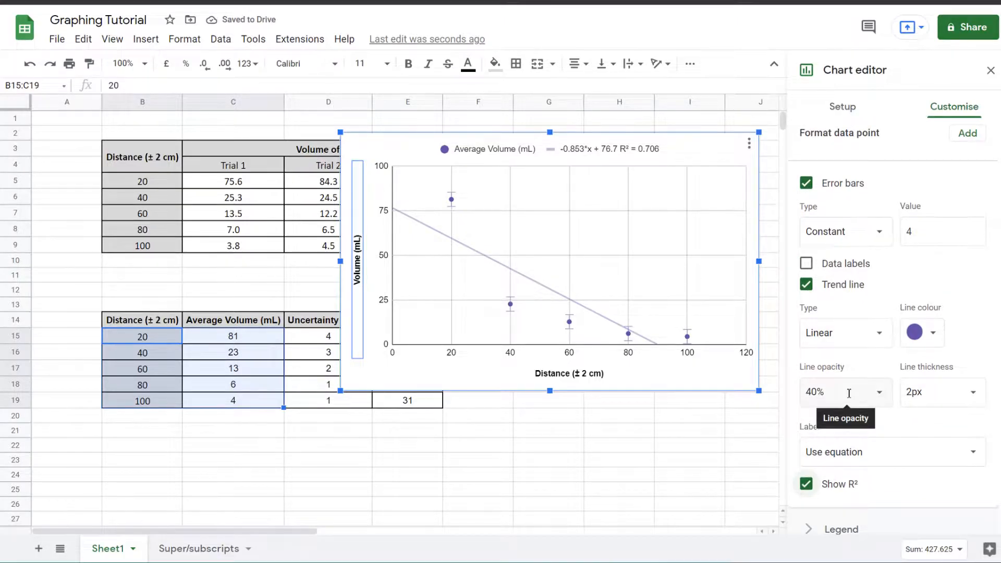
pyautogui.scroll(-1, 849, 394)
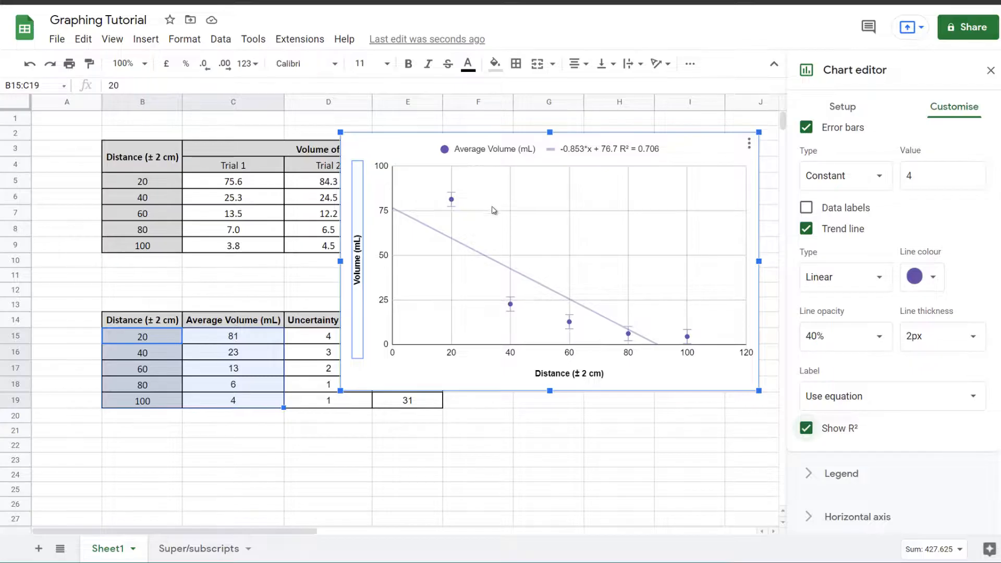
pyautogui.click(833, 281)
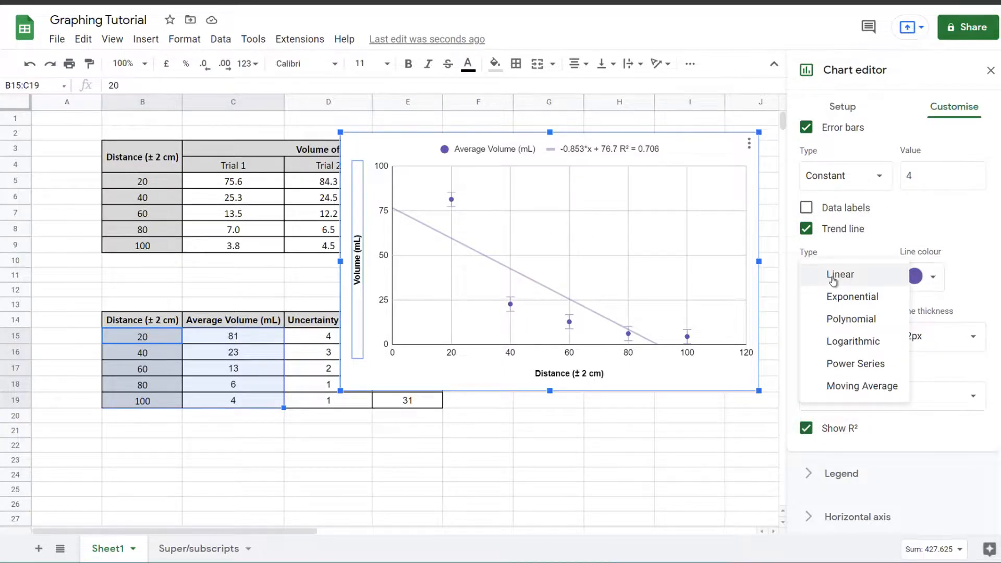
pyautogui.click(831, 297)
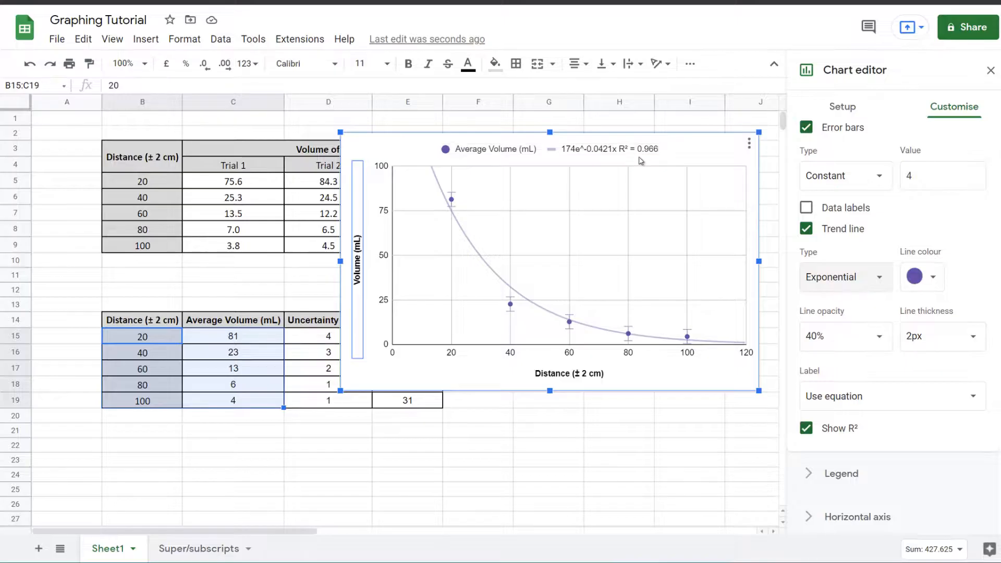
# Step: Try the Polynomial type and the Logarithmic type for the trend line
pyautogui.click(858, 279)
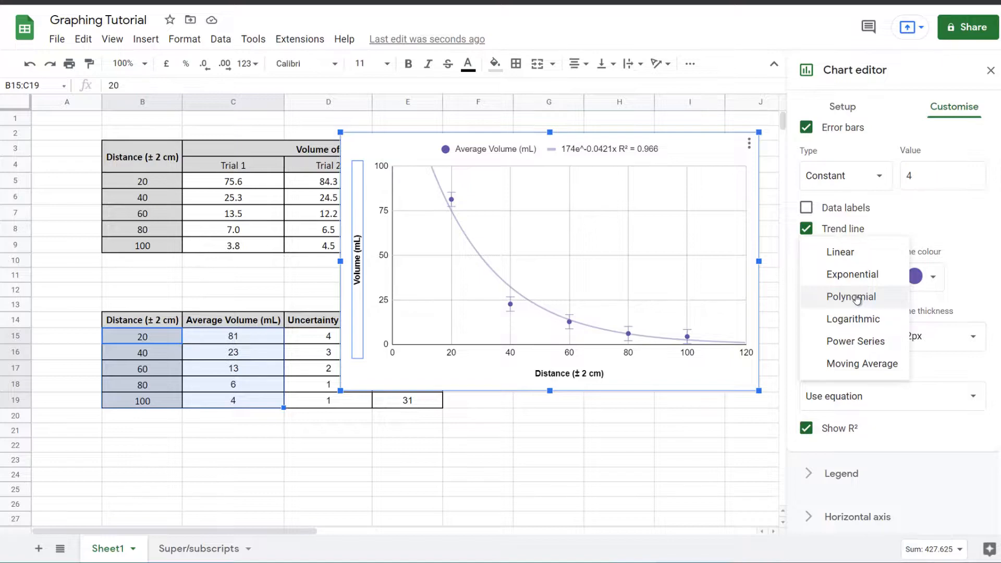
pyautogui.click(858, 297)
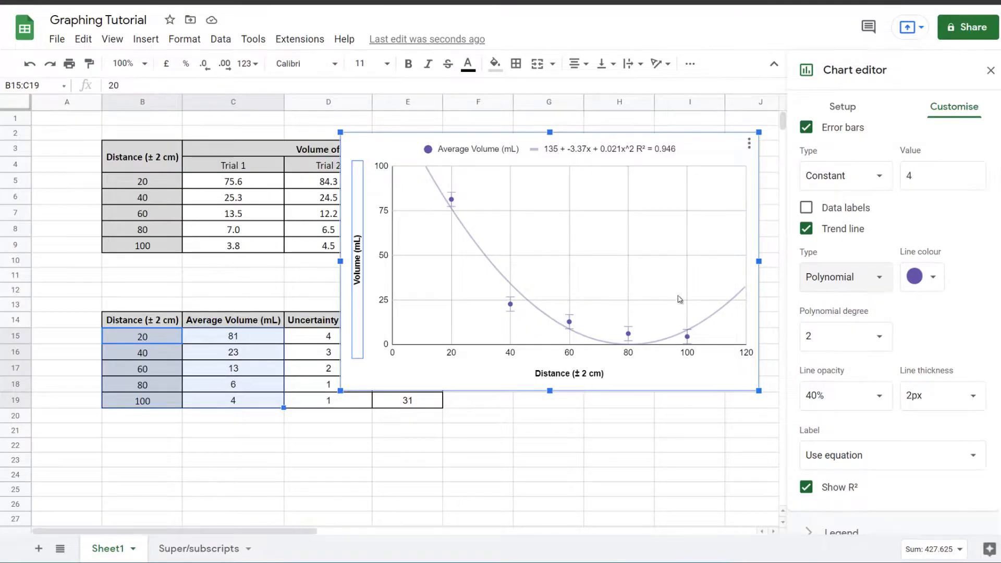
pyautogui.click(861, 278)
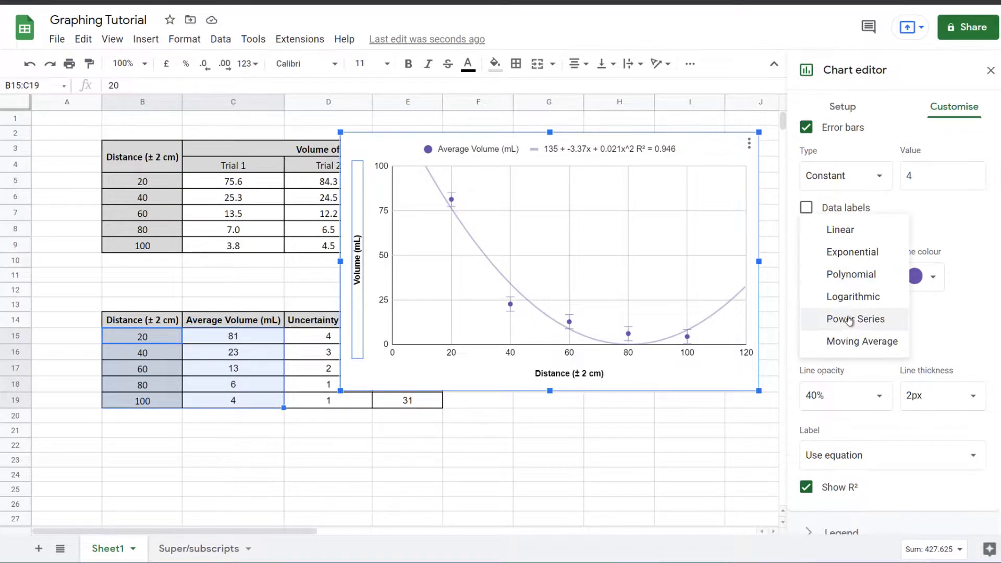
pyautogui.click(854, 298)
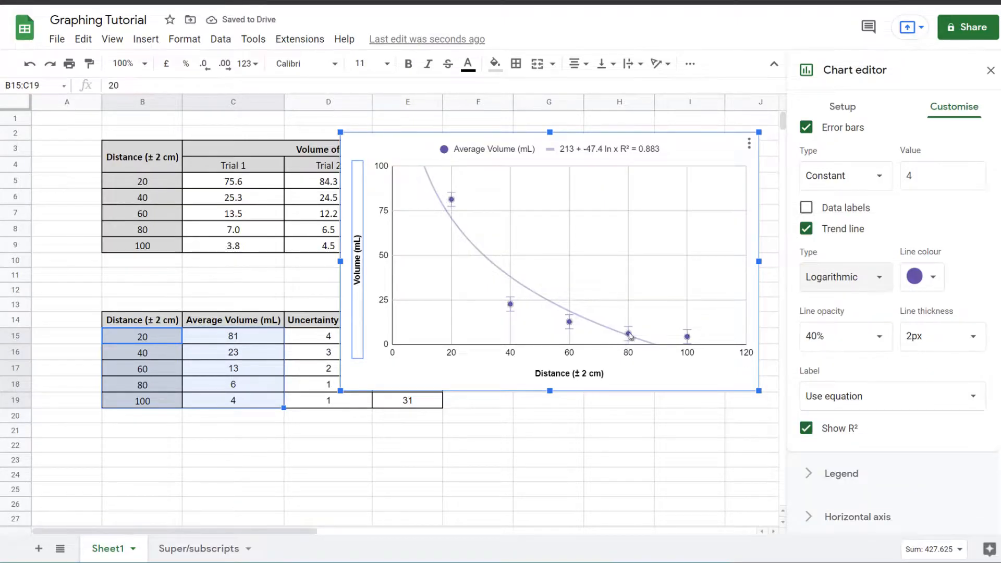
# Step: Set the trend line type to Power Series and close the series settings
pyautogui.click(846, 281)
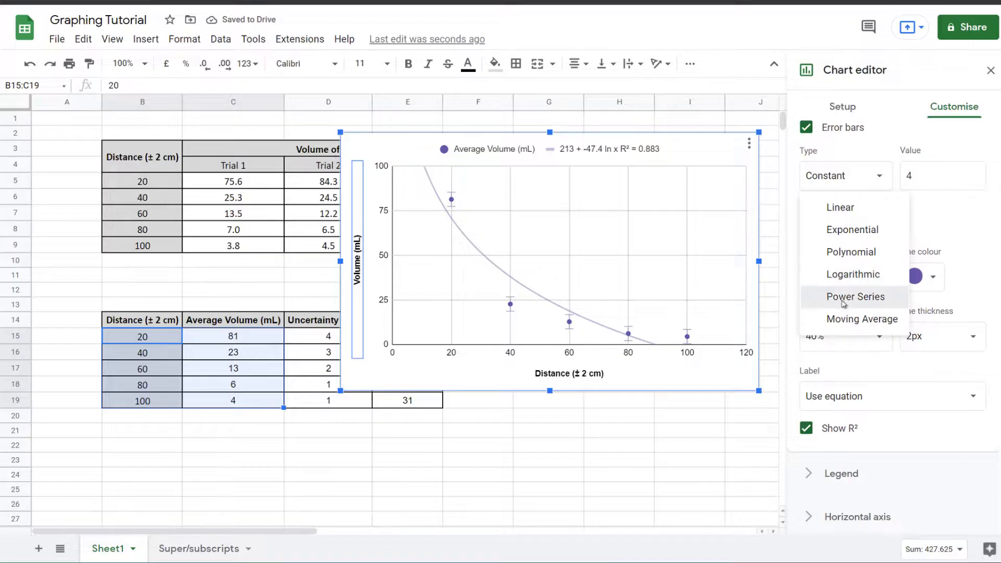
pyautogui.click(844, 297)
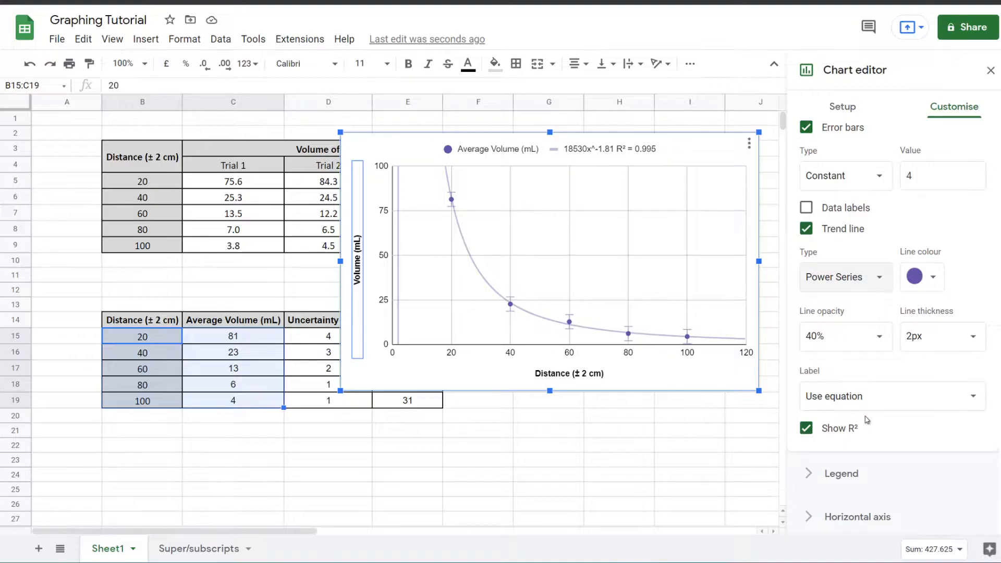
pyautogui.scroll(2, 866, 420)
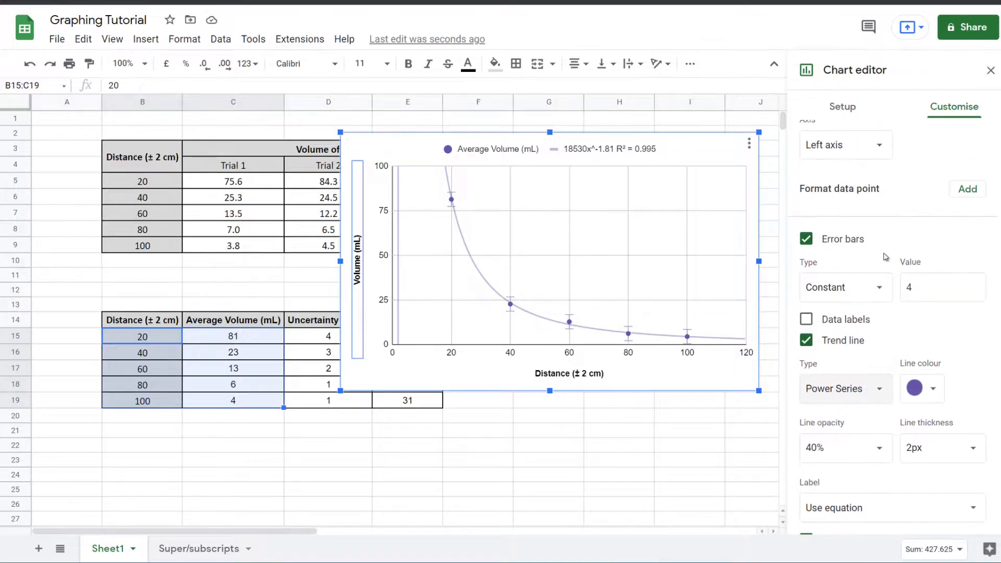
pyautogui.scroll(8, 881, 265)
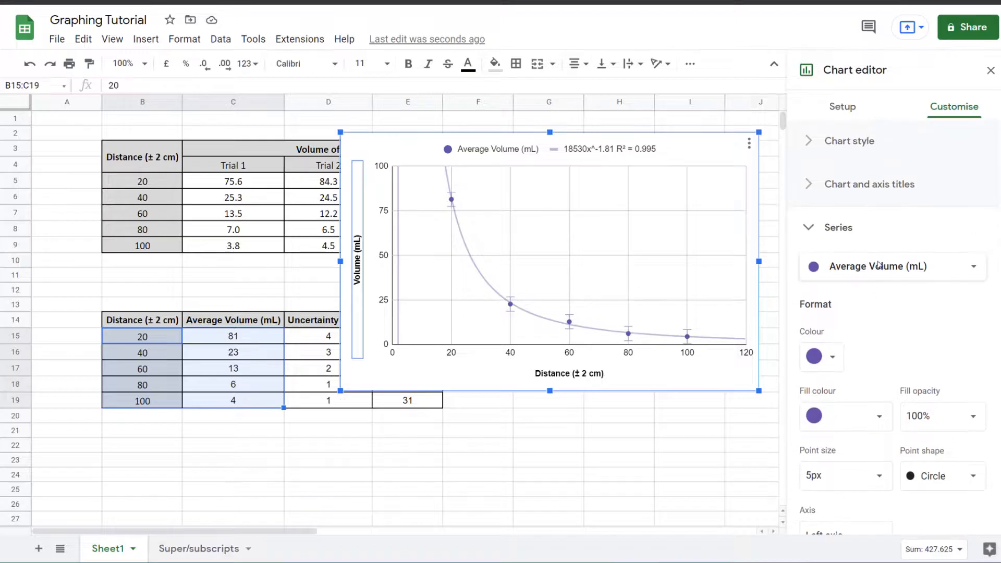
pyautogui.click(859, 229)
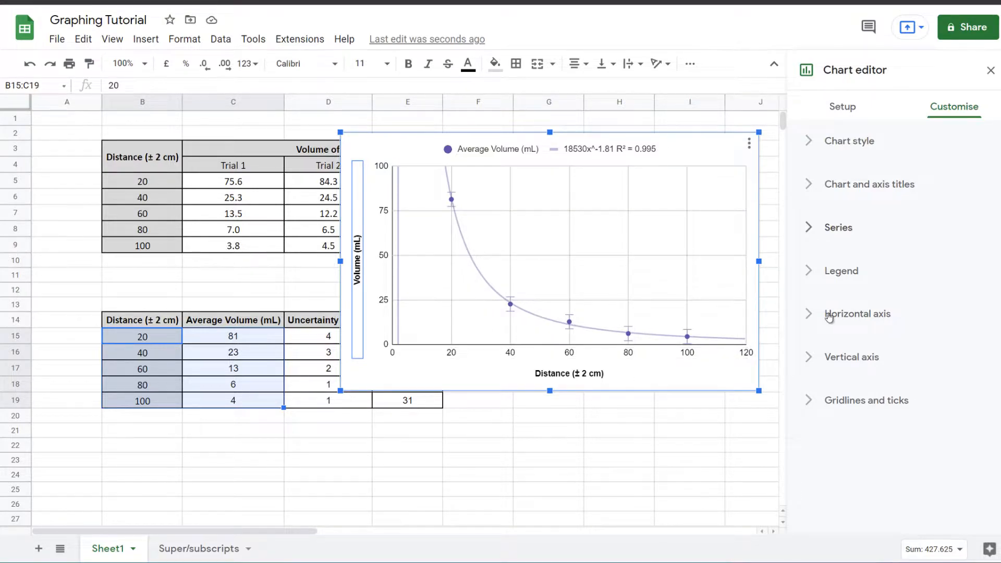
# Step: Review the legend's position options, keep the position on Auto, and close the legend settings
pyautogui.click(819, 273)
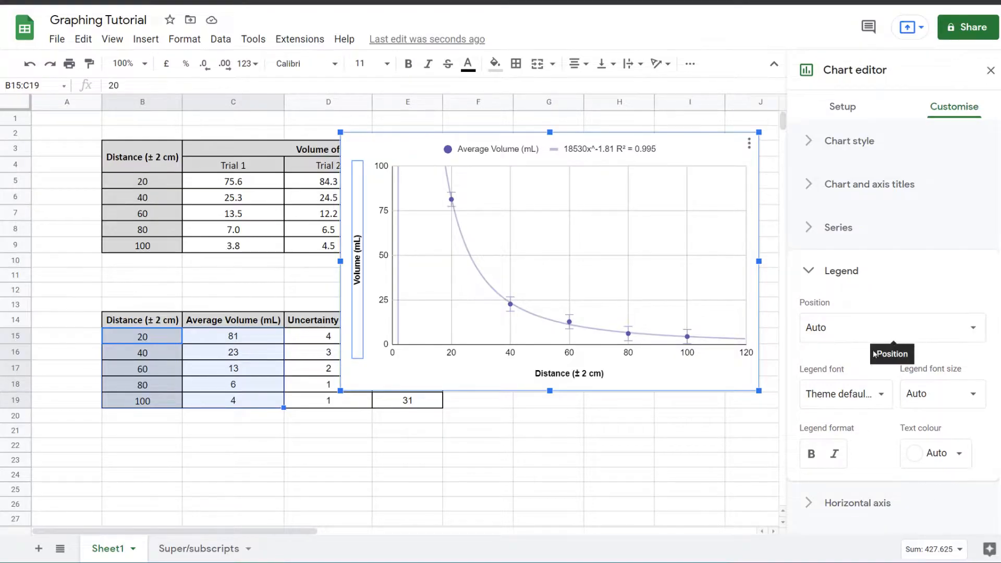
pyautogui.scroll(-1, 860, 358)
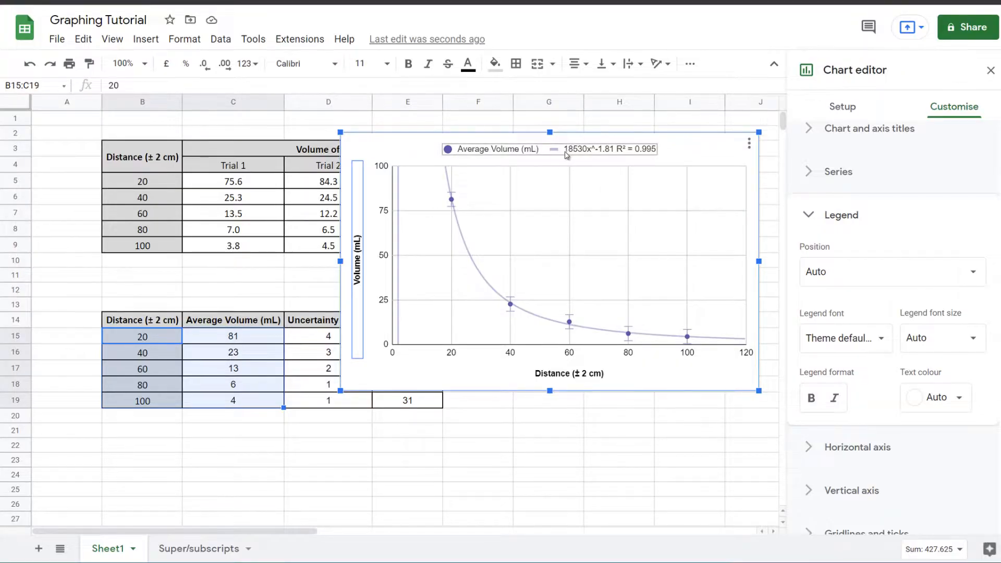
pyautogui.click(823, 275)
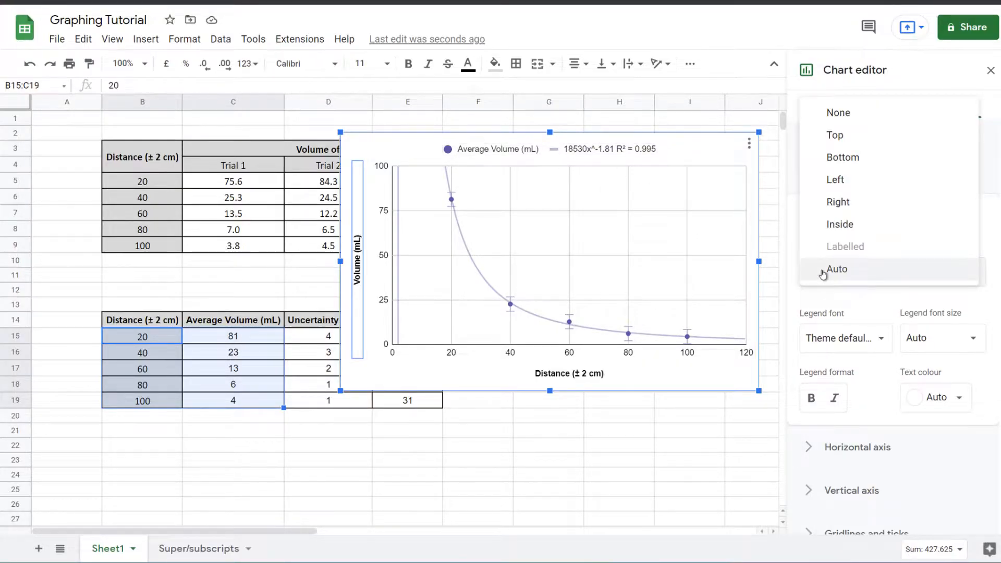
pyautogui.click(823, 273)
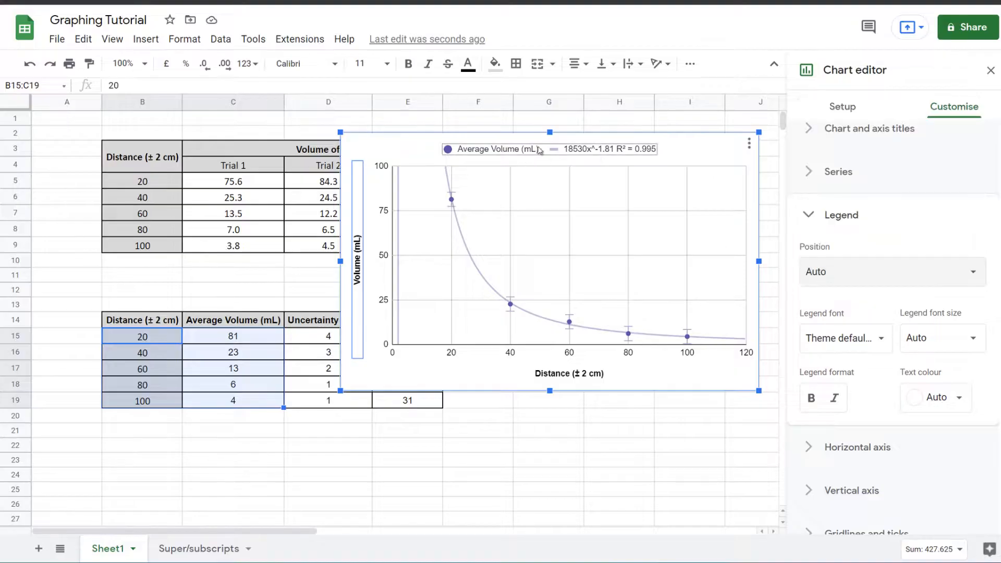
pyautogui.click(839, 218)
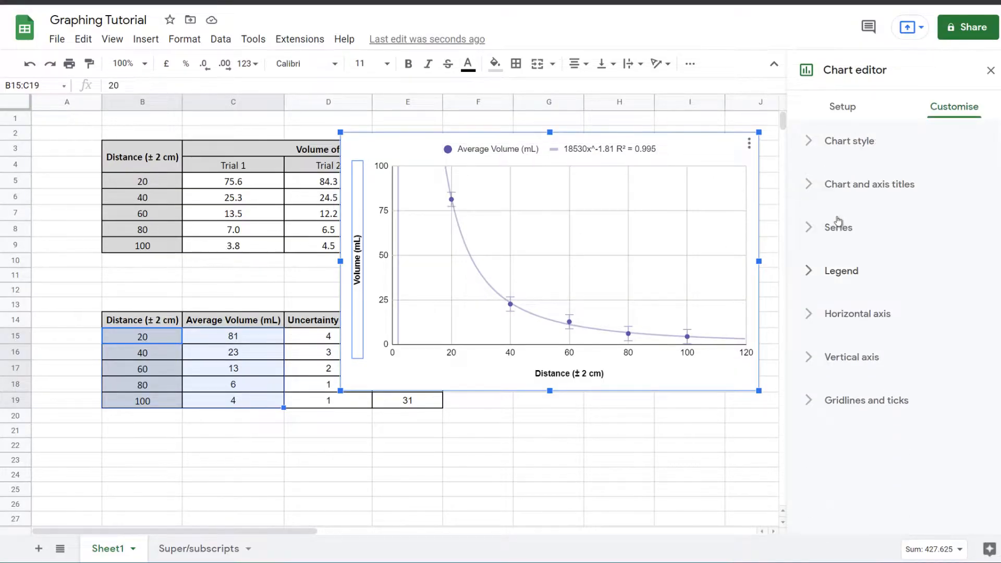
# Step: Slant the horizontal axis labels by 30°
pyautogui.click(817, 324)
pyautogui.scroll(-3, 817, 324)
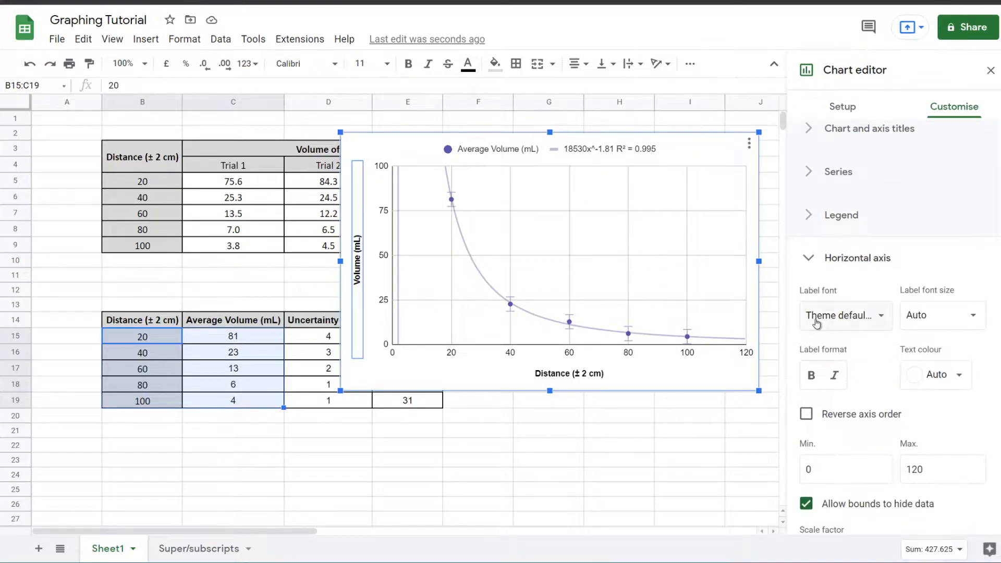
pyautogui.scroll(-3, 894, 365)
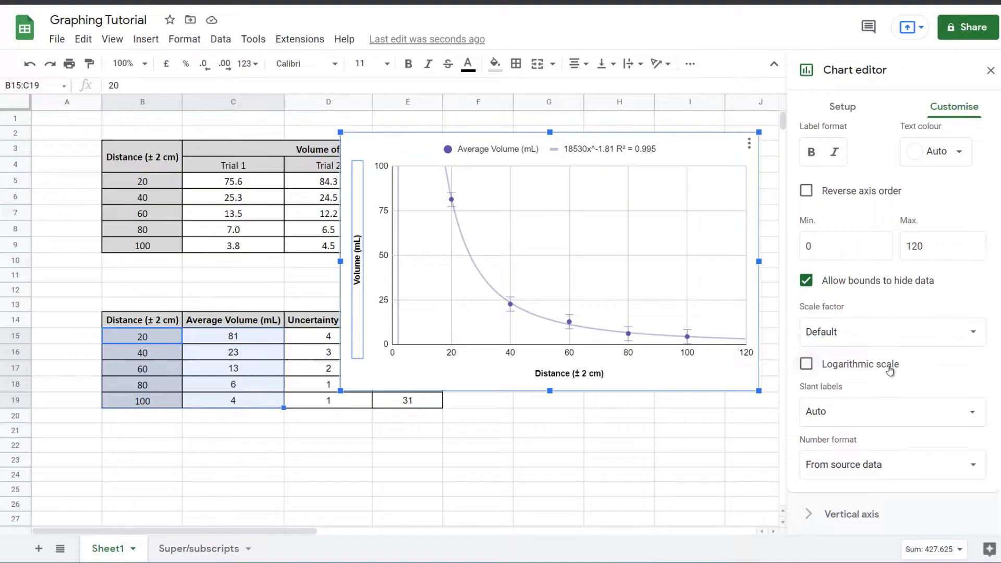
pyautogui.scroll(-1, 892, 373)
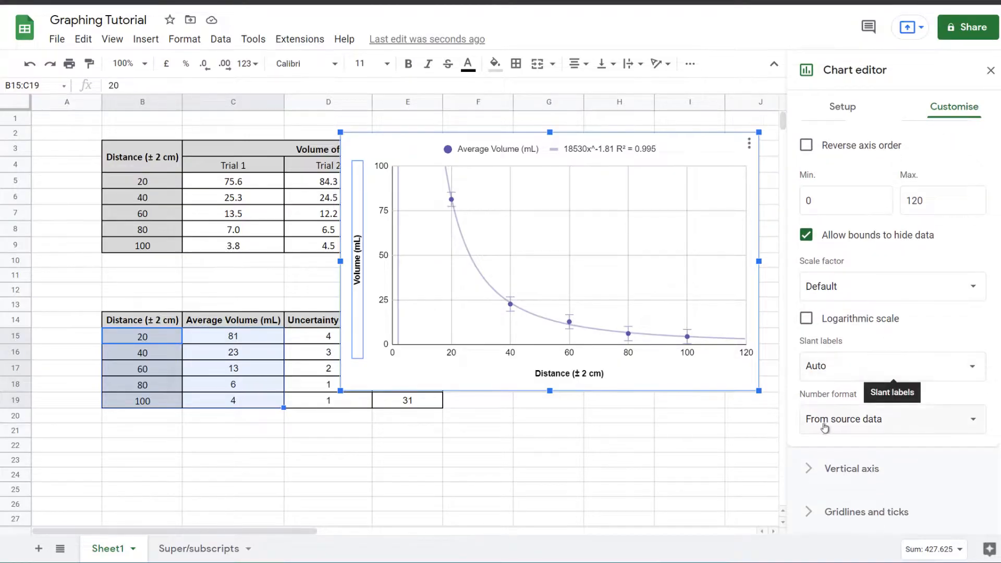
pyautogui.click(828, 365)
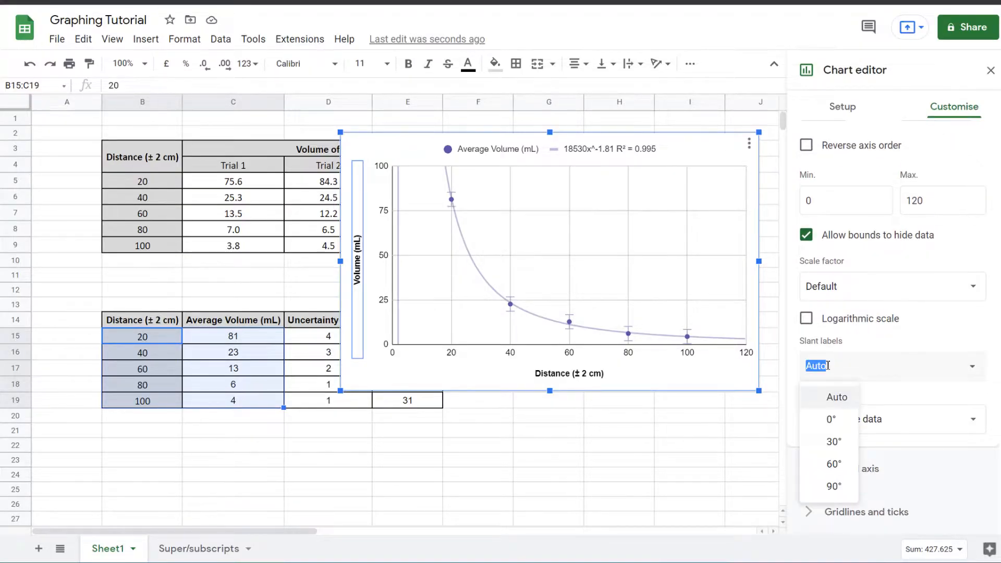
pyautogui.click(830, 448)
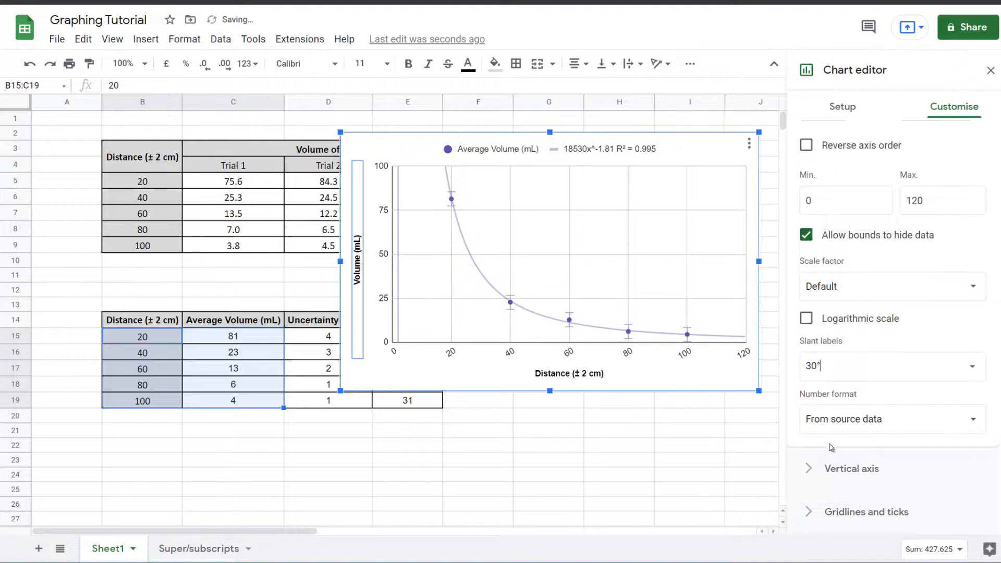
# Step: Return the slant of the horizontal axis labels to Auto and close the axis settings
pyautogui.click(973, 366)
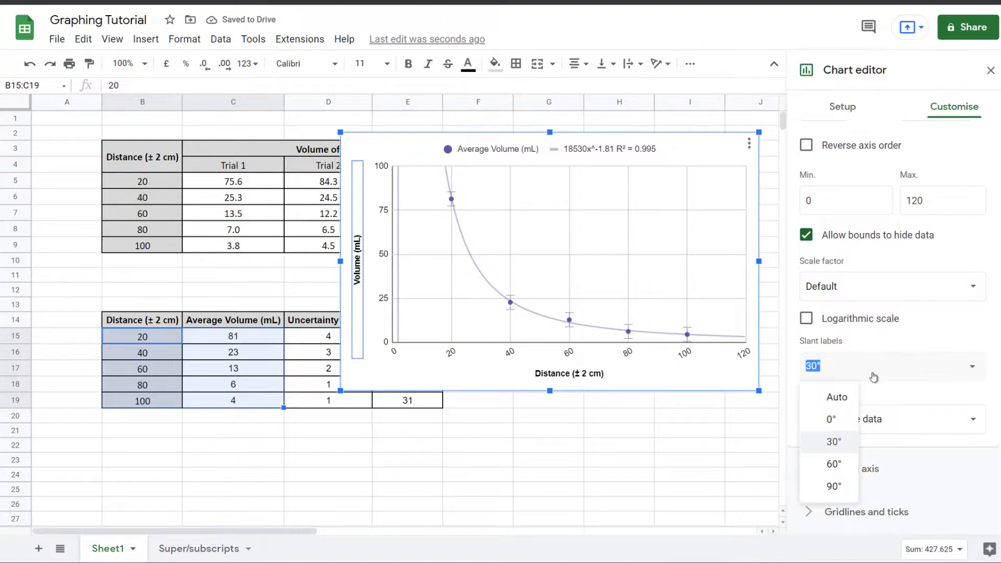
pyautogui.click(812, 394)
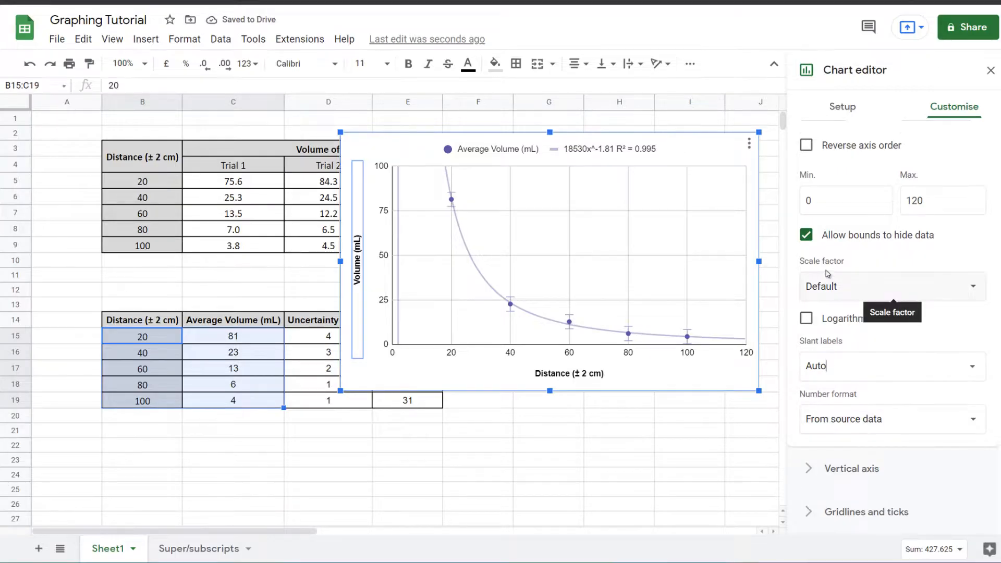
pyautogui.scroll(3, 834, 276)
pyautogui.click(824, 156)
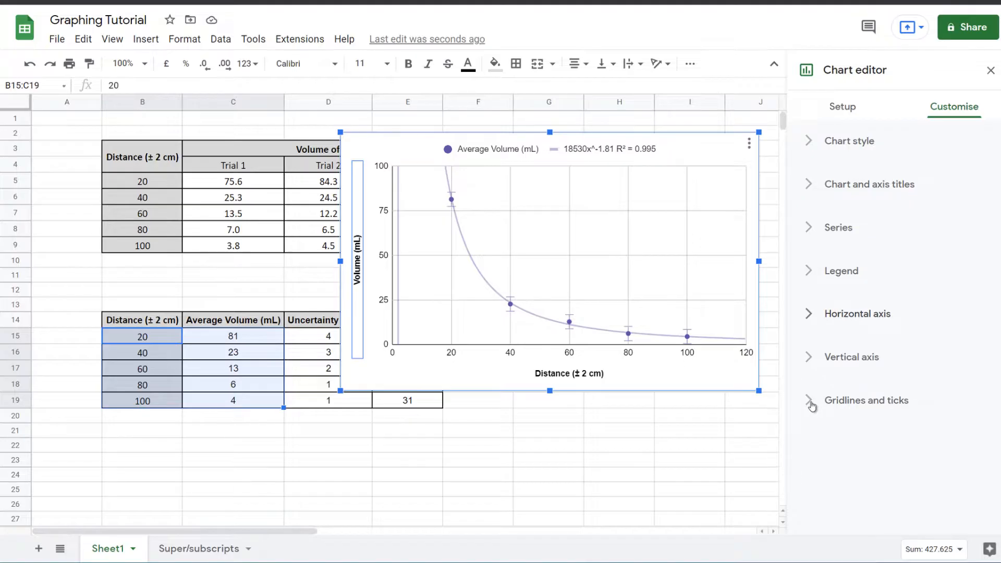
# Step: Shorten the series label in the chart's legend to Volume (mL)
pyautogui.click(510, 151)
pyautogui.click(510, 150)
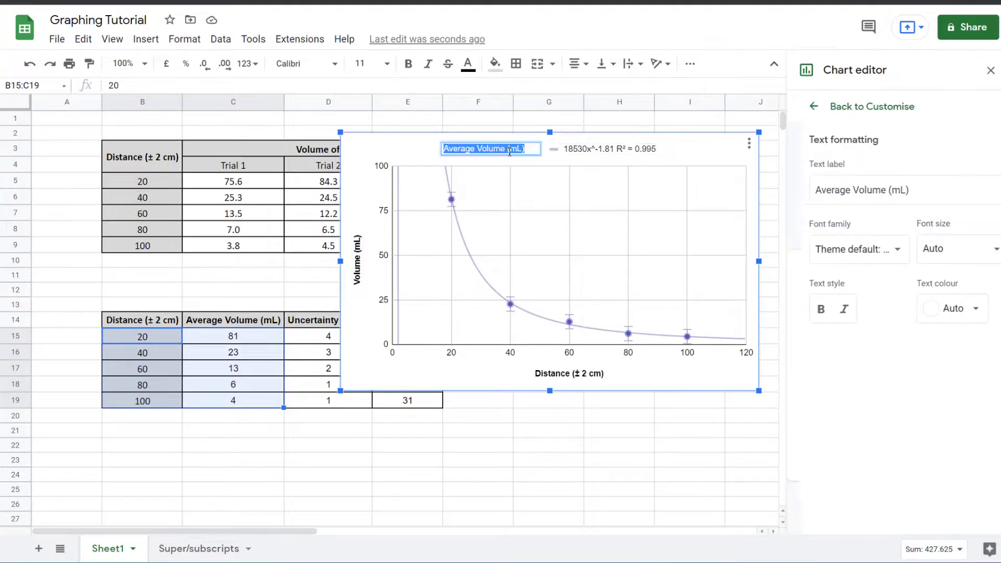
pyautogui.click(479, 148)
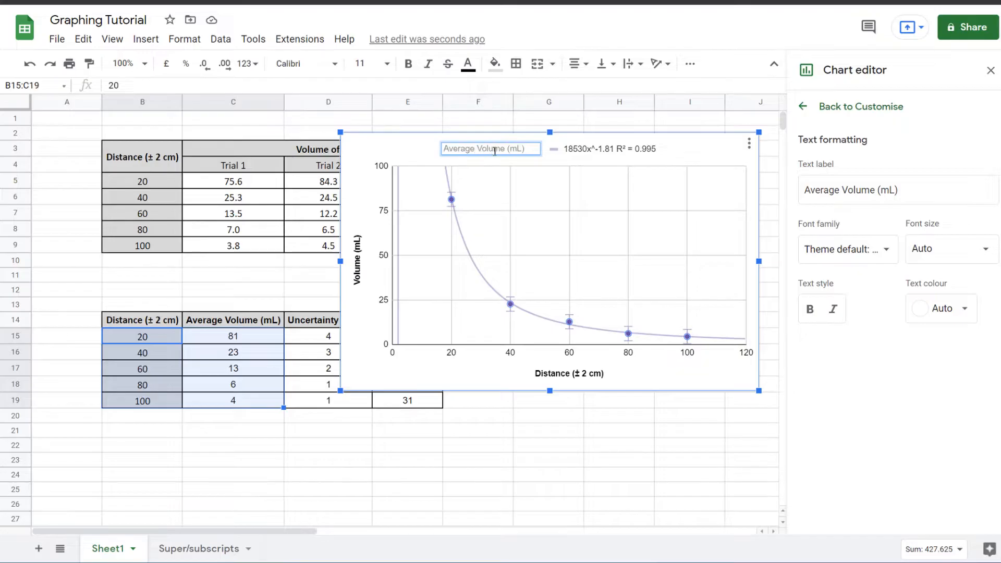
pyautogui.moveTo(479, 152); pyautogui.dragTo(364, 163)
pyautogui.press('BackSpace')
pyautogui.click(529, 167)
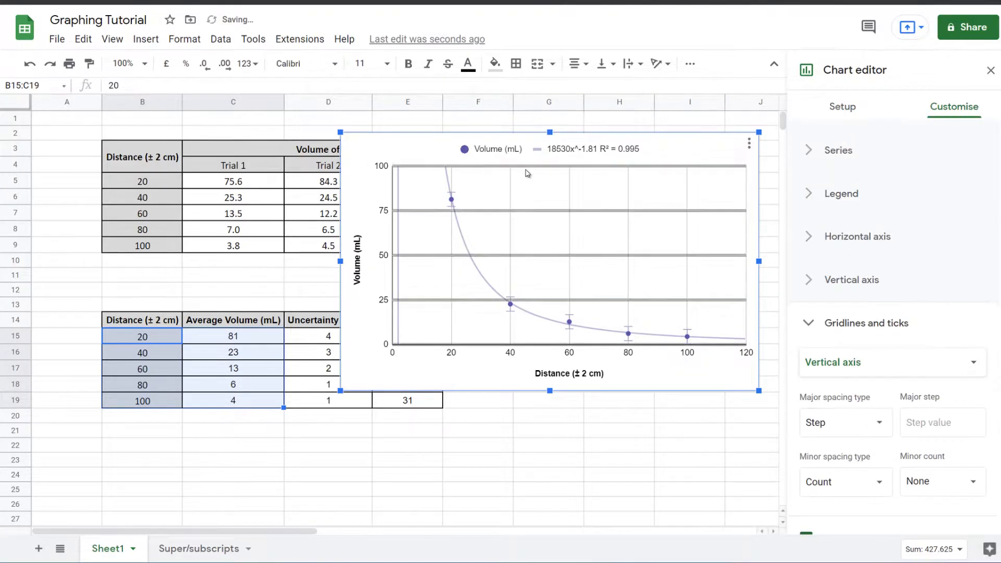
pyautogui.scroll(-2, 852, 460)
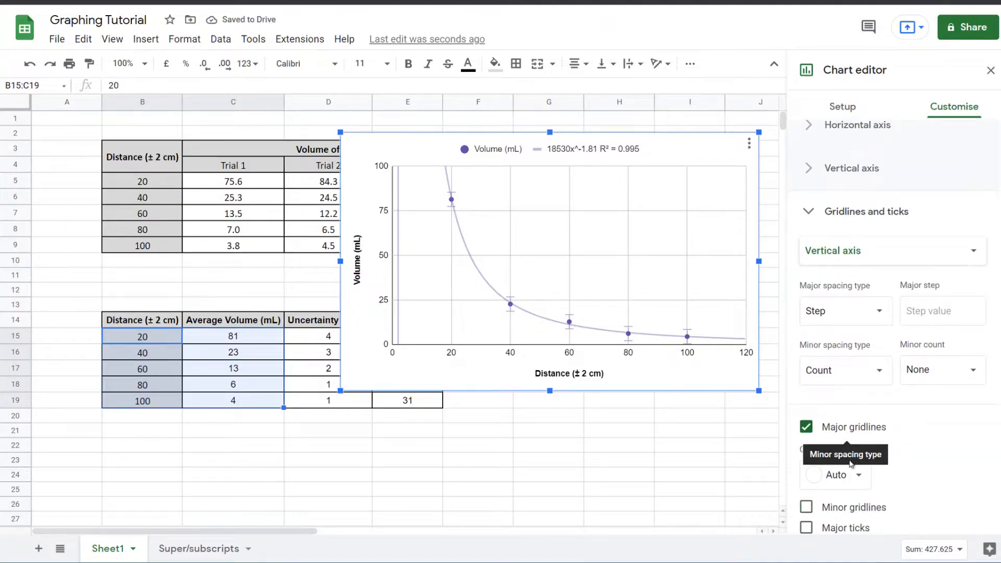
# Step: Clear the custom text of the series label in the legend
pyautogui.click(522, 150)
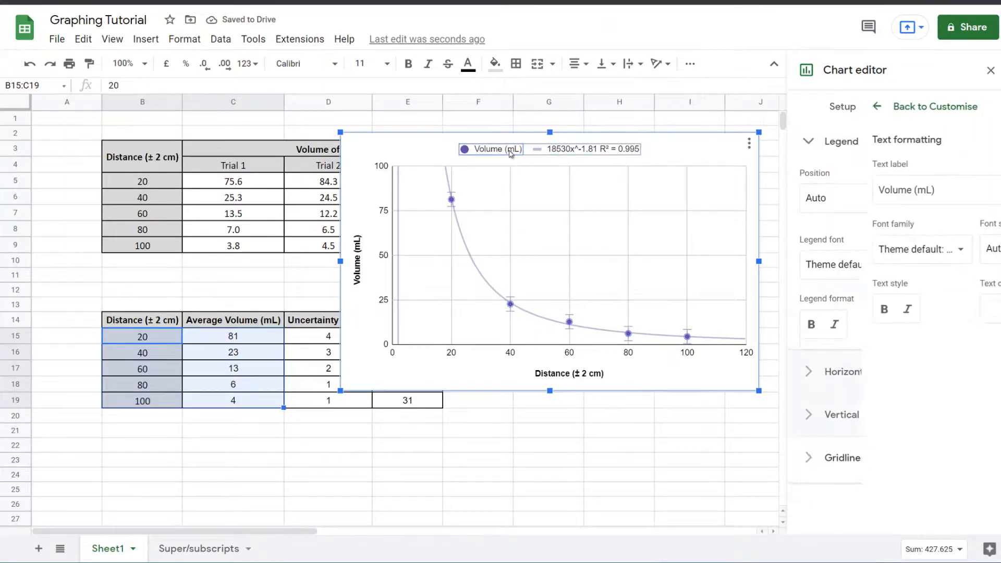
pyautogui.click(521, 150)
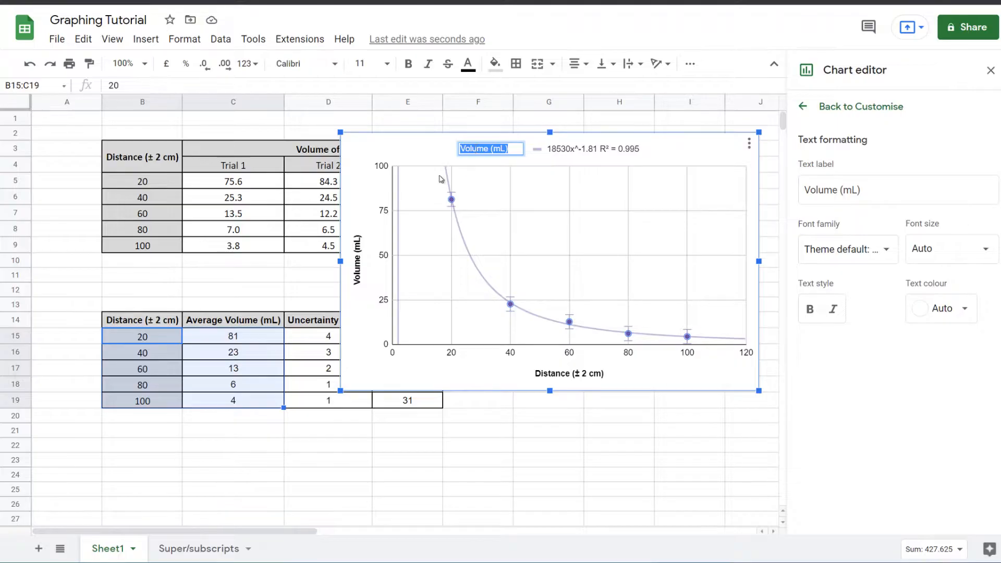
pyautogui.press('BackSpace')
pyautogui.click(408, 148)
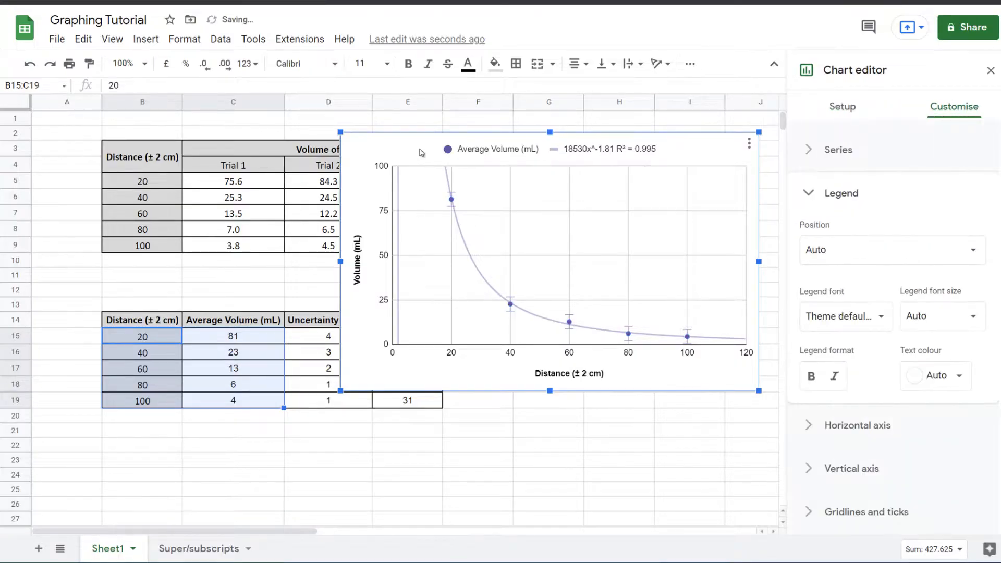
# Step: Remove the word Average from the legend's series label so it reads Volume (mL)
pyautogui.click(476, 155)
pyautogui.click(476, 149)
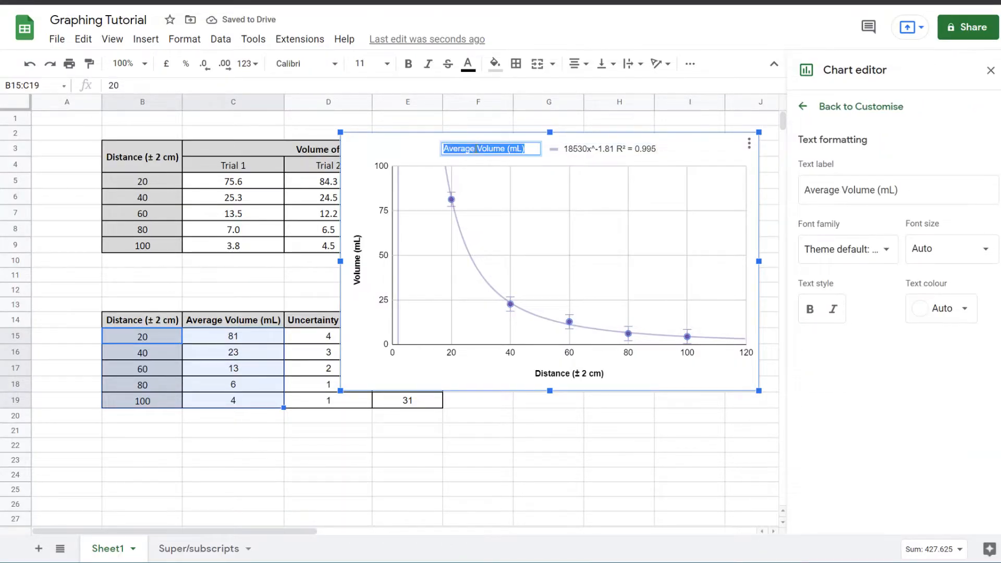
pyautogui.click(482, 199)
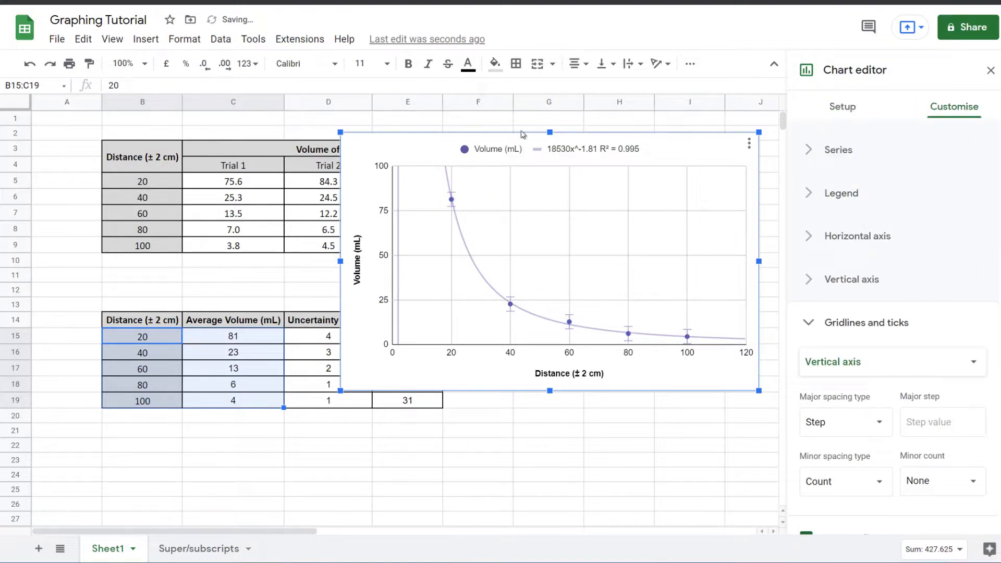
# Step: Set the colour of the chart's major gridlines for the vertical axis to white
pyautogui.scroll(-3, 899, 396)
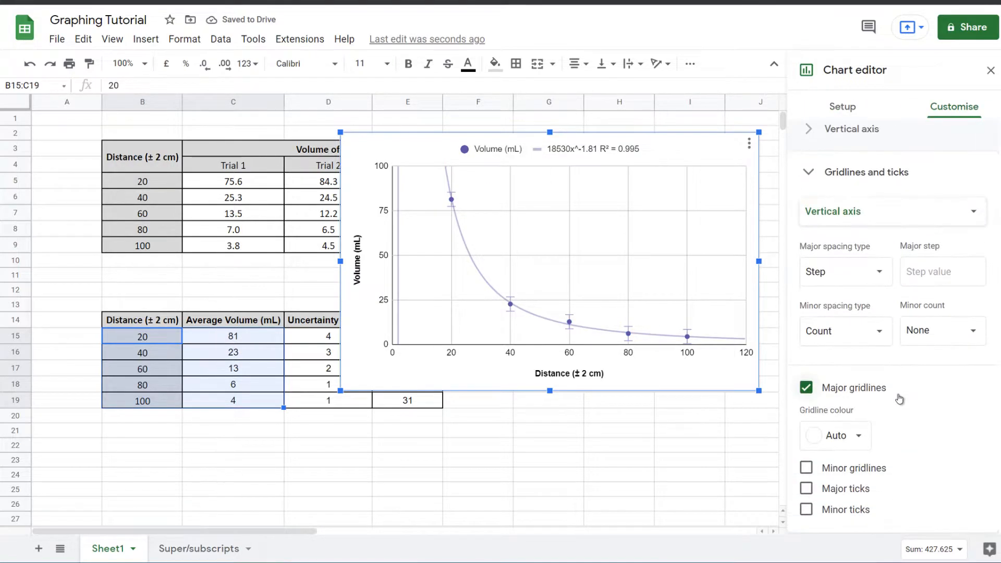
pyautogui.scroll(2, 899, 403)
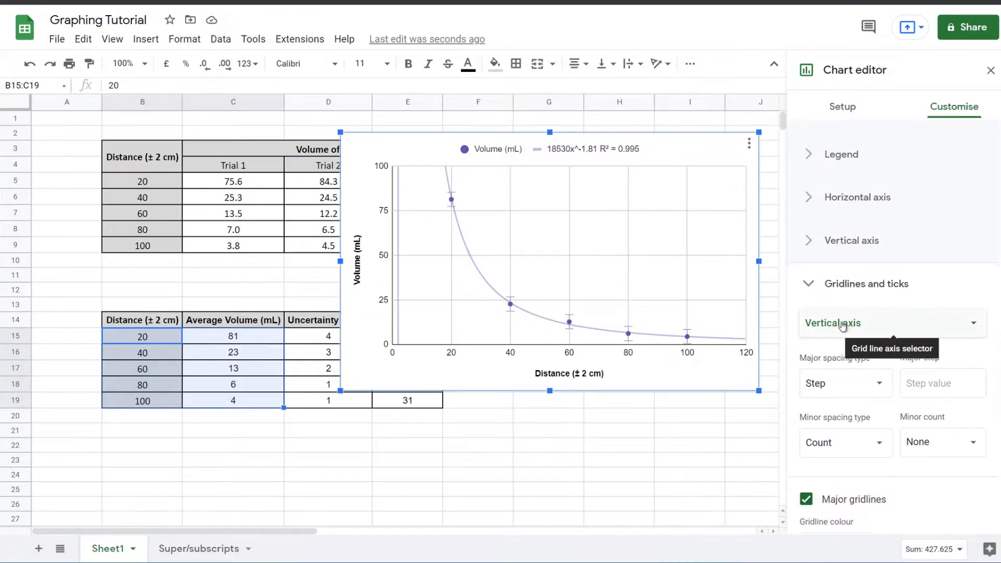
pyautogui.scroll(-1, 847, 365)
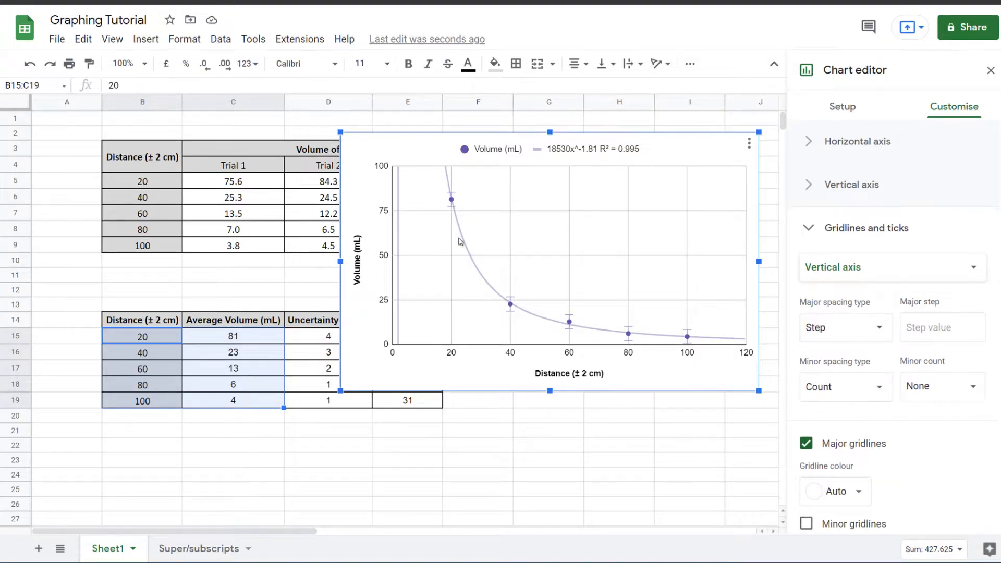
pyautogui.scroll(-1, 559, 286)
pyautogui.scroll(-1, 820, 324)
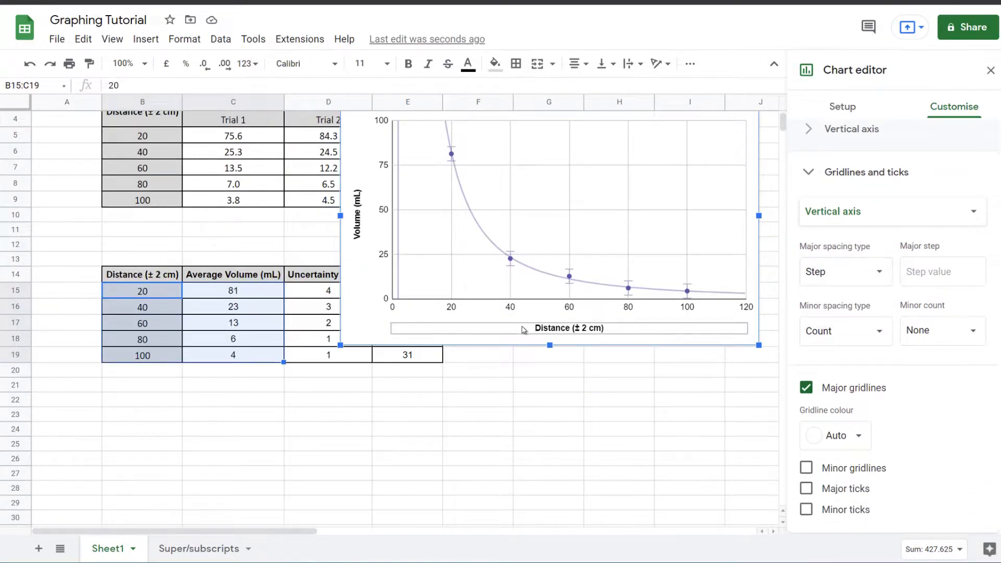
pyautogui.scroll(1, 525, 331)
pyautogui.click(866, 429)
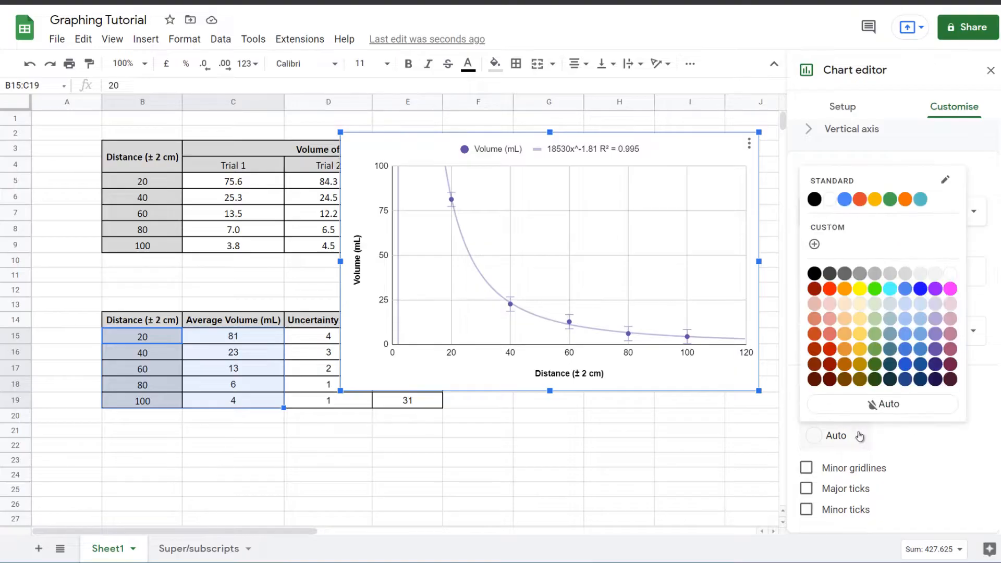
pyautogui.click(832, 199)
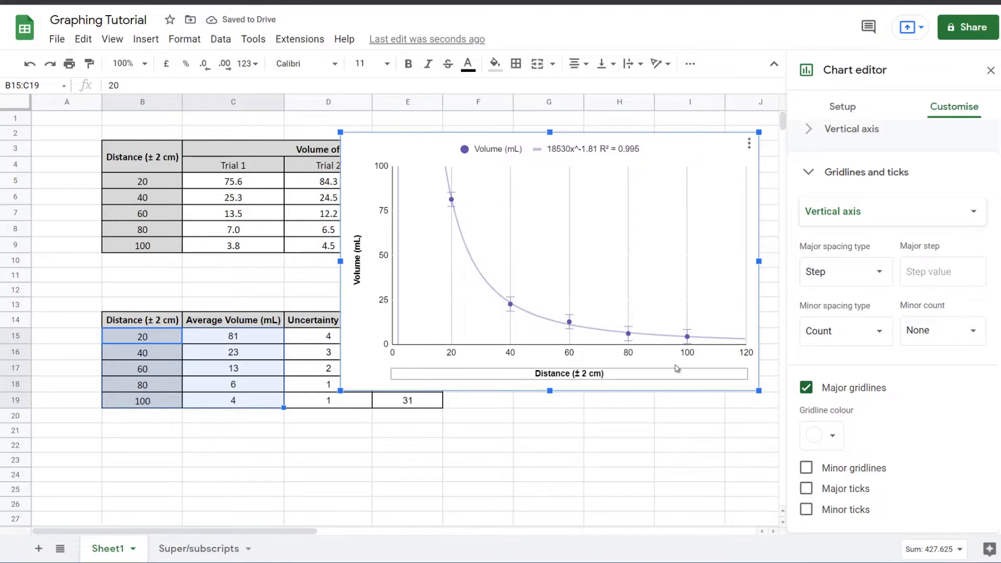
# Step: Choose the horizontal axis in the gridline settings and set its major gridline colour to white
pyautogui.scroll(2, 872, 345)
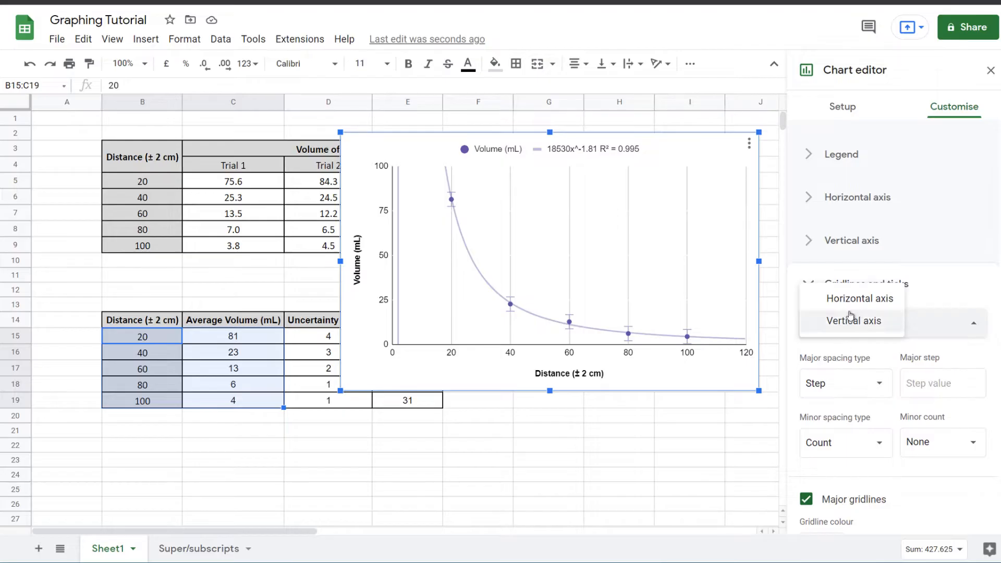
pyautogui.click(850, 303)
pyautogui.scroll(-2, 884, 355)
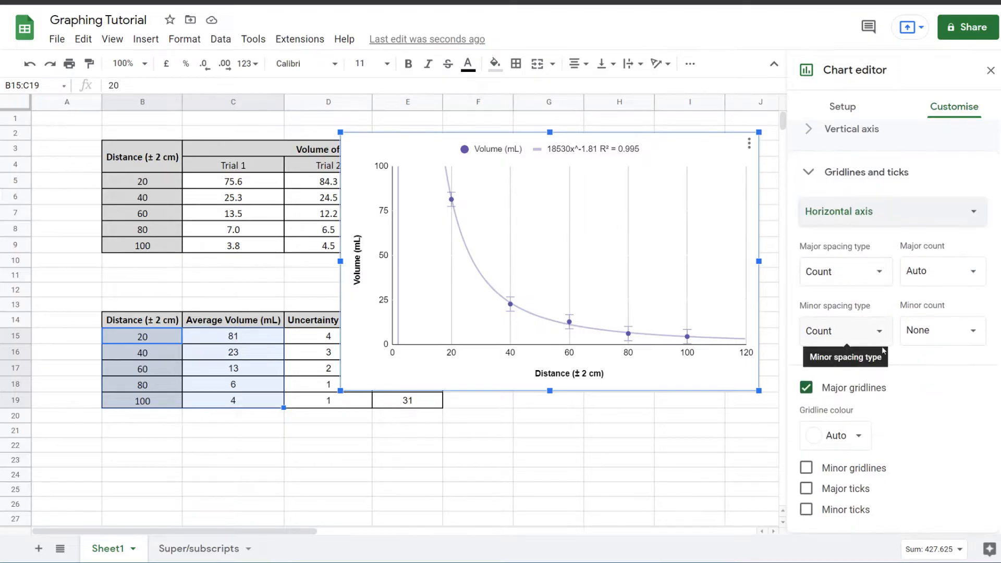
pyautogui.click(860, 427)
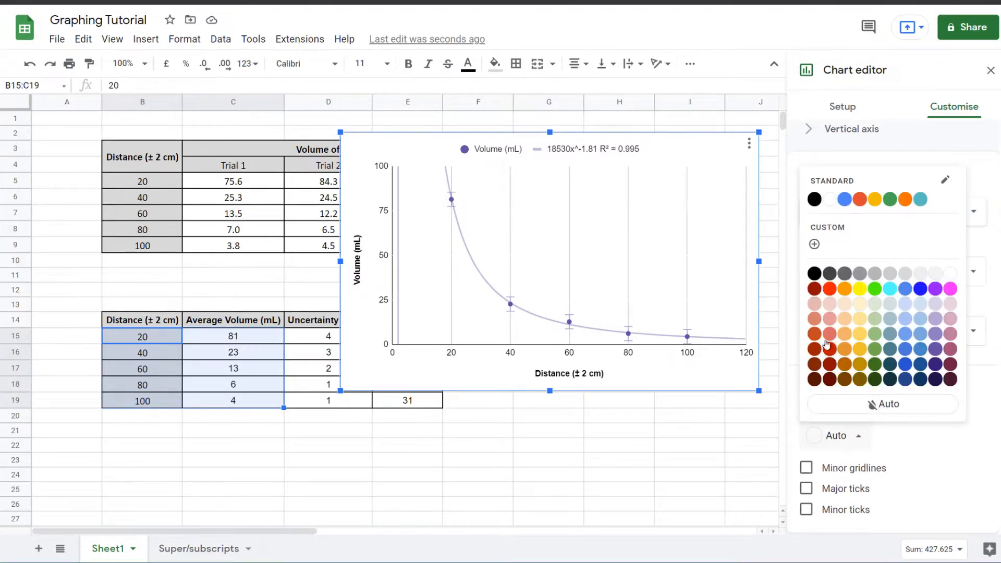
pyautogui.click(830, 200)
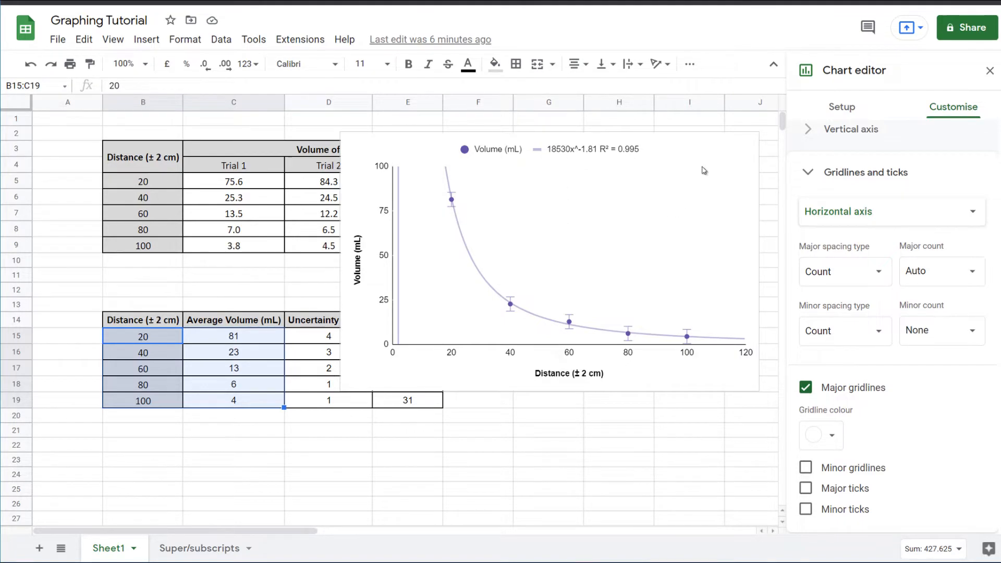
# Step: Copy the finished scatter chart from the spreadsheet
pyautogui.click(718, 146)
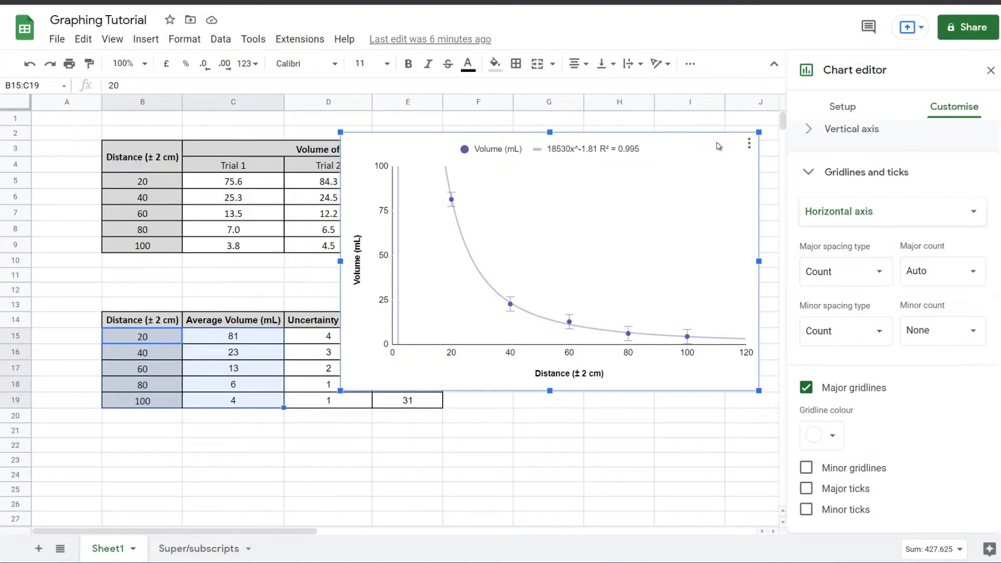
pyautogui.click(749, 144)
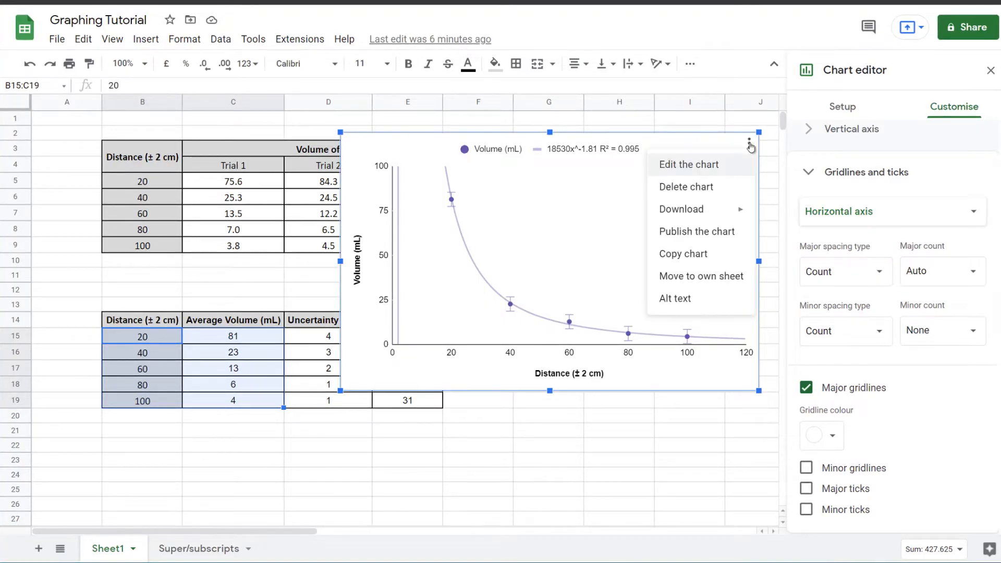
pyautogui.click(694, 256)
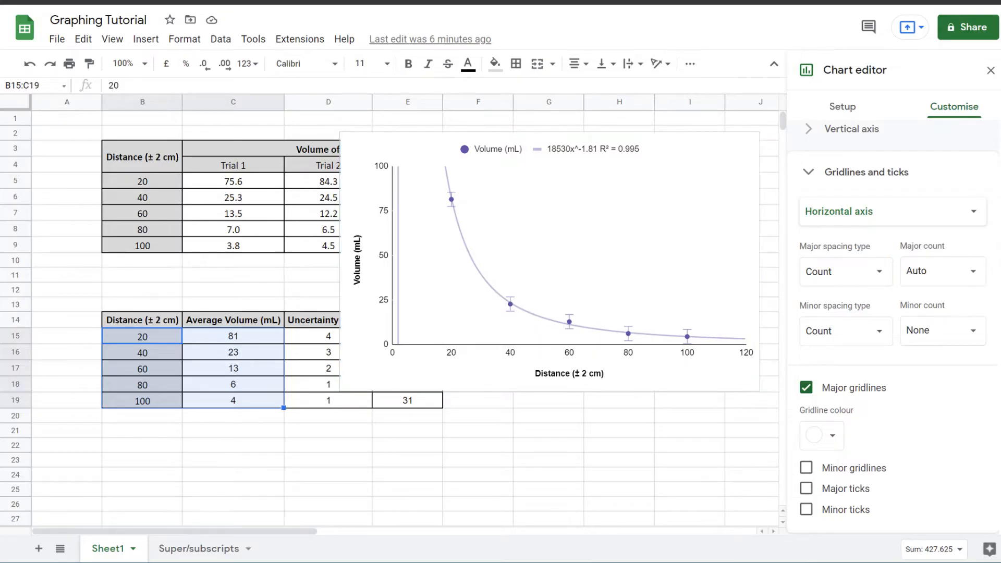
# Step: Switch to the Sample calculations document in Google Docs and paste the chart on a new page, linked to the spreadsheet
pyautogui.hotkey('ctrl', 'Tab')
pyautogui.scroll(-4, 463, 184)
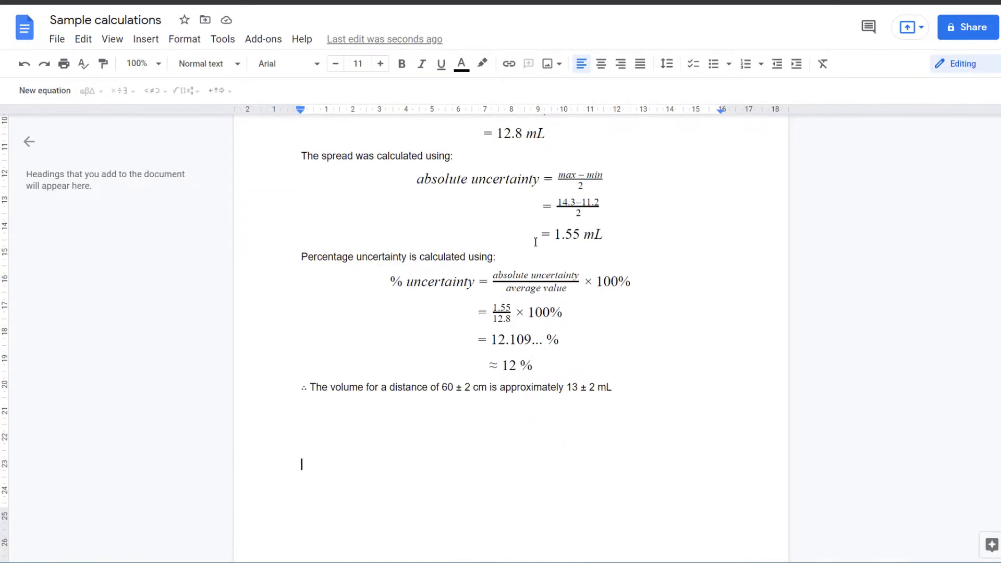
pyautogui.press('Return')
pyautogui.press('Return')
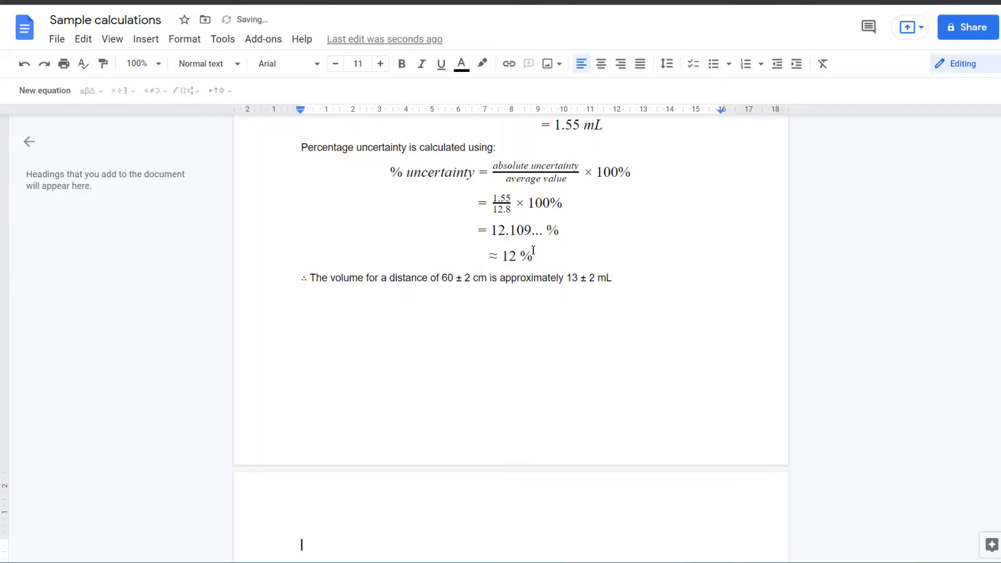
pyautogui.scroll(-4, 502, 202)
pyautogui.scroll(-2, 502, 201)
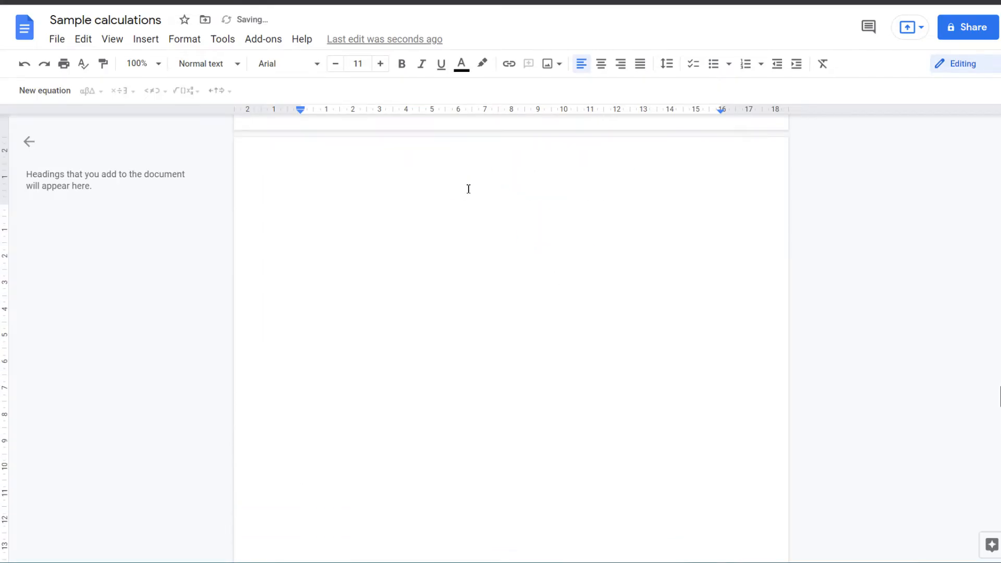
pyautogui.rightClick(312, 209)
pyautogui.click(359, 266)
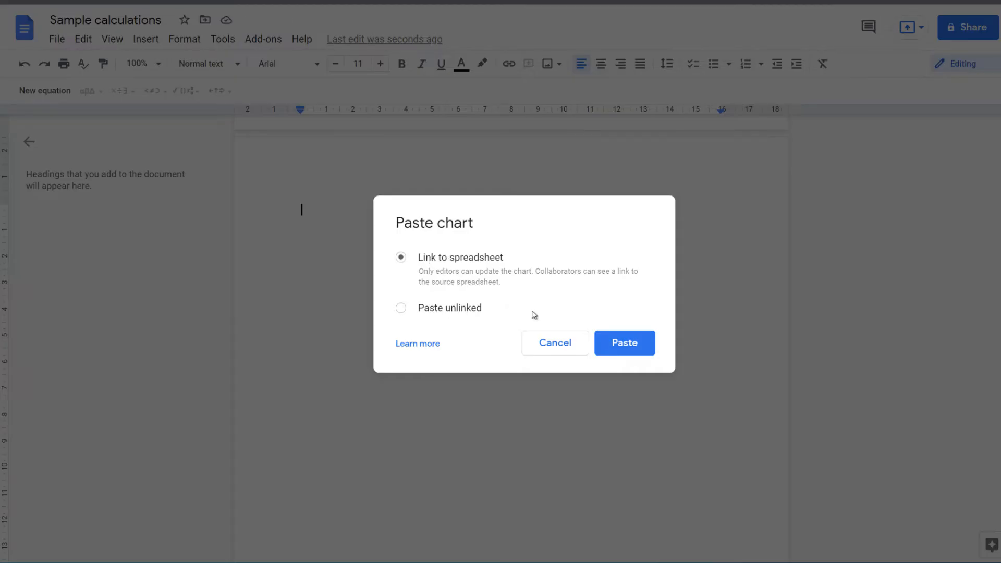
pyautogui.click(624, 346)
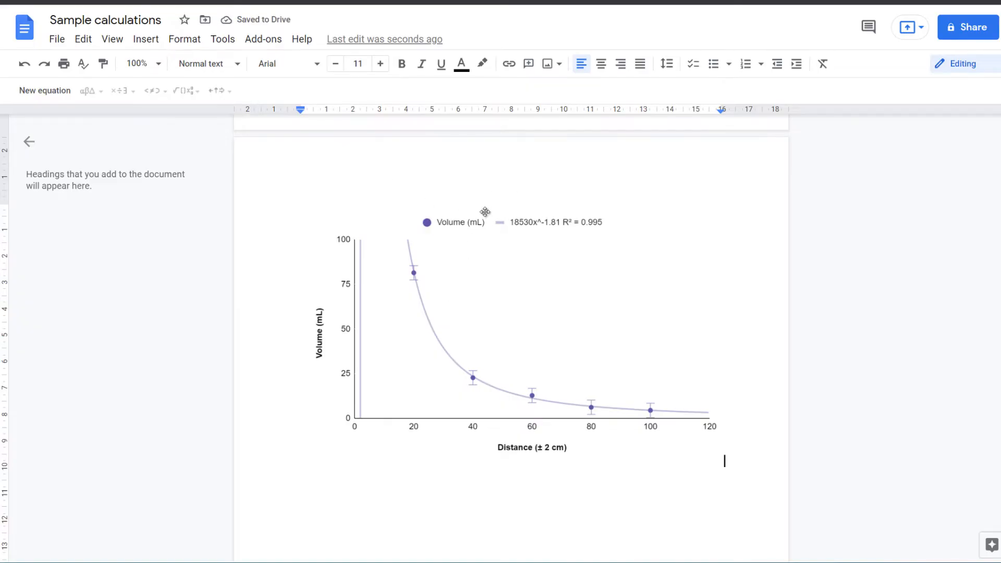
# Step: Start a centred caption line below the pasted chart with the bold label "Figure 1 -"
pyautogui.press('Return')
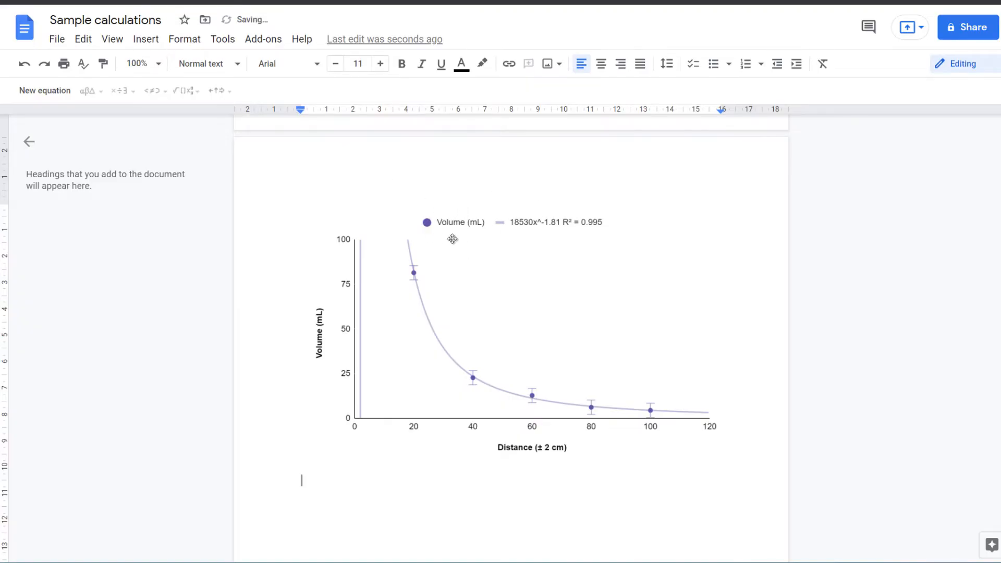
pyautogui.click(601, 65)
pyautogui.hotkey('ctrl', 'b')
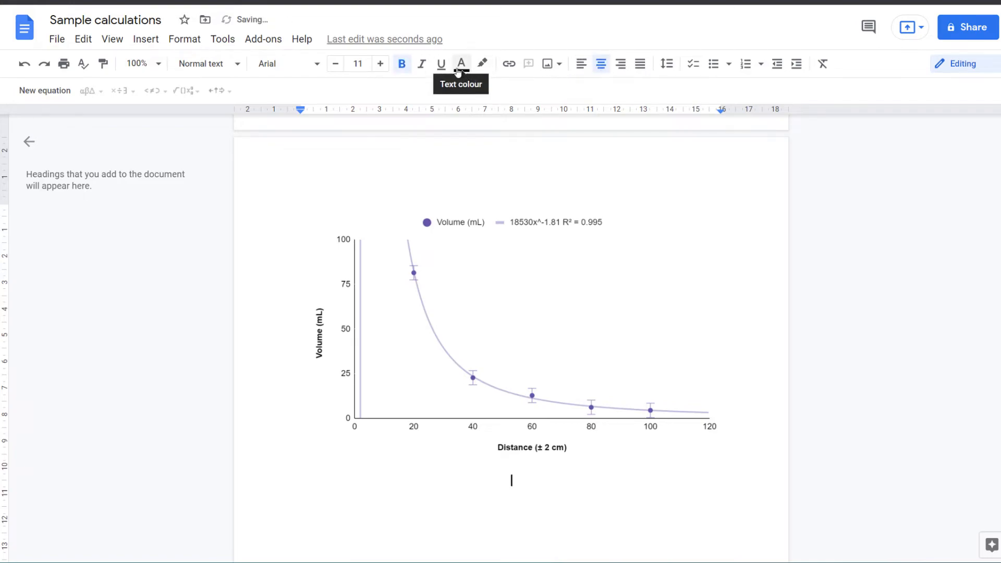
pyautogui.write('Figure 1 -')
pyautogui.hotkey('ctrl', 'b')
# Step: Continue the caption in regular weight with "Relationship between the distance of the cabomba plant and the light source and the amount of"
pyautogui.write('Relationship')
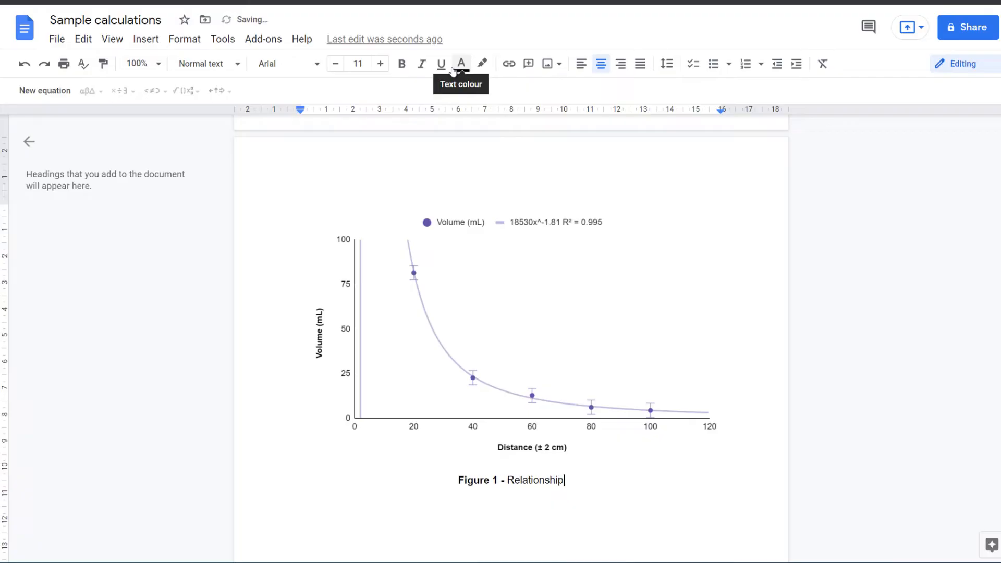
pyautogui.write(' between the dista')
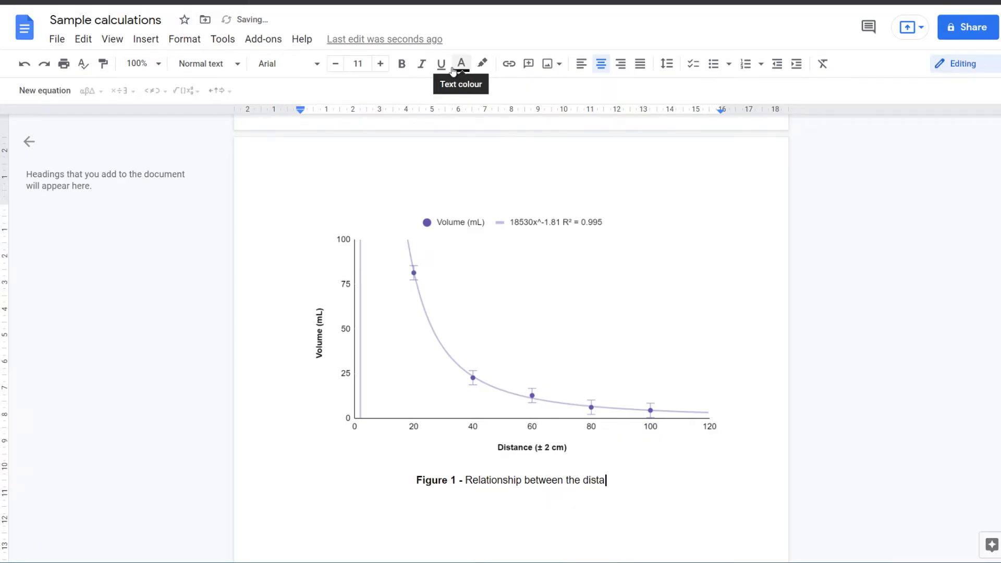
pyautogui.write('nce and')
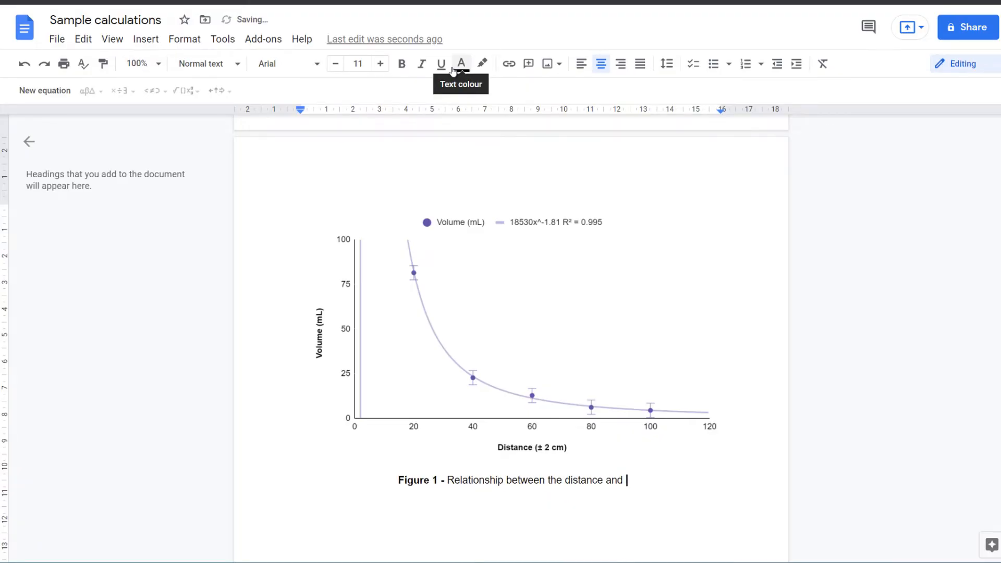
pyautogui.press('BackSpace')
pyautogui.press('BackSpace')
pyautogui.press('BackSpace')
pyautogui.press('BackSpace')
pyautogui.write('of')
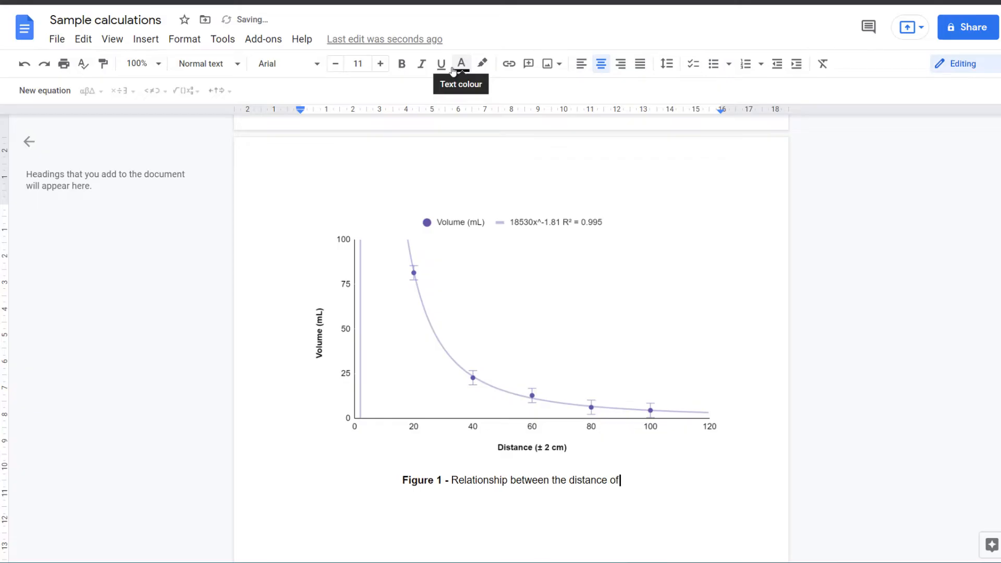
pyautogui.write(' the ')
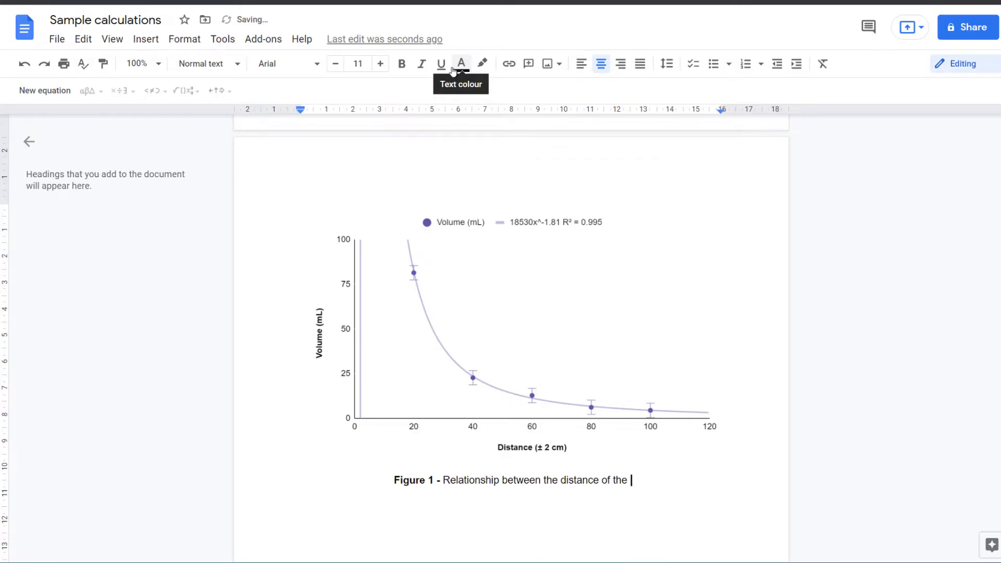
pyautogui.write('cabomba plant and the ')
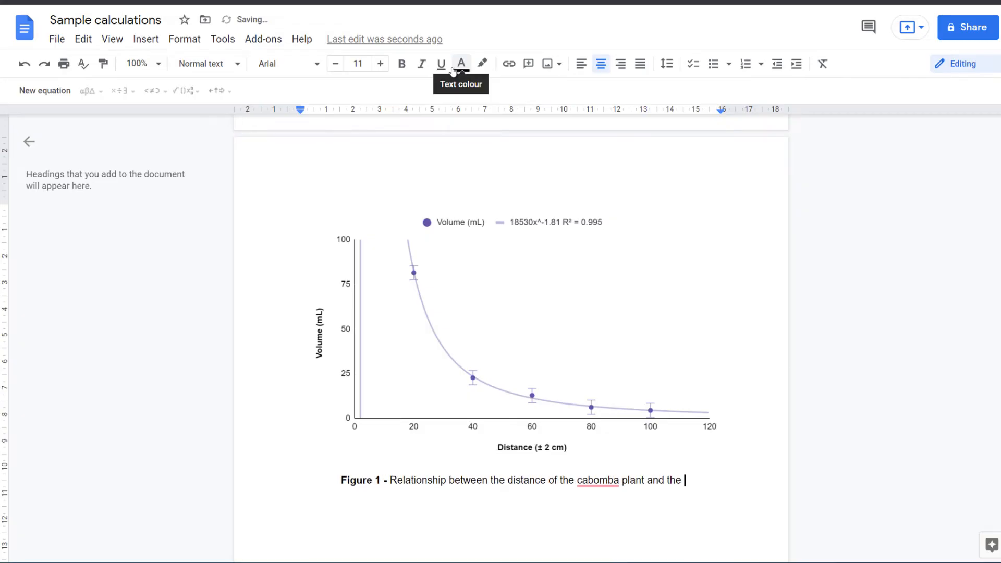
pyautogui.write('light s')
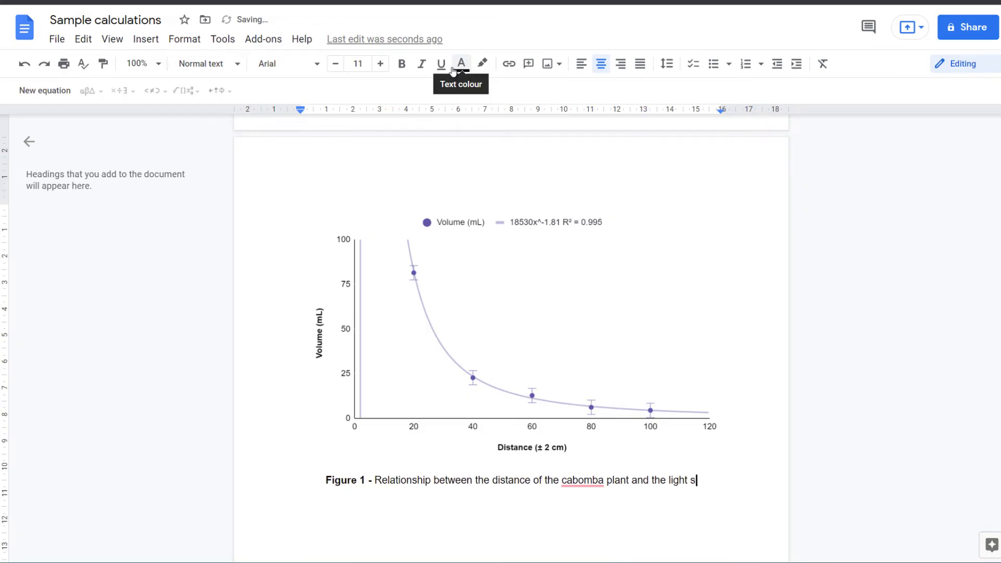
pyautogui.write('ource ')
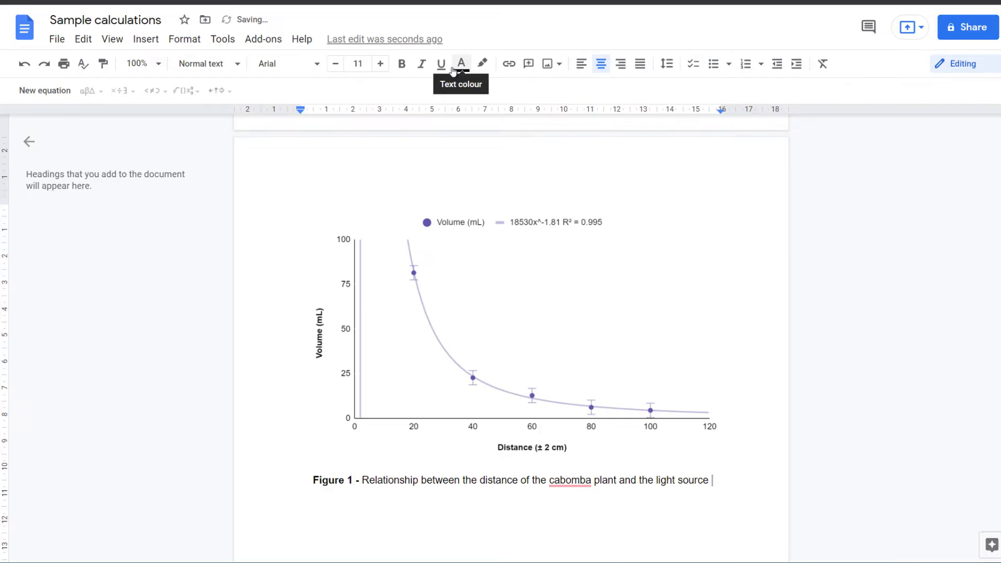
pyautogui.write('and the amount of')
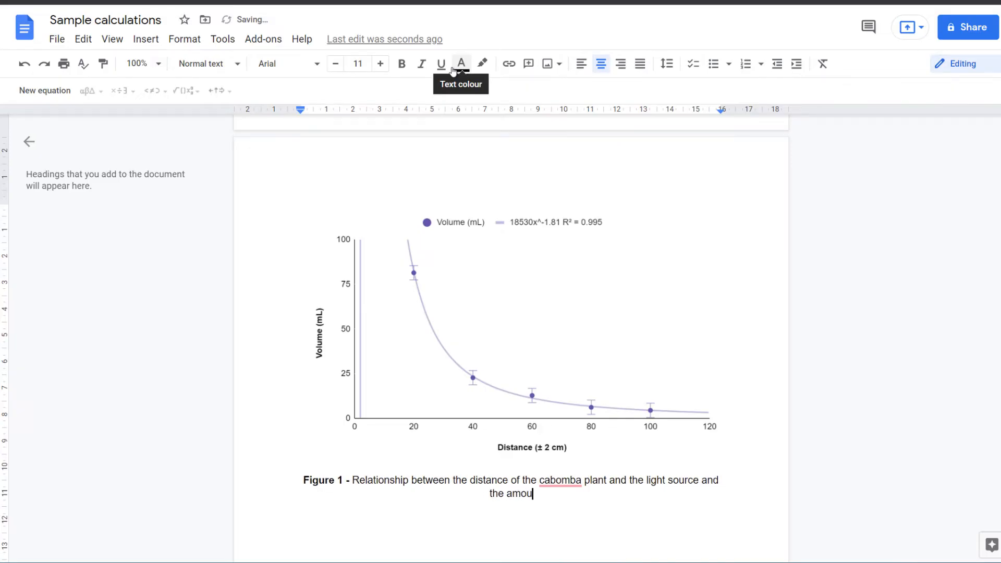